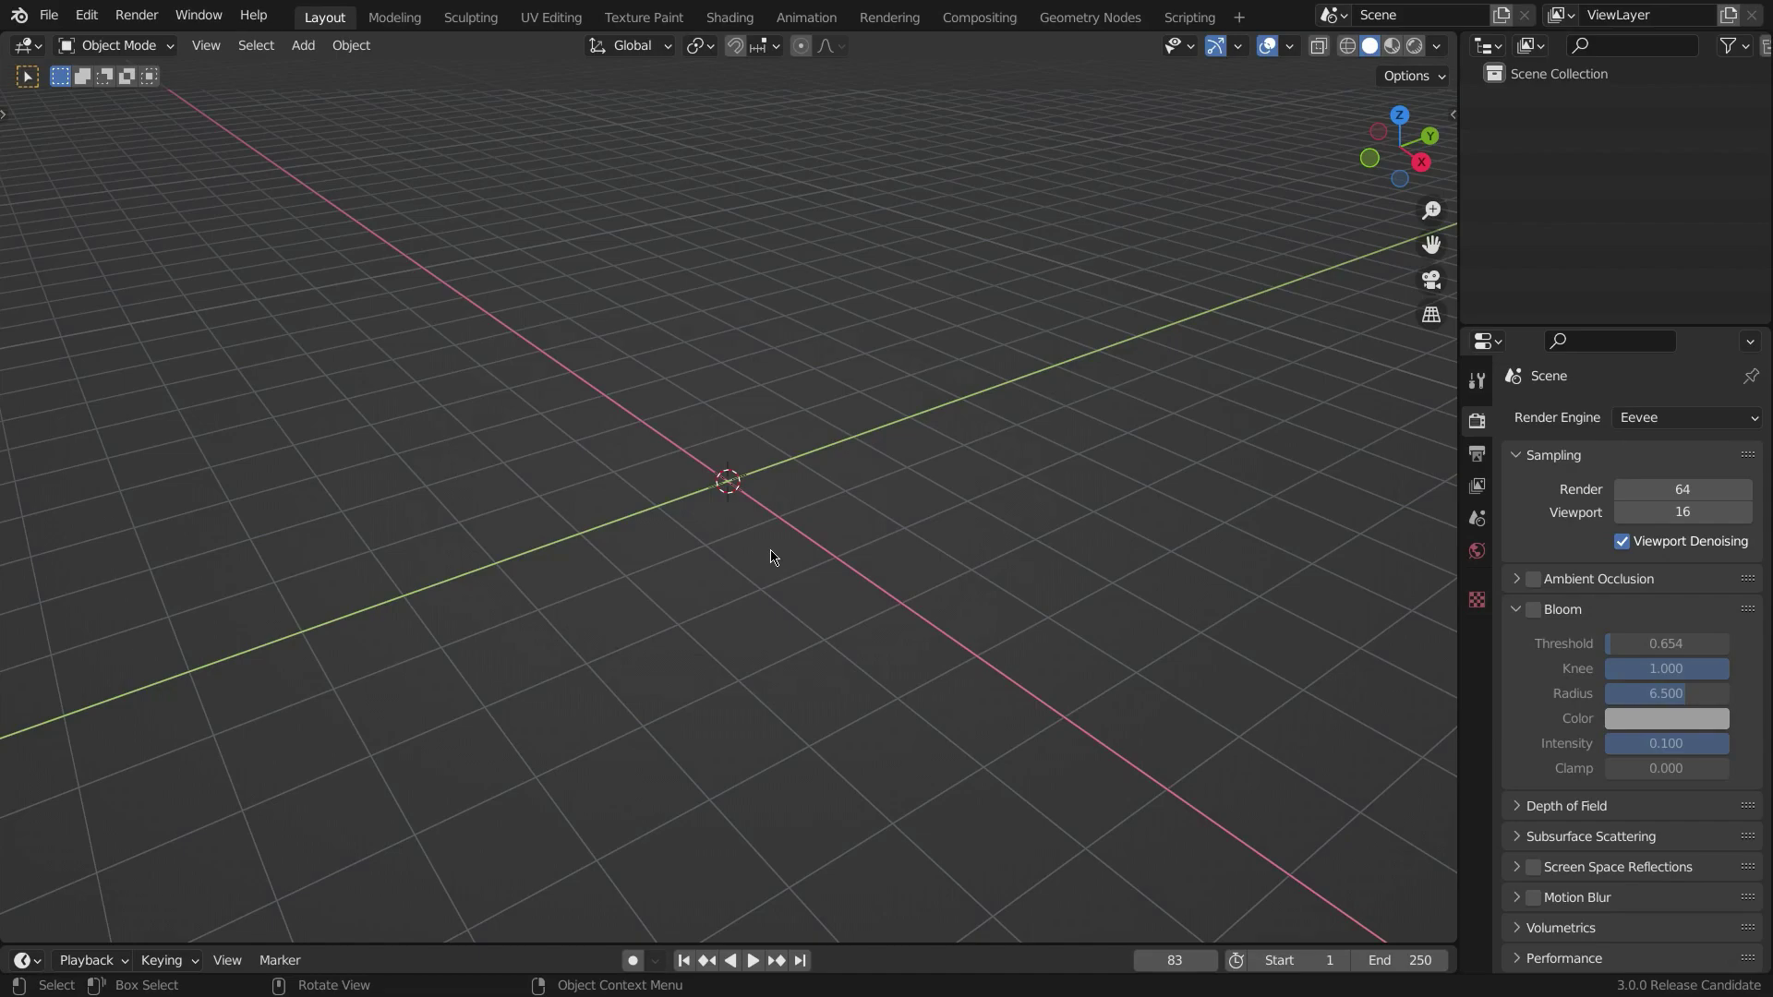
- Show the 3D viewport in Rendered shading with overlays and gizmos hidden
scroll(538, 418, down, 2)
middle_drag(573, 413, 880, 573)
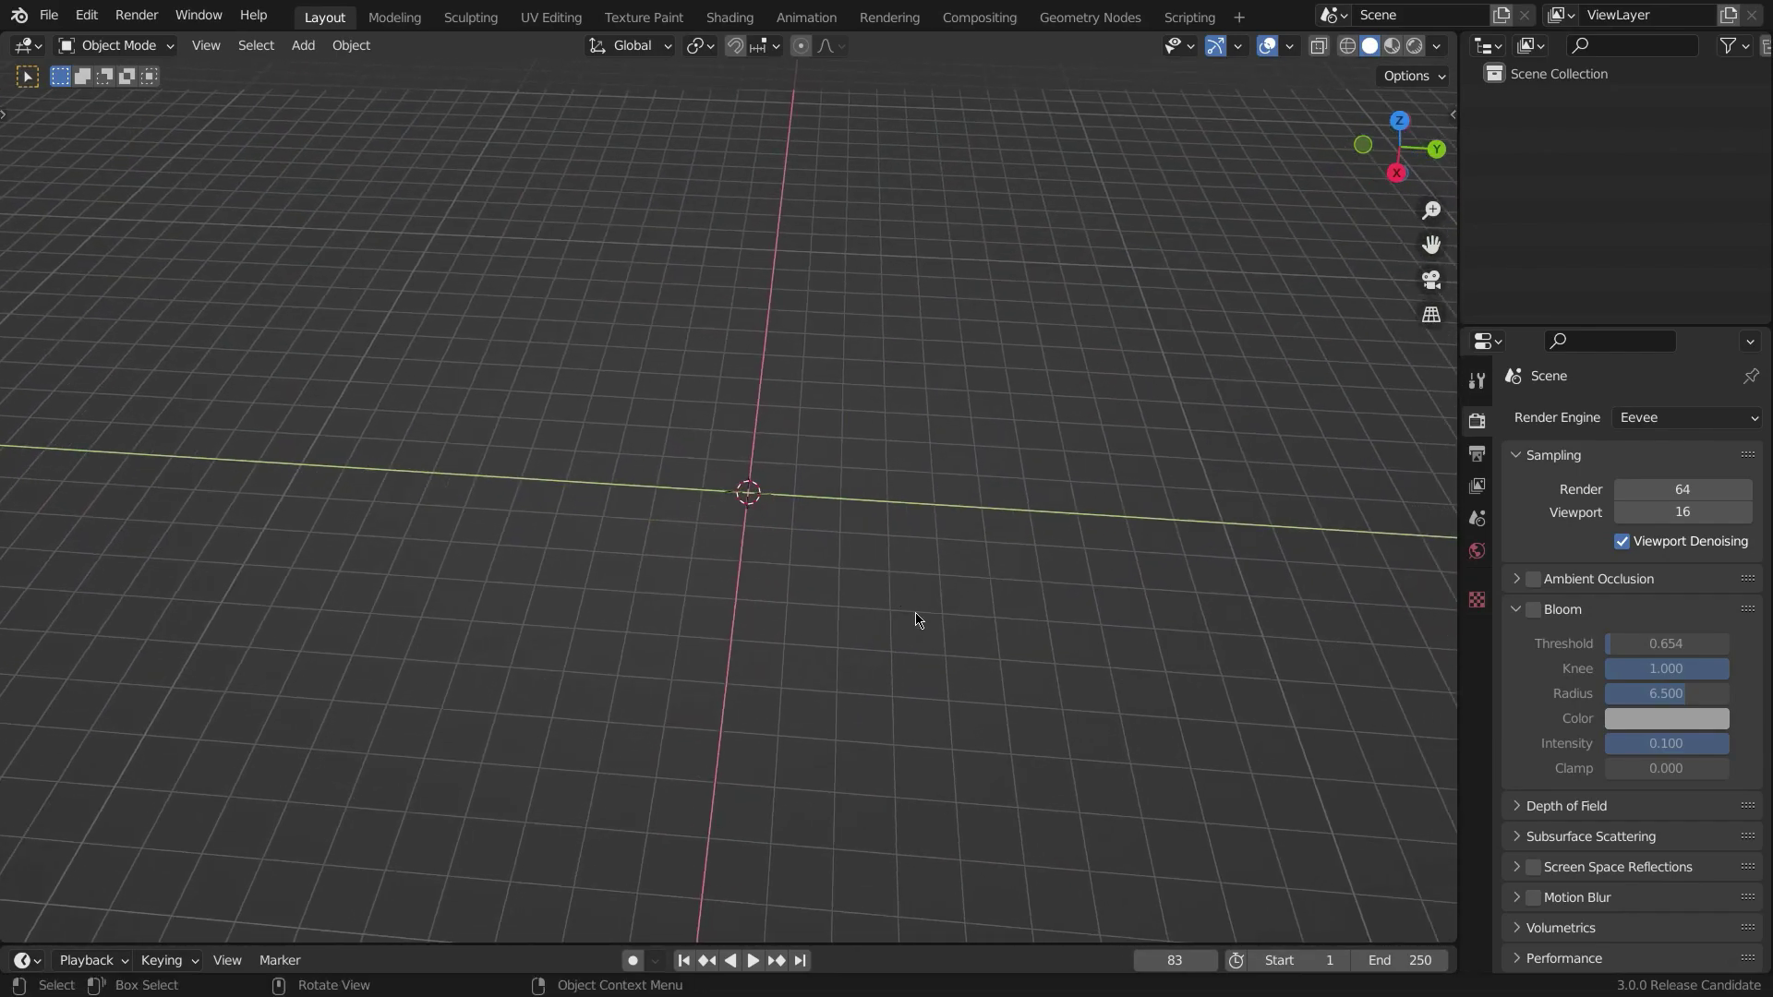
middle_drag(862, 388, 1114, 607)
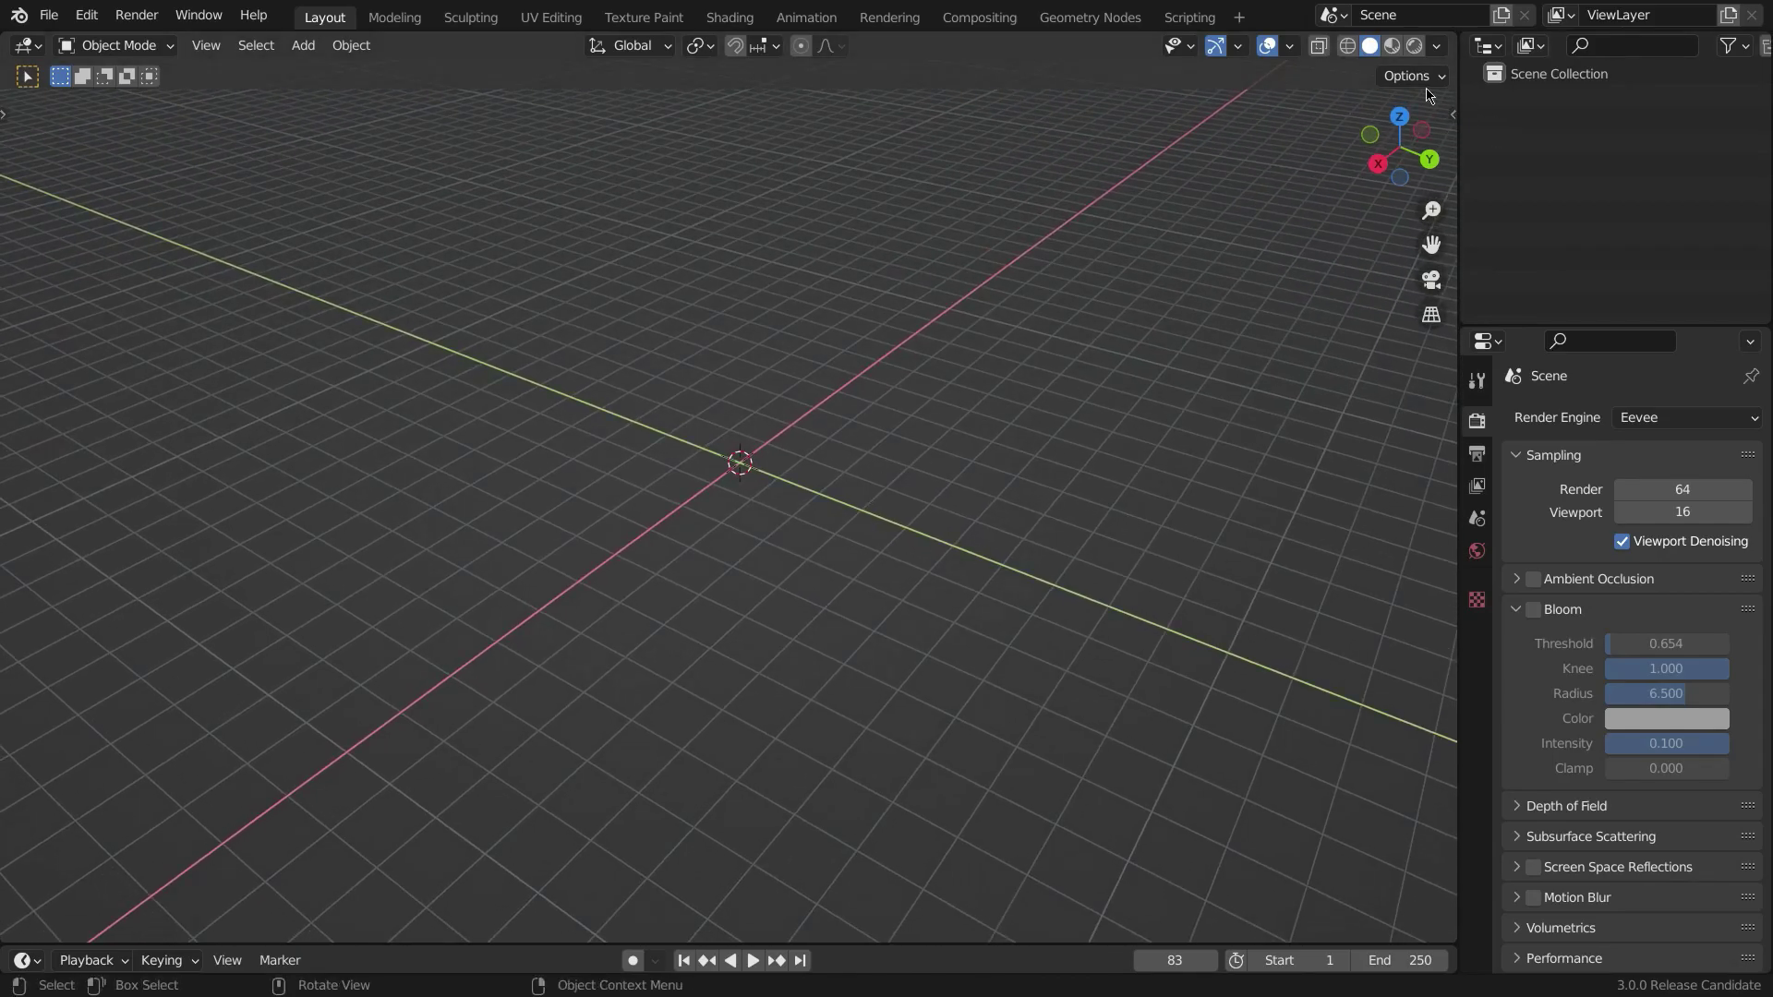
click(1414, 45)
mouse_move(936, 270)
shift+middle_down()
mouse_move(878, 582)
mouse_move(1084, 285)
shift+middle_up()
click(1270, 46)
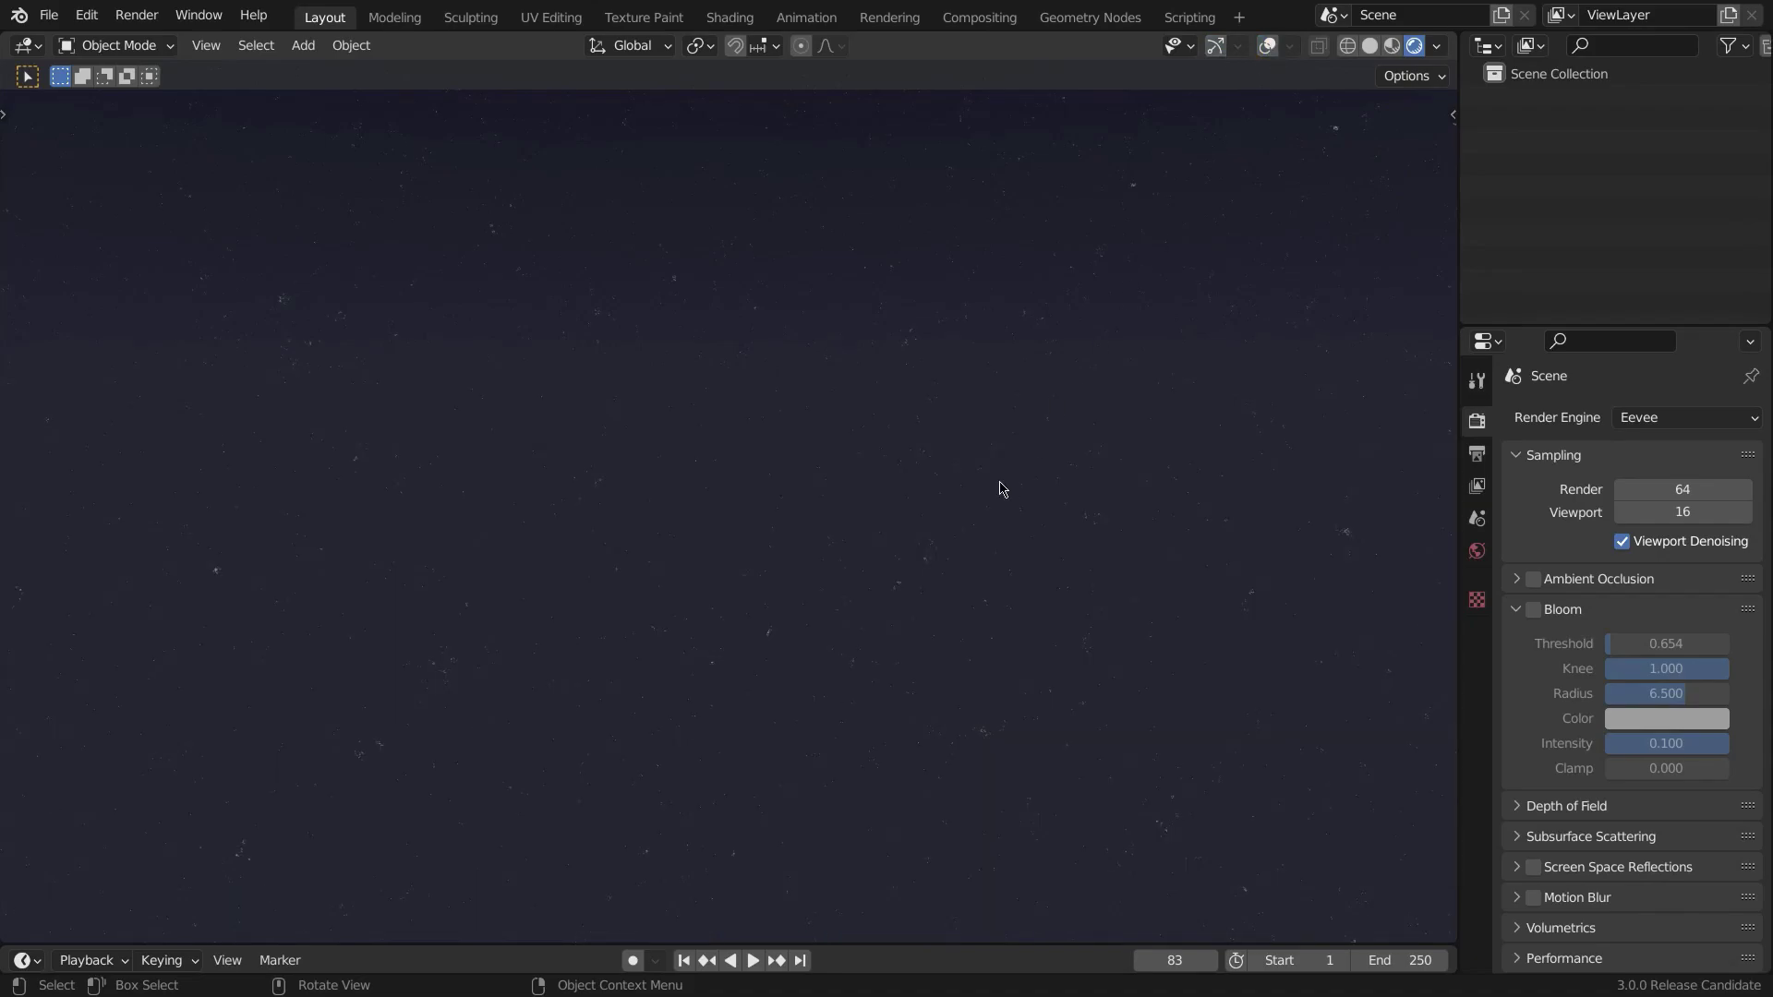
middle_drag(1002, 487, 1068, 384)
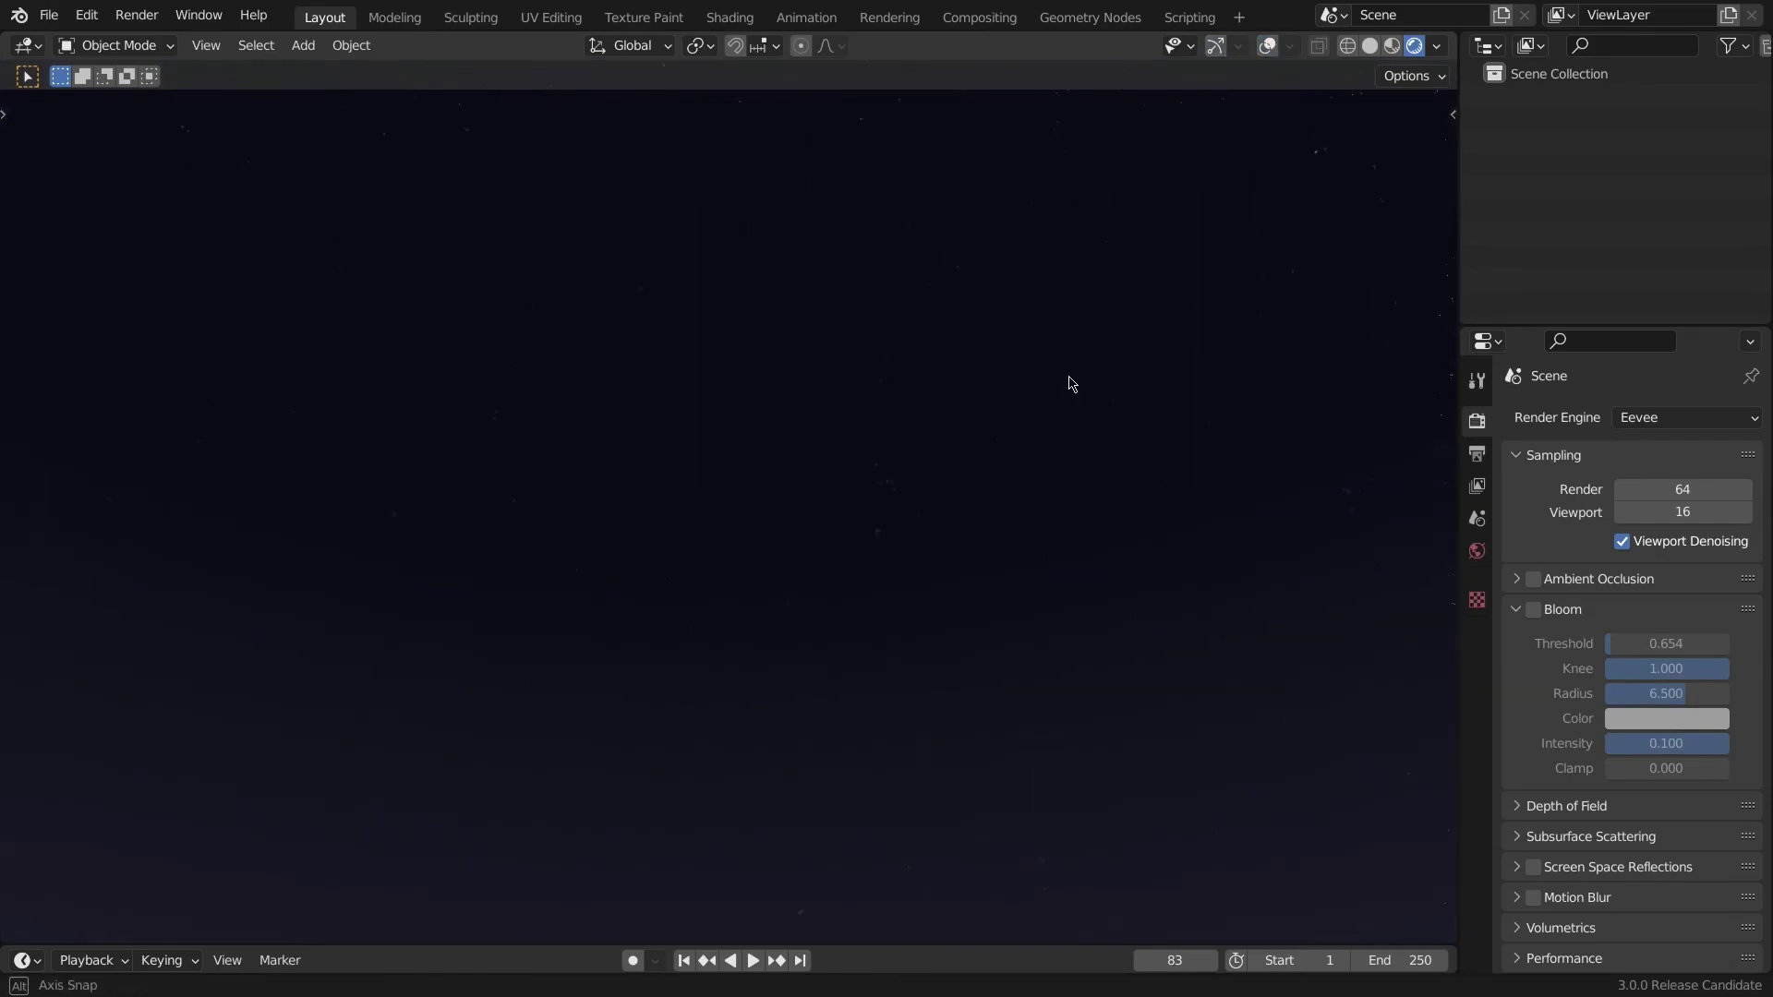
- Preview the night sky with the Cycles render engine and restore Eevee
click(1637, 422)
key(Return)
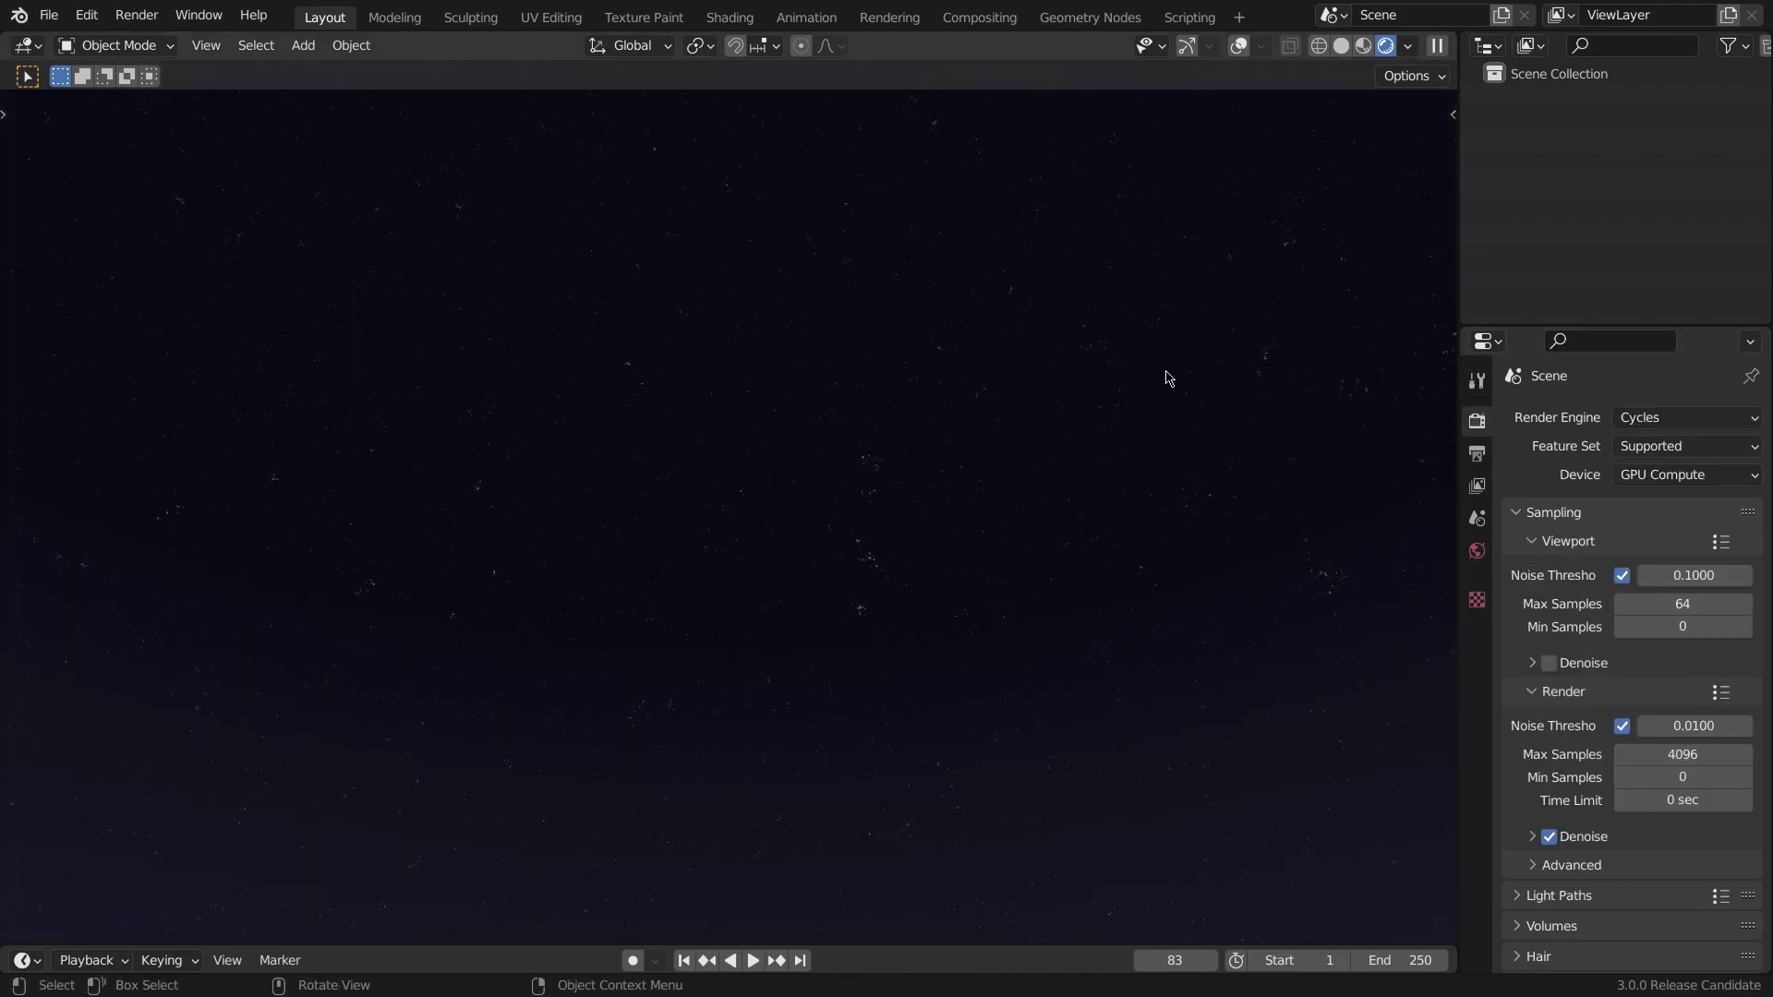
click(1636, 418)
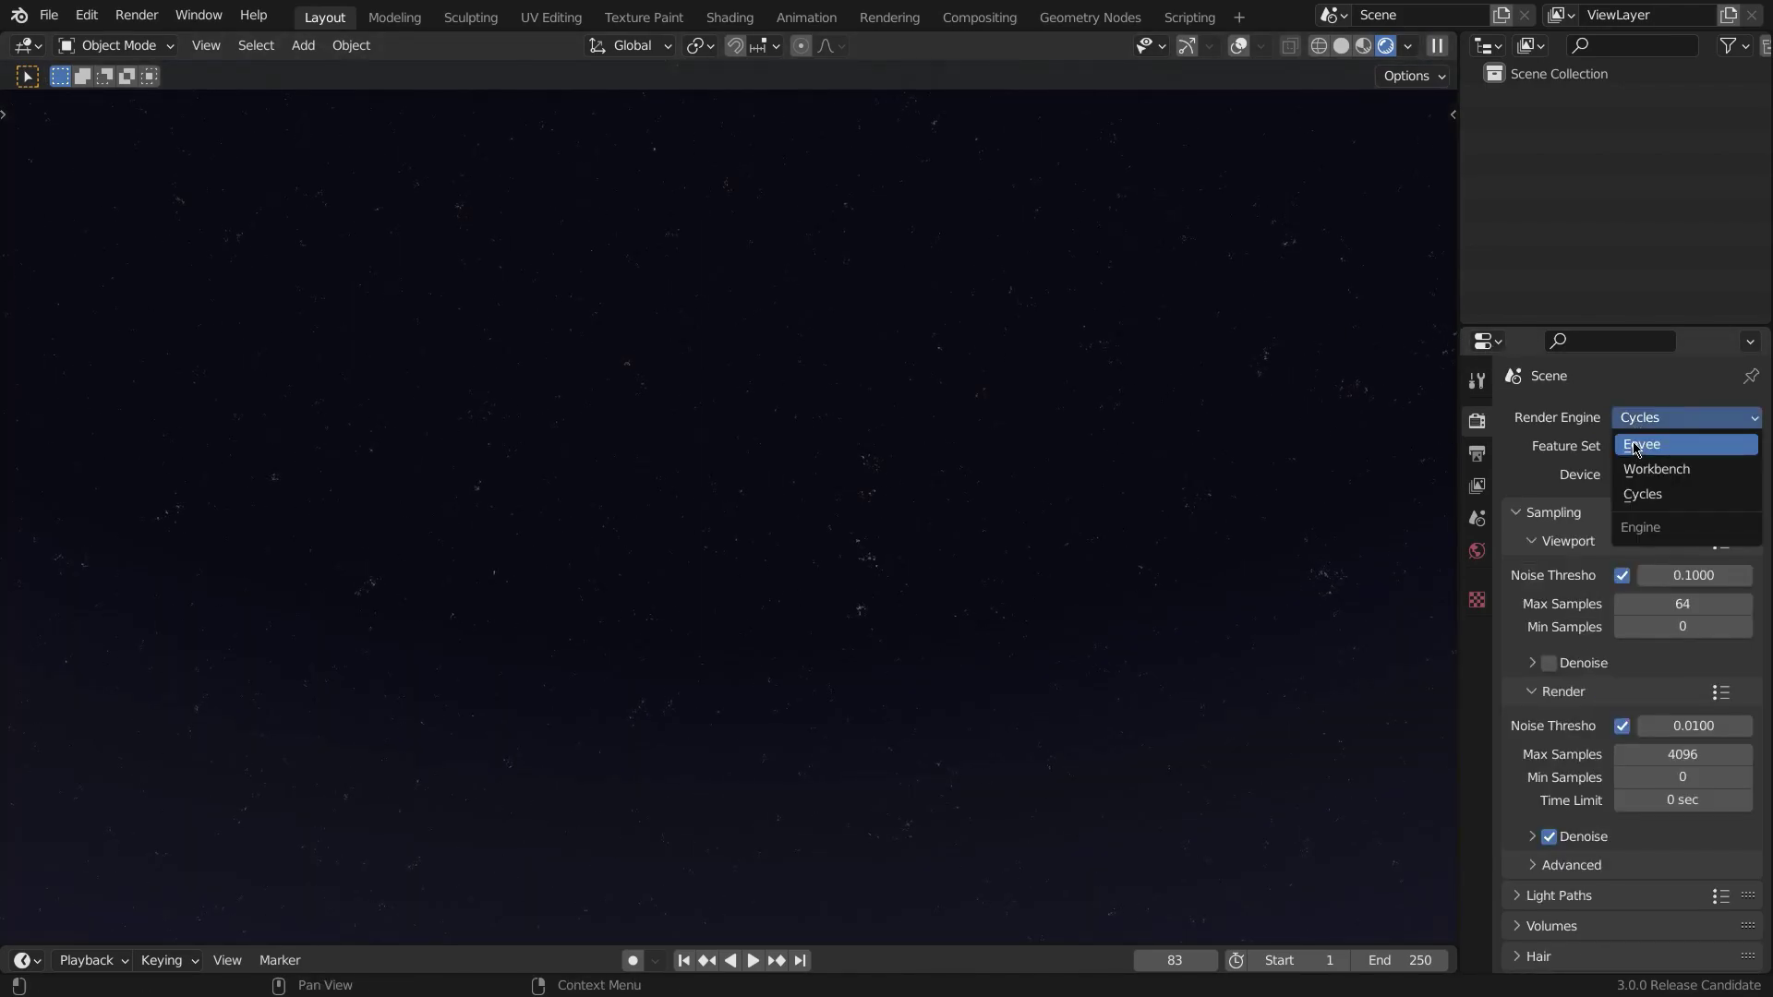
click(1636, 445)
- Set the viewport to Solid shading and split it into two side-by-side areas, making the first a Shader Editor
middle_drag(961, 428, 705, 334)
key(z)
click(1078, 294)
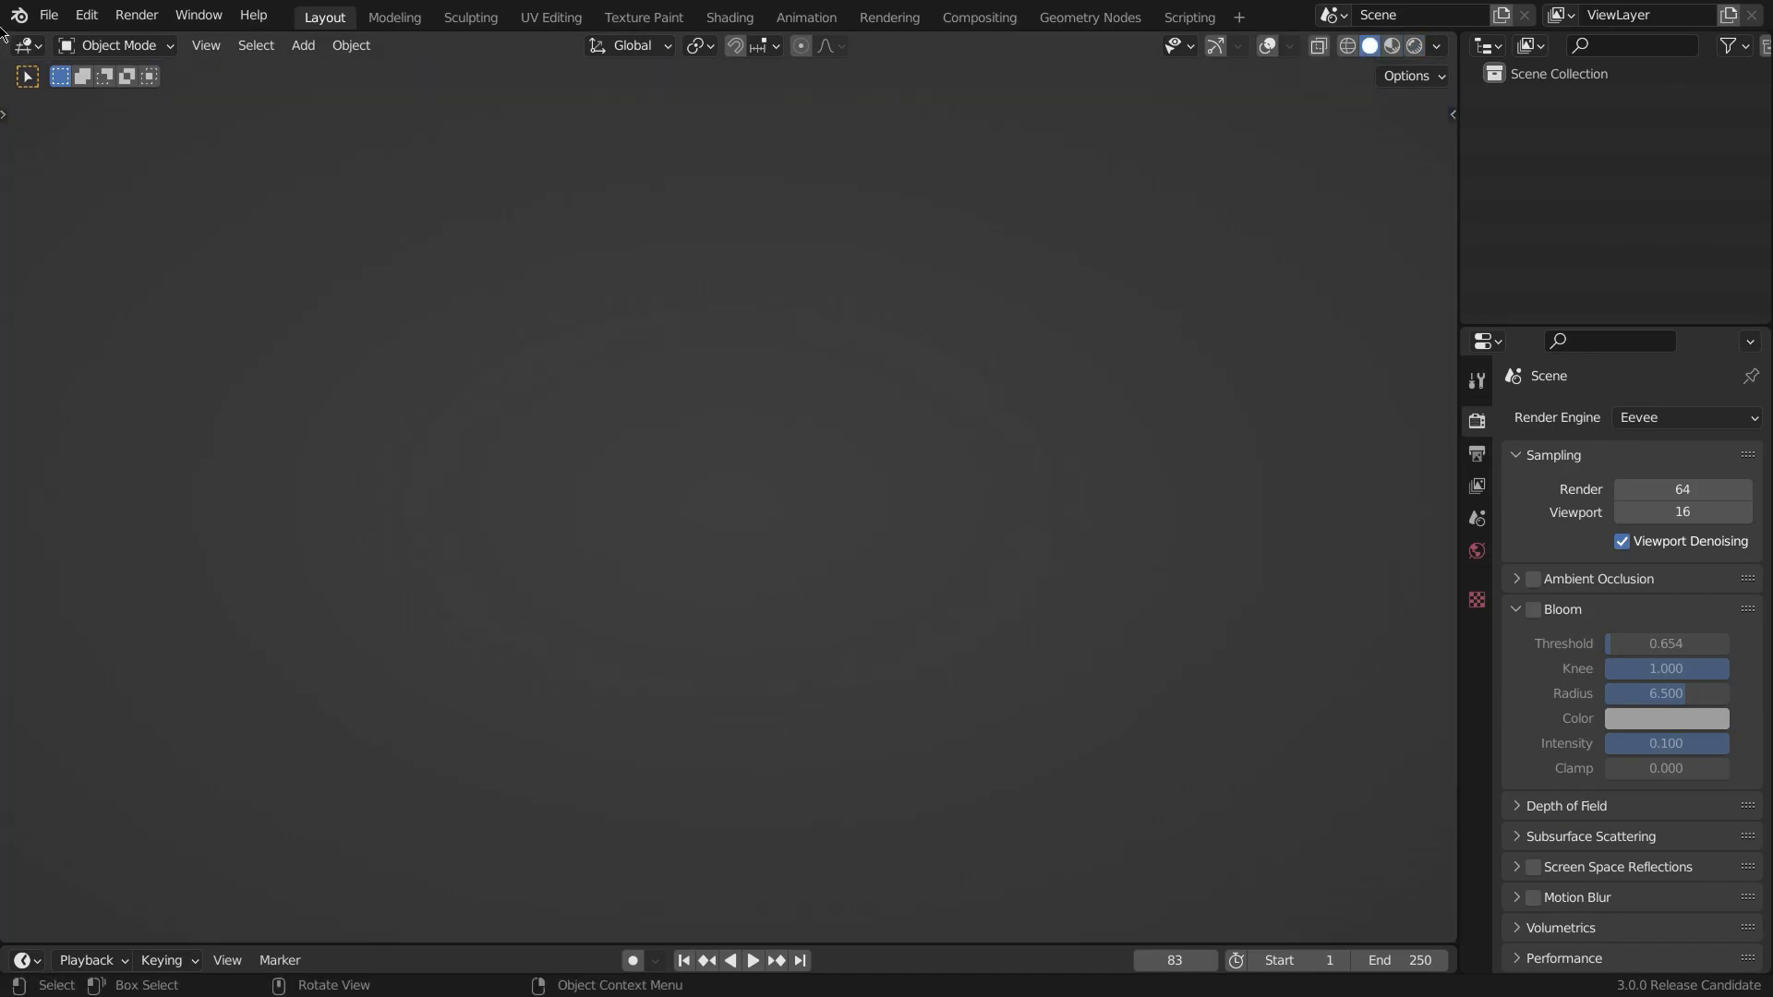
drag(3, 33, 732, 123)
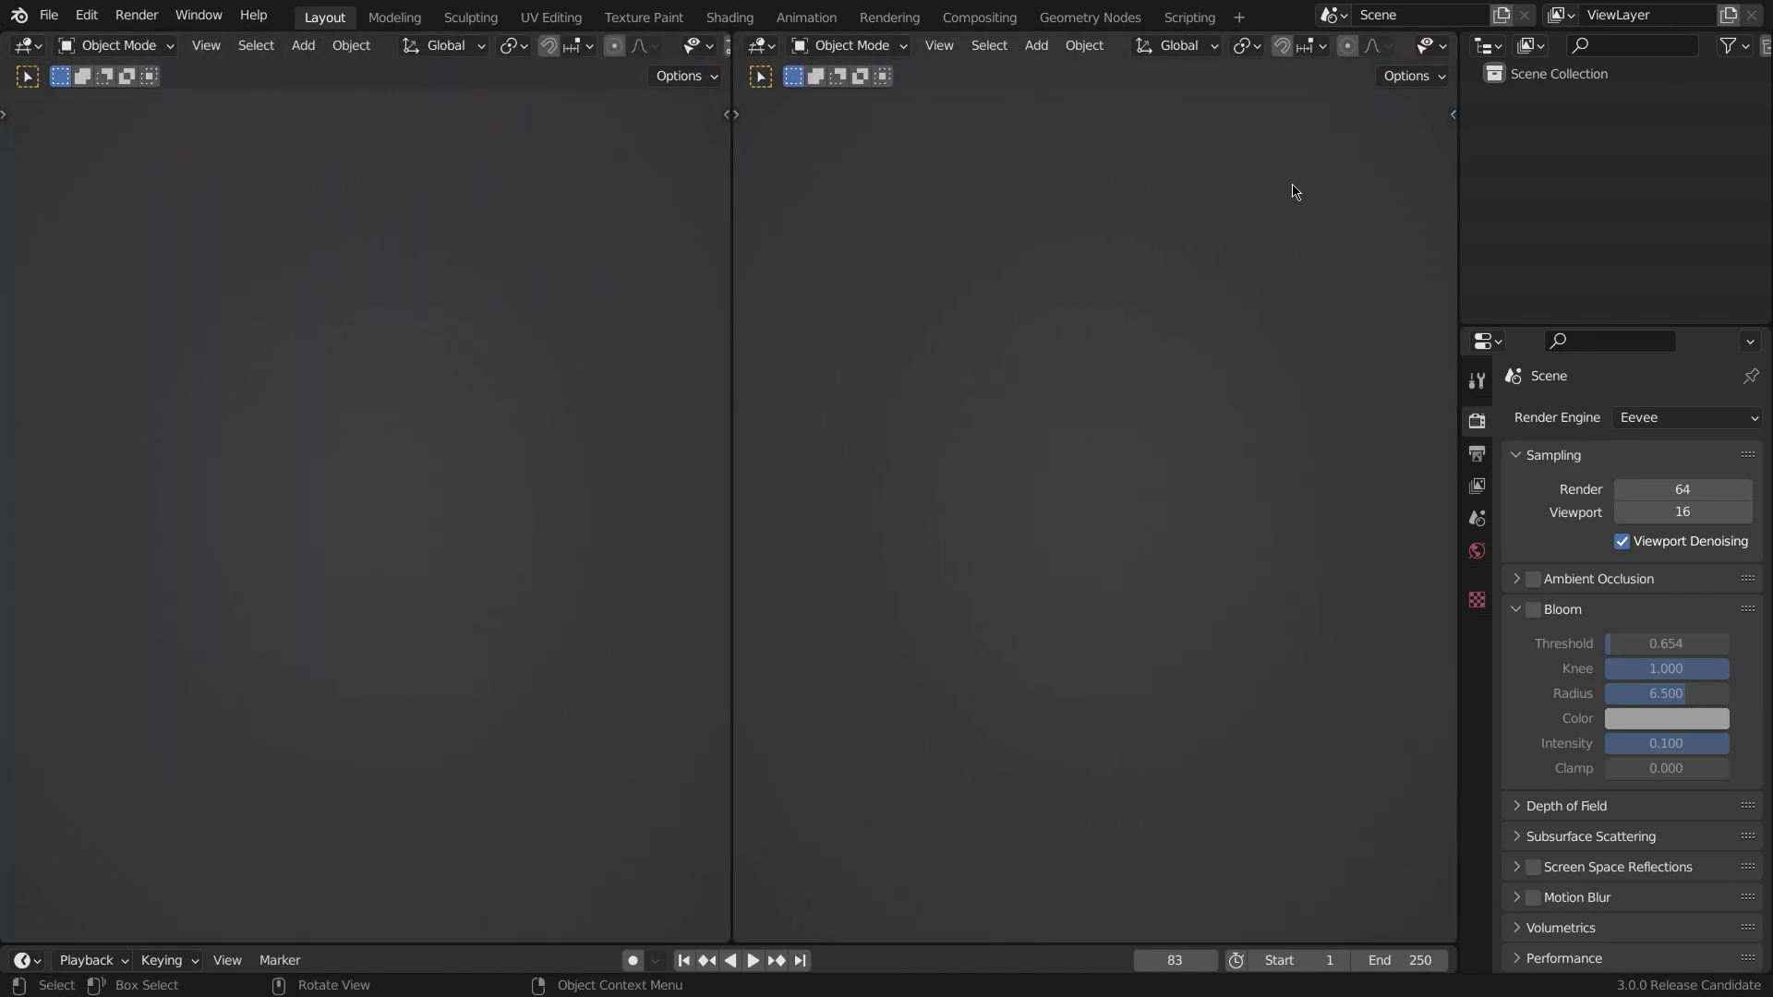
click(28, 46)
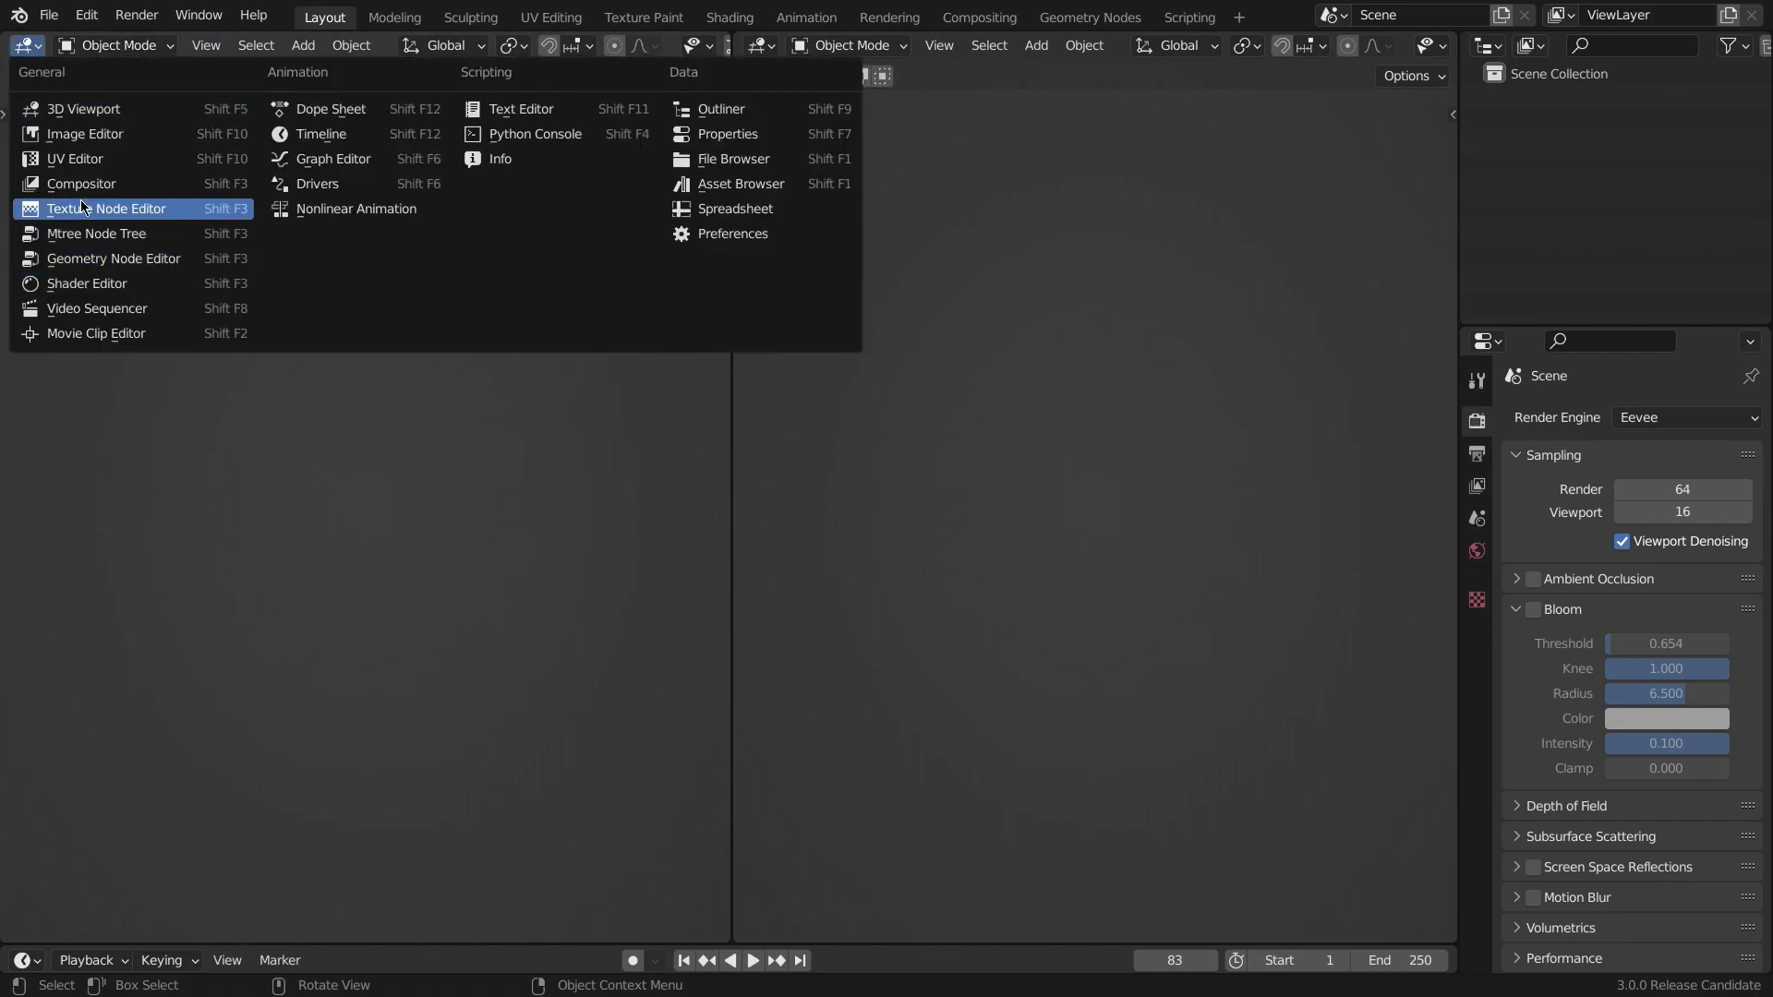
click(28, 45)
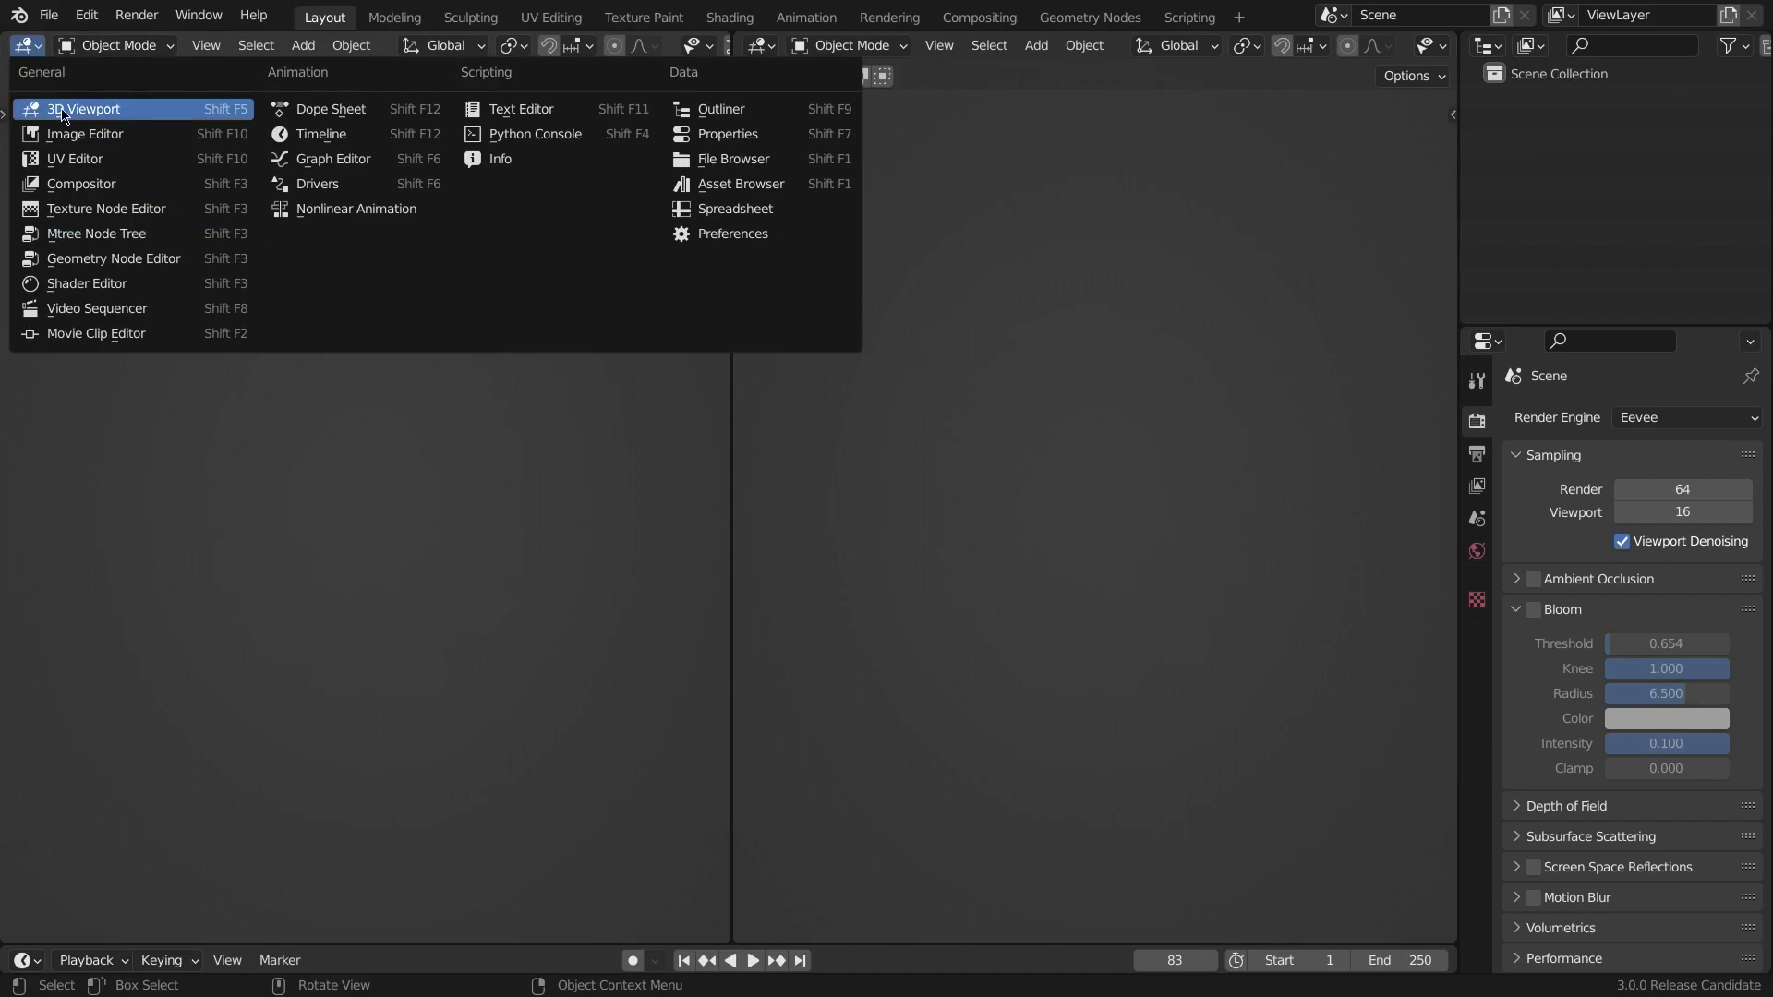
click(92, 288)
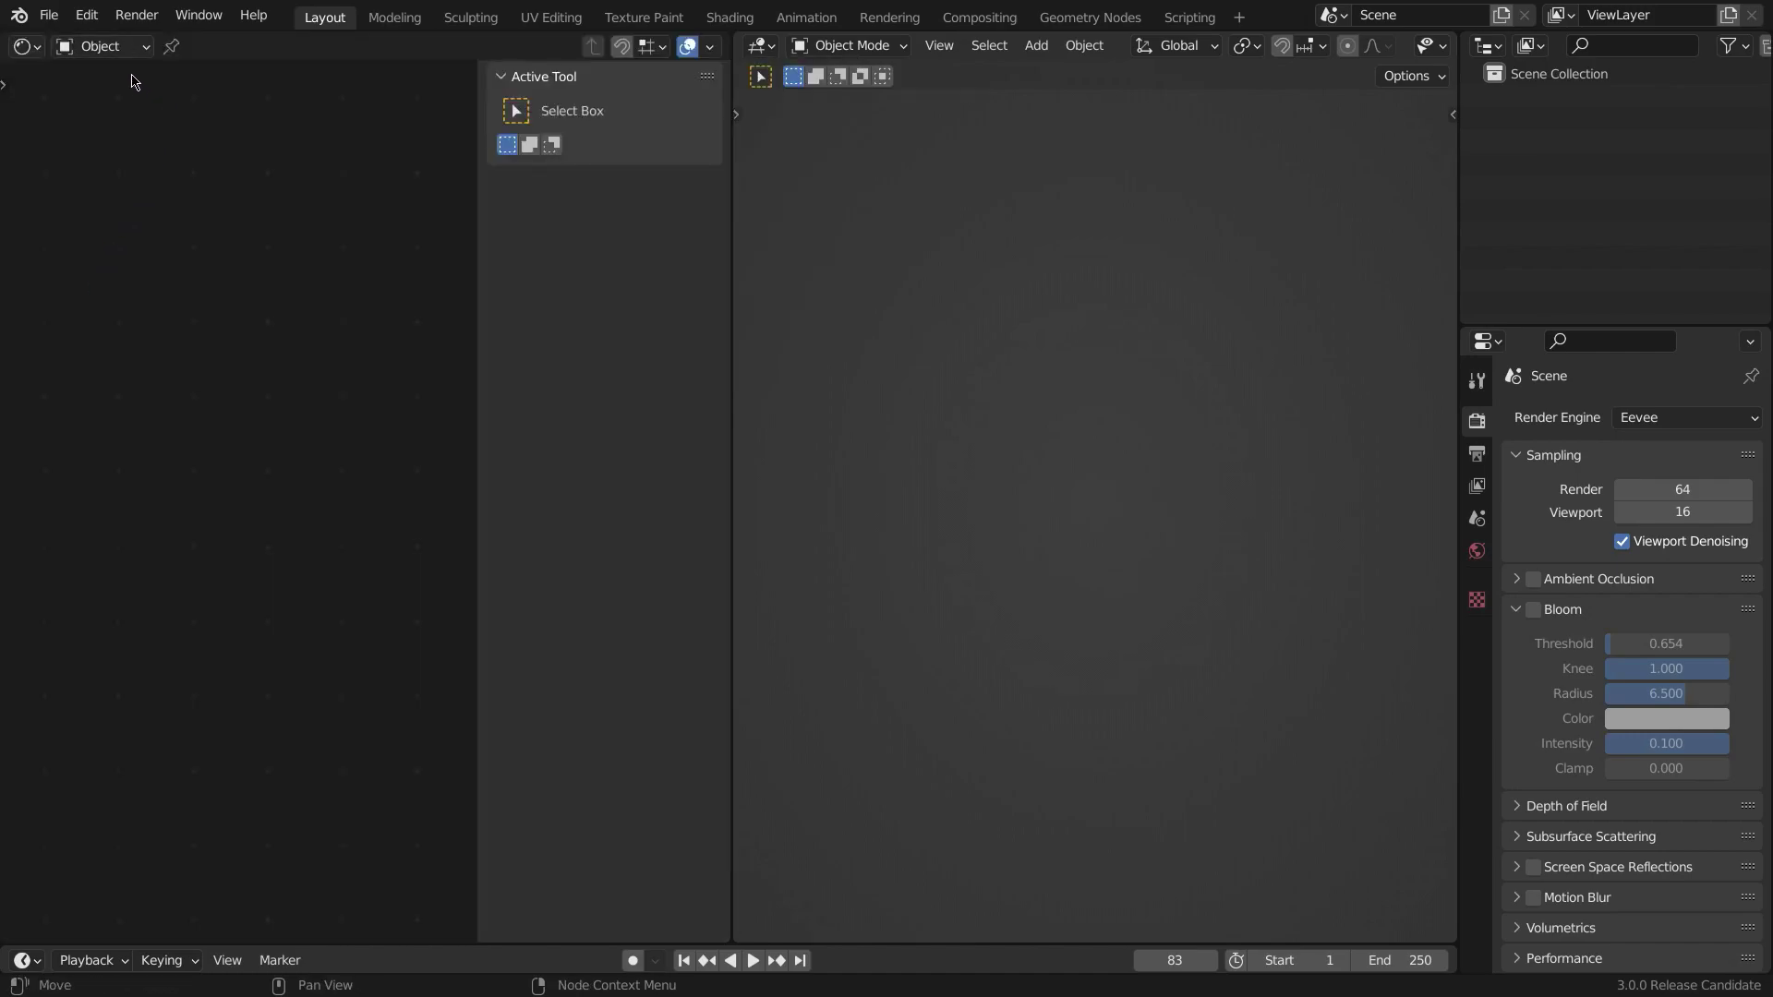
- Display the World shader nodes in the Shader Editor with the sidebar hidden
click(104, 46)
click(104, 95)
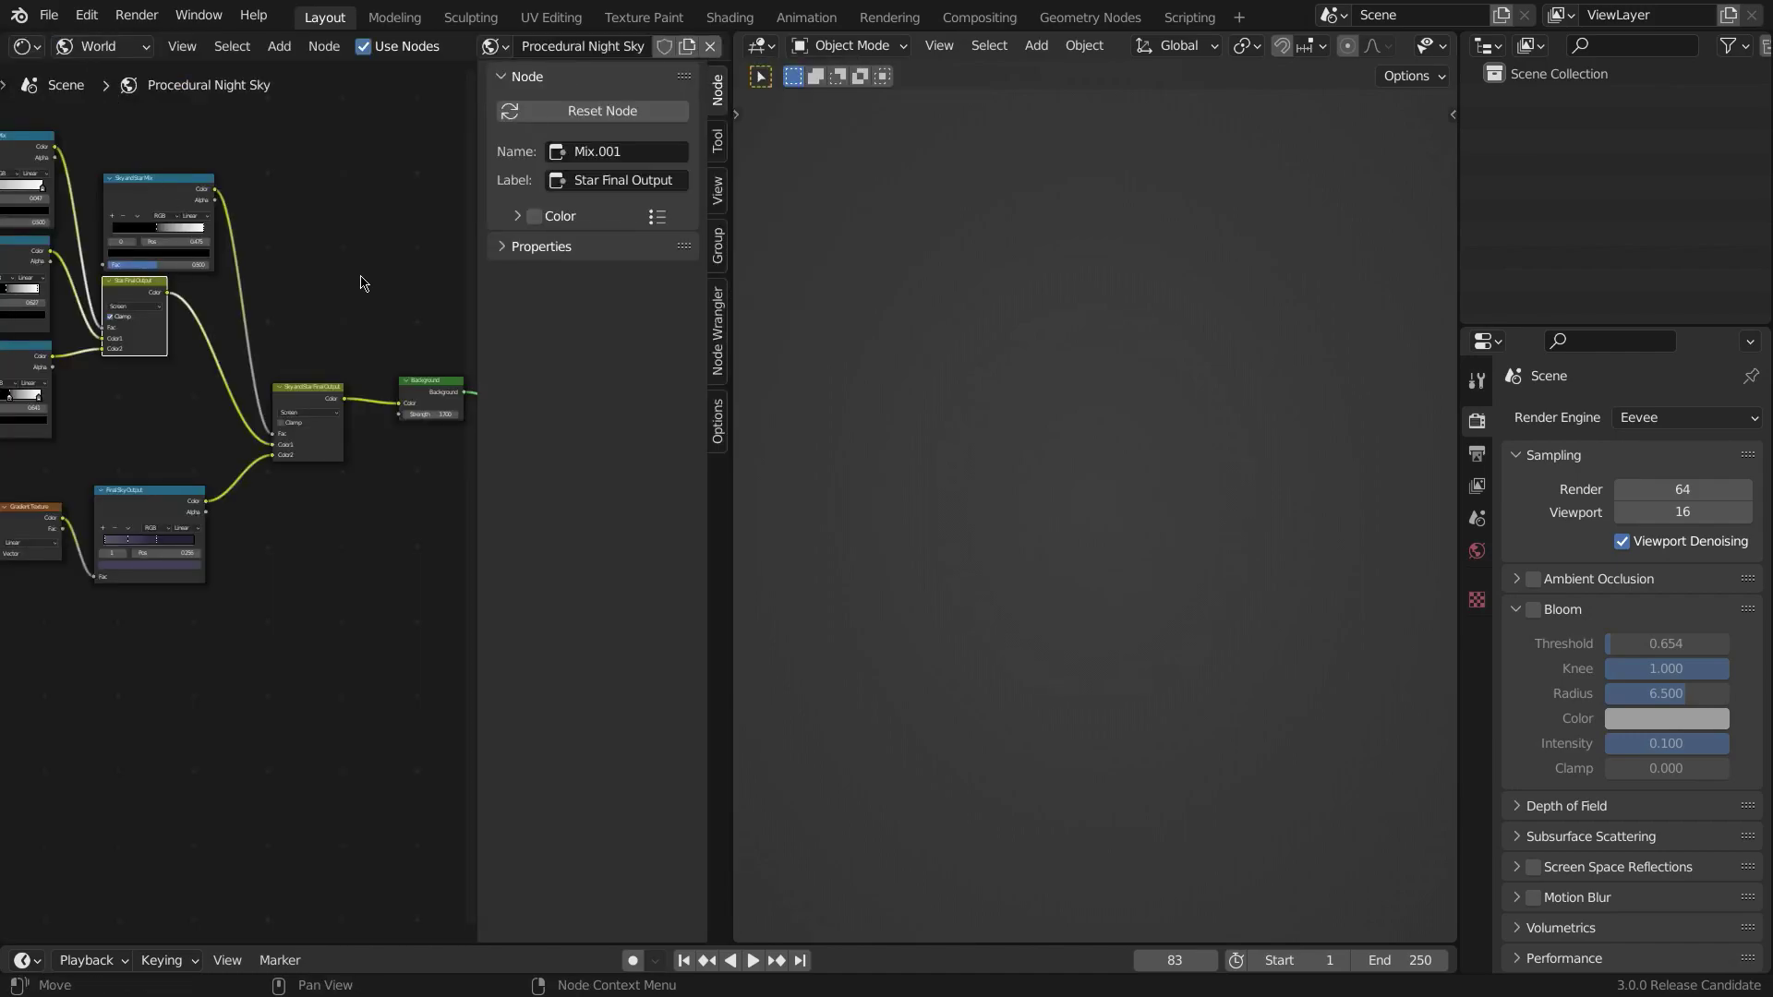
key(n)
scroll(404, 403, up, 3)
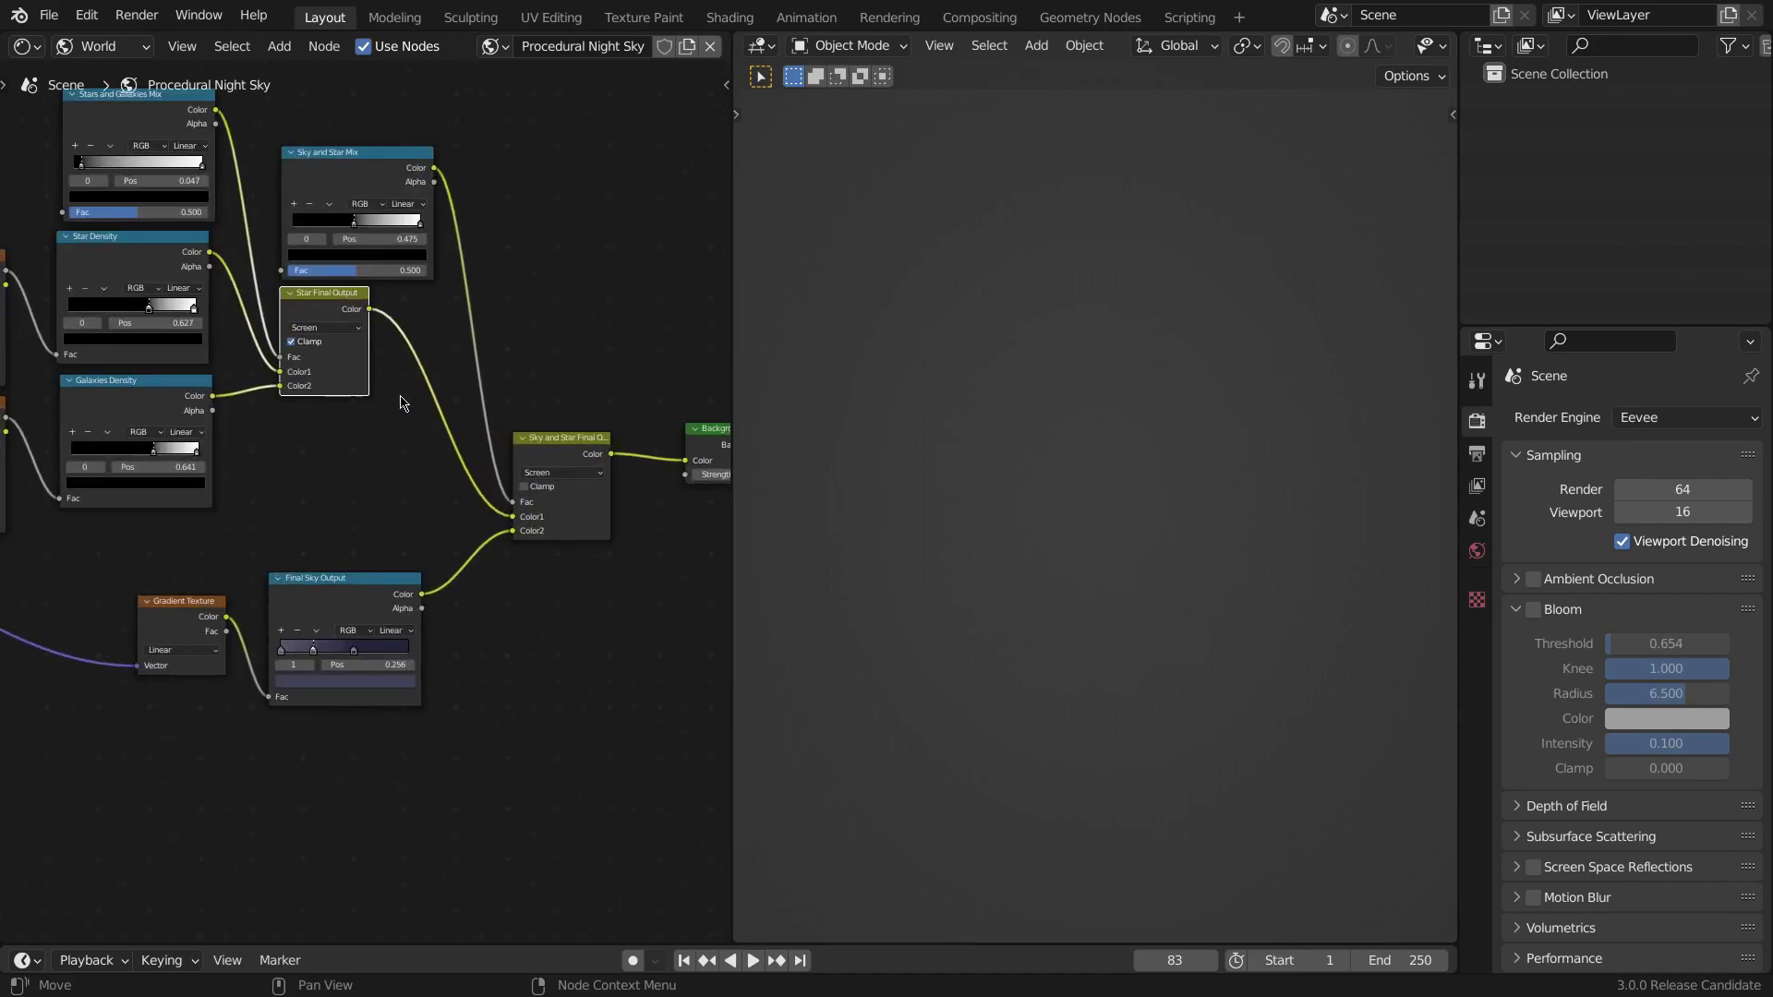
- Unlink the Procedural Night Sky world and assign it to the scene again
click(710, 46)
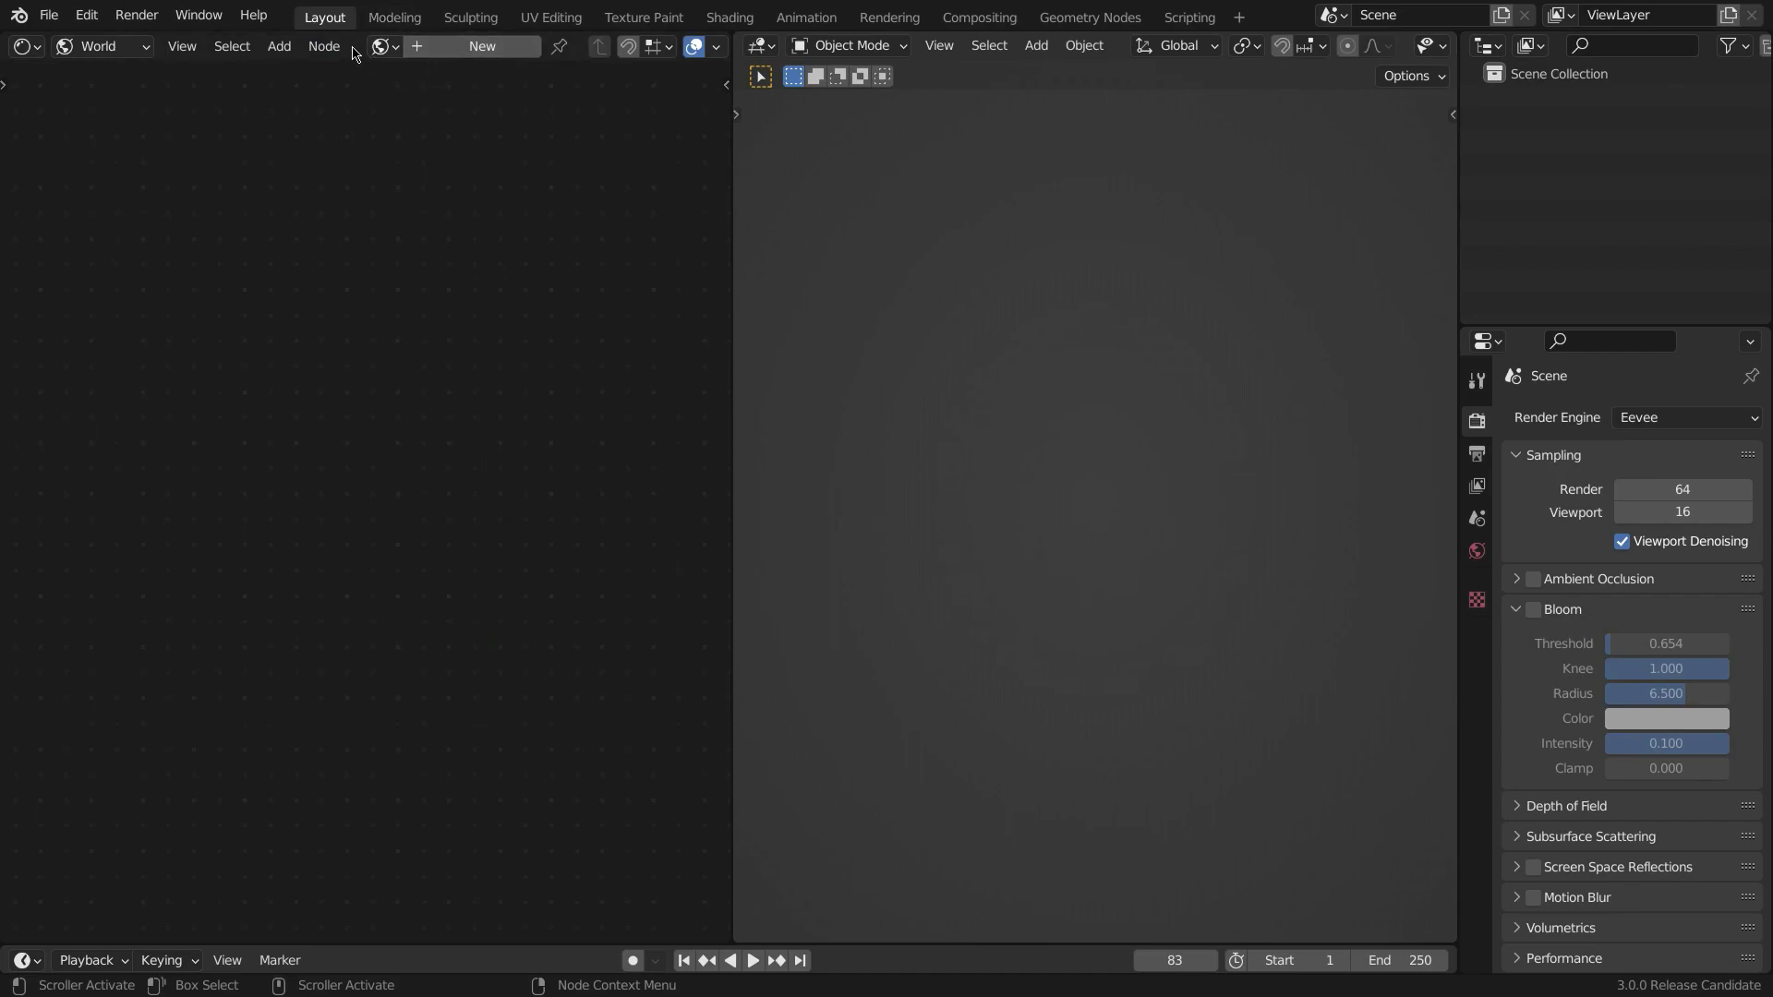
click(383, 46)
click(409, 81)
- Bring the Mapping node into close view and set the 3D viewport to Rendered shading
scroll(237, 365, down, 1)
middle_drag(237, 365, 360, 355)
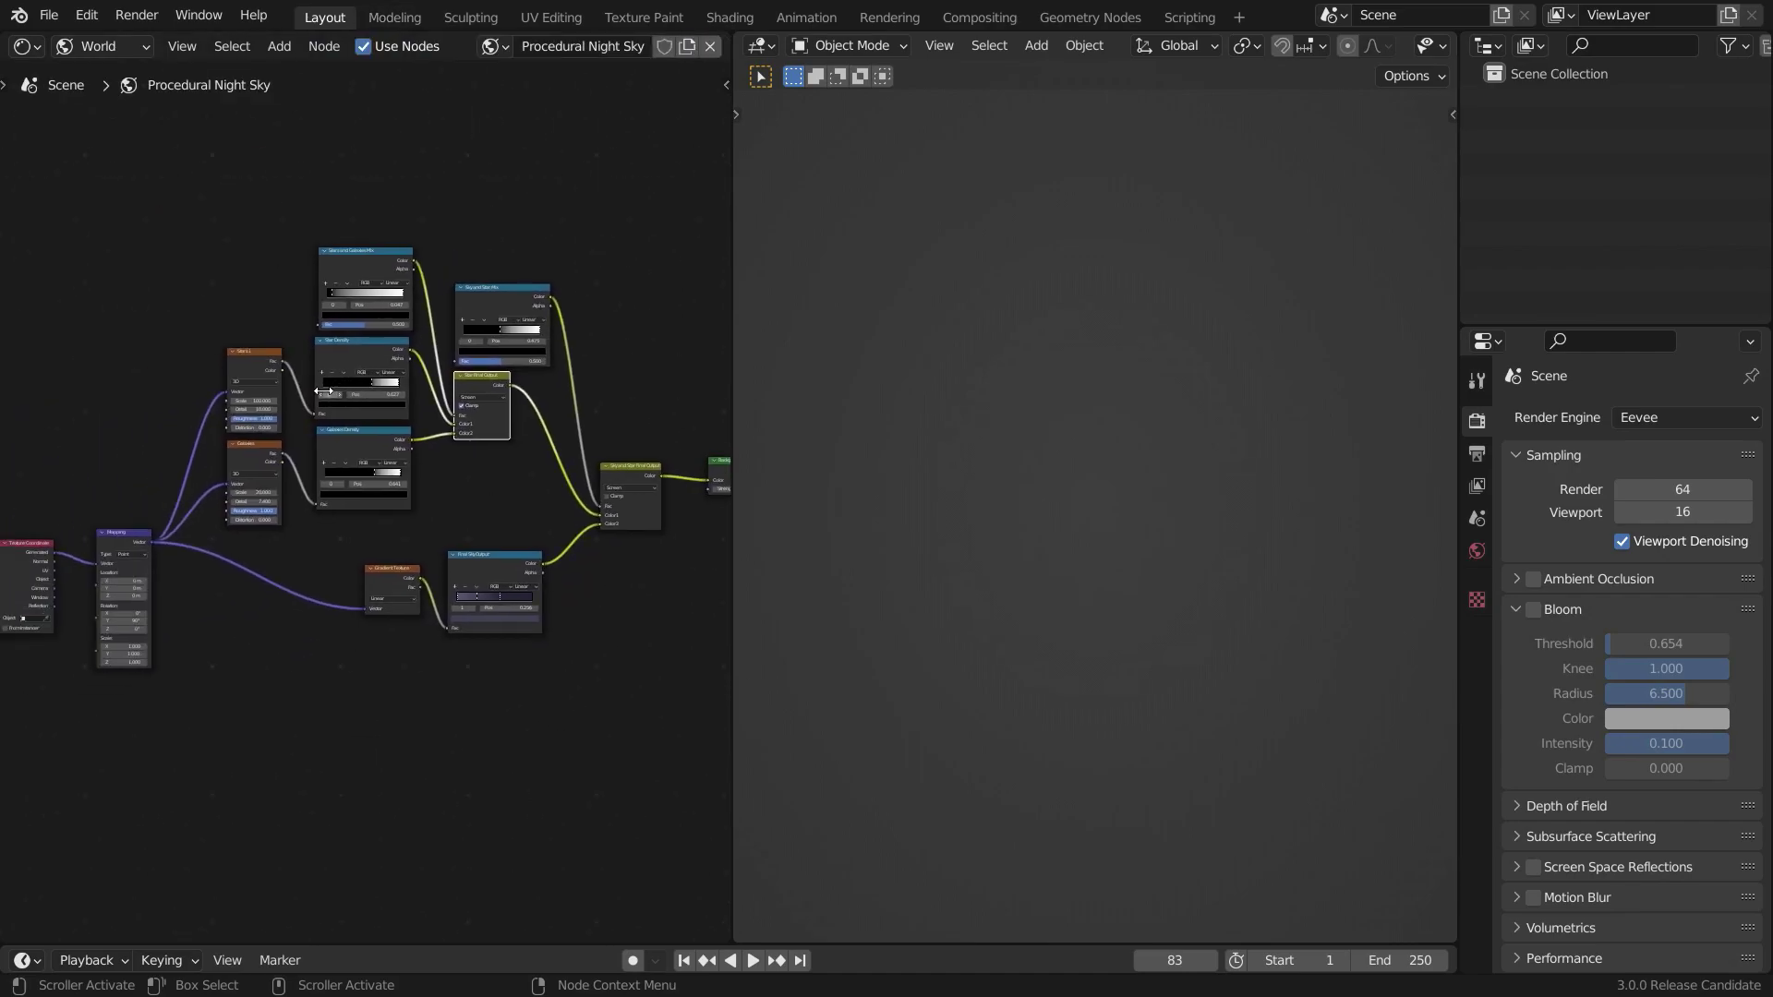
scroll(360, 499, up, 6)
middle_drag(193, 504, 578, 368)
scroll(367, 498, up, 8)
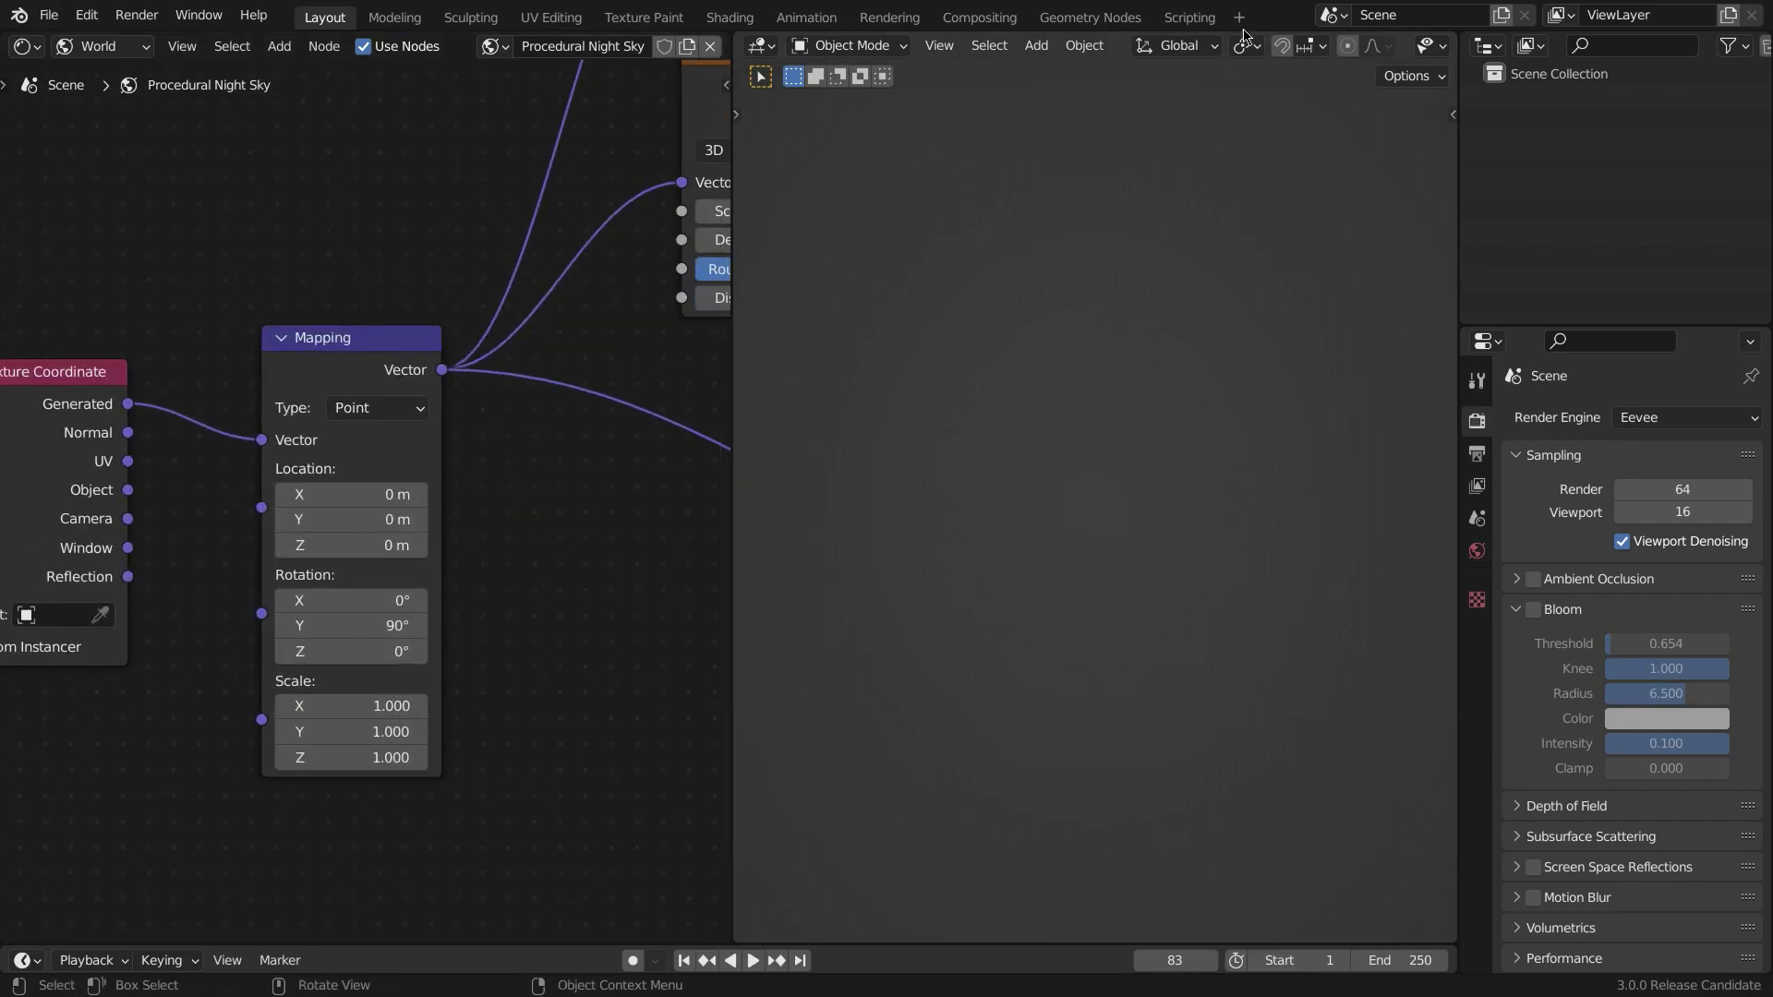
scroll(1386, 50, down, 4)
click(1413, 46)
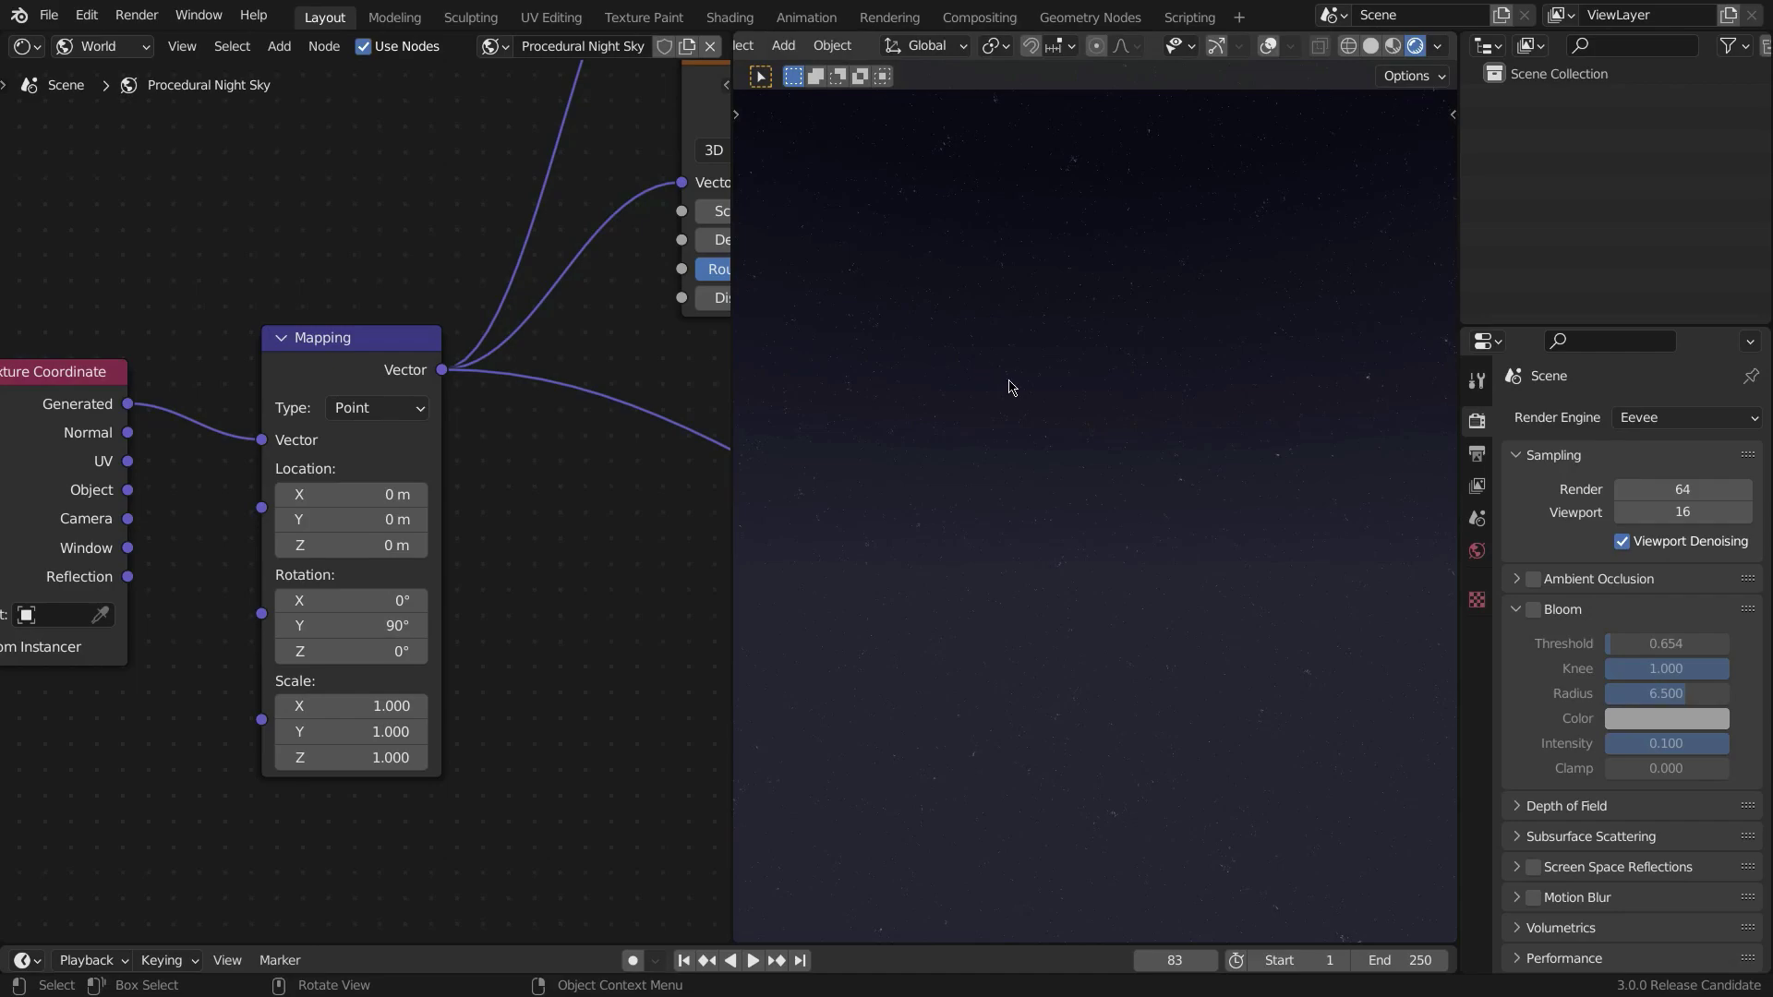
middle_drag(148, 401, 452, 350)
scroll(452, 349, up, 2)
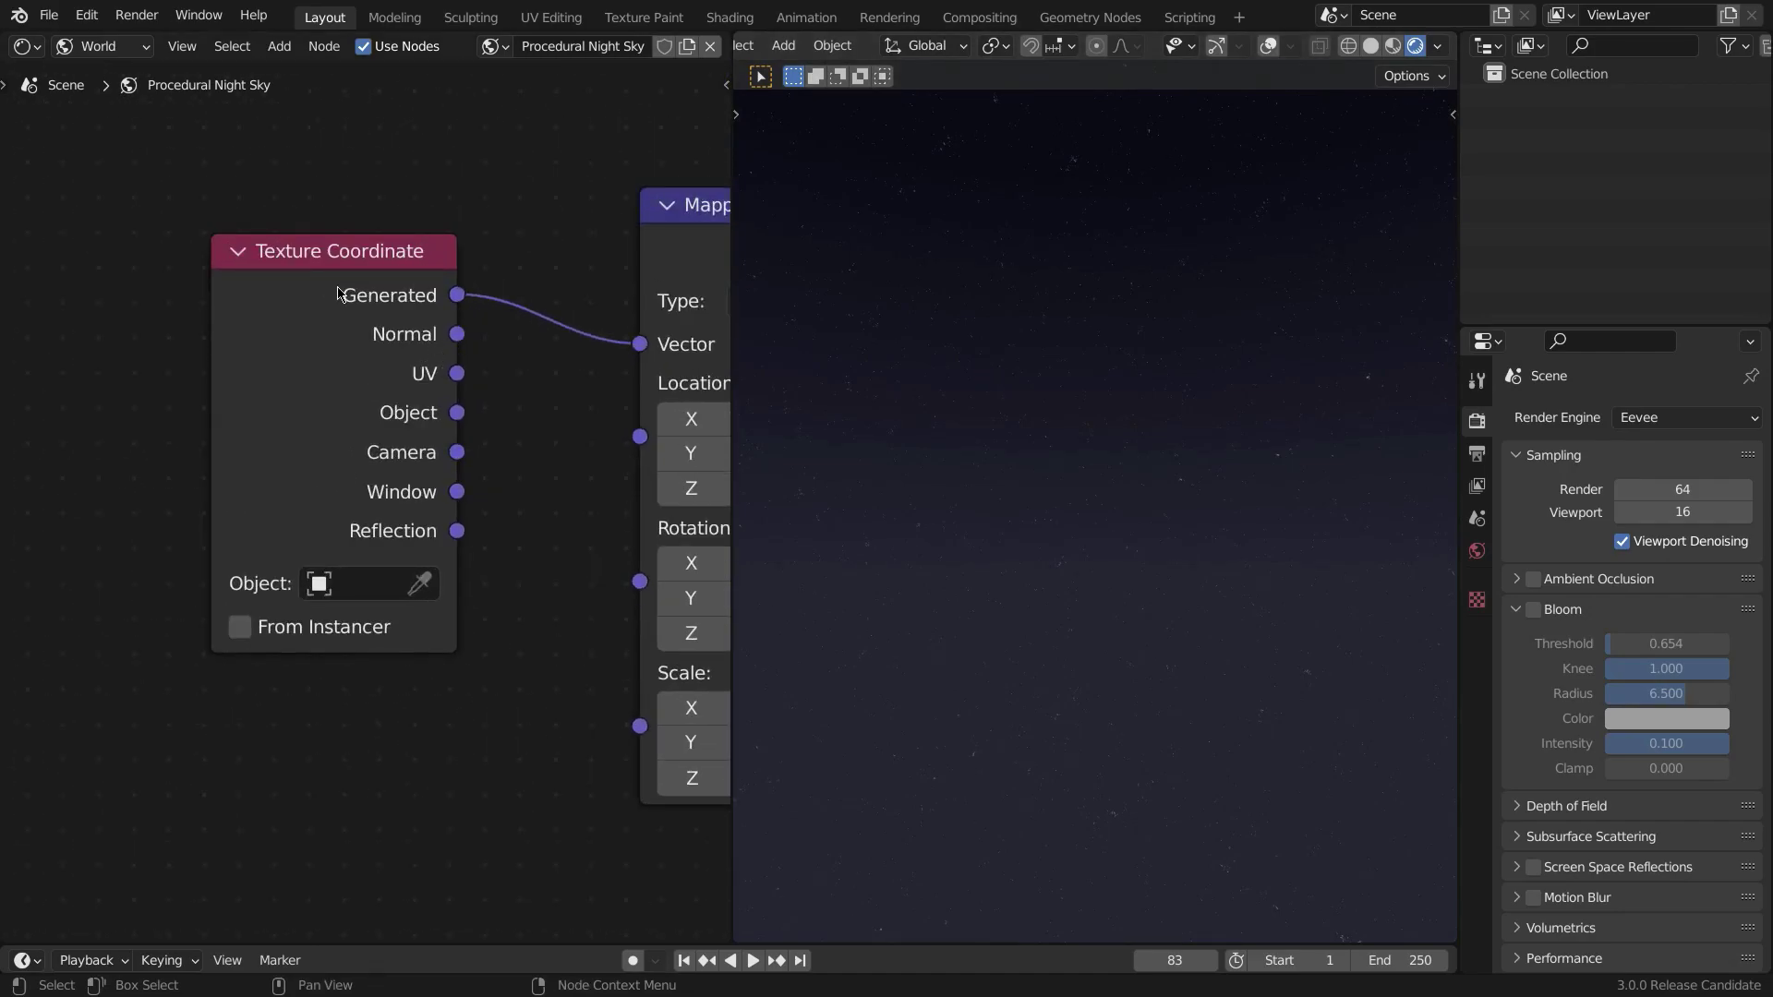
scroll(257, 211, down, 1)
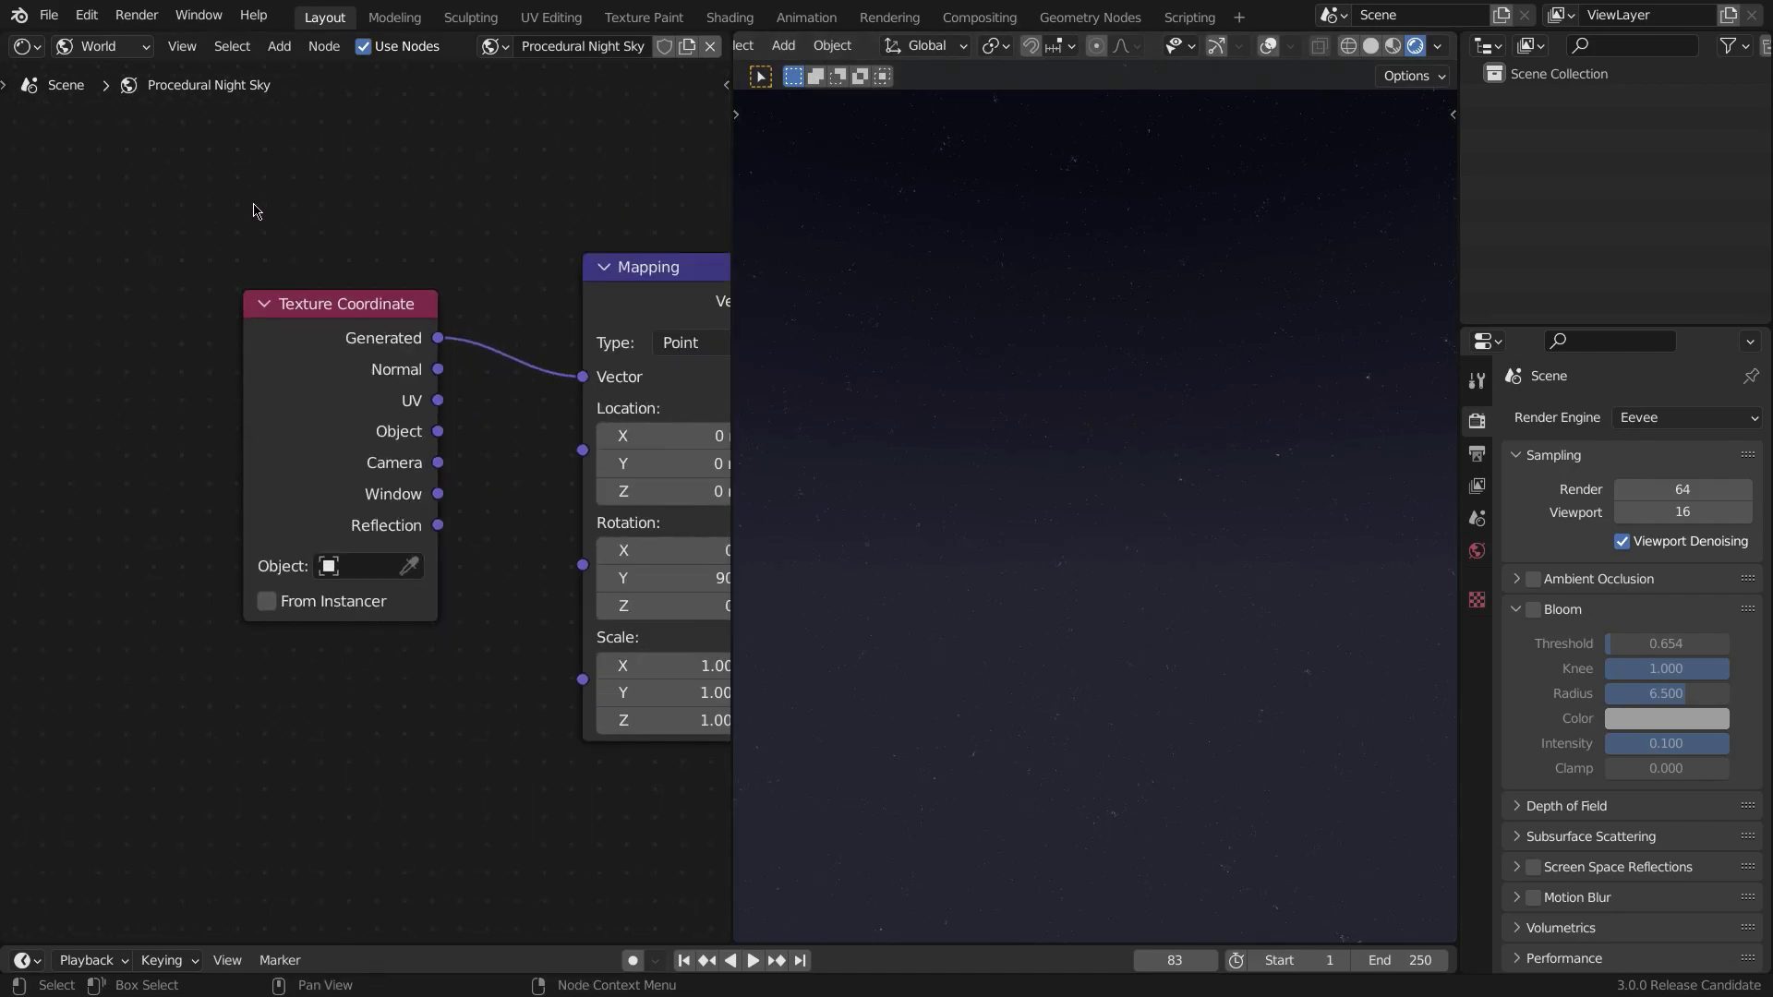
key(shift+a)
click(253, 201)
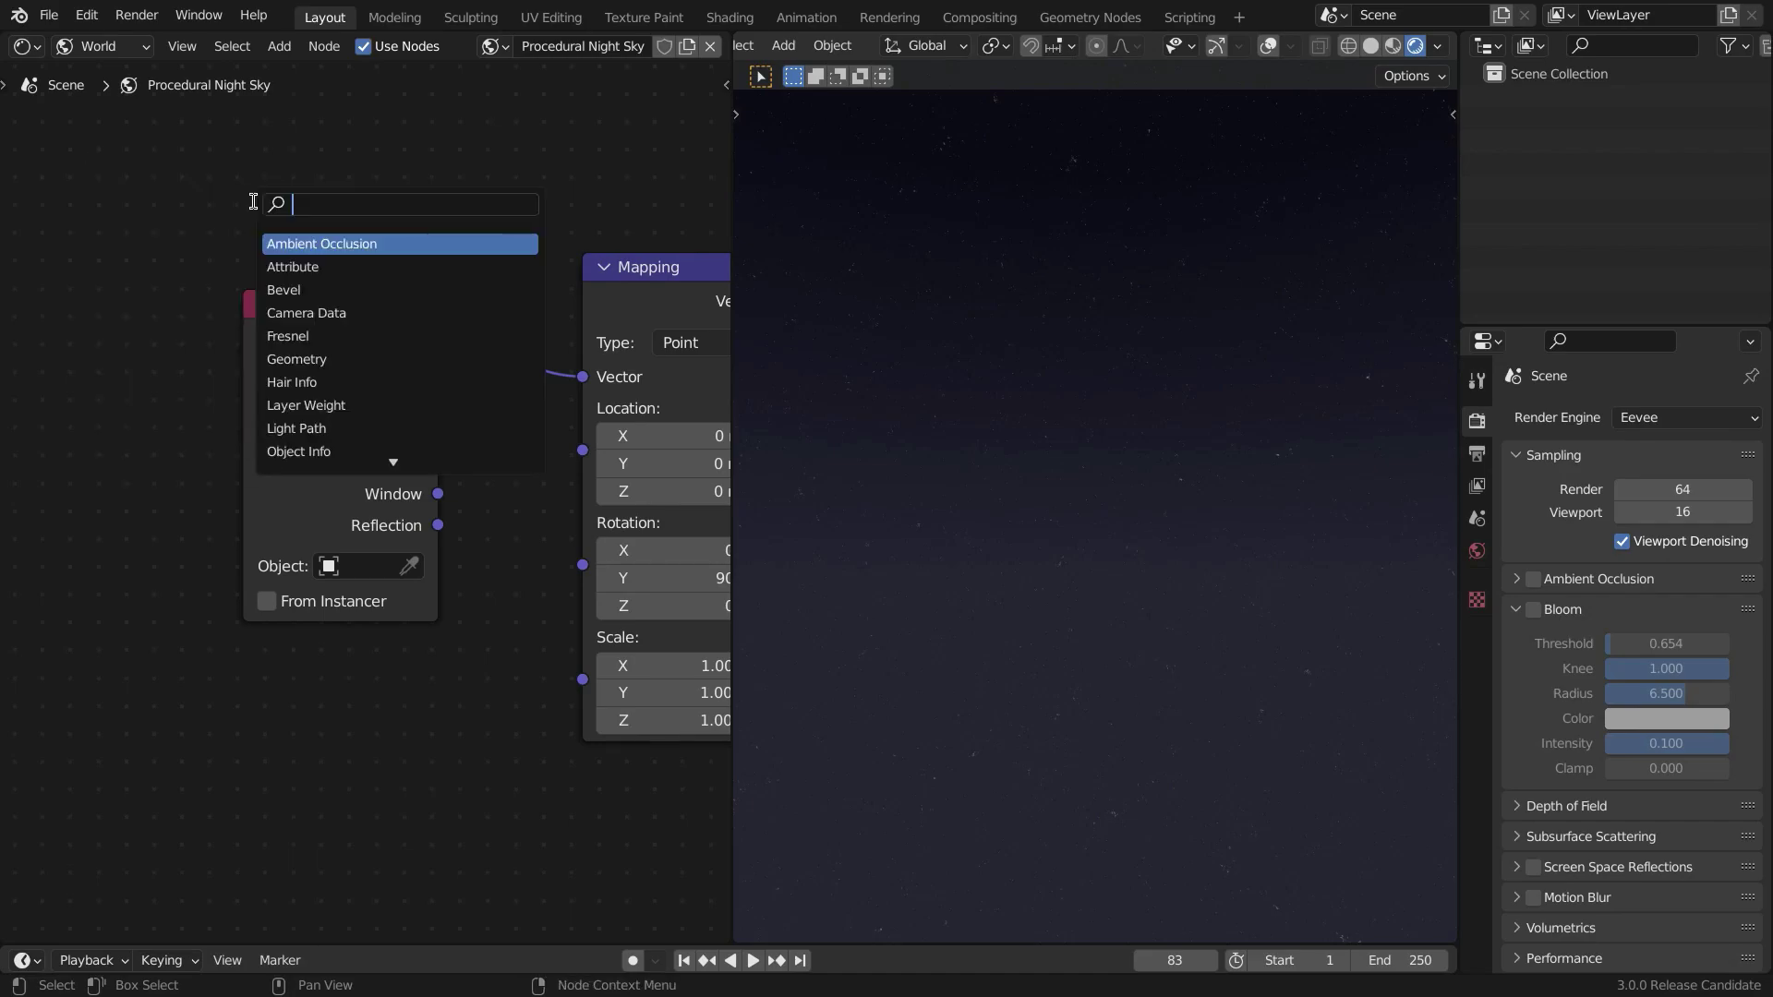
text(Textur)
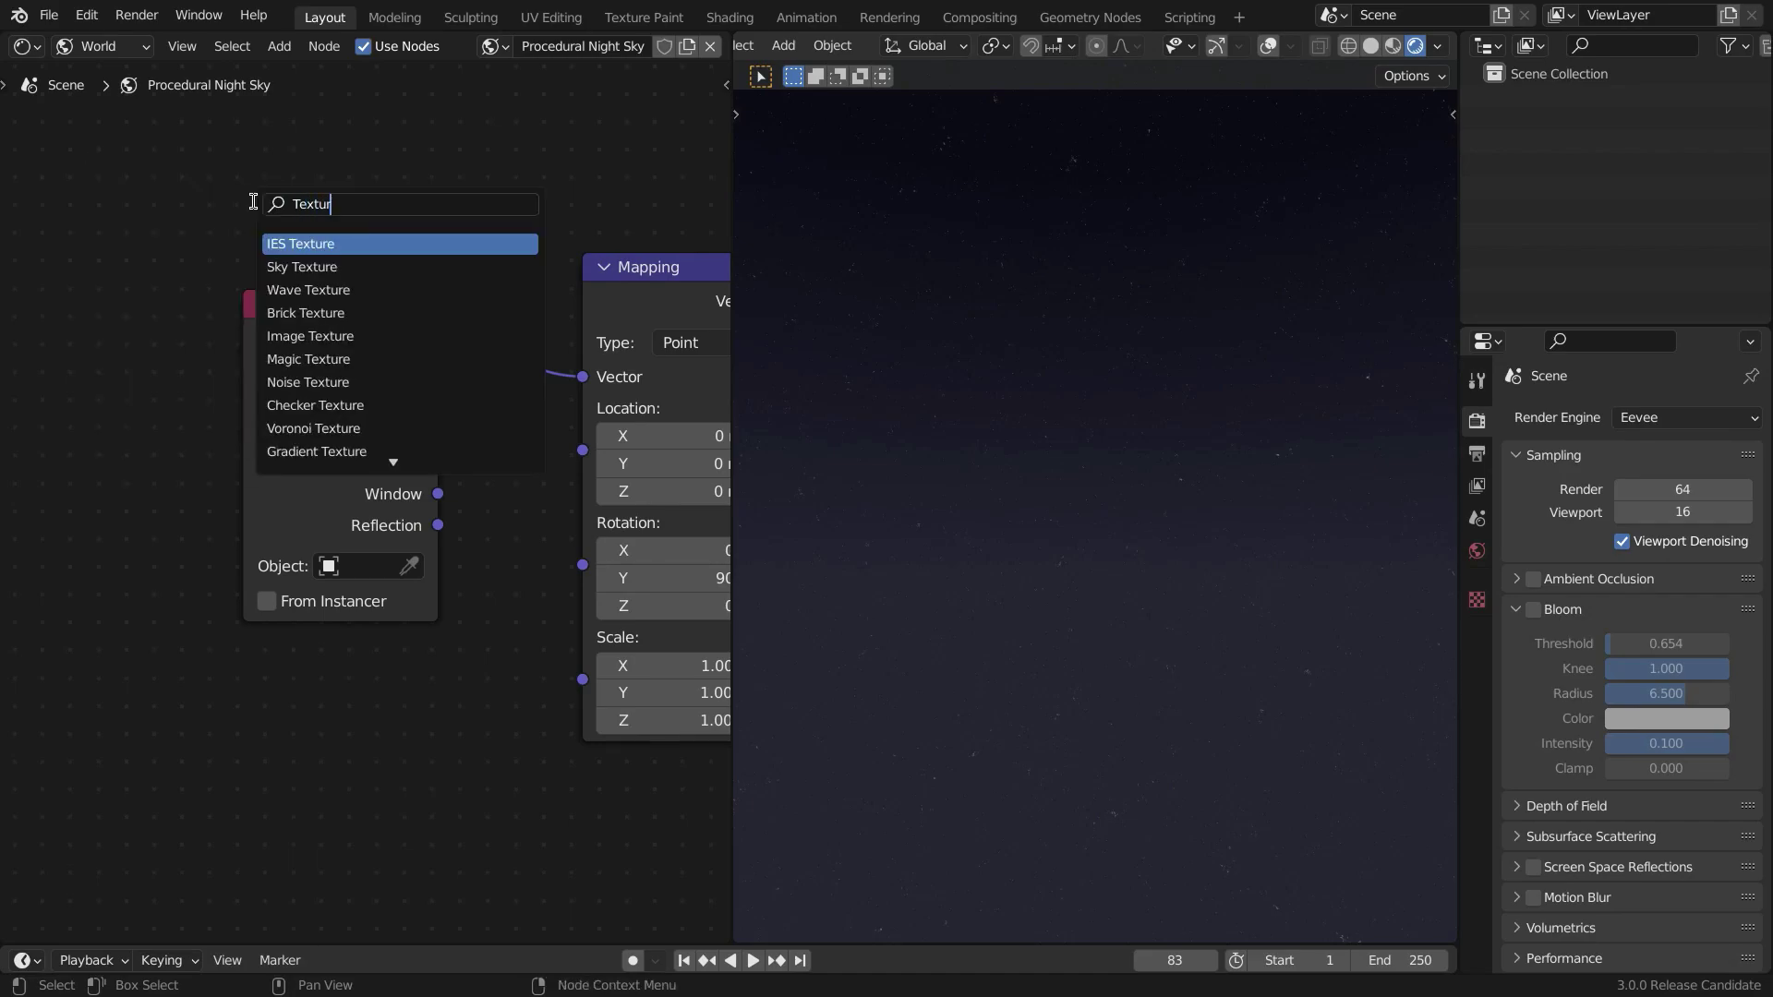
text(e Coo)
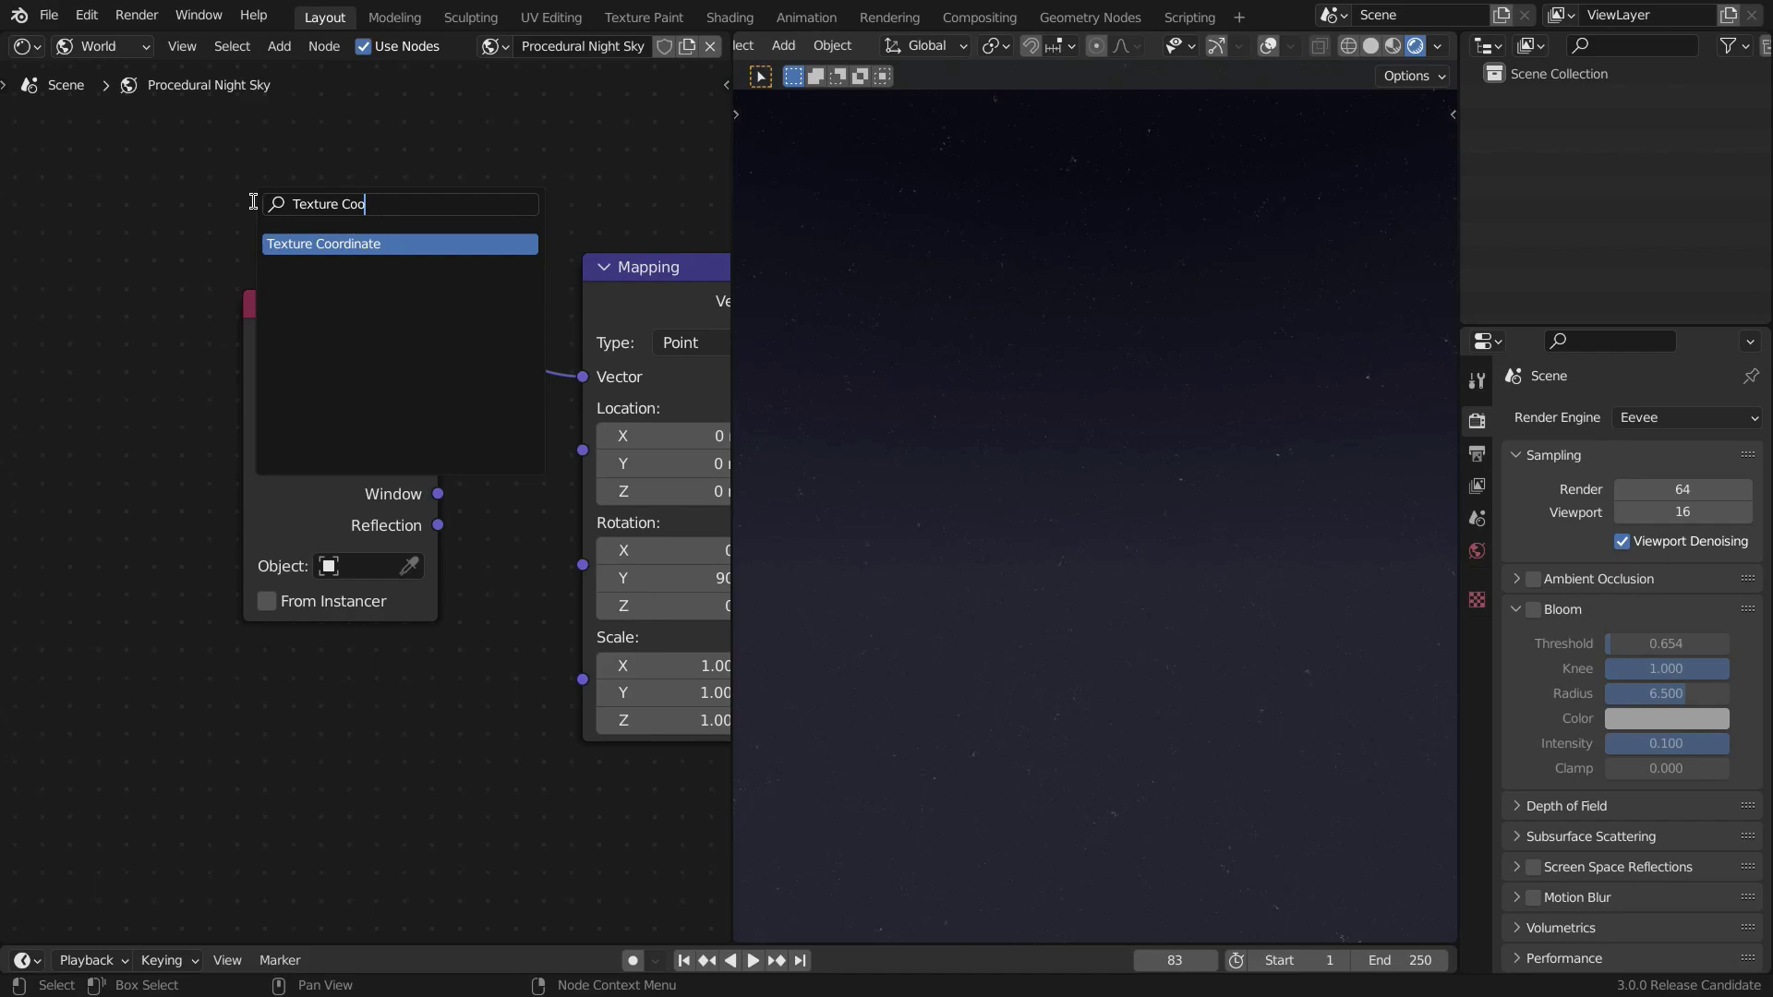
key(Escape)
- Examine the Mapping node's settings and the Stars 1 and Galaxies noise textures alongside the rendered sky
middle_drag(553, 265, 445, 328)
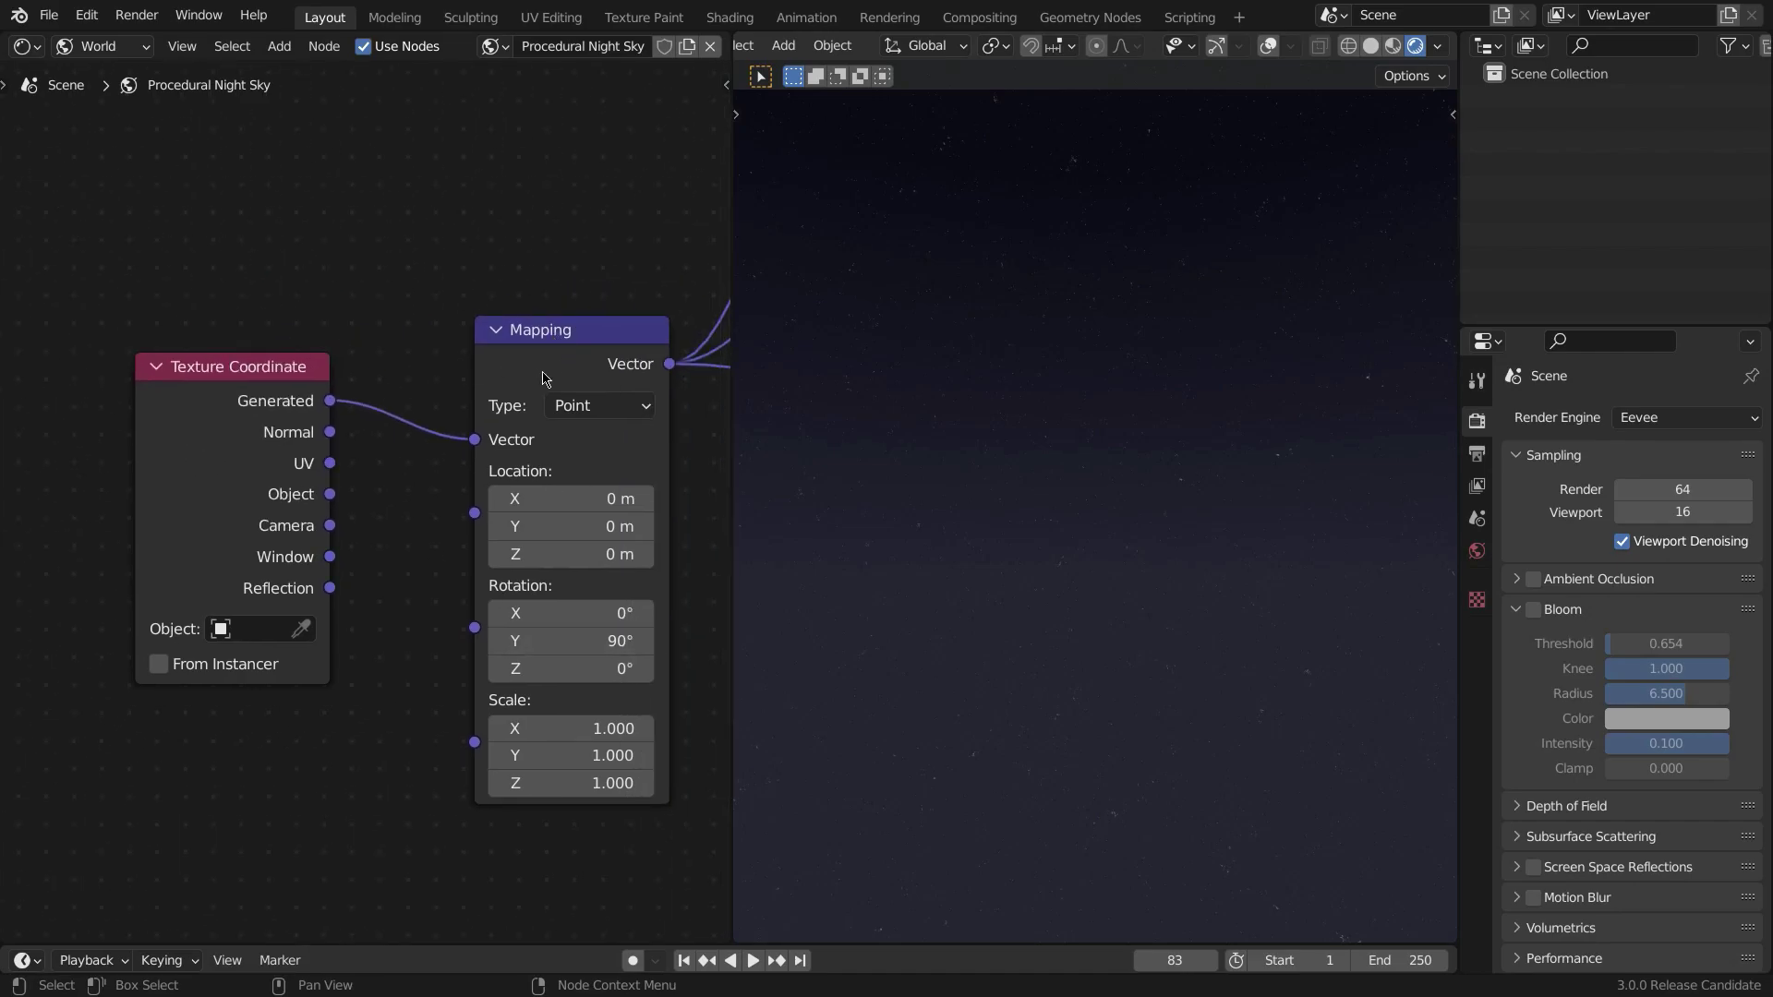
drag(533, 262, 592, 444)
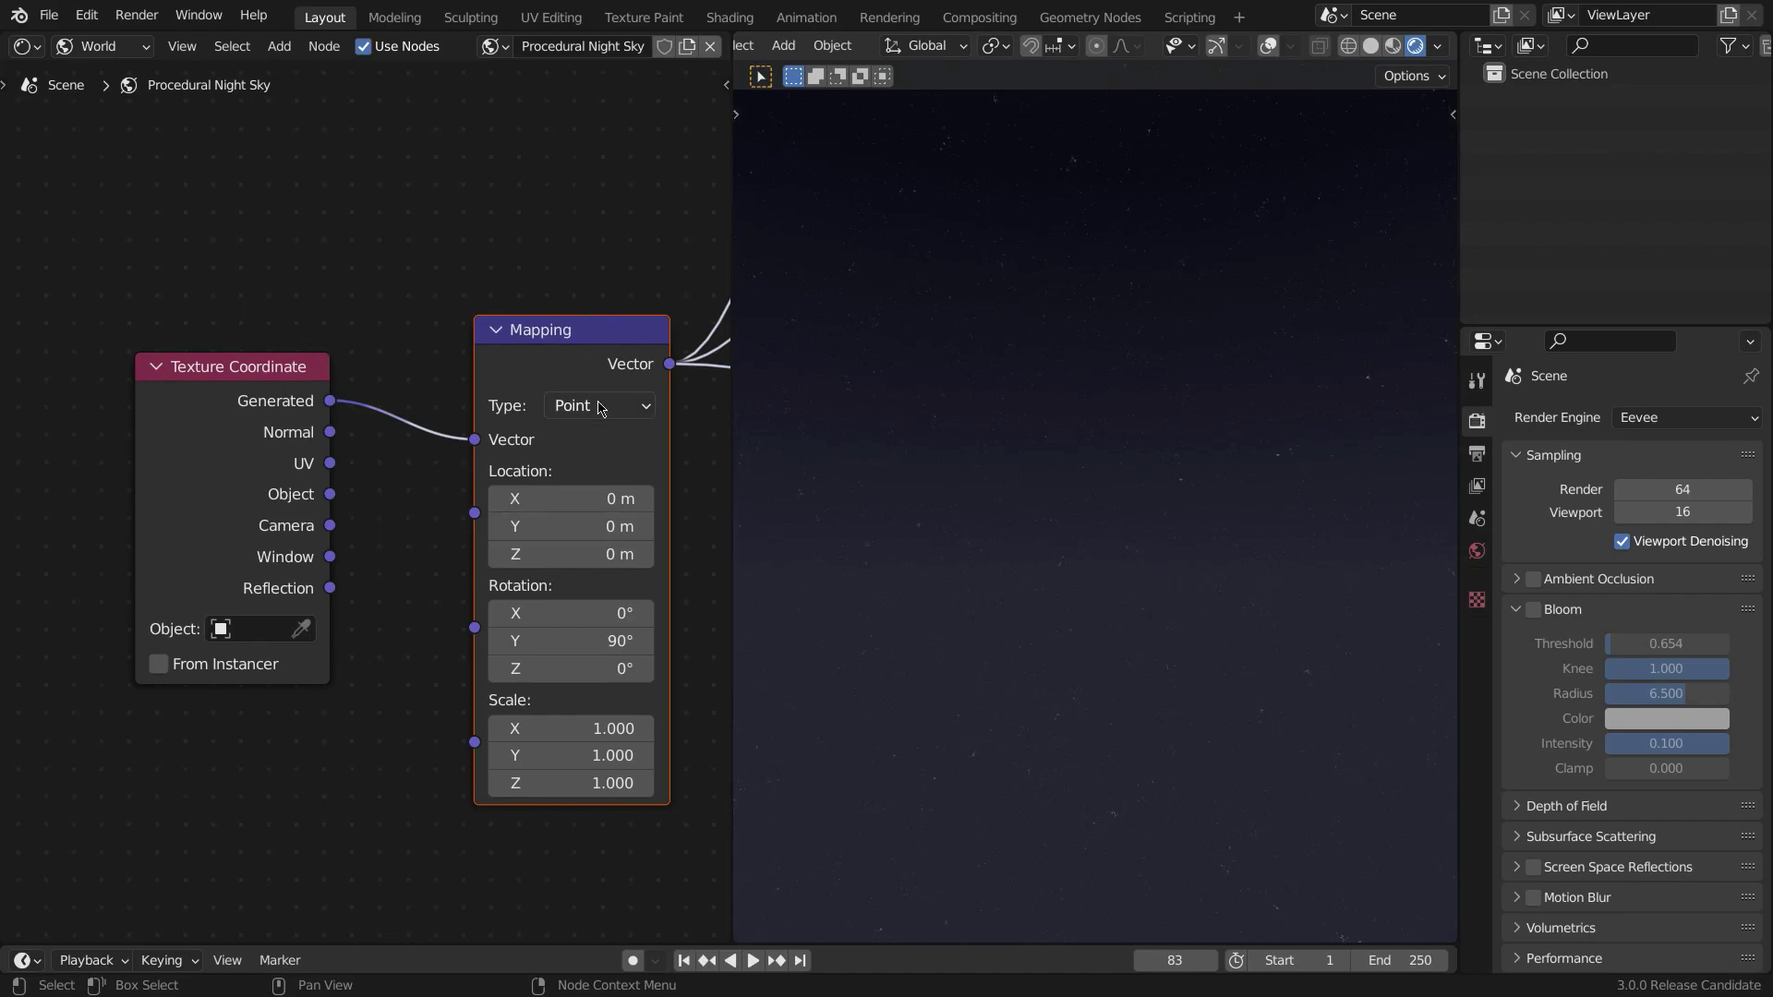
middle_drag(573, 487, 400, 413)
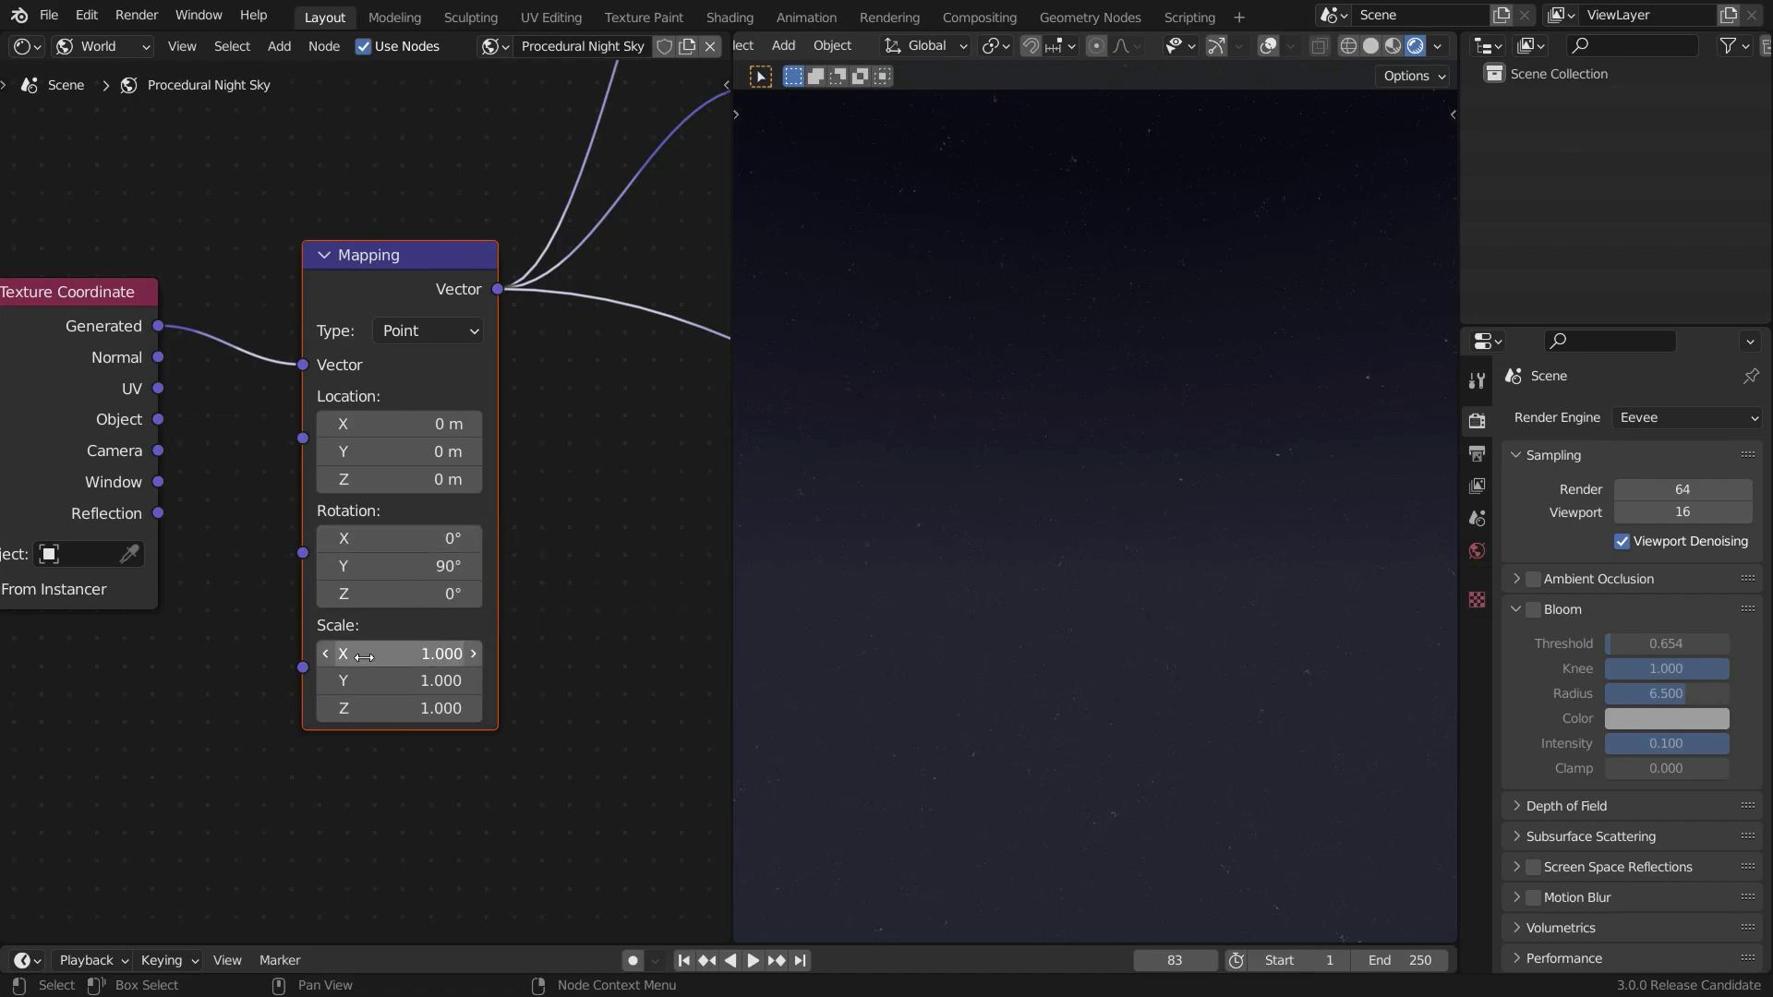
middle_drag(454, 567, 338, 388)
scroll(312, 390, up, 3)
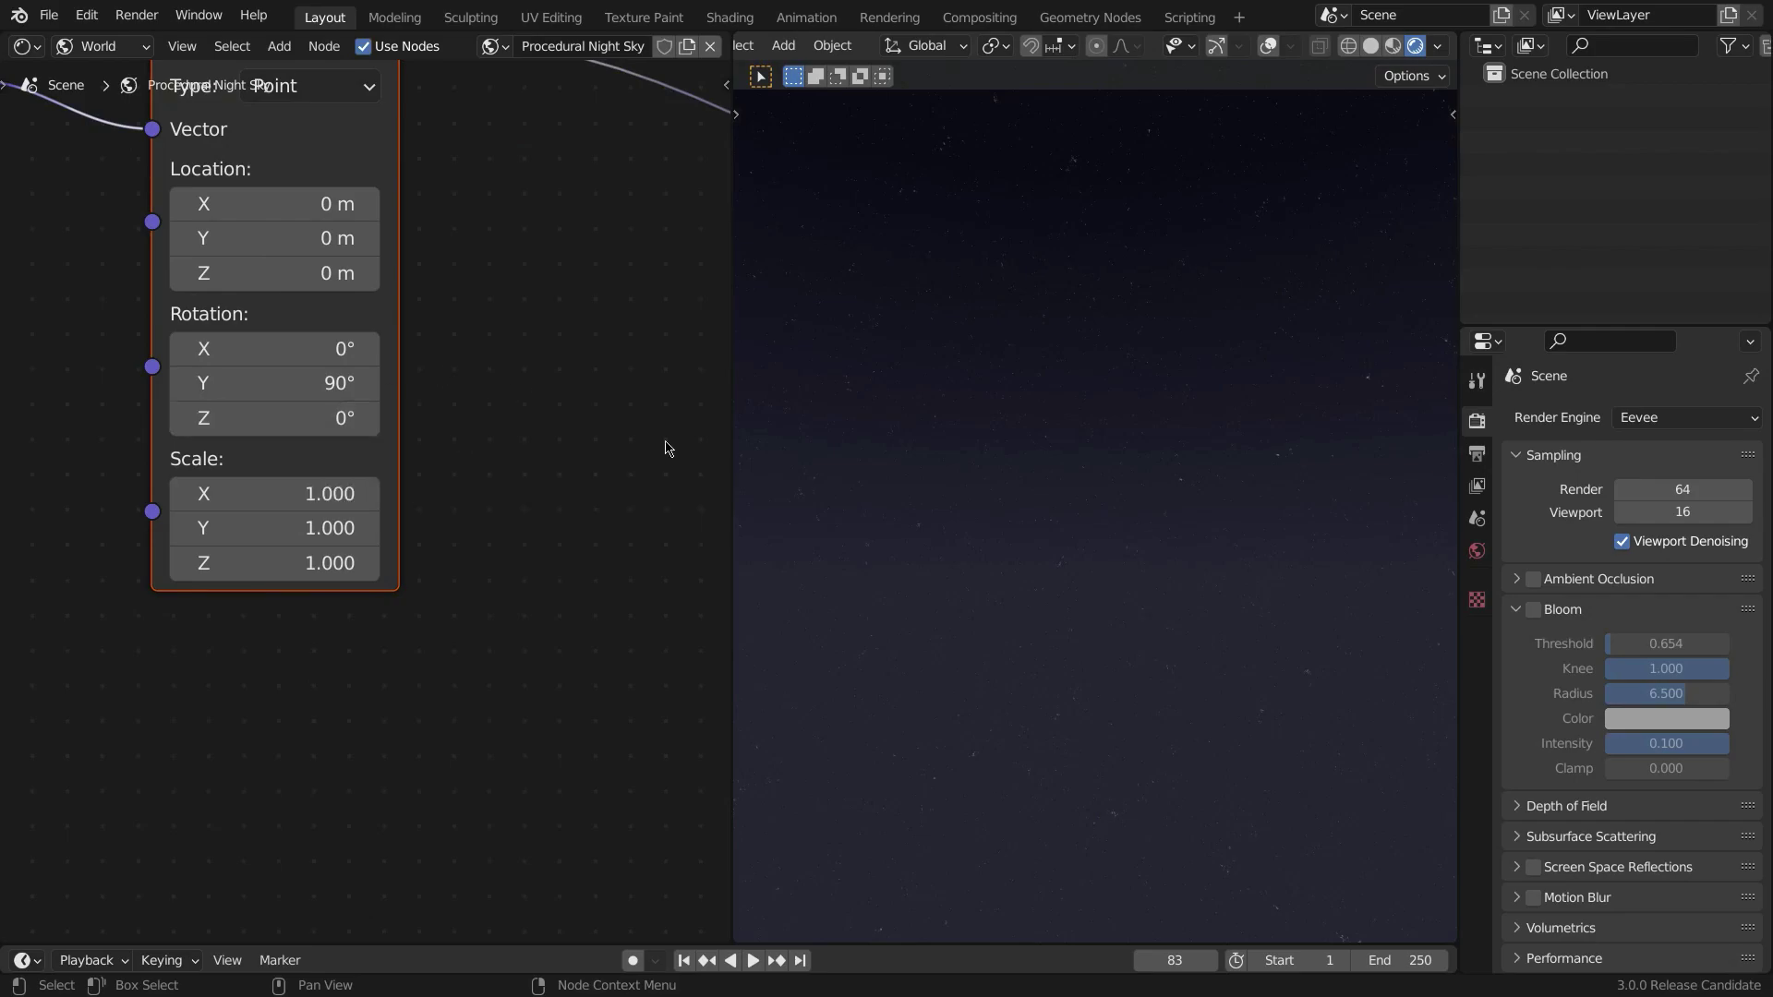
middle_drag(1098, 425, 1095, 423)
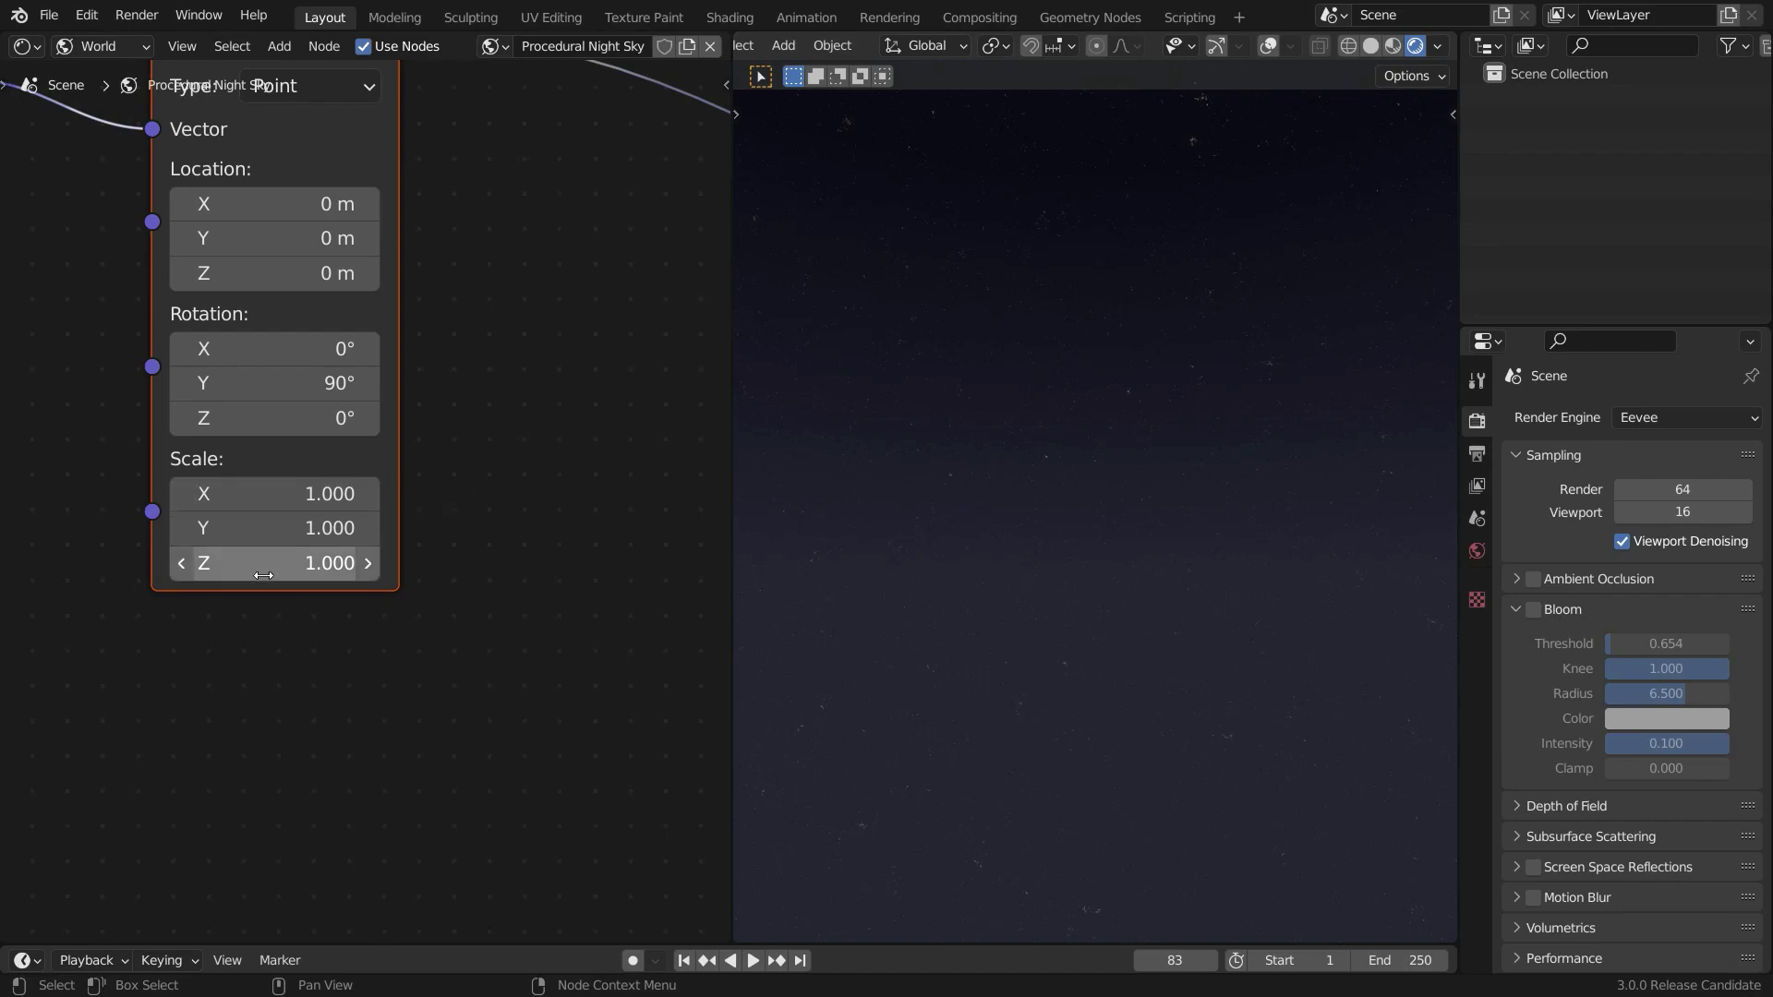
scroll(554, 198, down, 1)
middle_drag(585, 153, 352, 504)
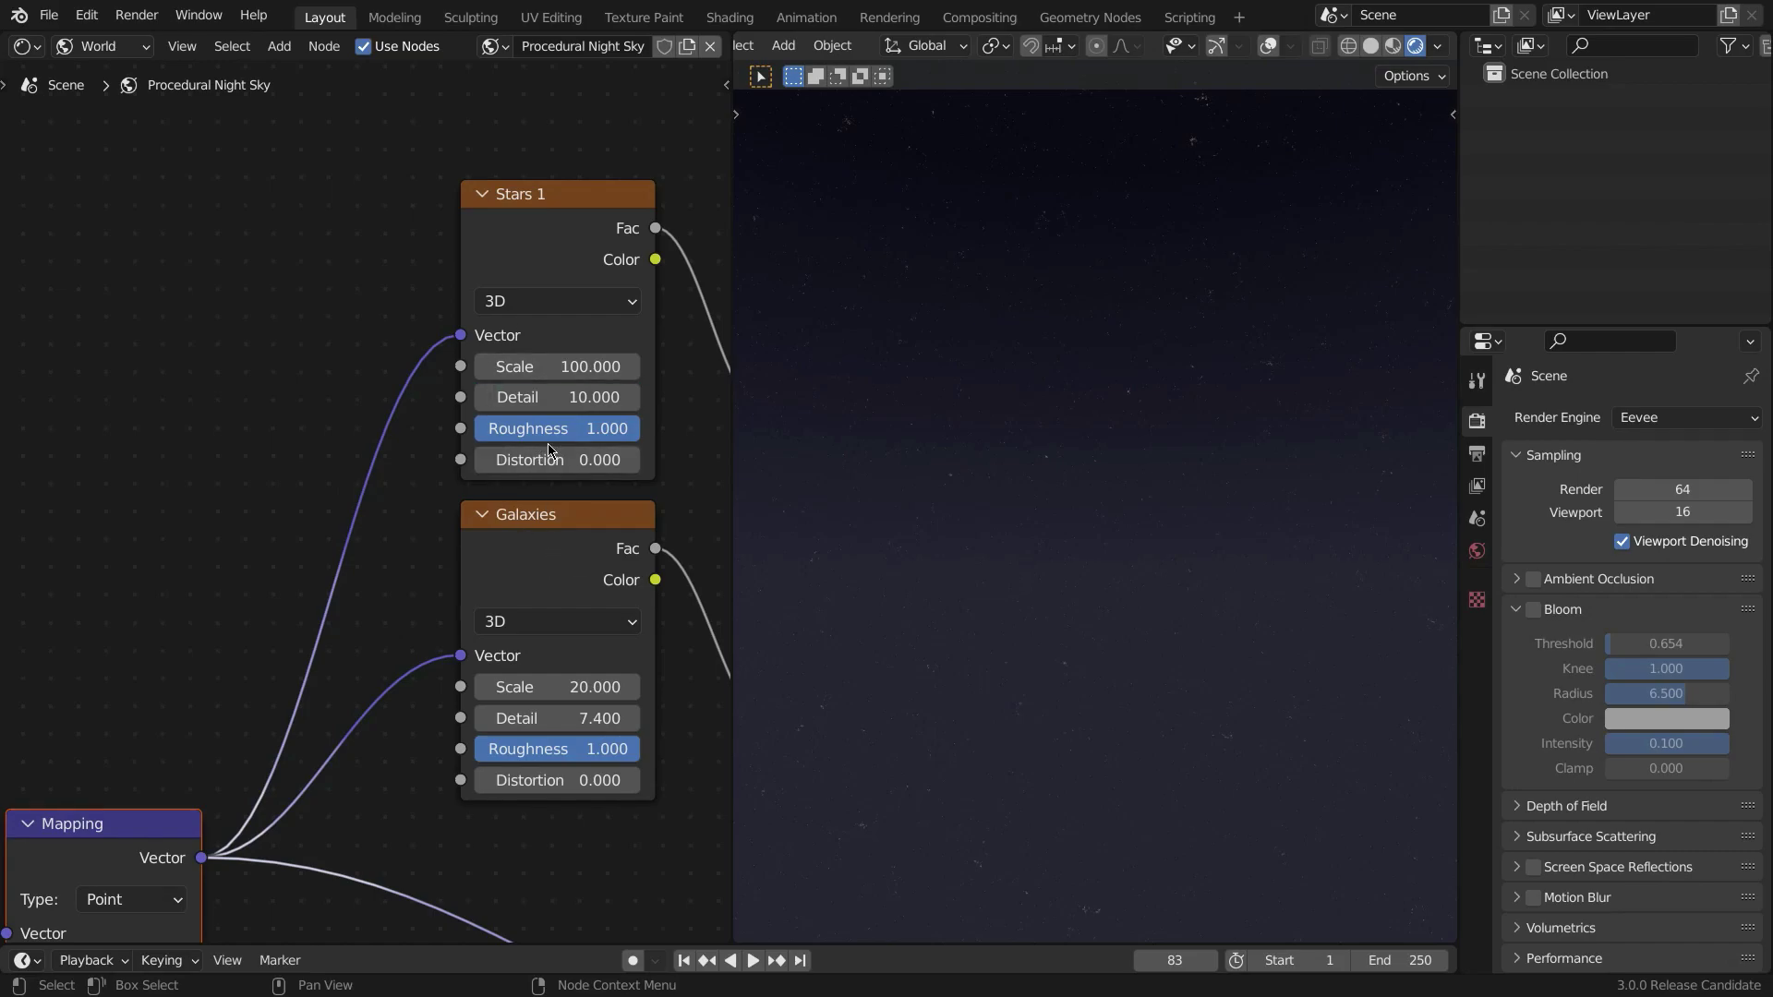
middle_drag(1041, 249, 1002, 237)
key(shift+a)
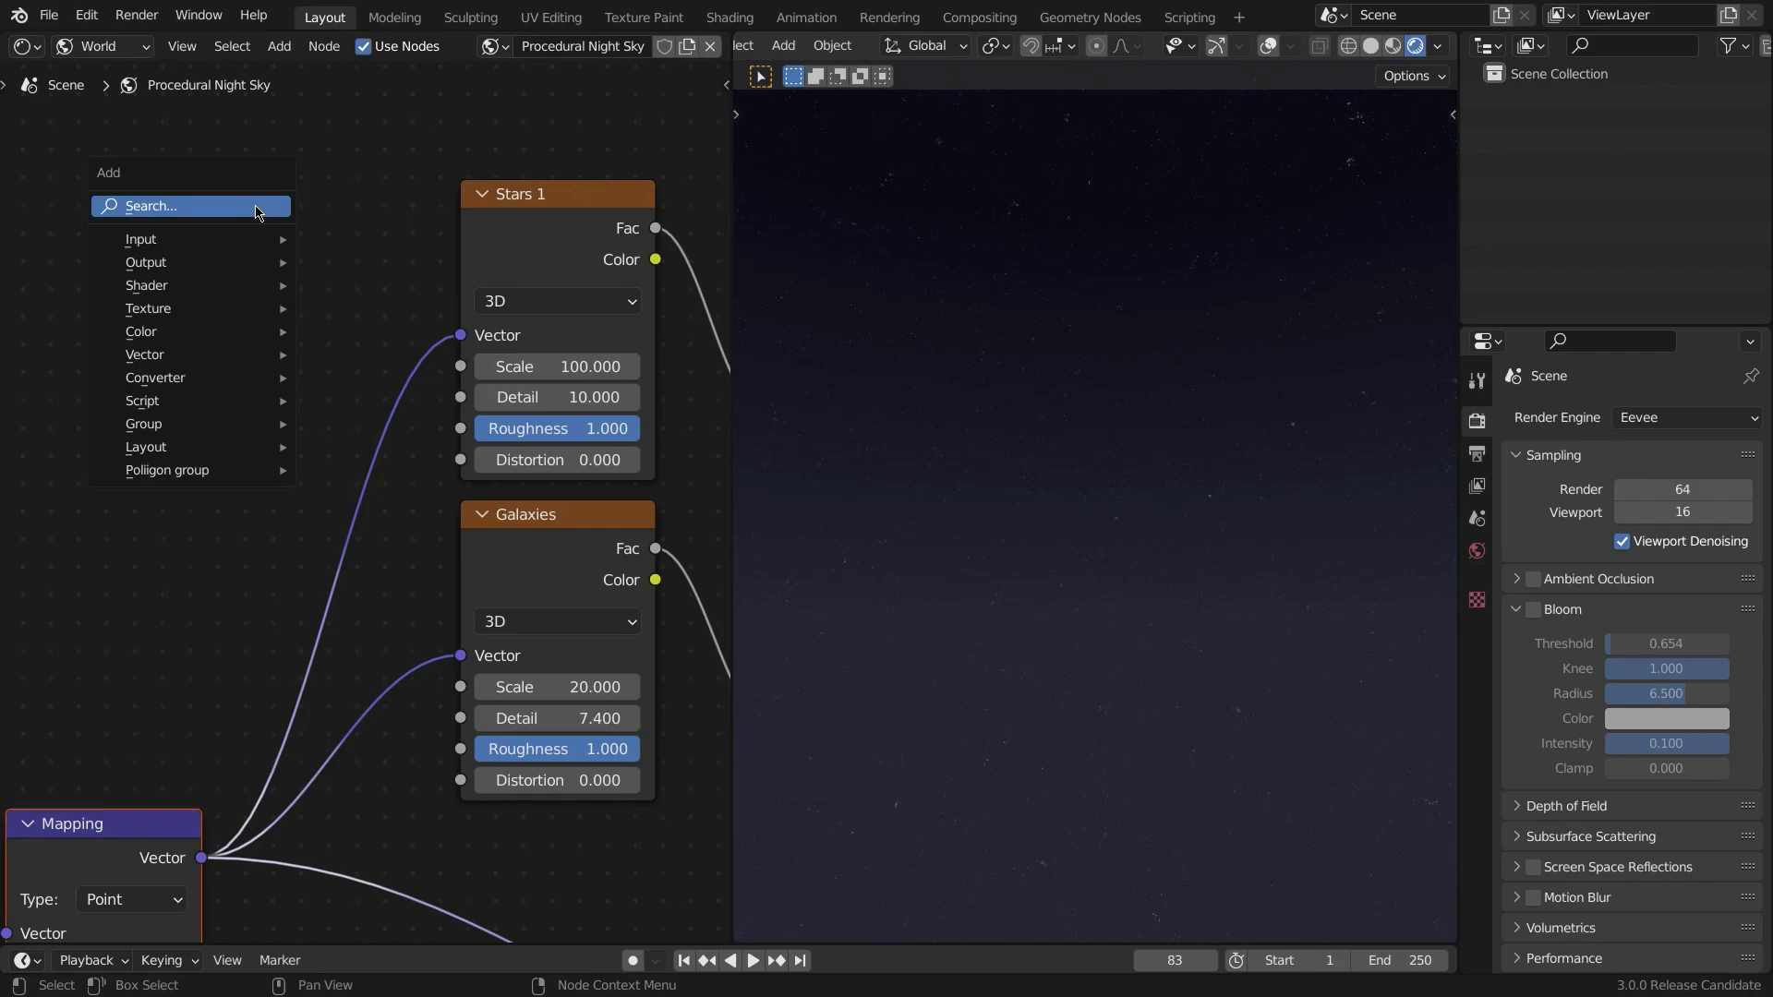
click(257, 211)
text(Noise T)
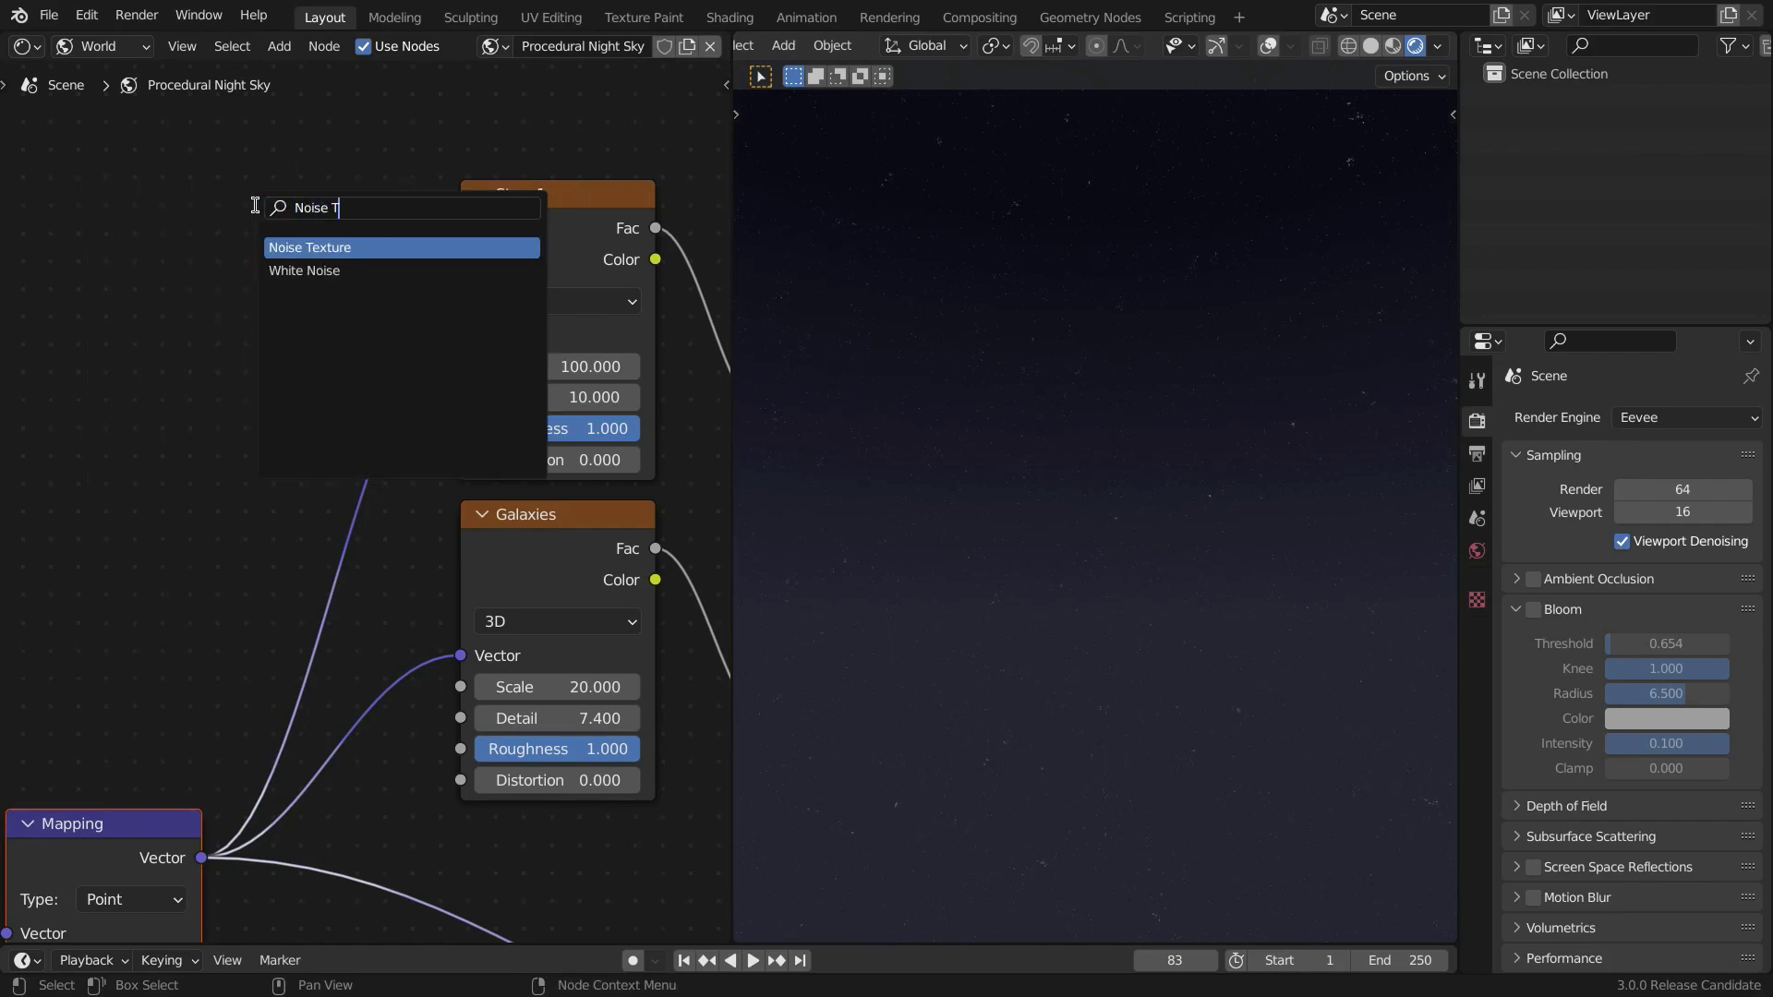
key(Return)
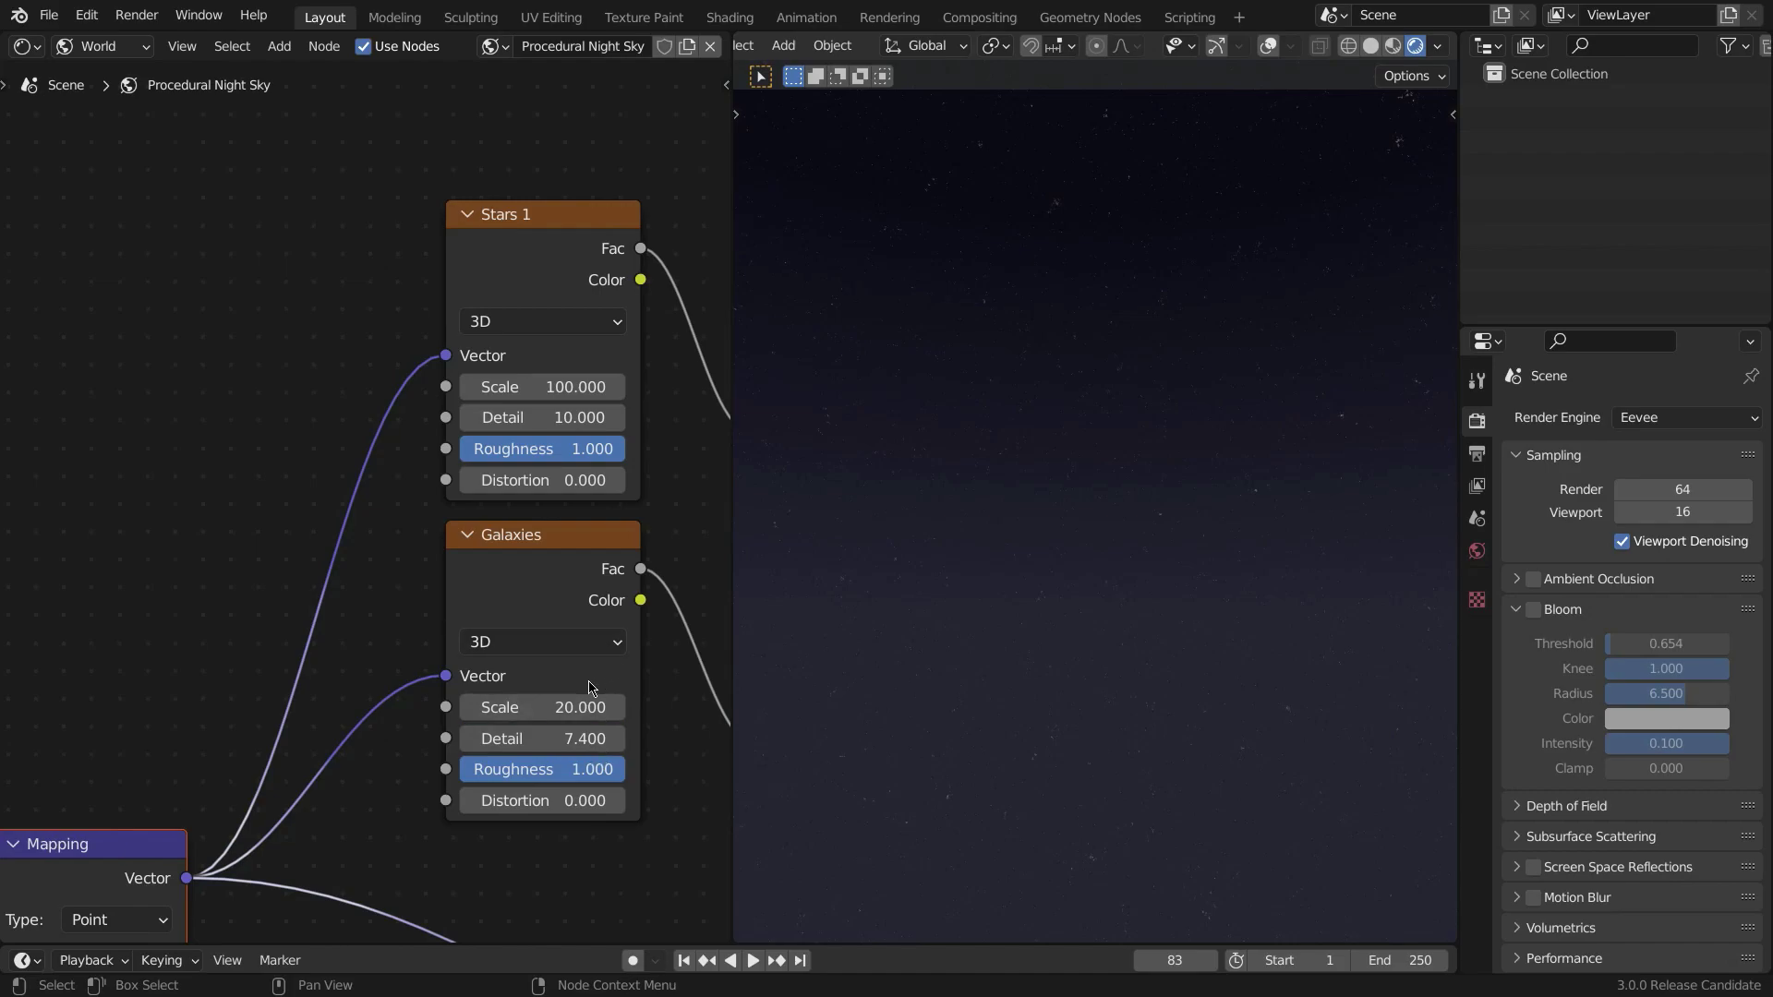
scroll(590, 674, down, 3)
scroll(527, 530, up, 4)
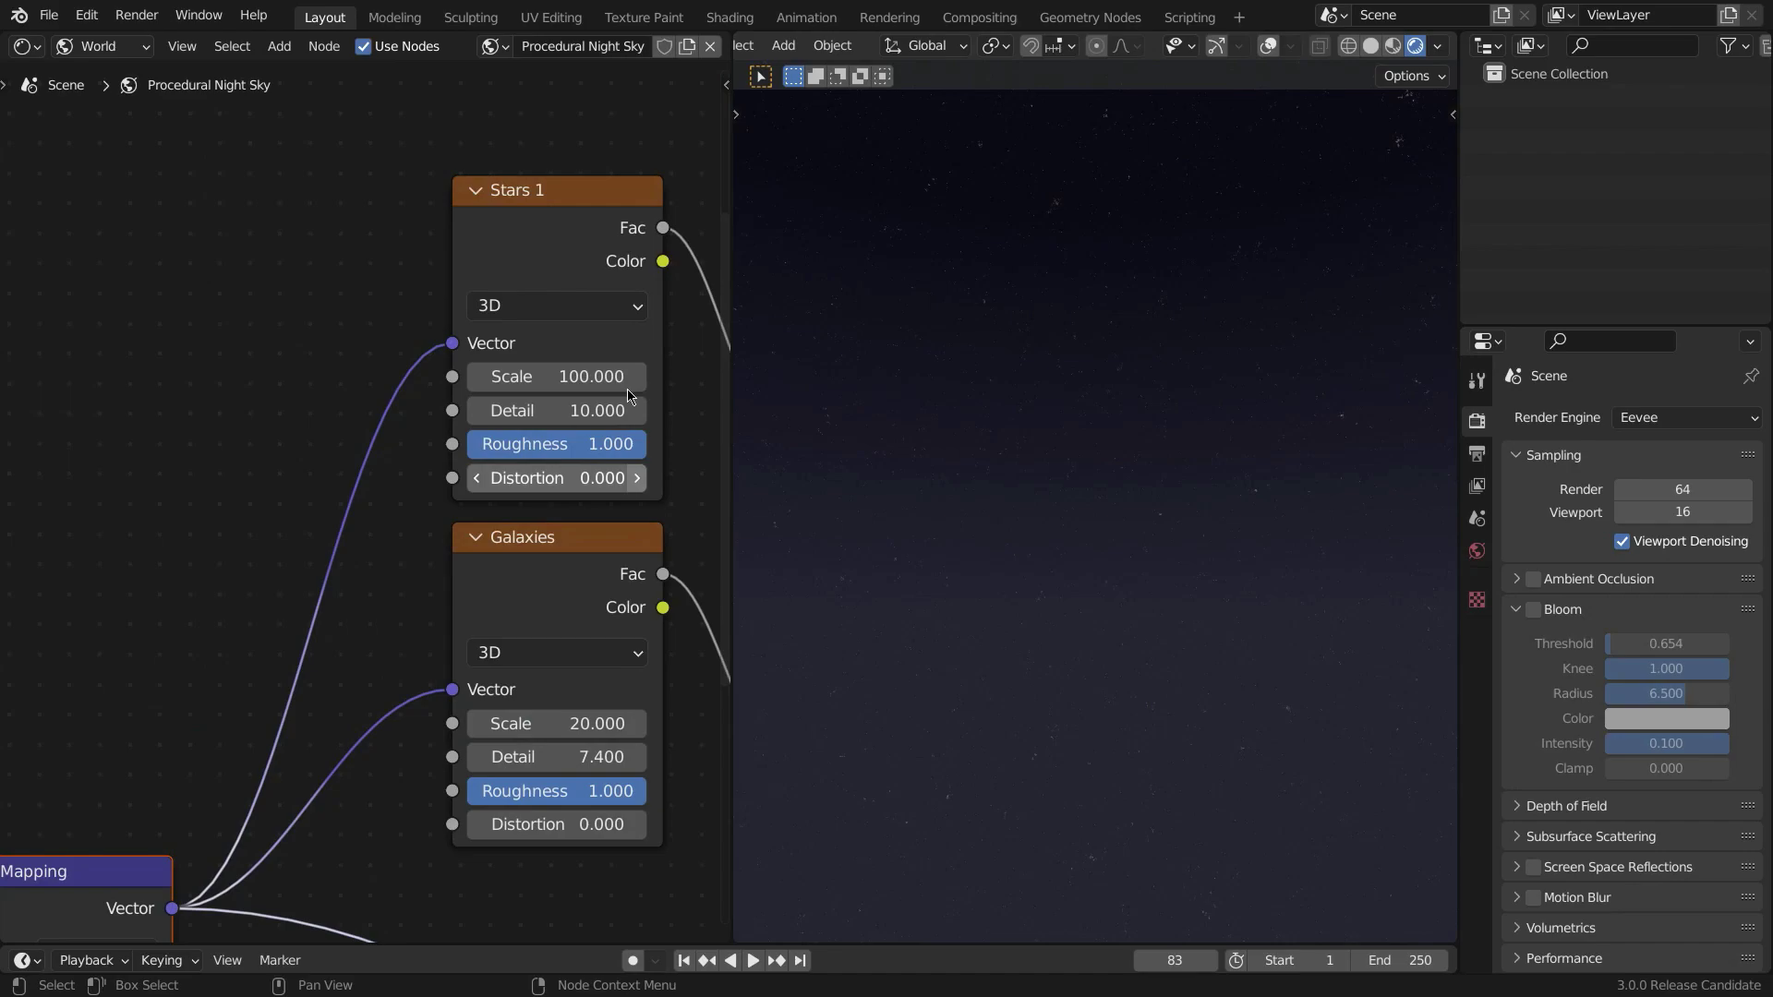
middle_drag(612, 271, 310, 345)
scroll(486, 222, down, 1)
middle_drag(411, 268, 306, 290)
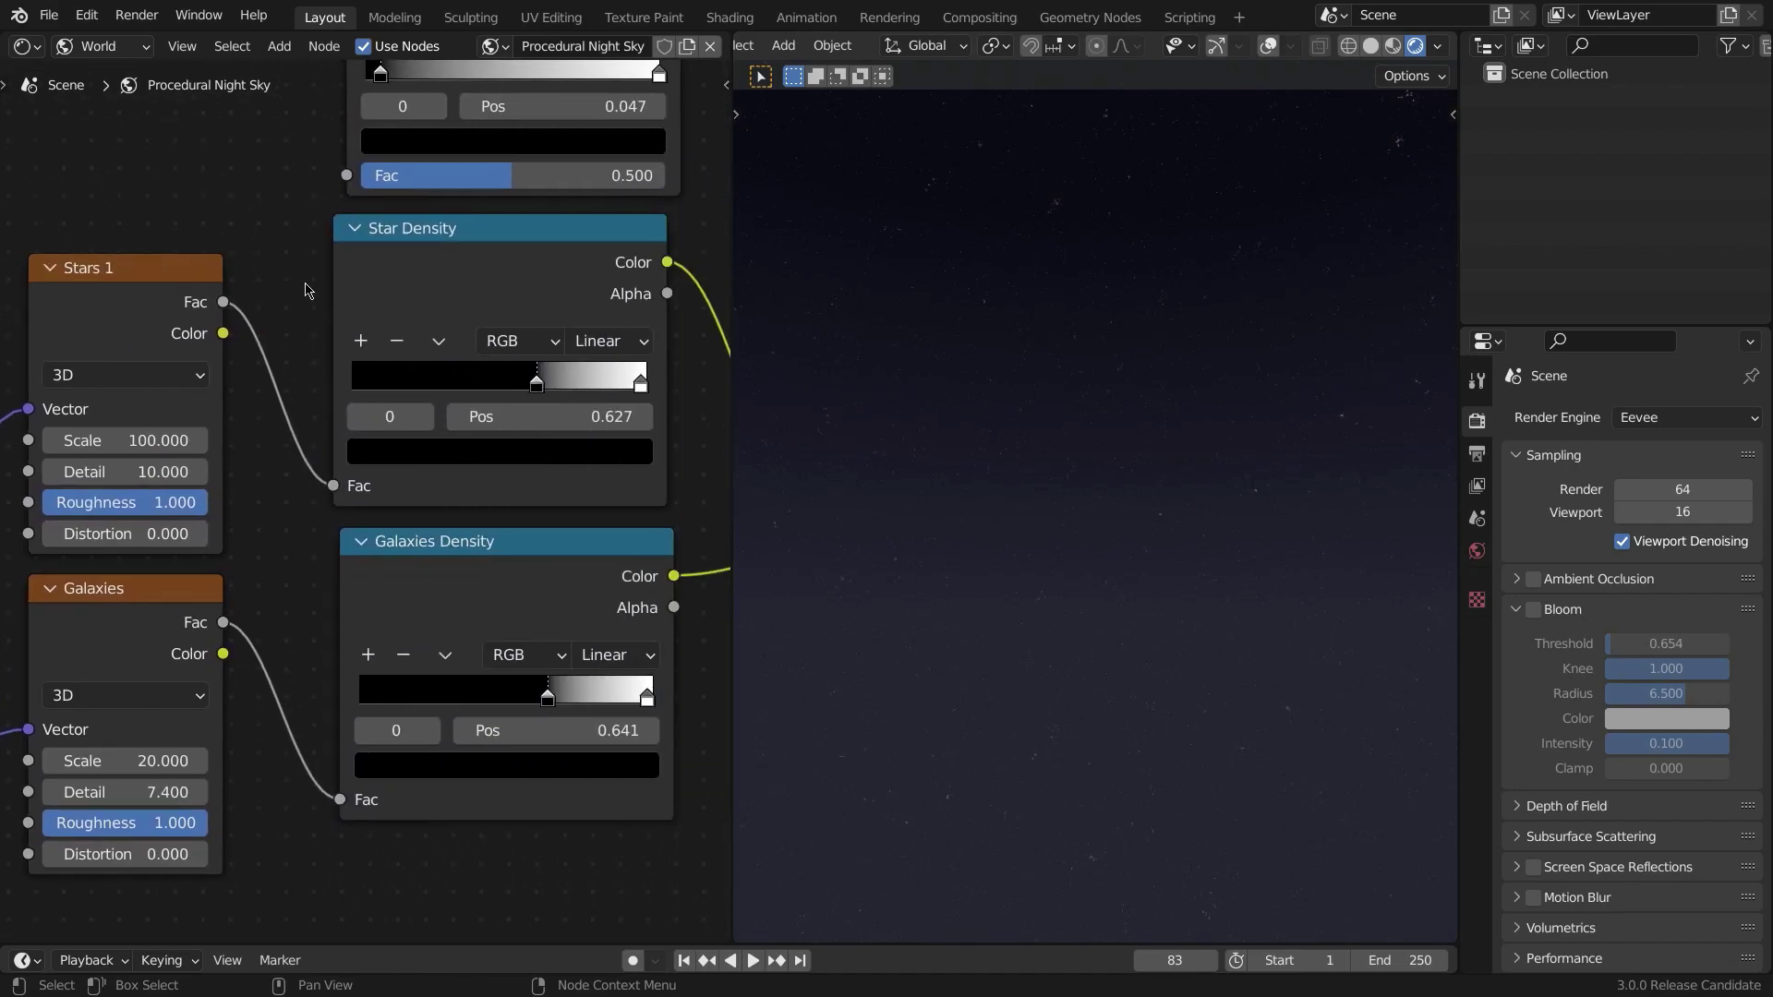
key(shift+a)
click(260, 236)
text(Color)
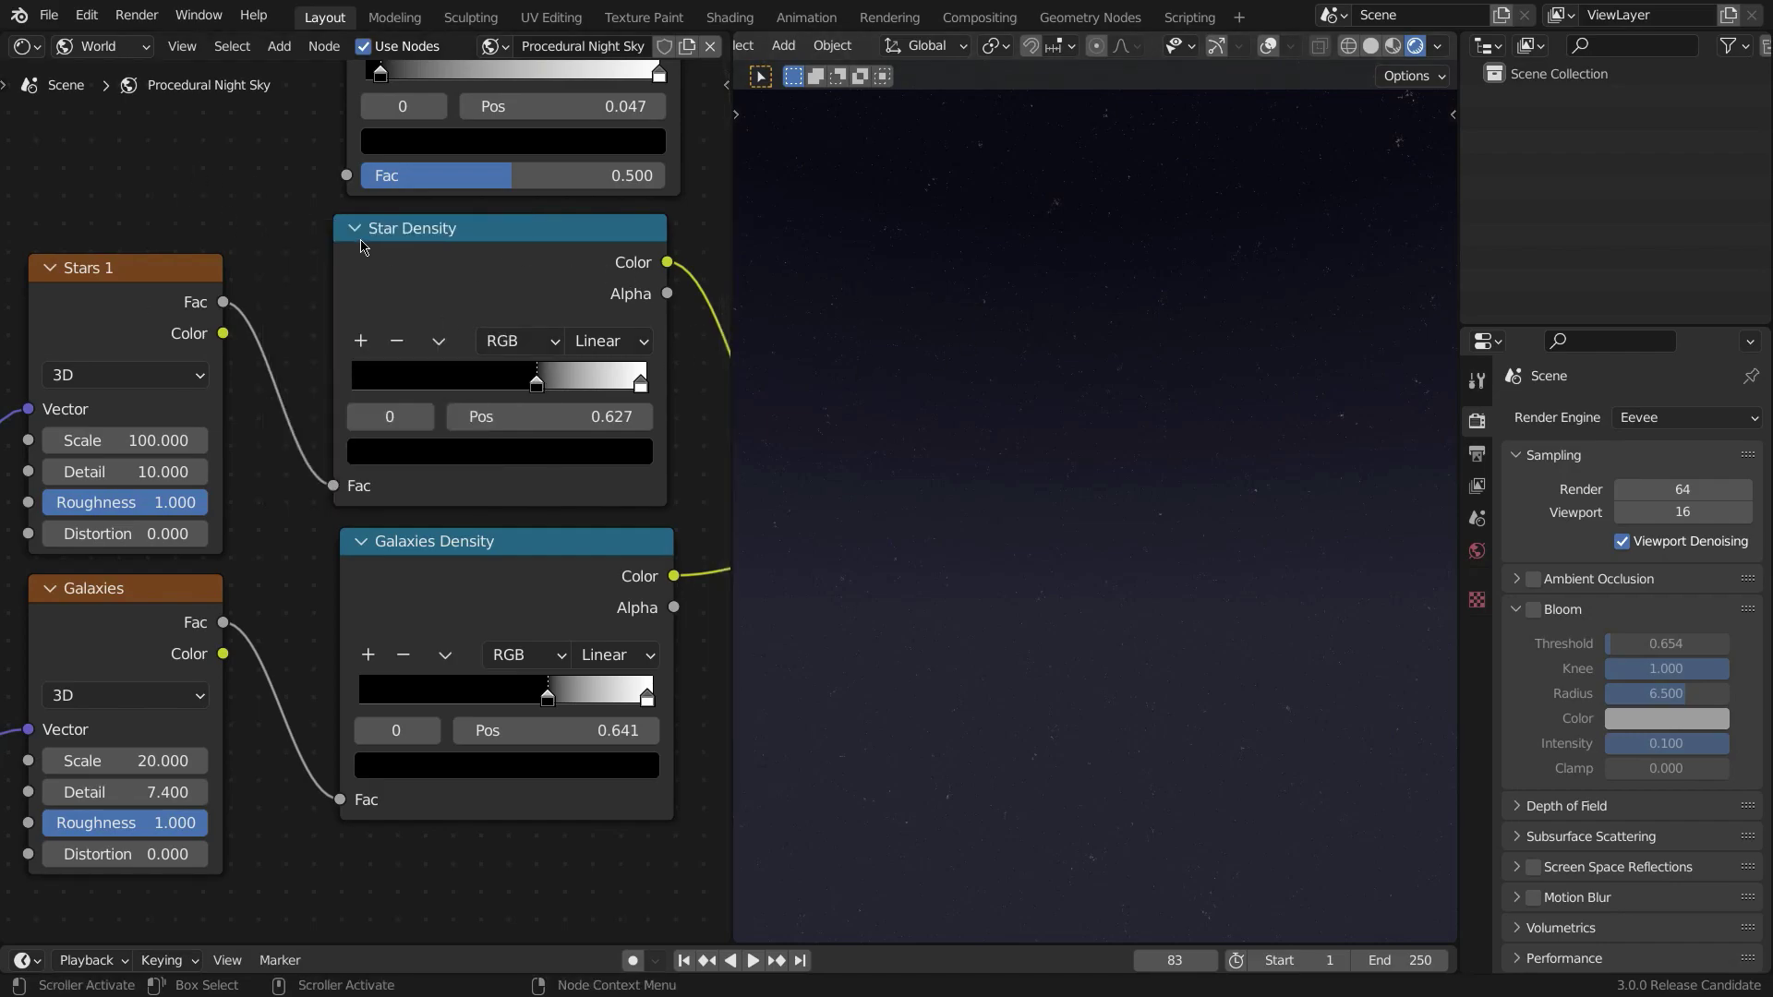
- Select the Star Density and Galaxies Density color ramp nodes together
drag(294, 214, 406, 565)
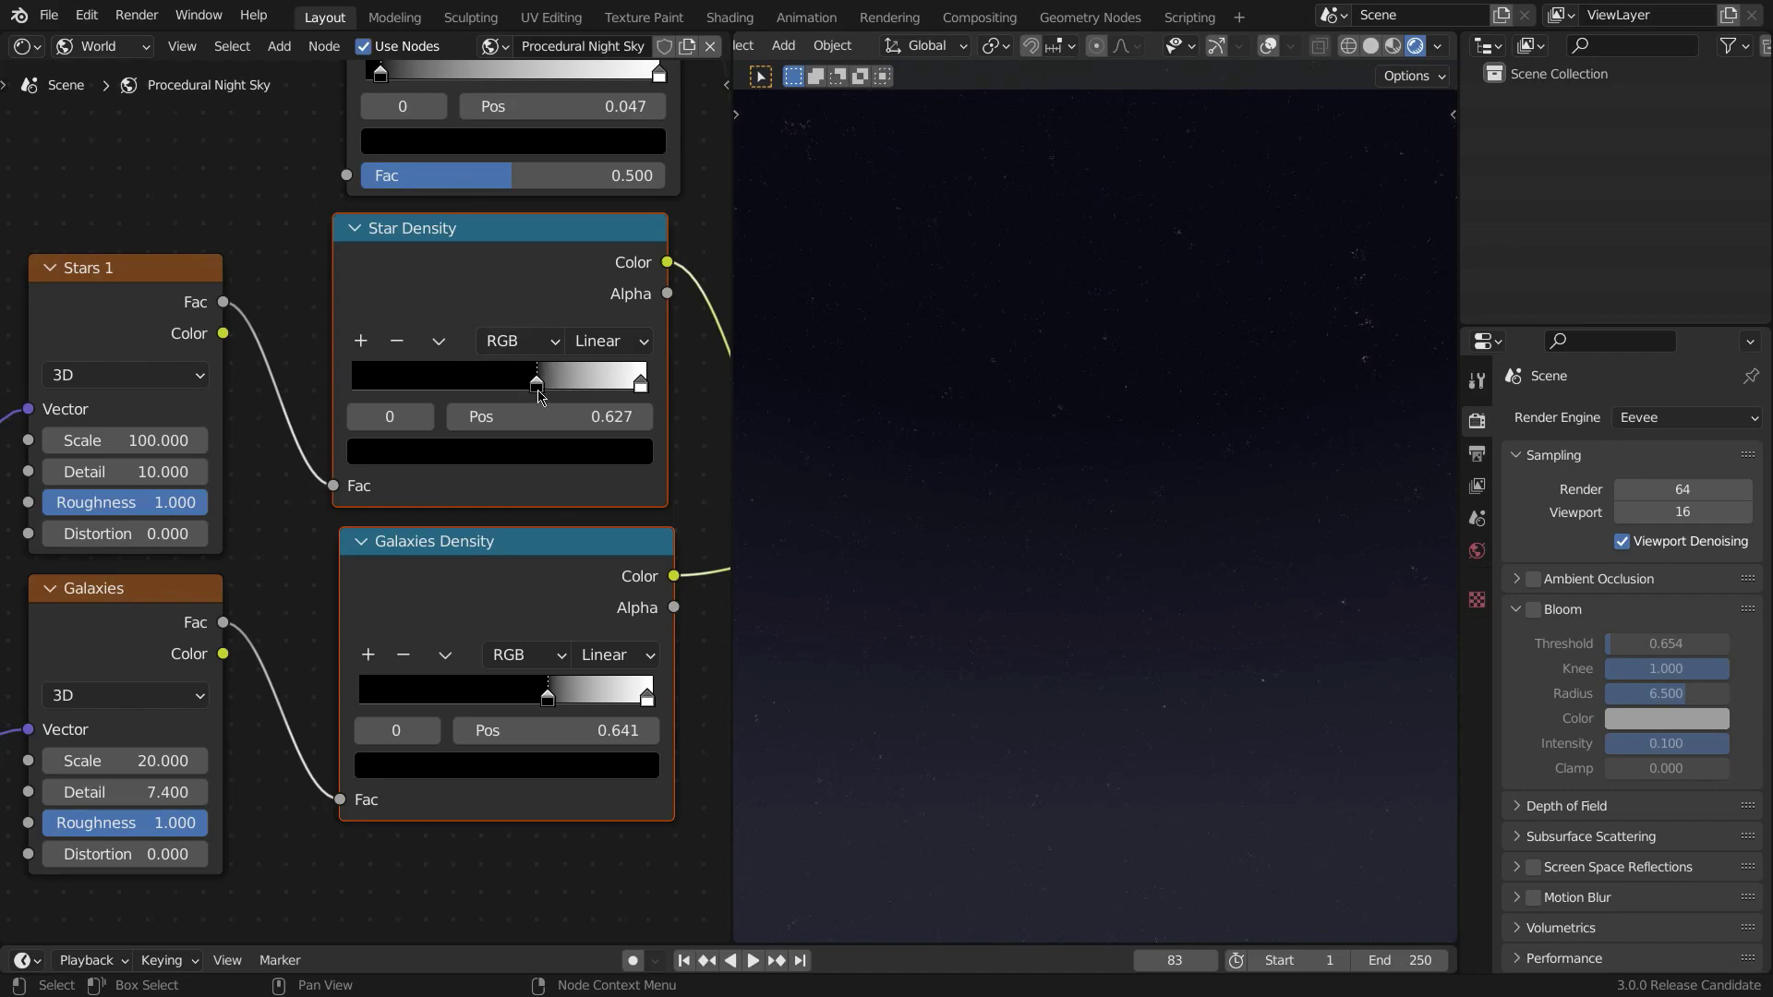
- Adjust the Star Density color ramp by moving its black stop to position 0.616, checking the star amount in the rendered sky
drag(539, 395, 323, 399)
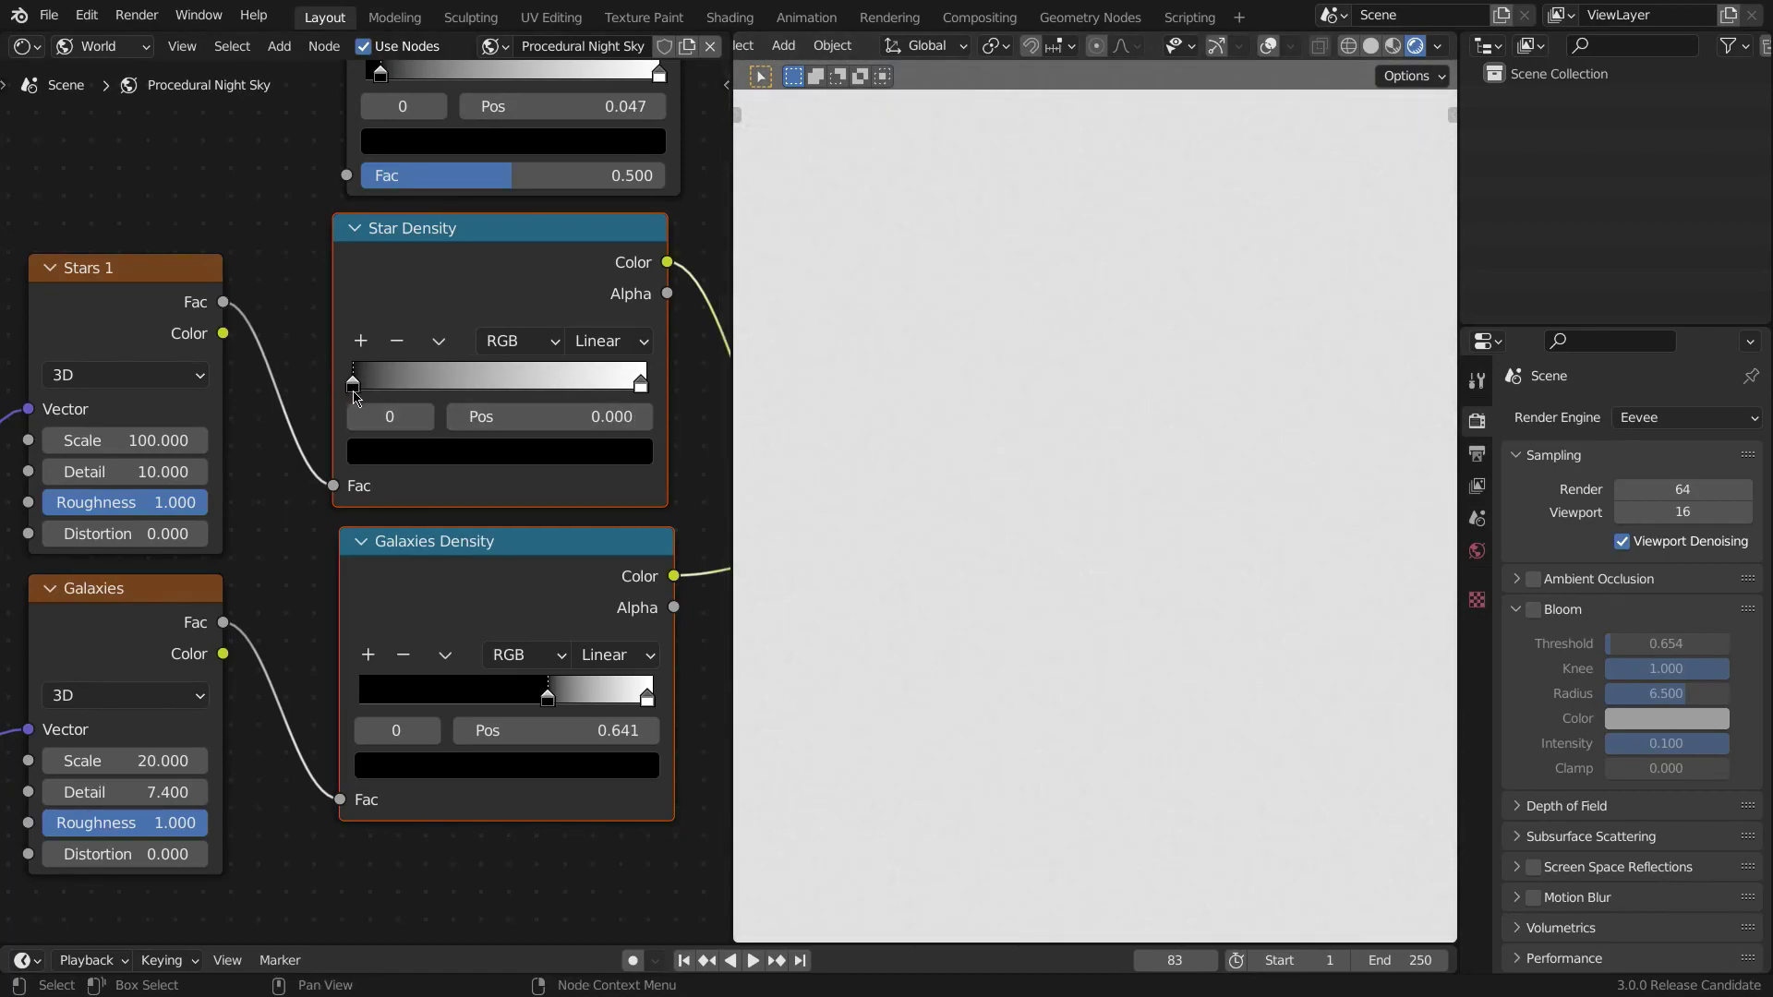
drag(353, 390, 518, 397)
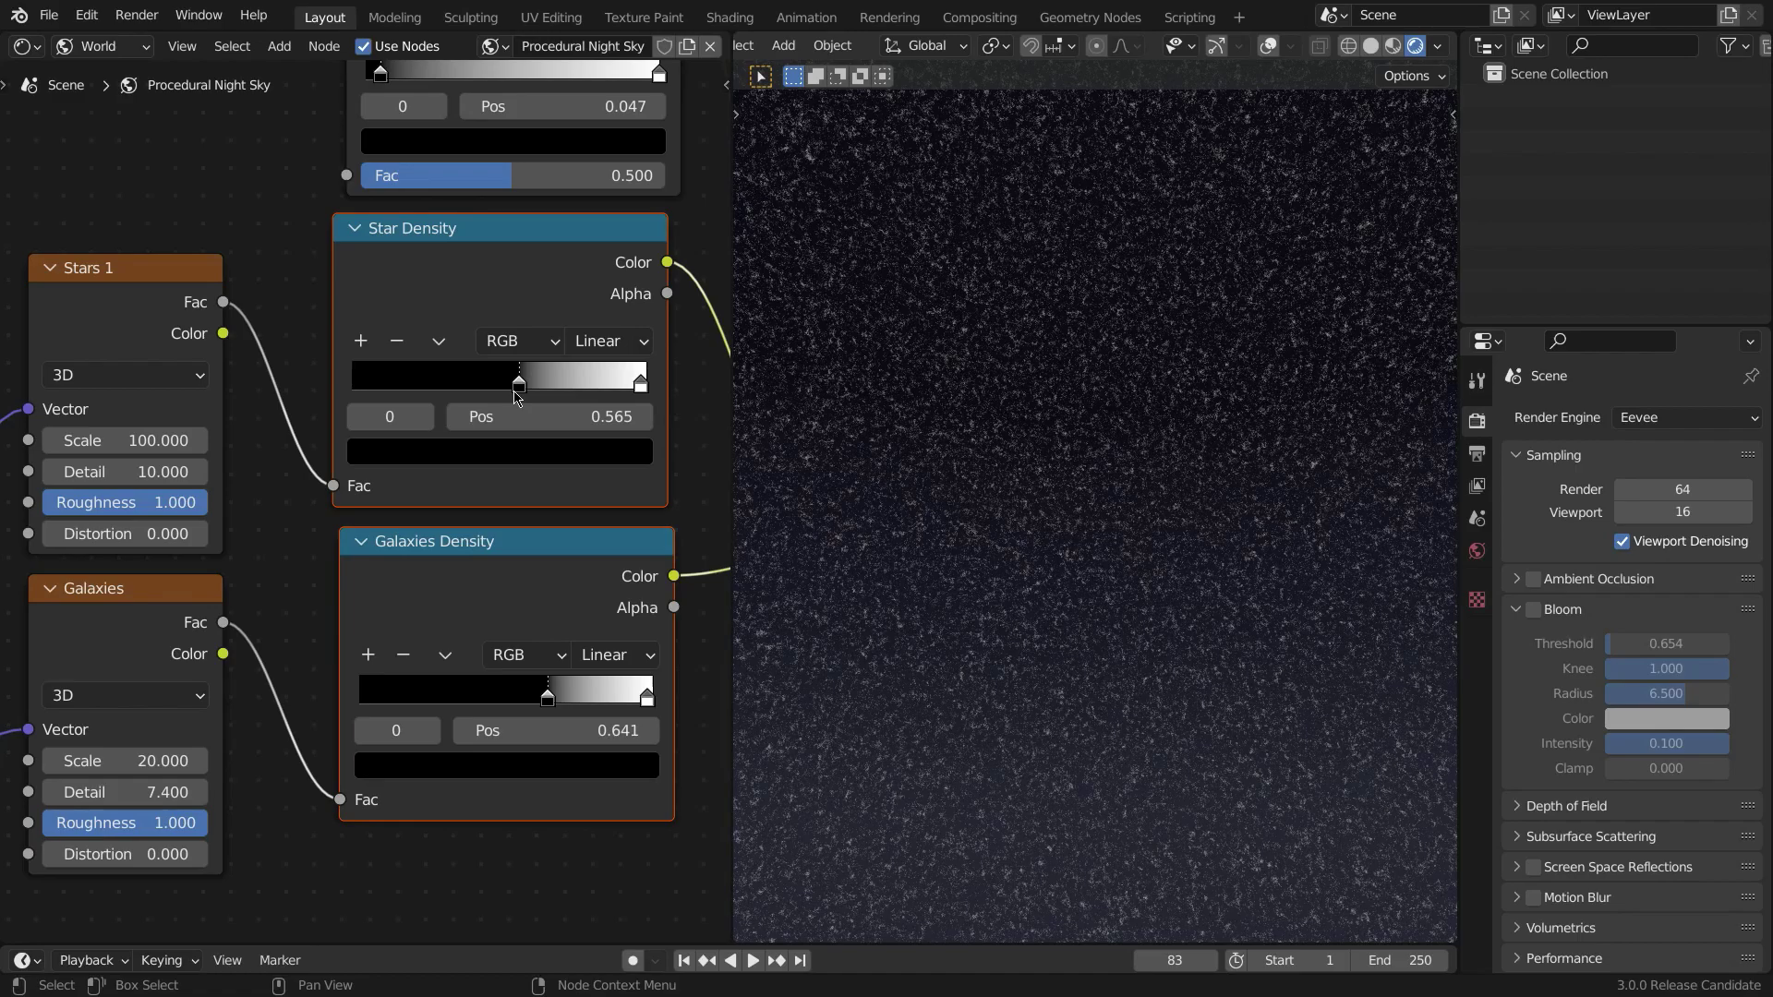
drag(518, 397, 529, 398)
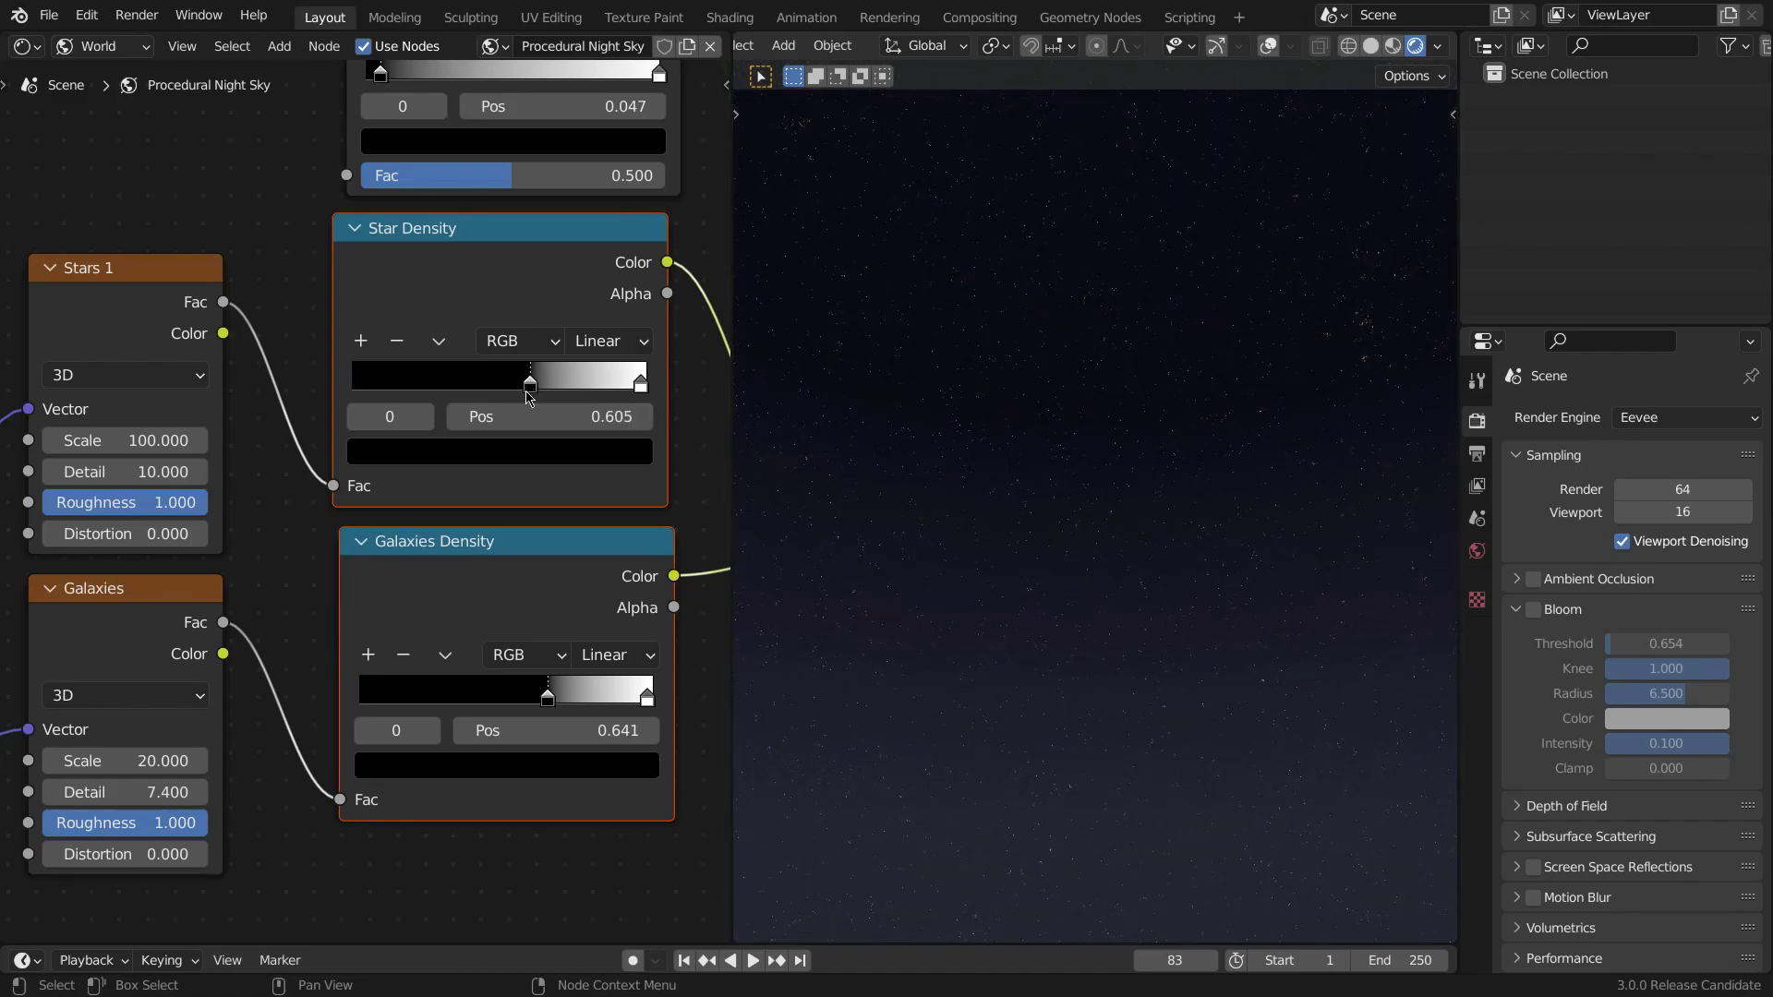
drag(529, 397, 533, 395)
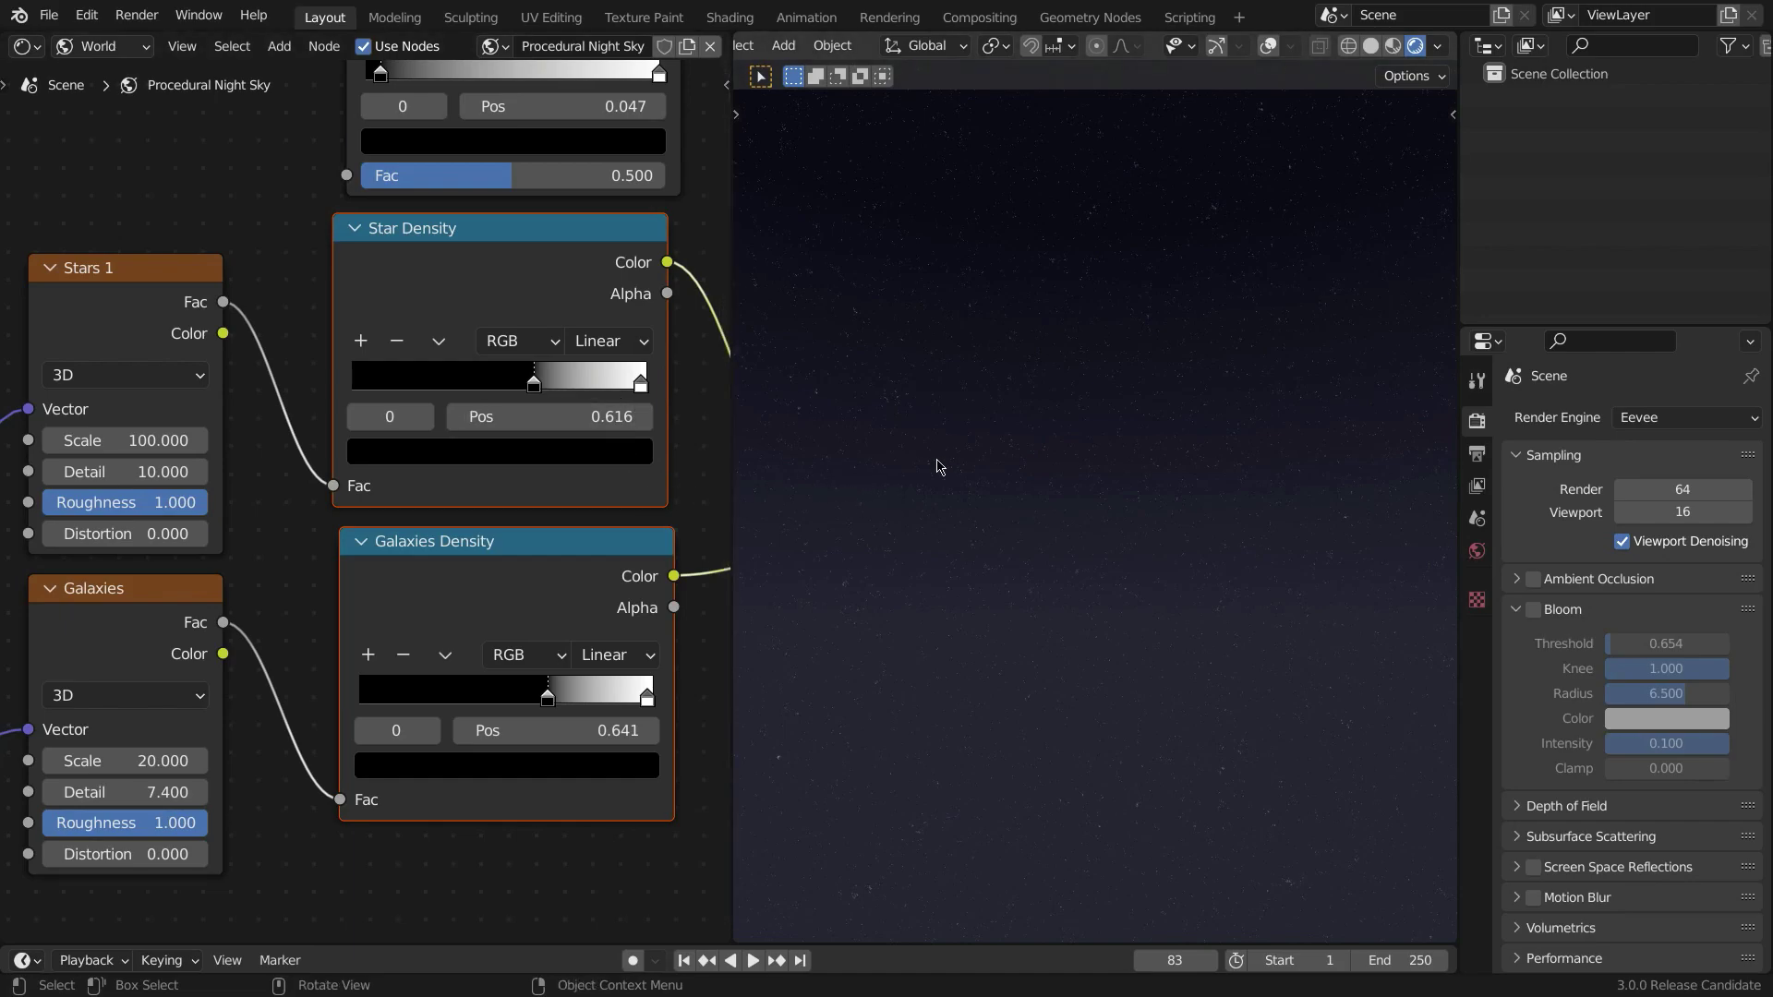
middle_drag(938, 467, 802, 526)
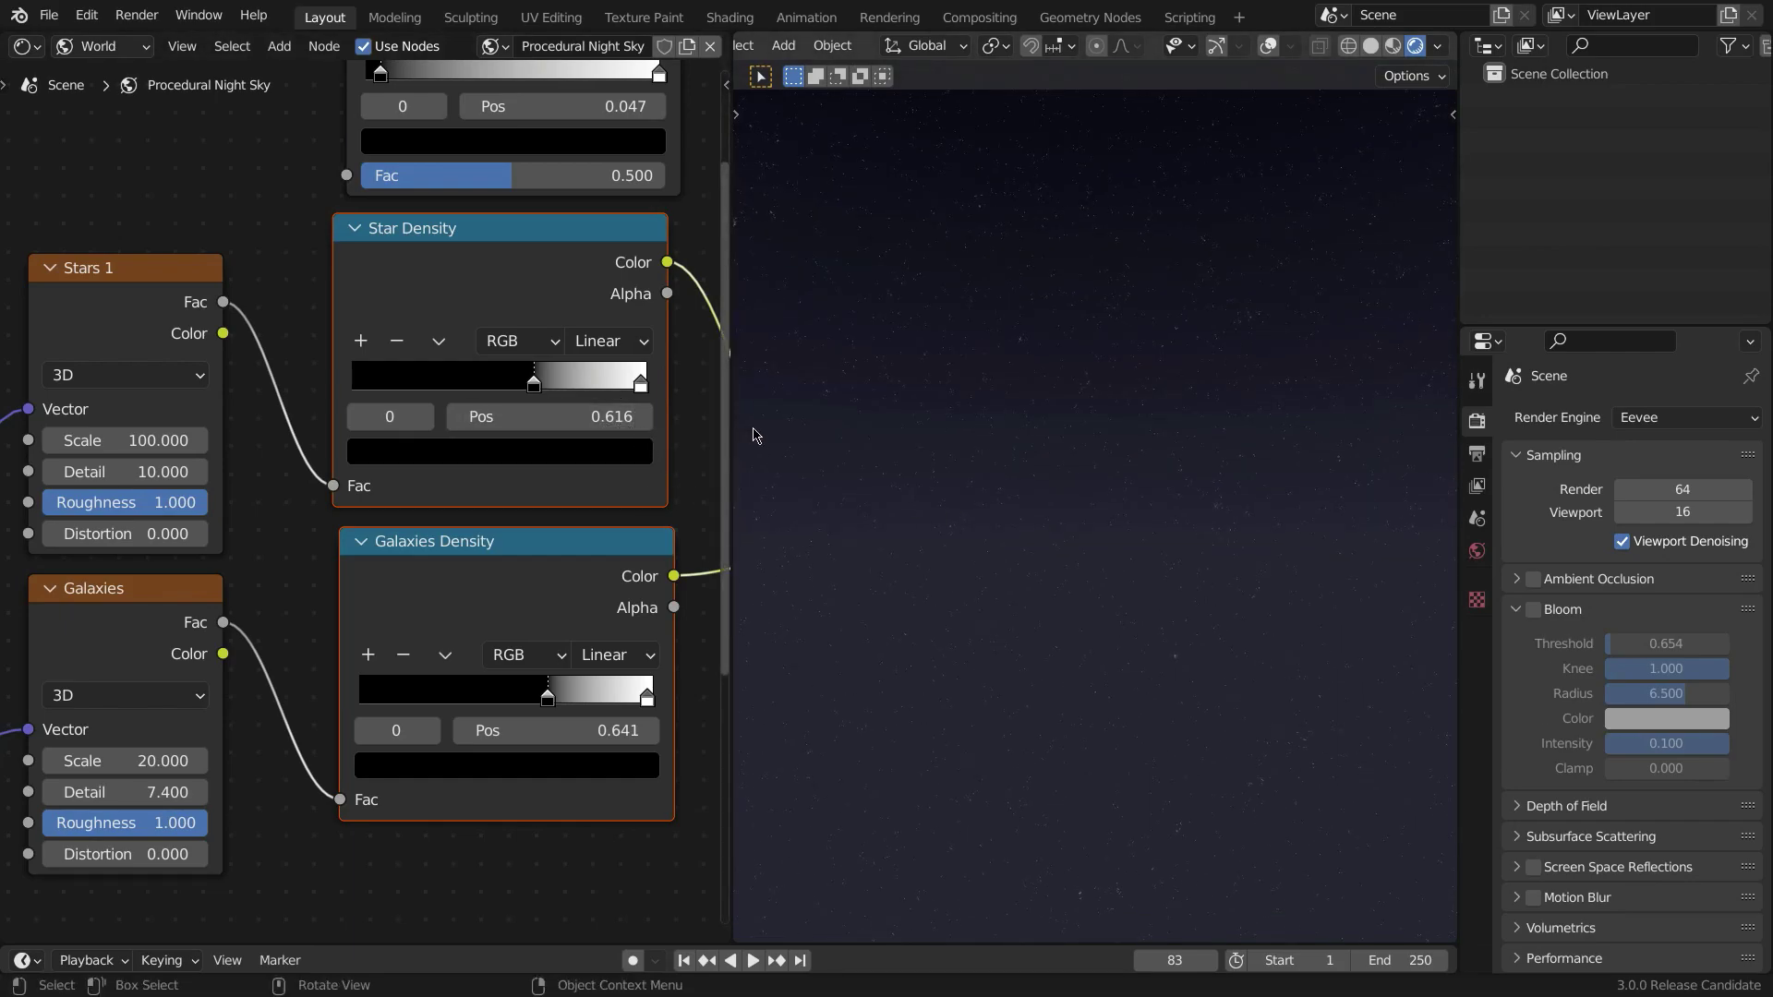
- Try several black stop positions on the Galaxies Density color ramp, including 0.630 and 0.511, and settle on 0.638
middle_drag(630, 265, 608, 278)
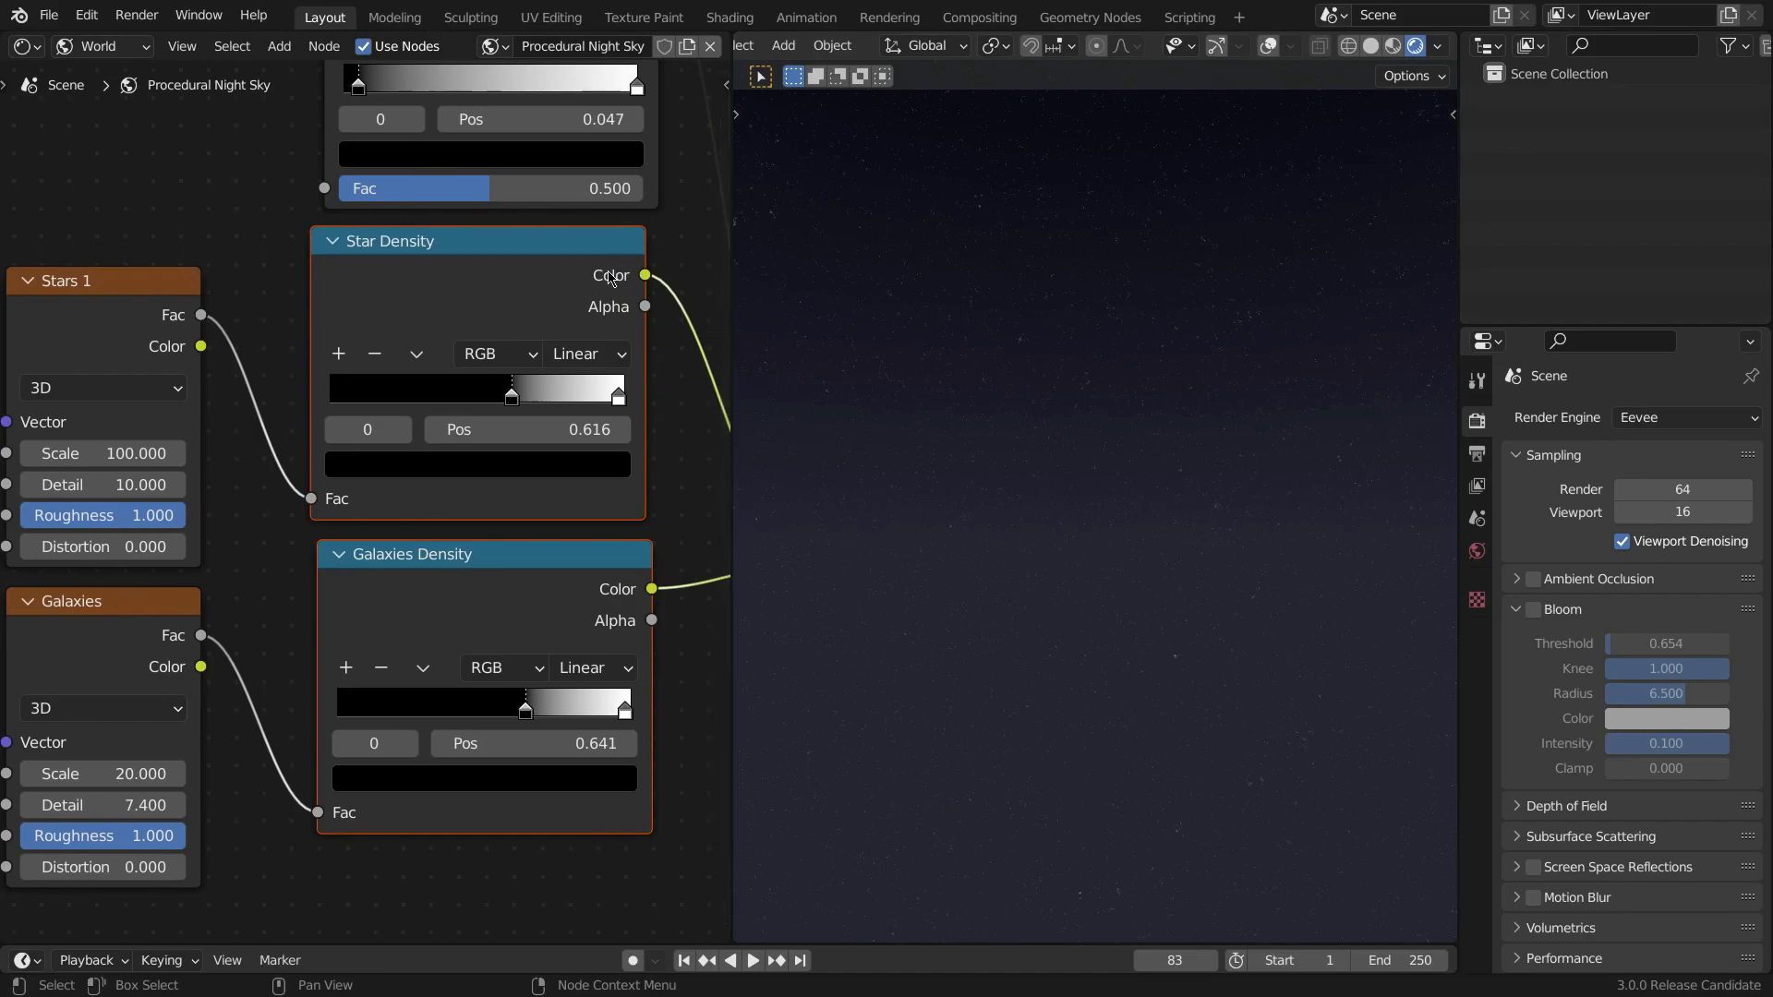
middle_drag(389, 594, 441, 444)
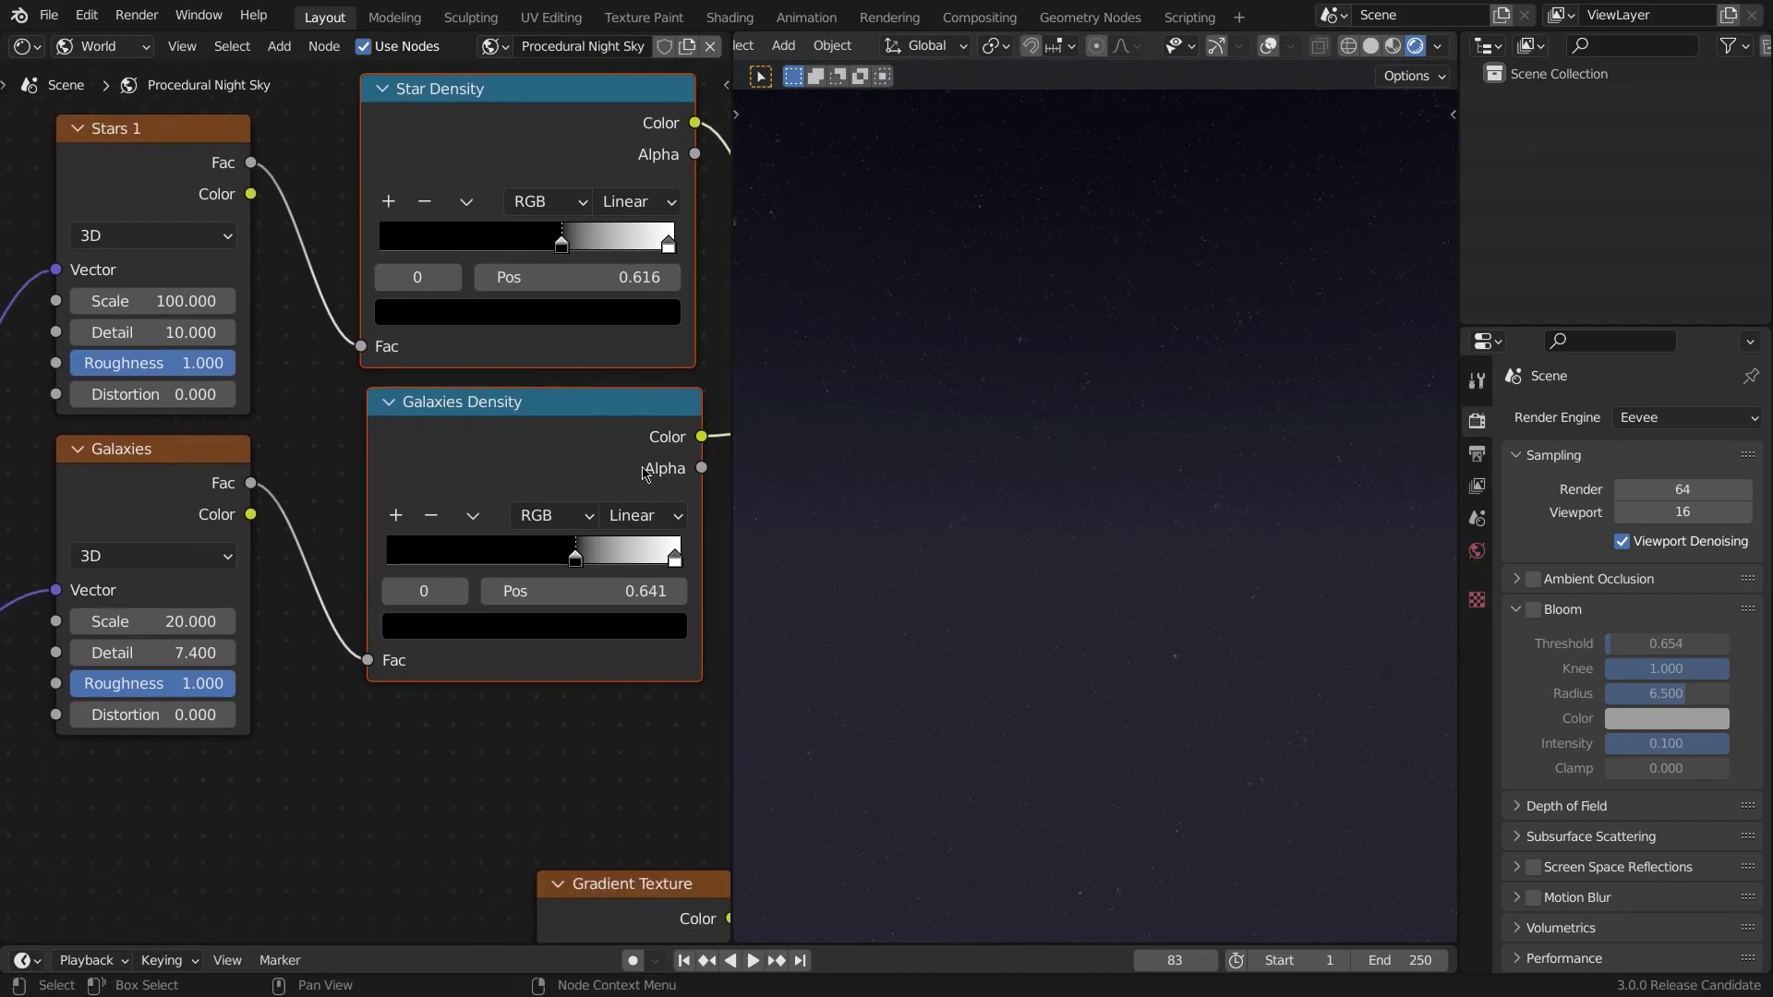
click(547, 447)
middle_drag(566, 502, 471, 539)
scroll(471, 545, up, 1)
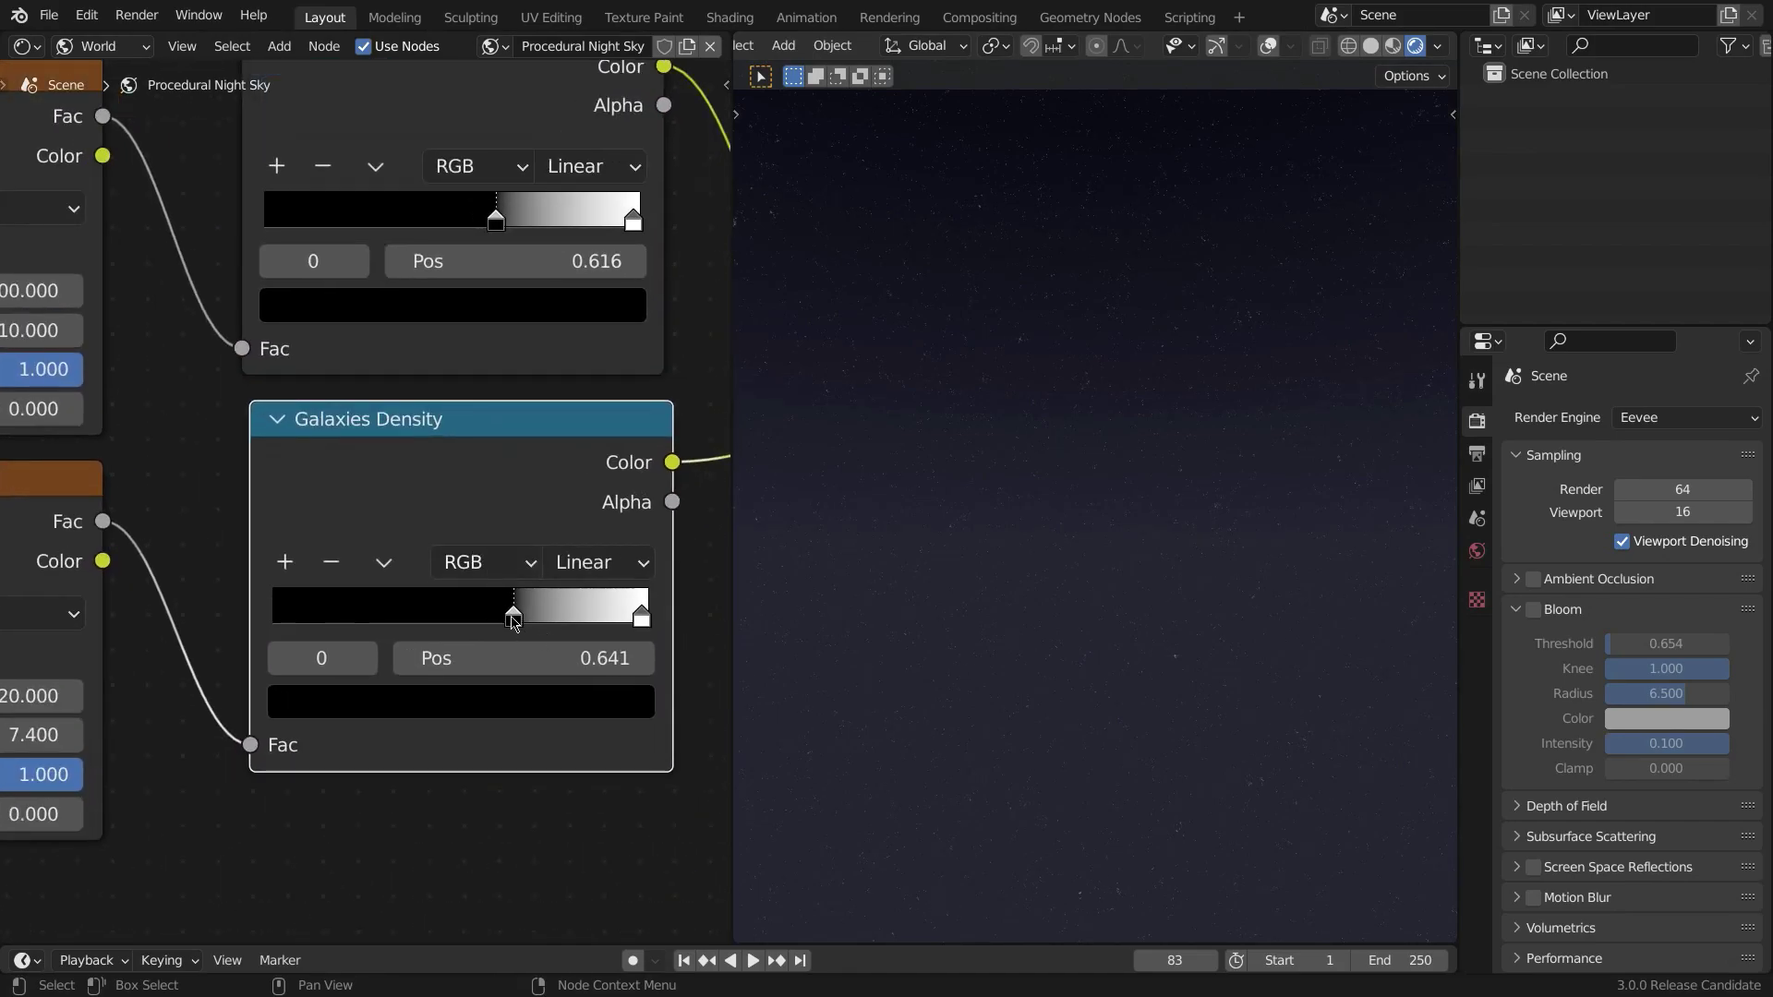
mouse_move(514, 621)
mouse_down()
mouse_move(487, 621)
mouse_move(510, 621)
mouse_up()
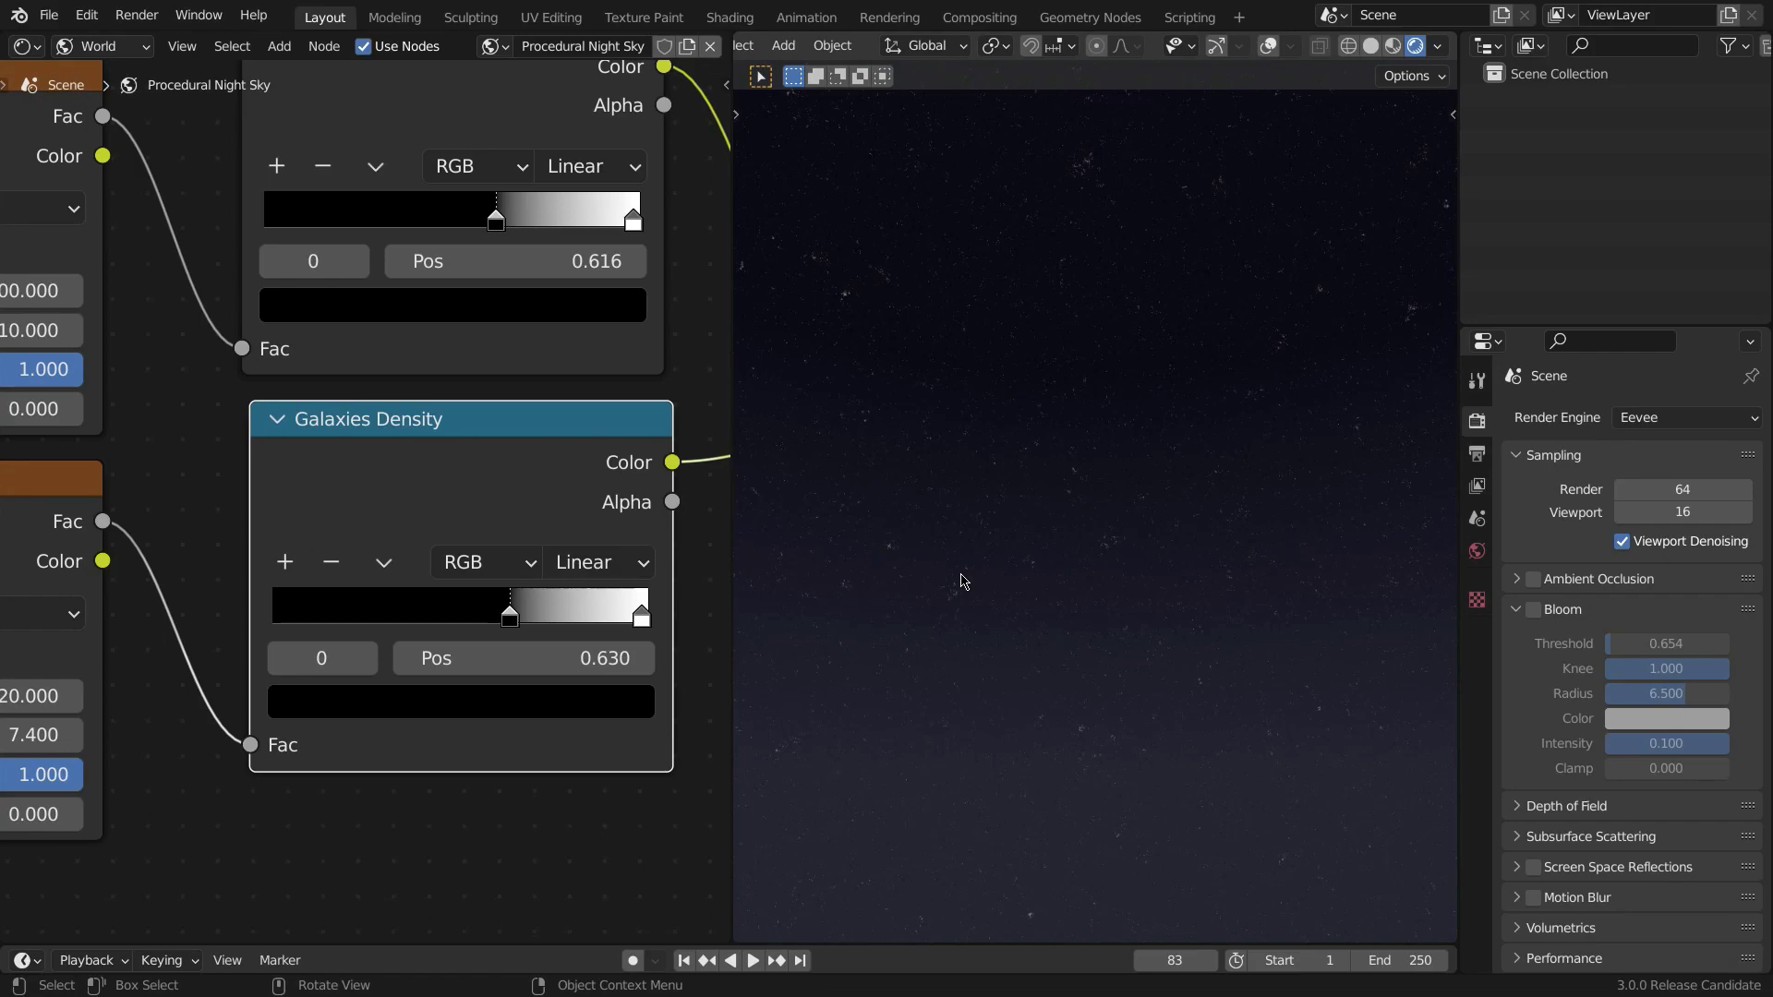
middle_drag(834, 533, 804, 567)
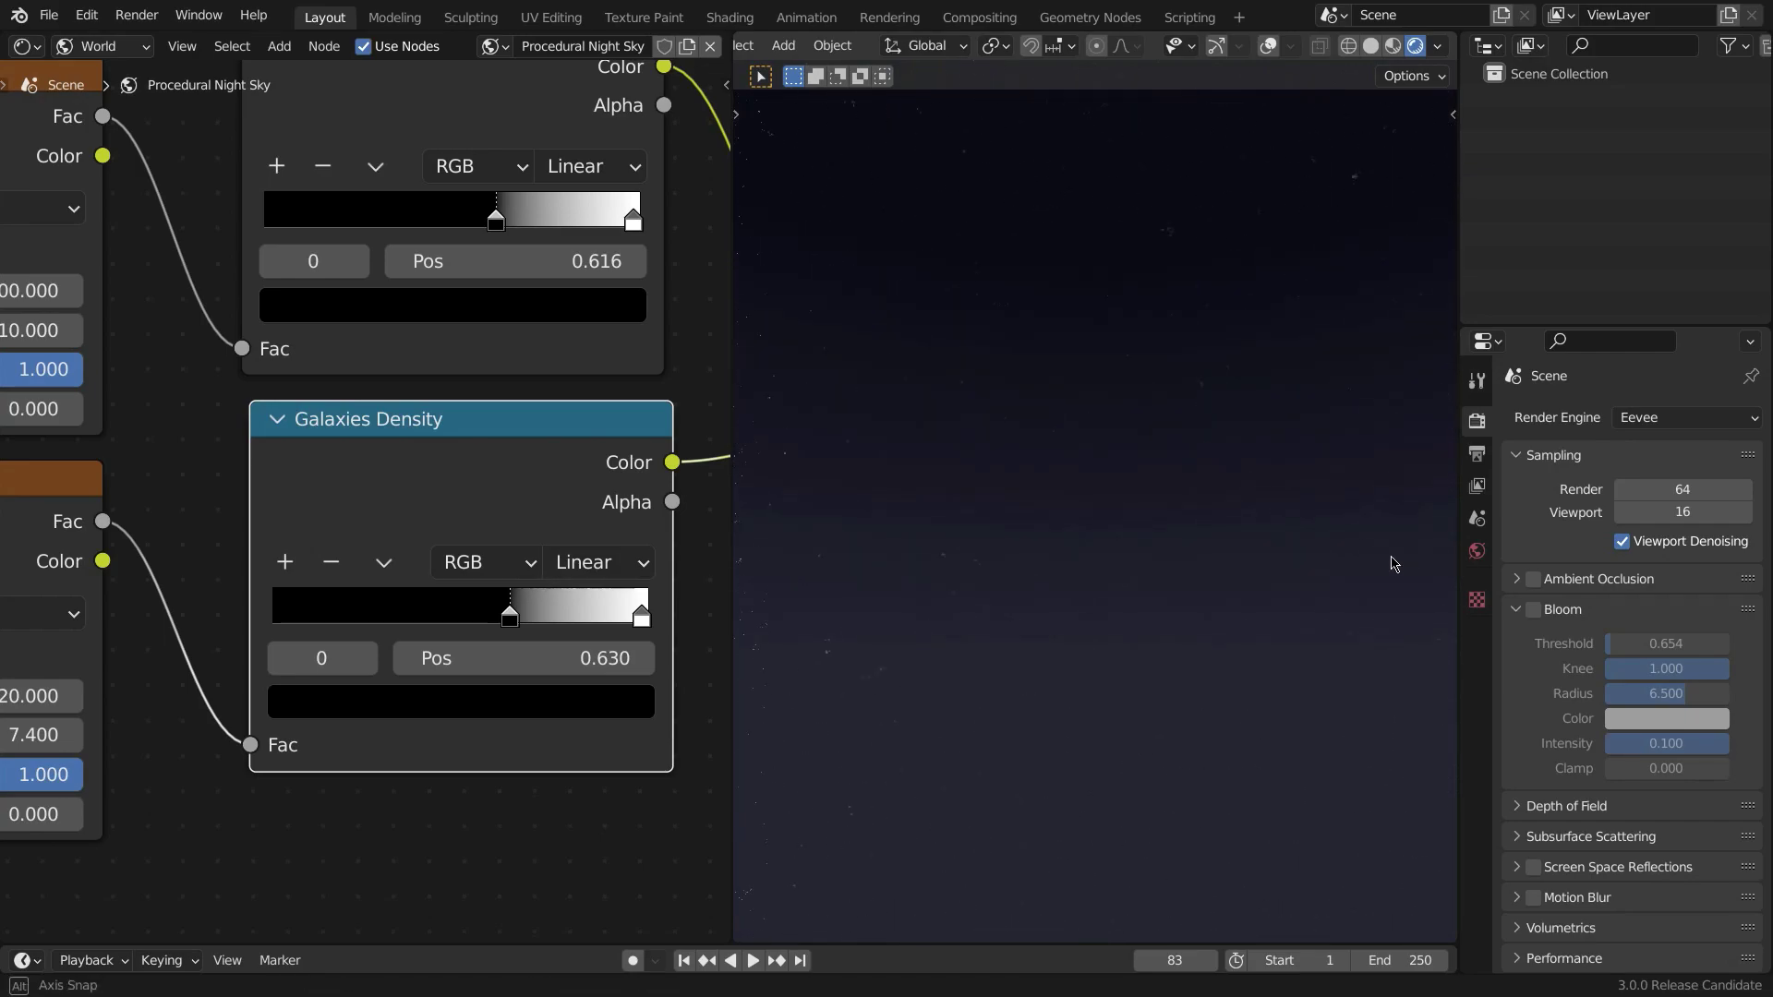
middle_drag(1217, 550, 1156, 526)
drag(511, 625, 466, 625)
middle_drag(1142, 530, 1193, 443)
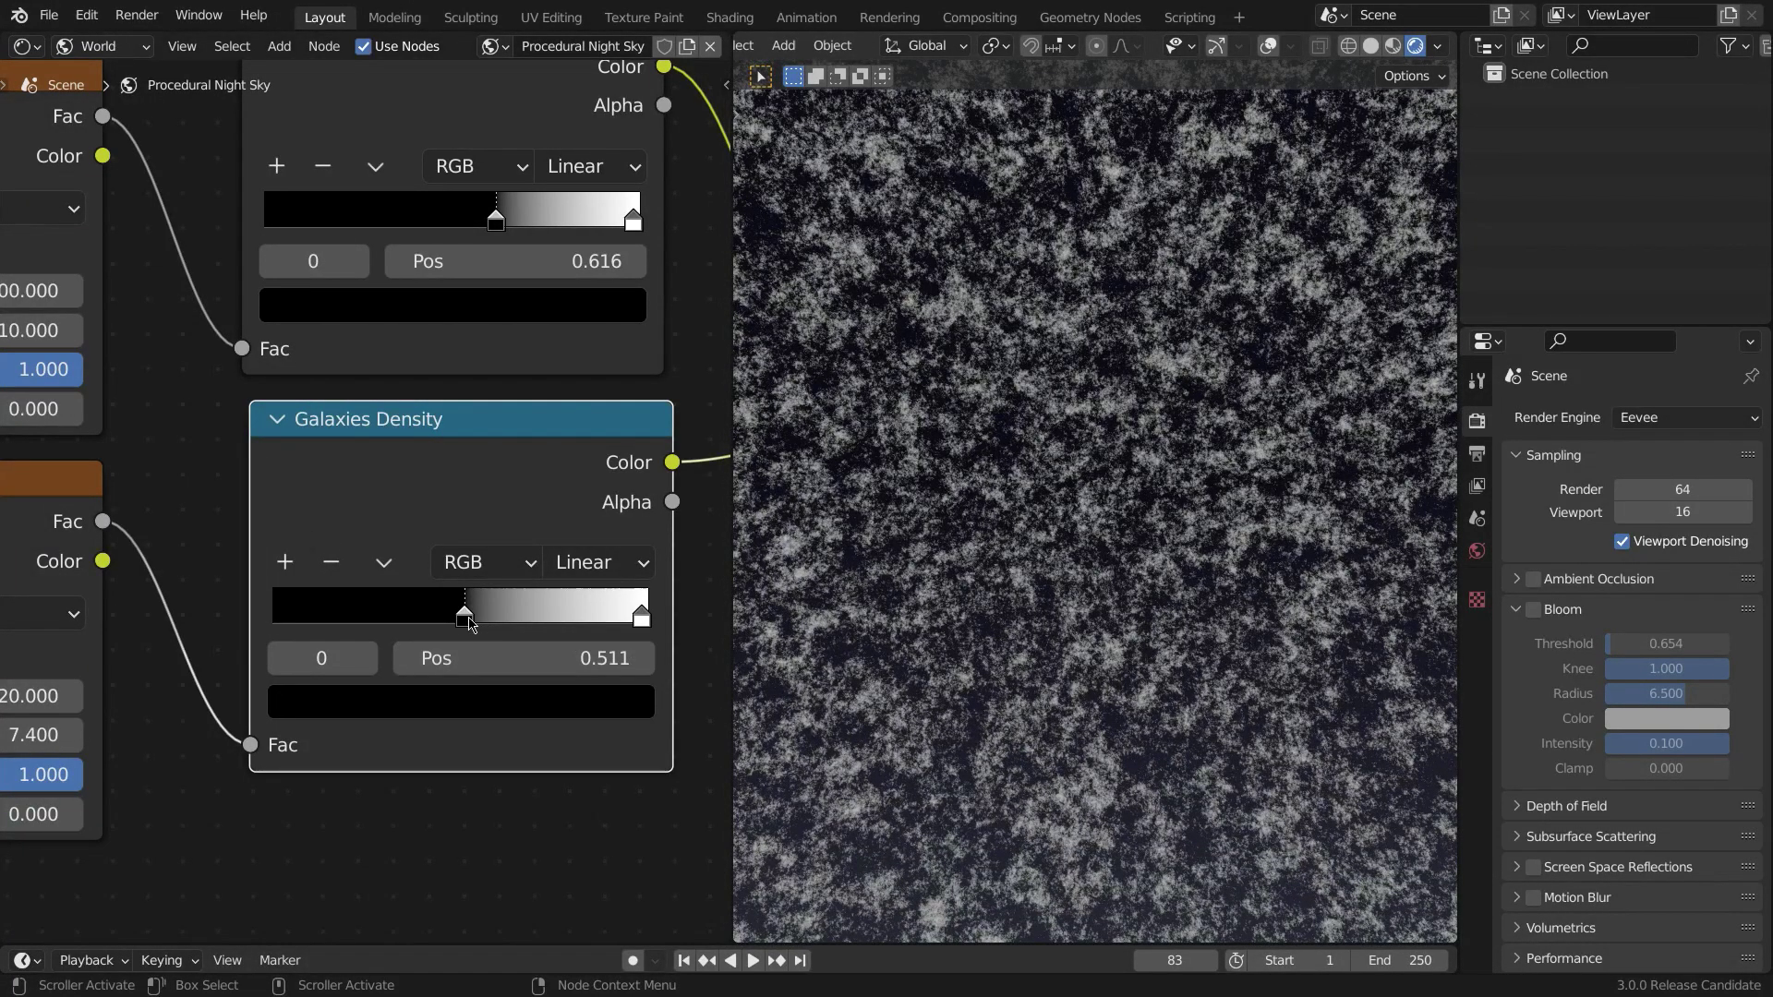
drag(465, 623, 514, 627)
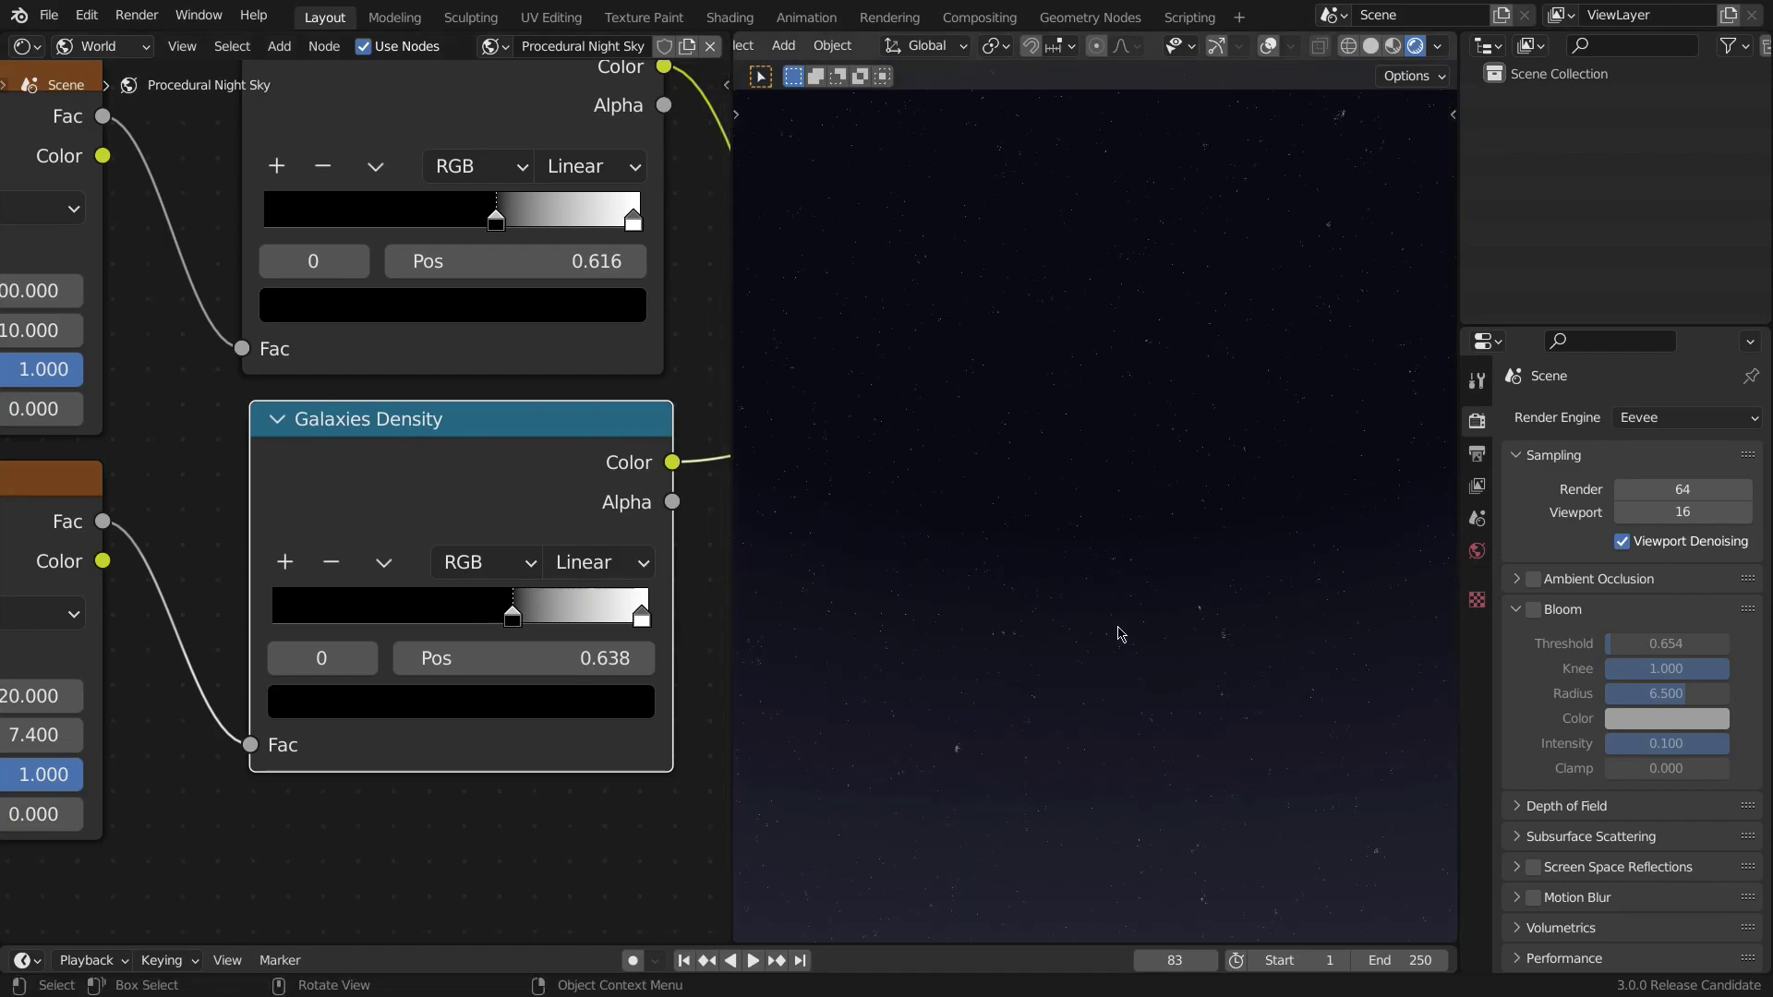
- Examine the stars and galaxies in the rendered sky alongside the Star Density and Galaxies Density color ramps
scroll(329, 497, down, 3)
scroll(342, 485, up, 2)
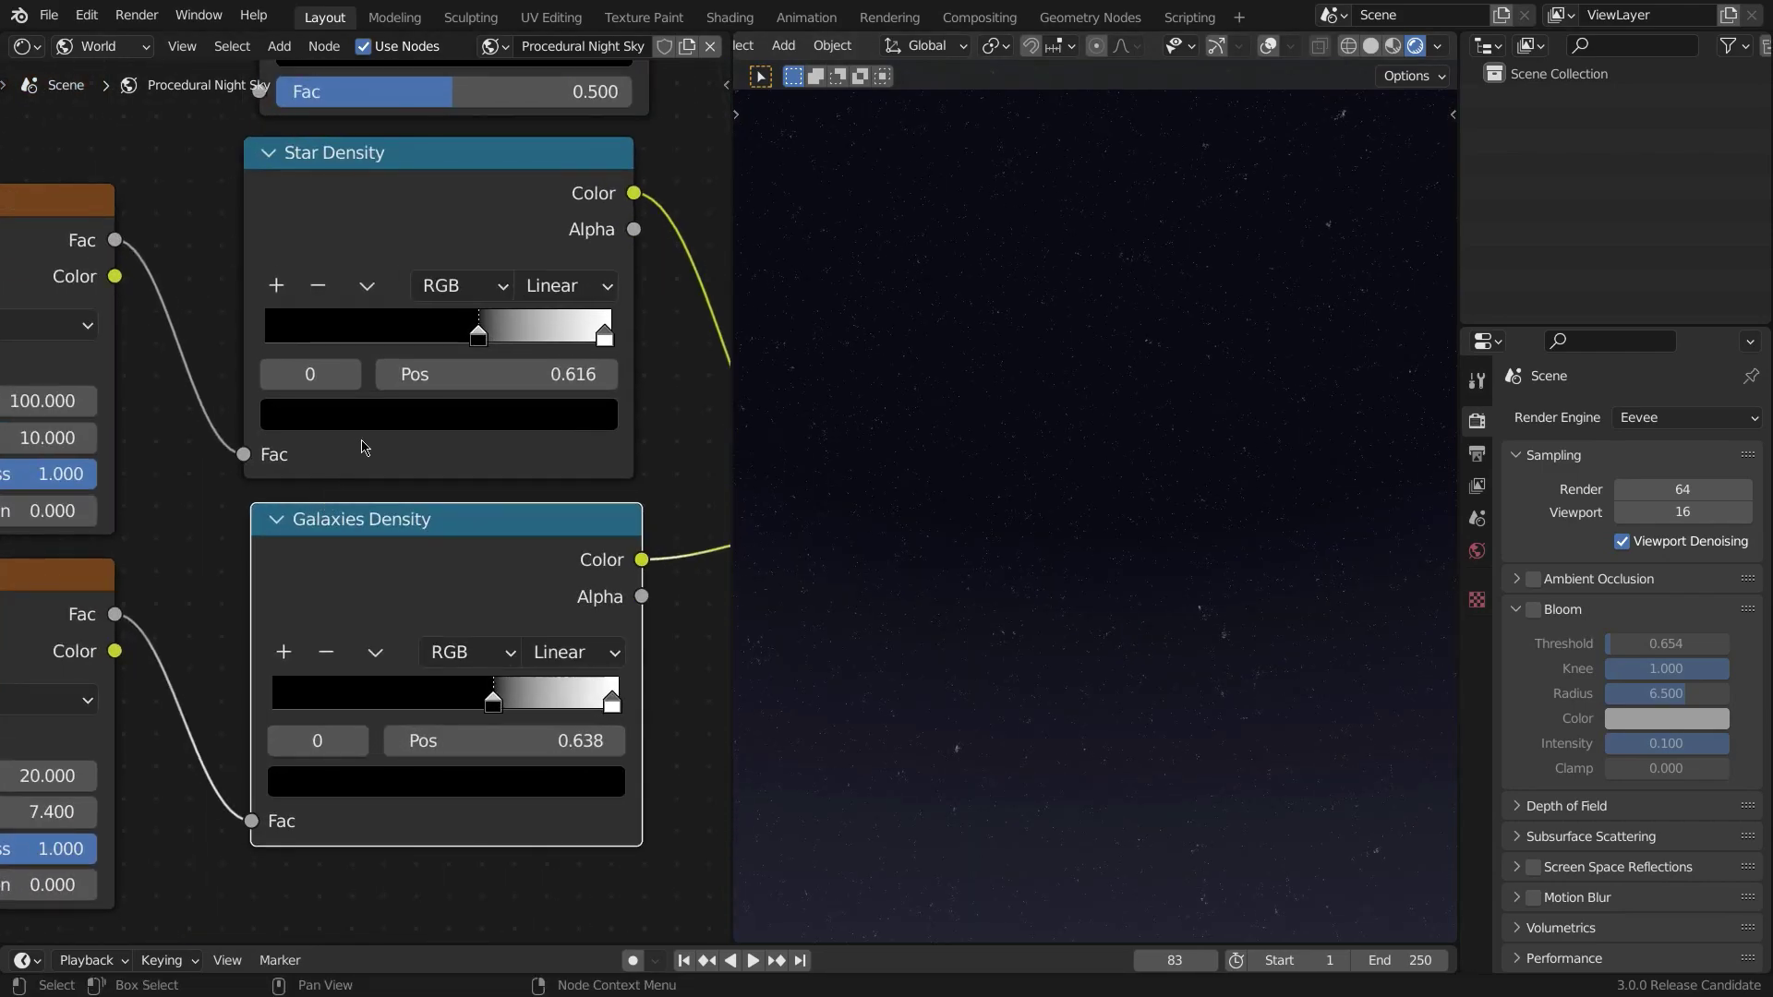
scroll(372, 448, down, 2)
scroll(373, 448, up, 2)
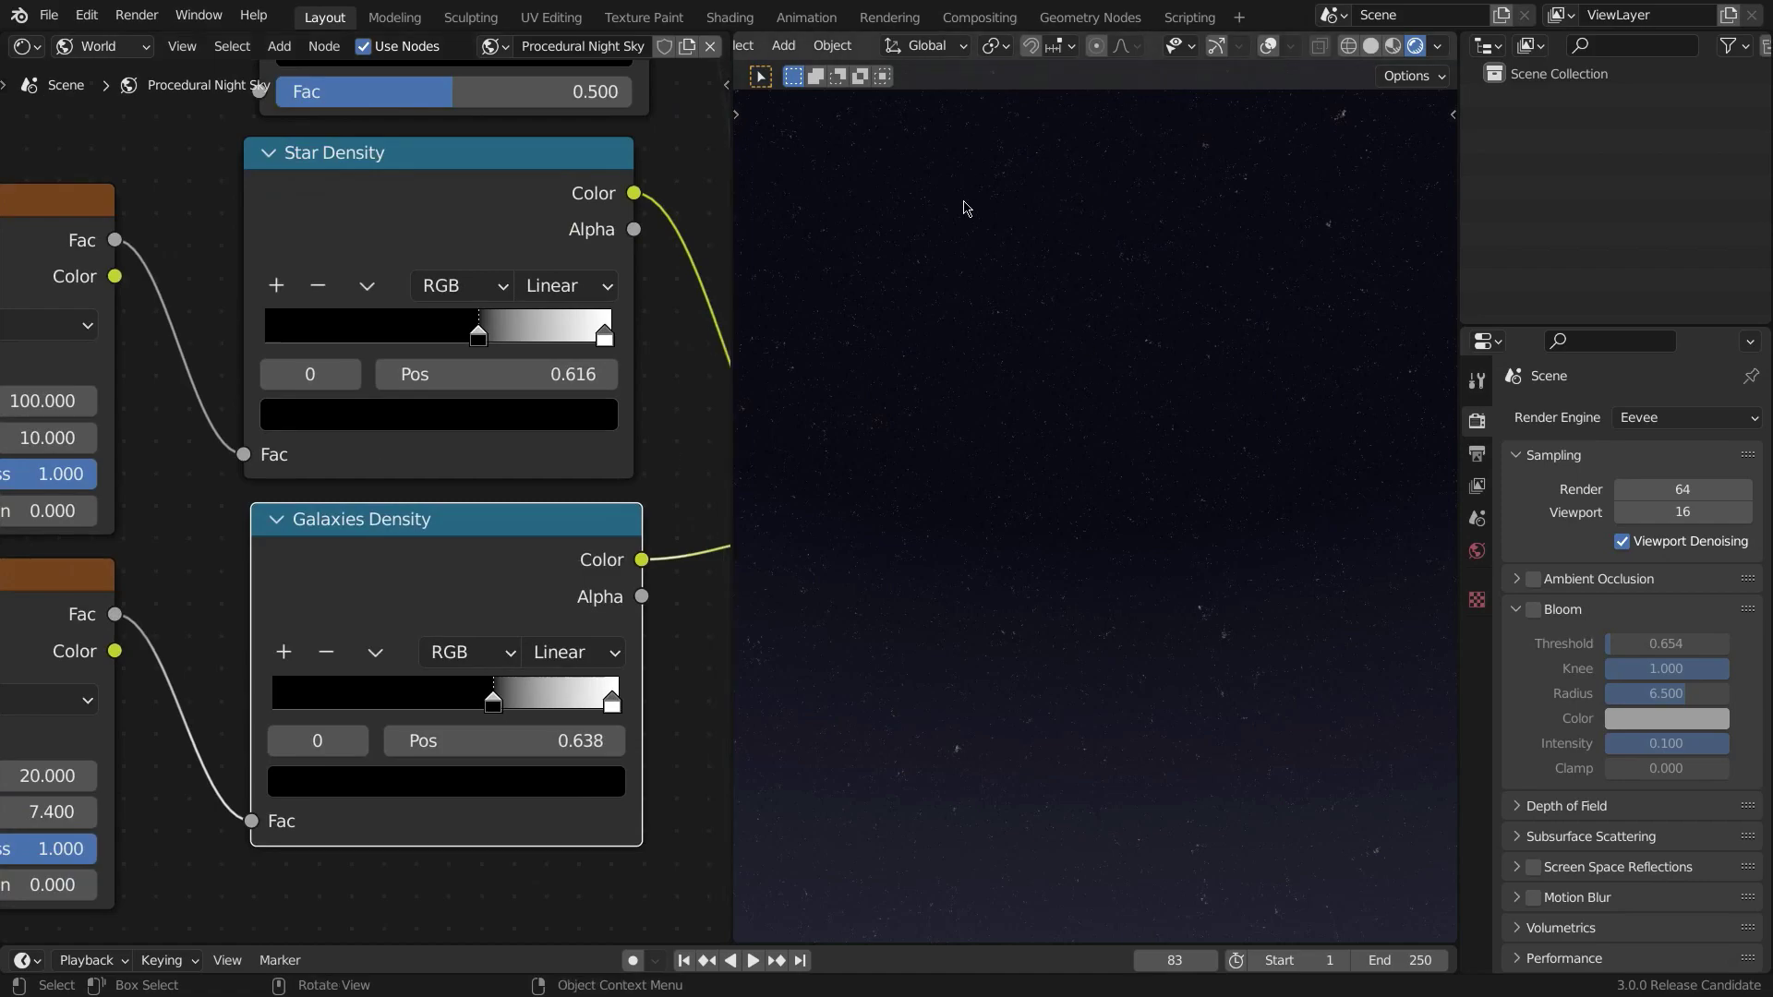
drag(925, 198, 1299, 534)
scroll(399, 339, down, 2)
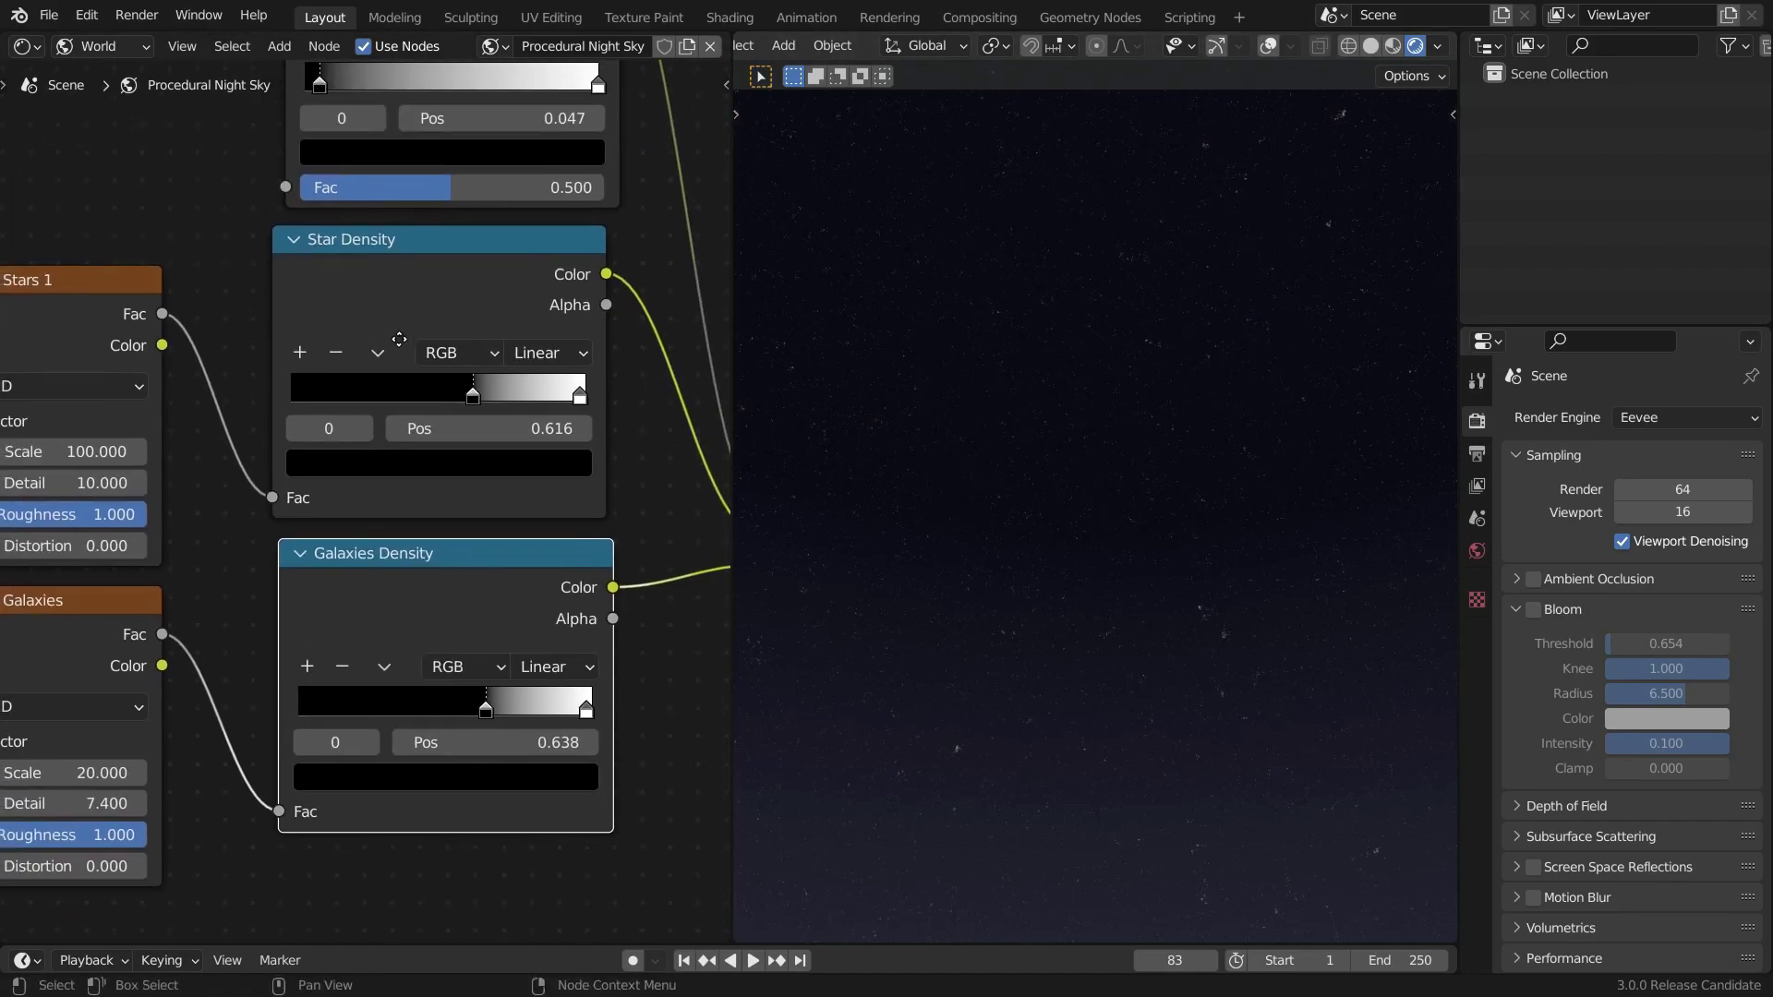
middle_drag(399, 338, 397, 354)
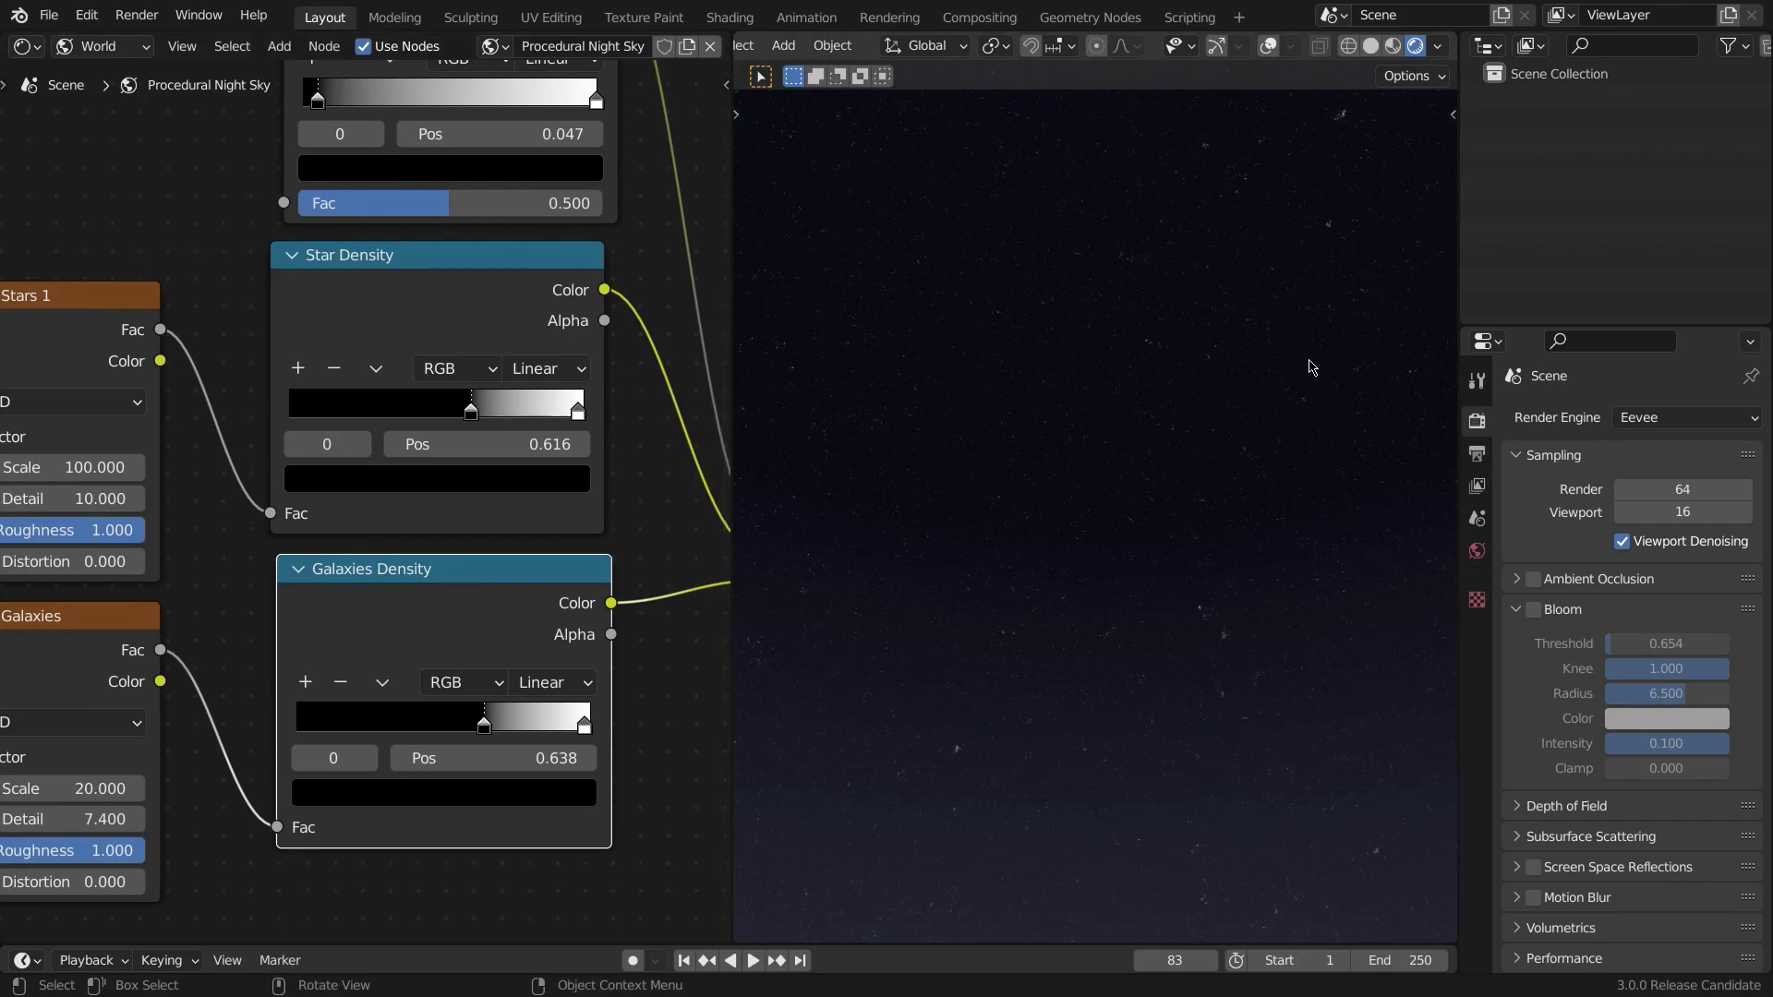
middle_drag(1096, 298, 1068, 325)
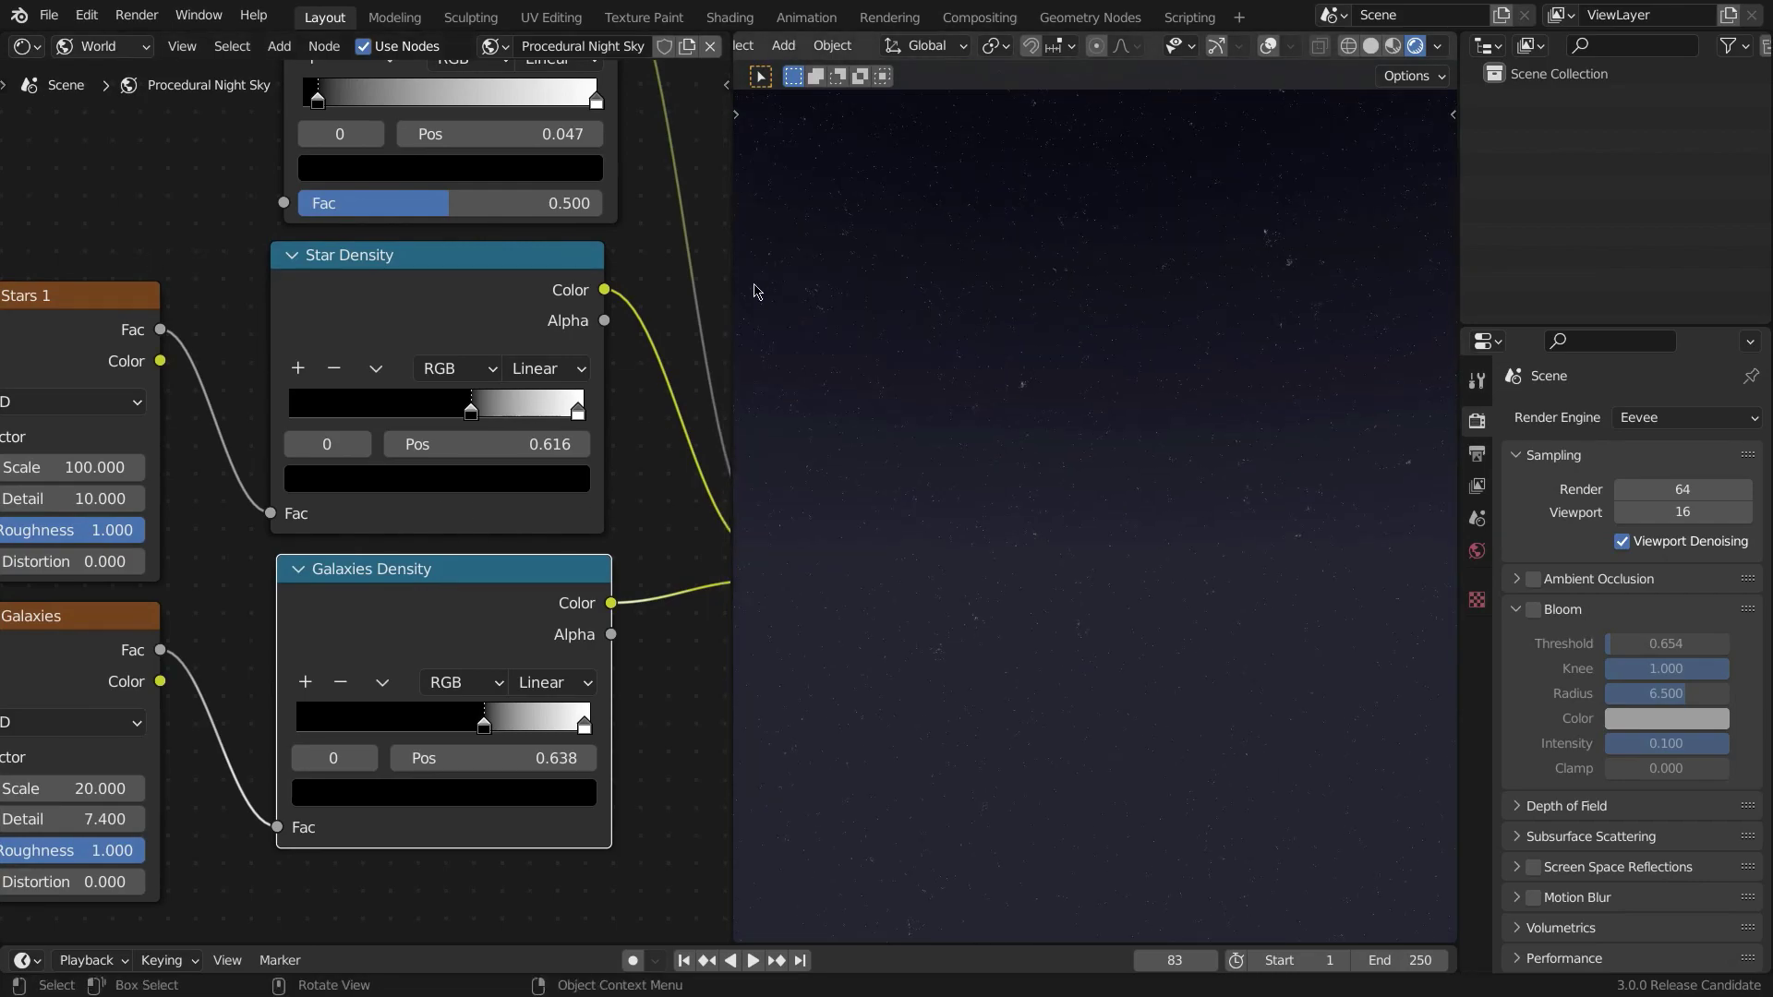
- Trace the Stars and Galaxies Mix, Star Density and Galaxies Density ramps into the Star Final Output node
scroll(545, 165, down, 4)
middle_drag(545, 164, 485, 416)
scroll(457, 457, up, 5)
scroll(435, 602, down, 3)
middle_drag(433, 603, 320, 515)
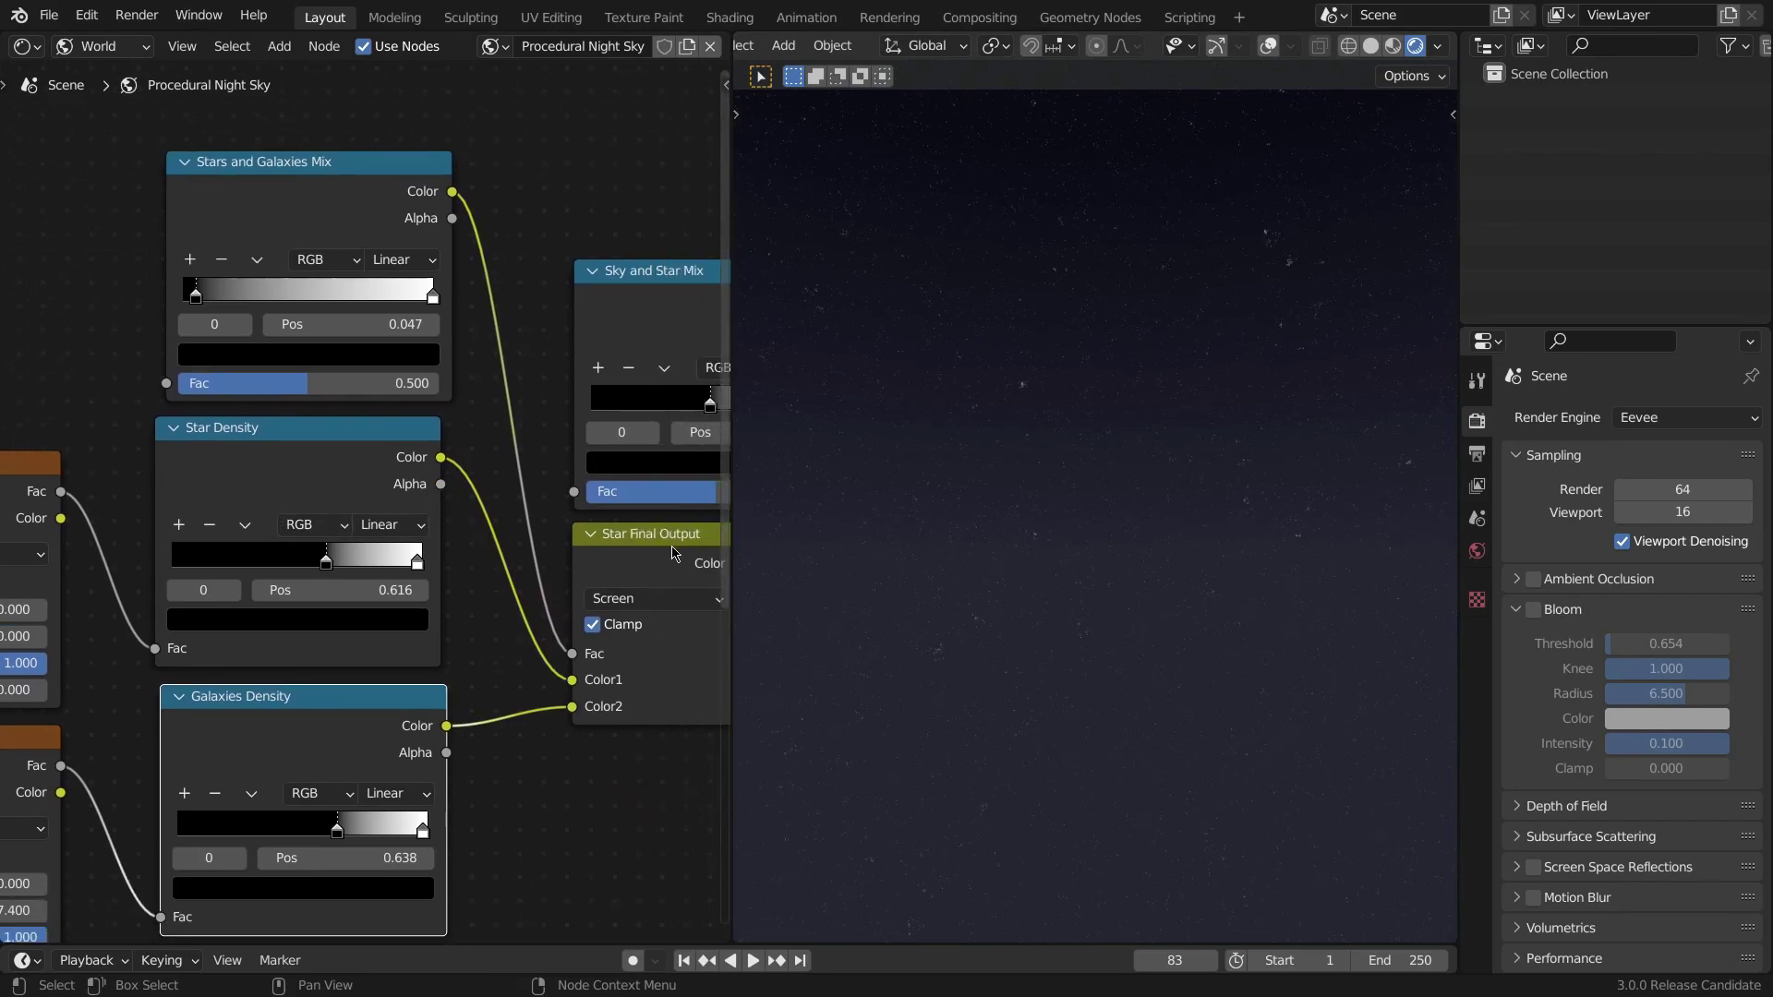
middle_drag(637, 552, 560, 513)
key(shift+a)
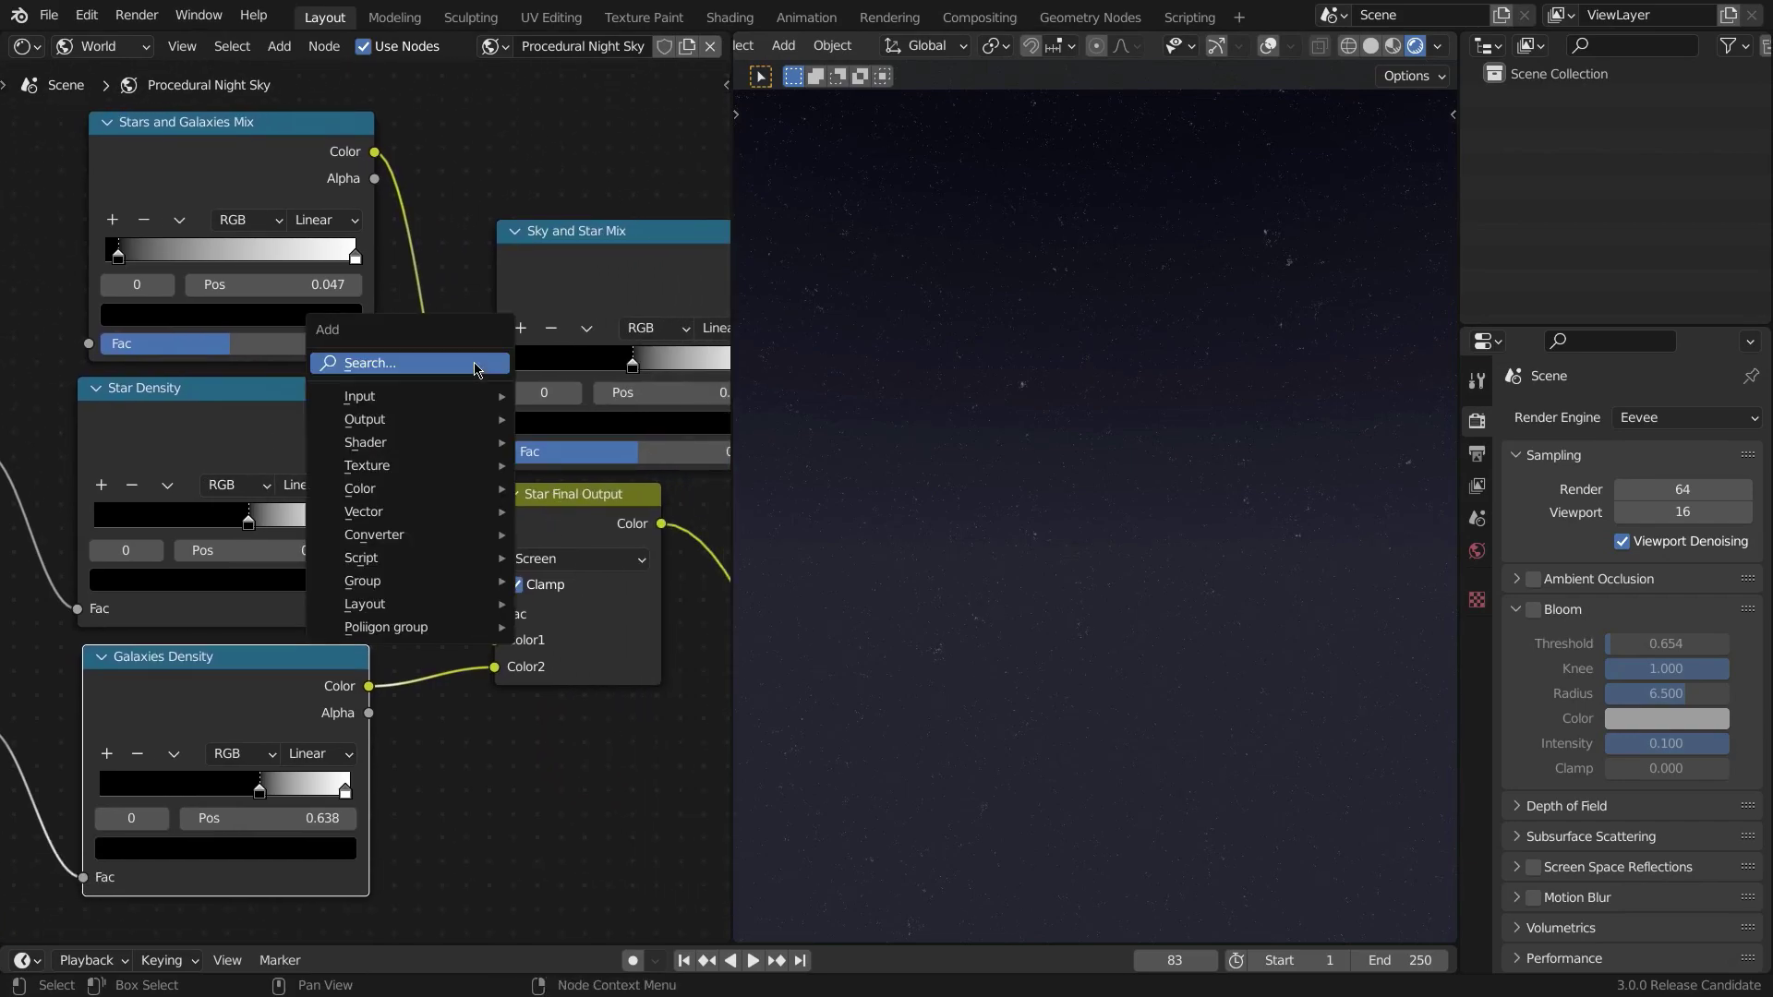
click(481, 364)
text(Mix)
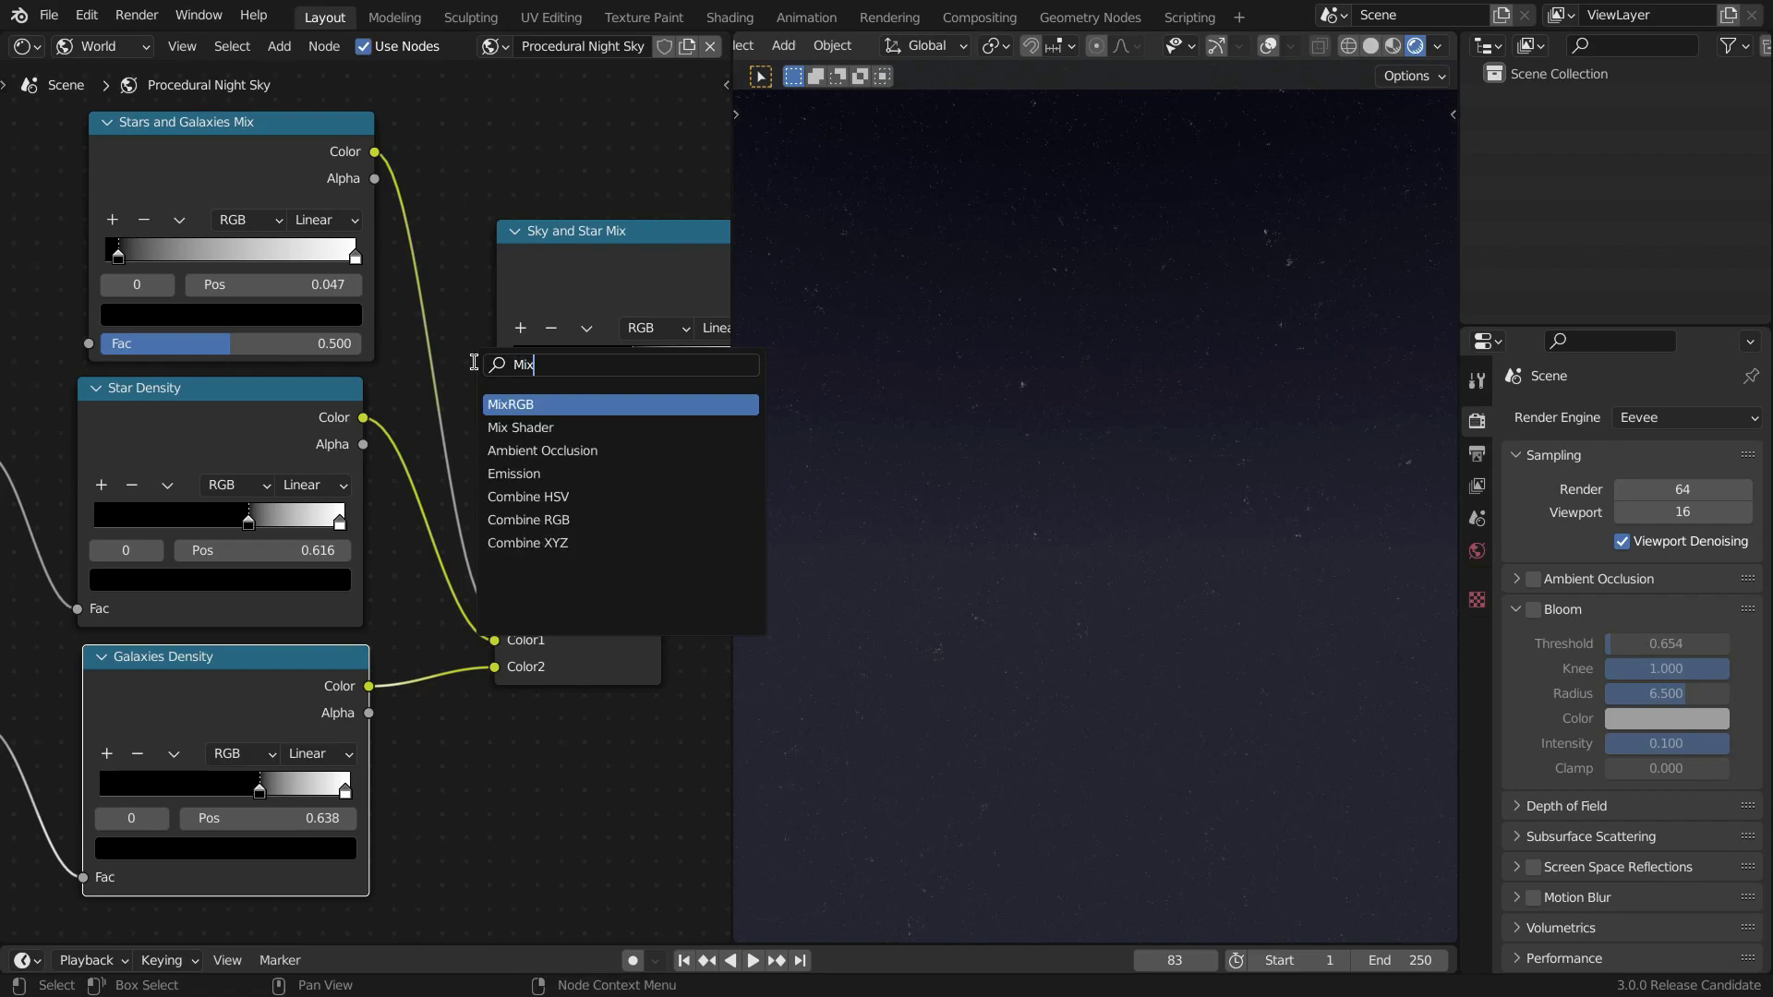
key(Escape)
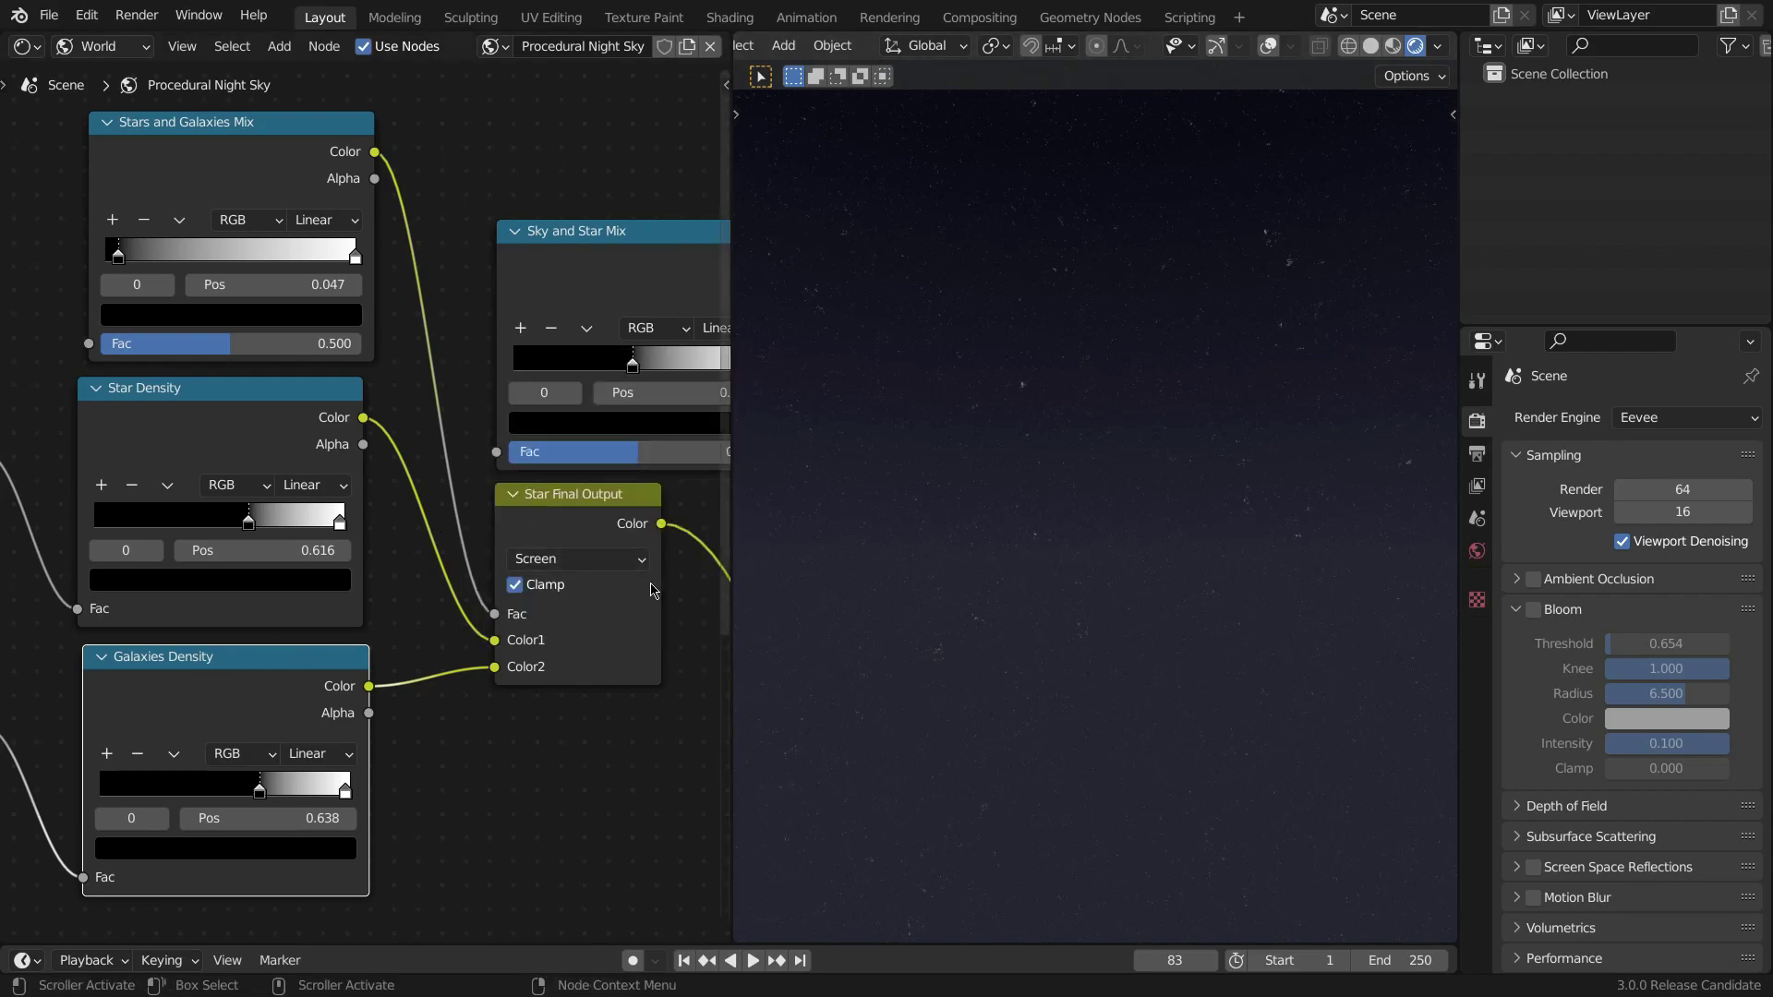
- Review the Star Final Output node's blend mode options and its Fac, Color1 and Color2 connections
middle_drag(628, 582, 454, 501)
scroll(453, 502, up, 3)
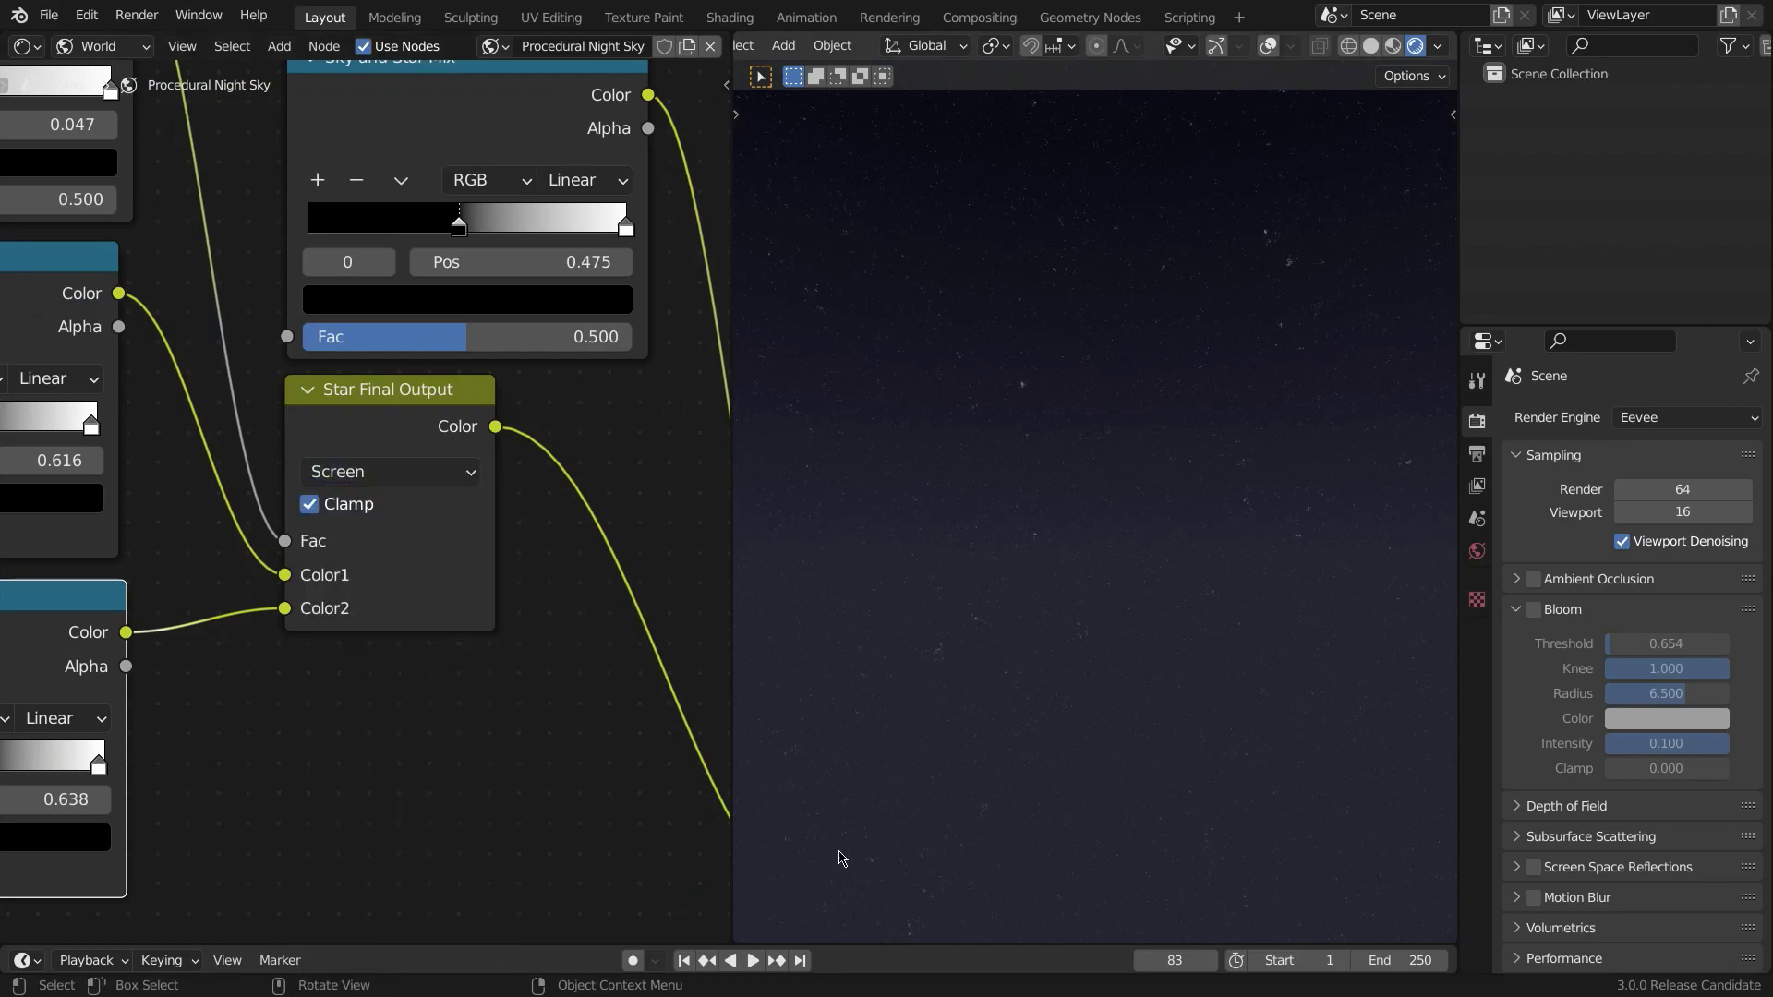
click(333, 472)
click(573, 576)
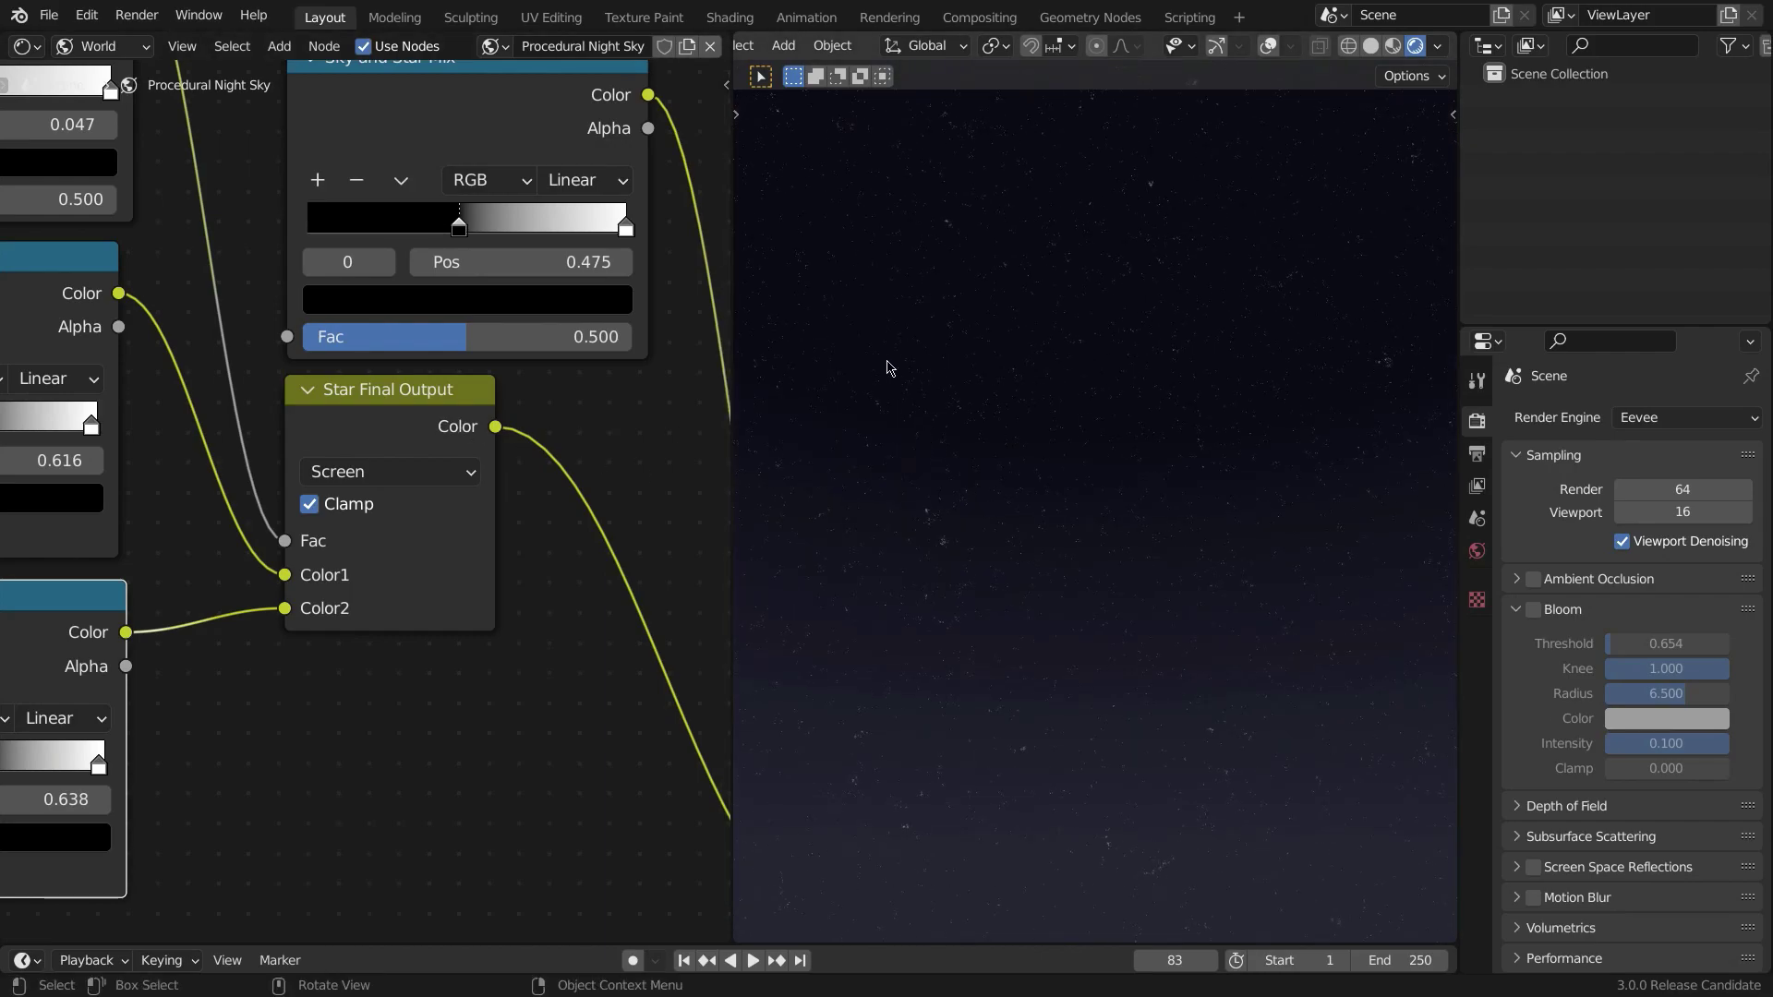
scroll(481, 462, down, 2)
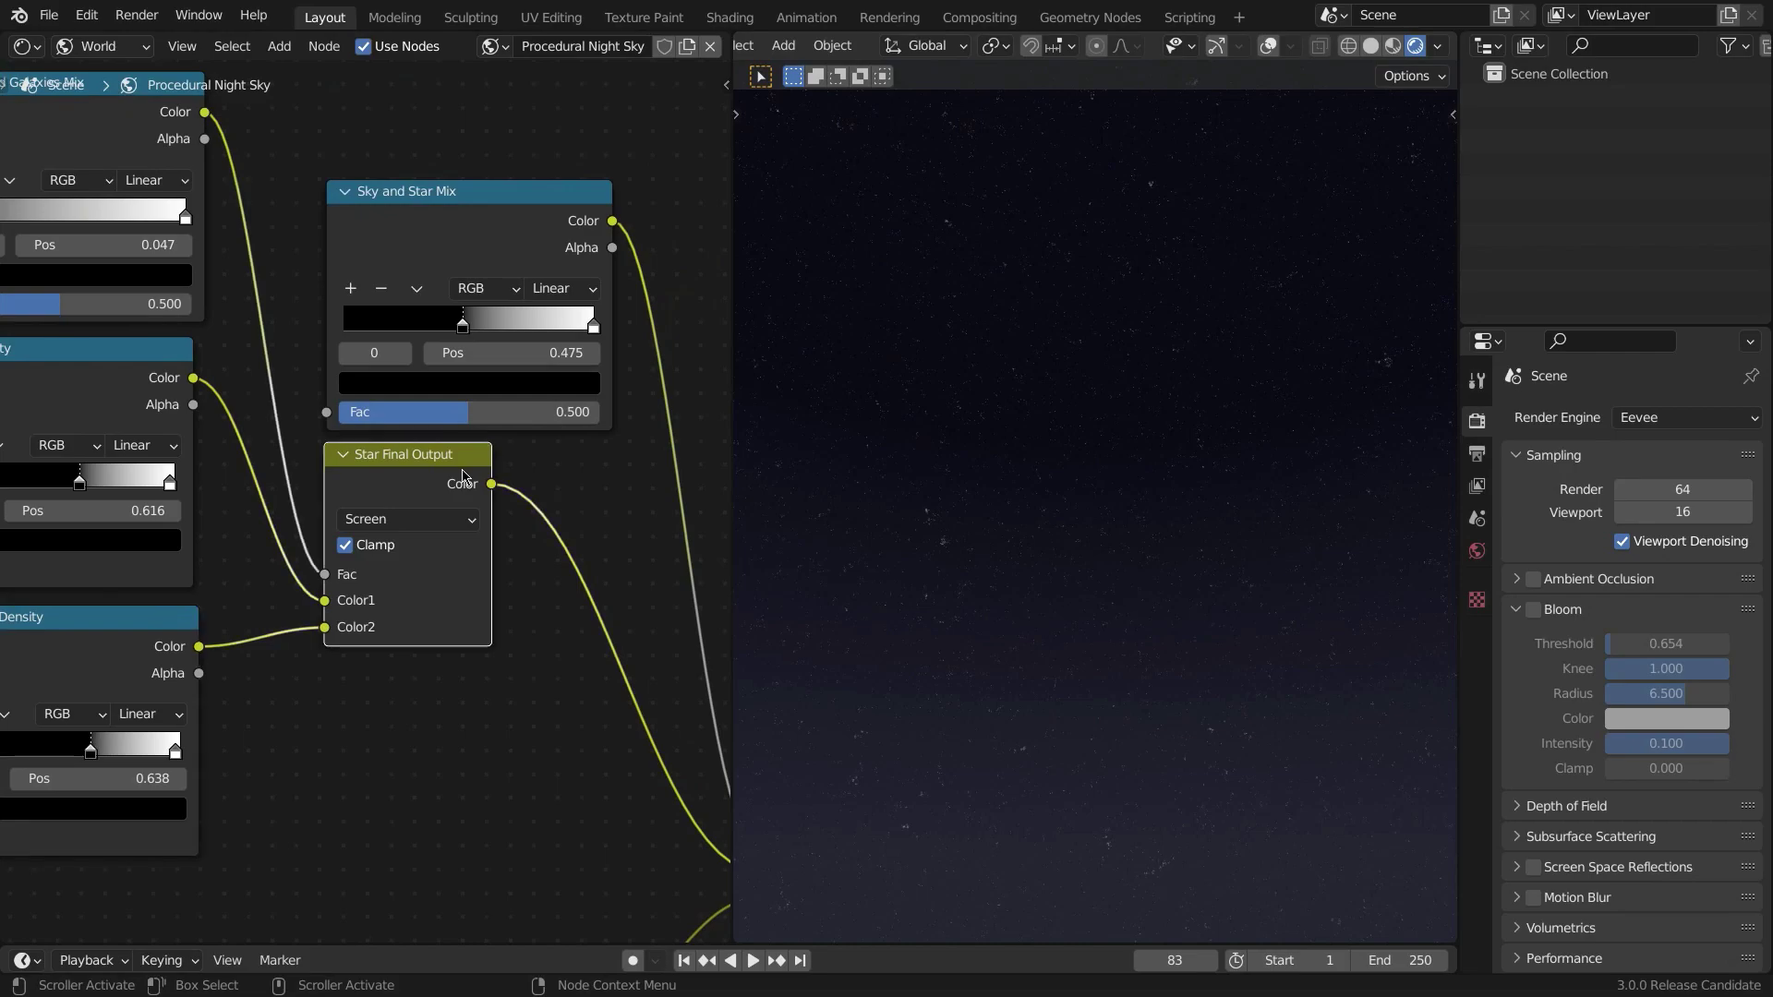
ctrl+scroll(122, 427, left, 3)
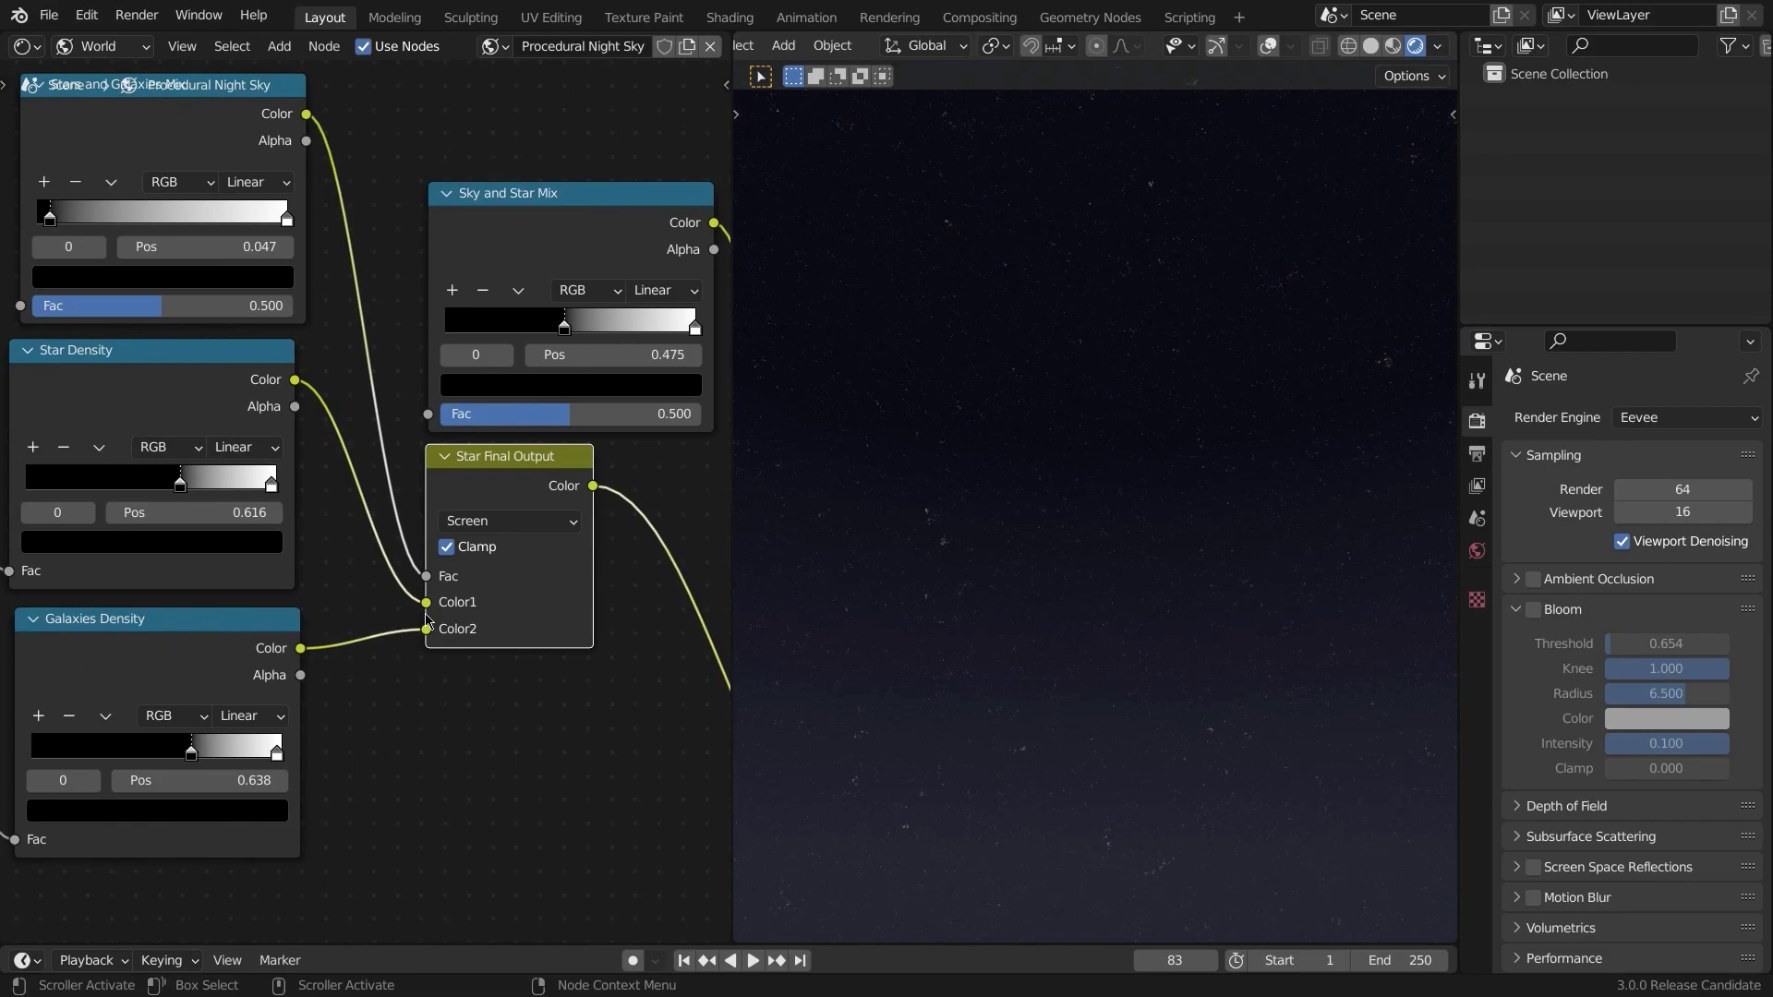
- Set the black stop of the Stars and Galaxies Mix color ramp to position 0.362 and inspect the Star Final Output node
middle_drag(381, 450, 382, 522)
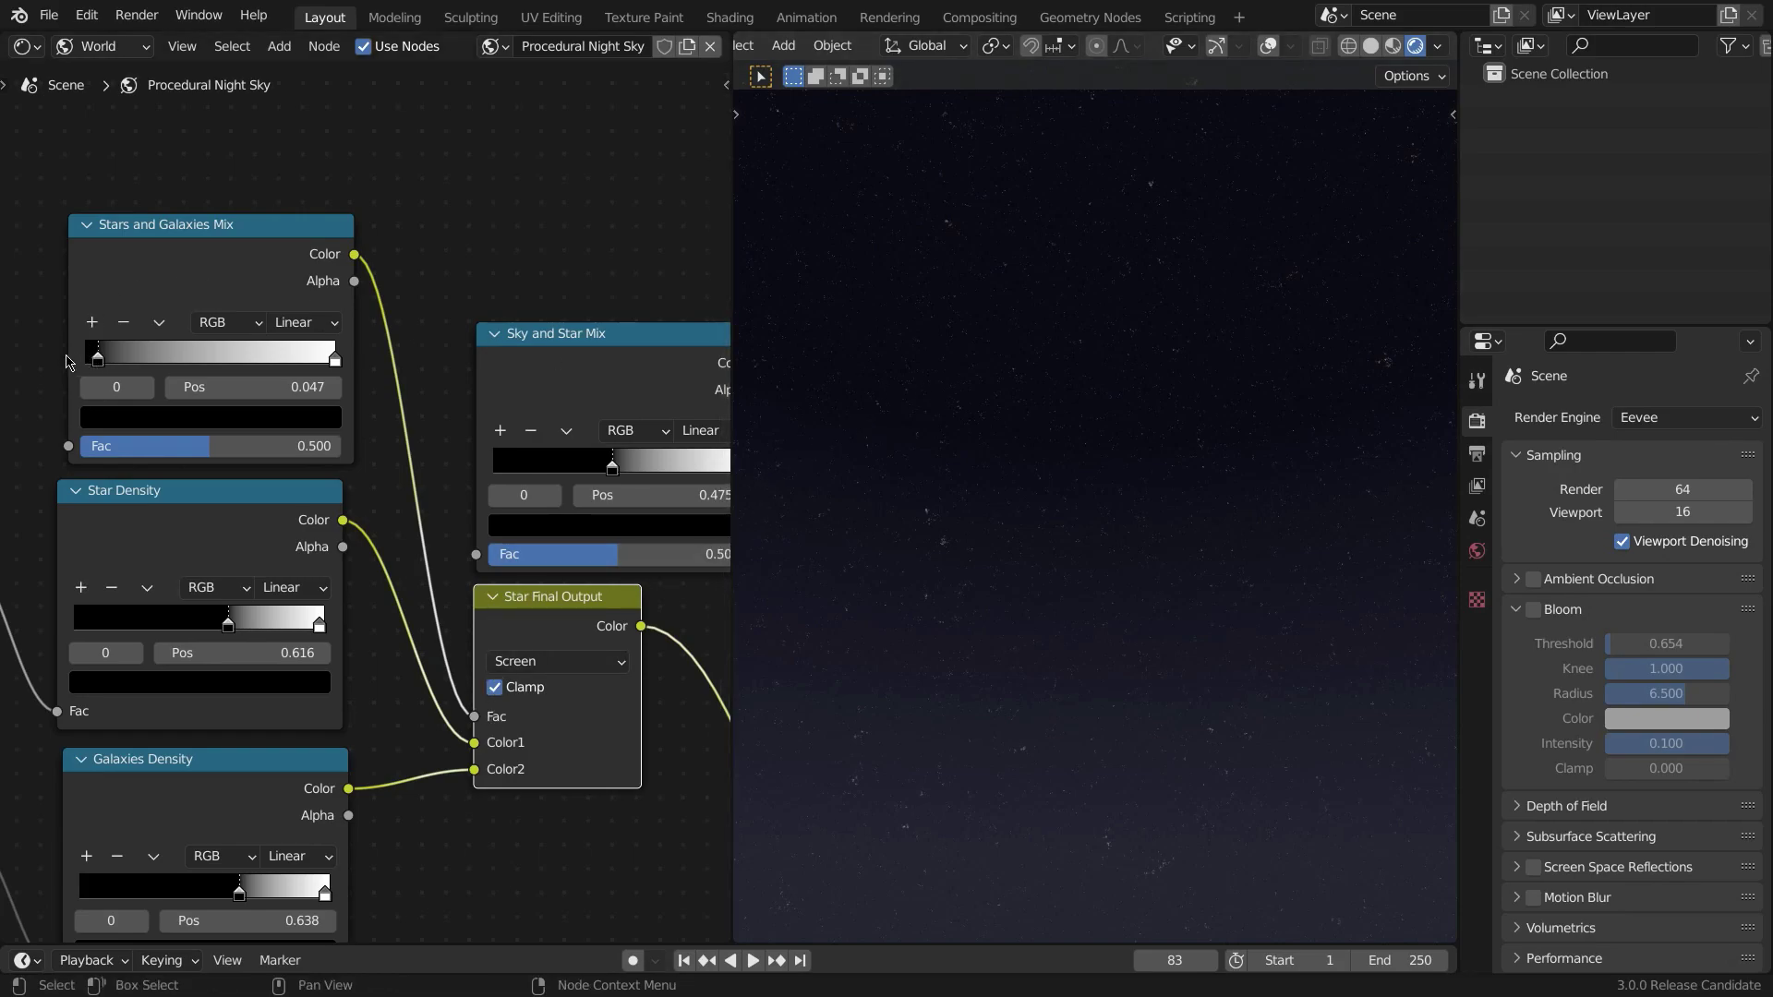
drag(101, 365, 113, 404)
scroll(378, 483, down, 1)
scroll(379, 484, up, 4)
middle_drag(379, 483, 281, 436)
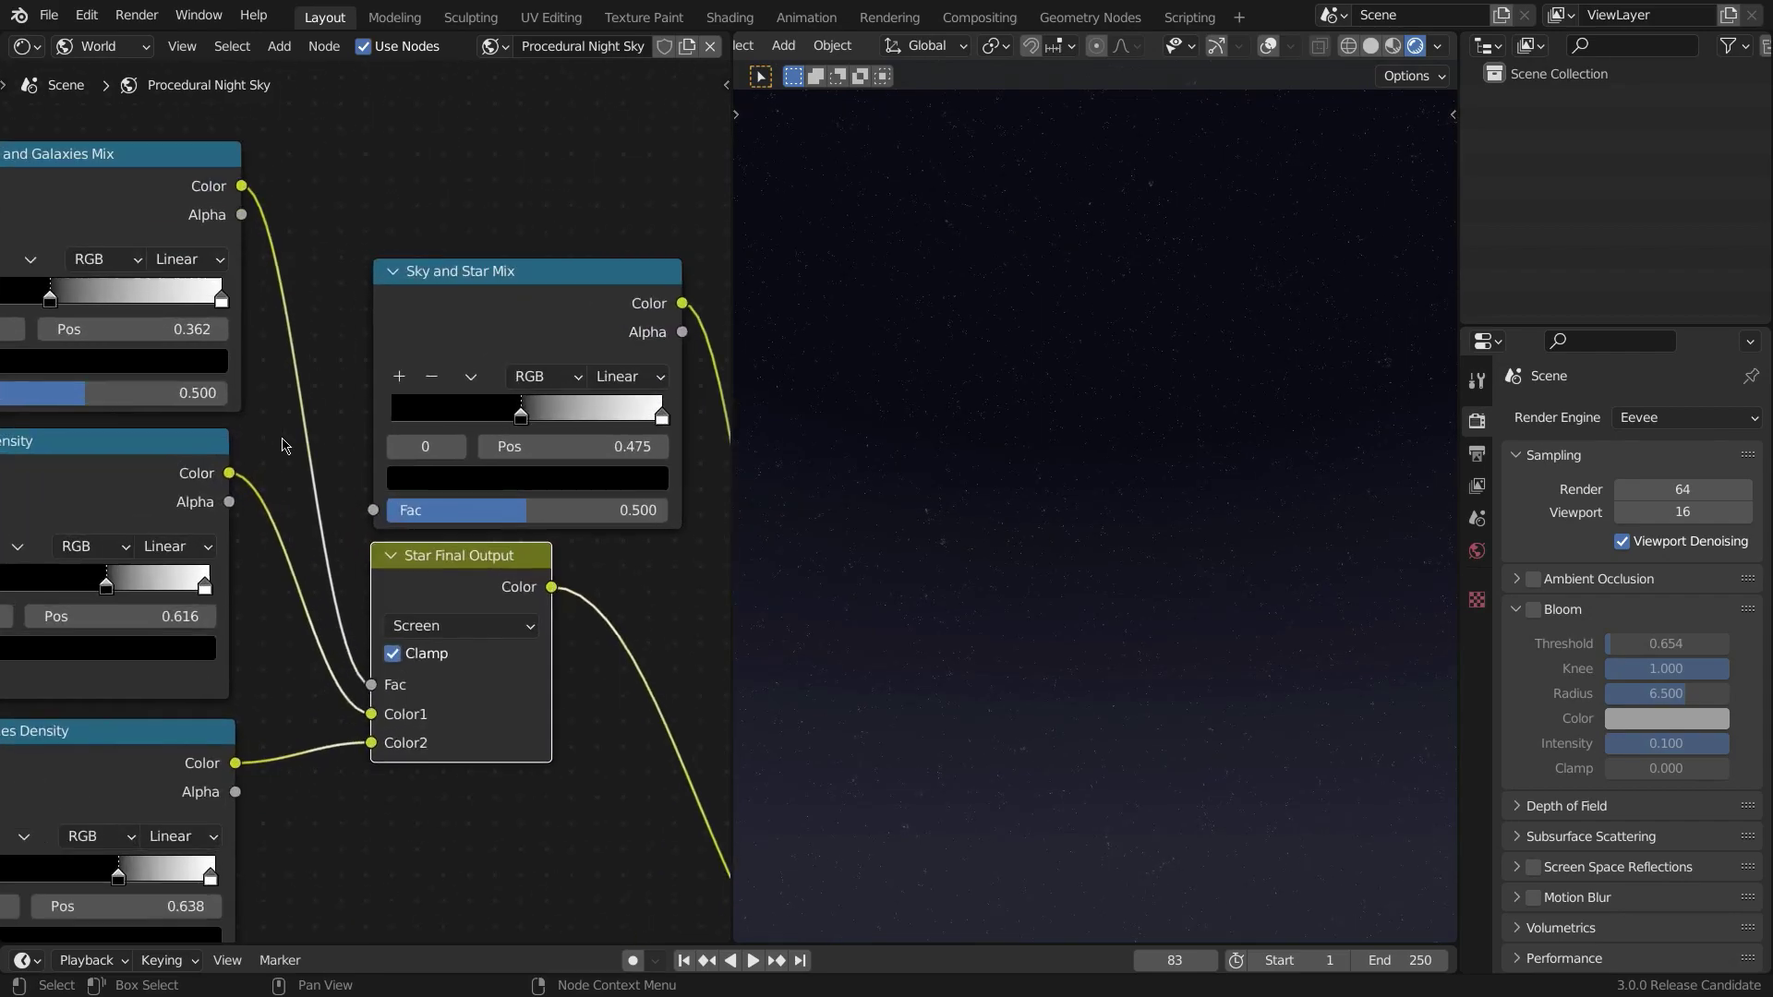
scroll(360, 471, up, 1)
scroll(462, 581, down, 1)
middle_drag(503, 633, 377, 539)
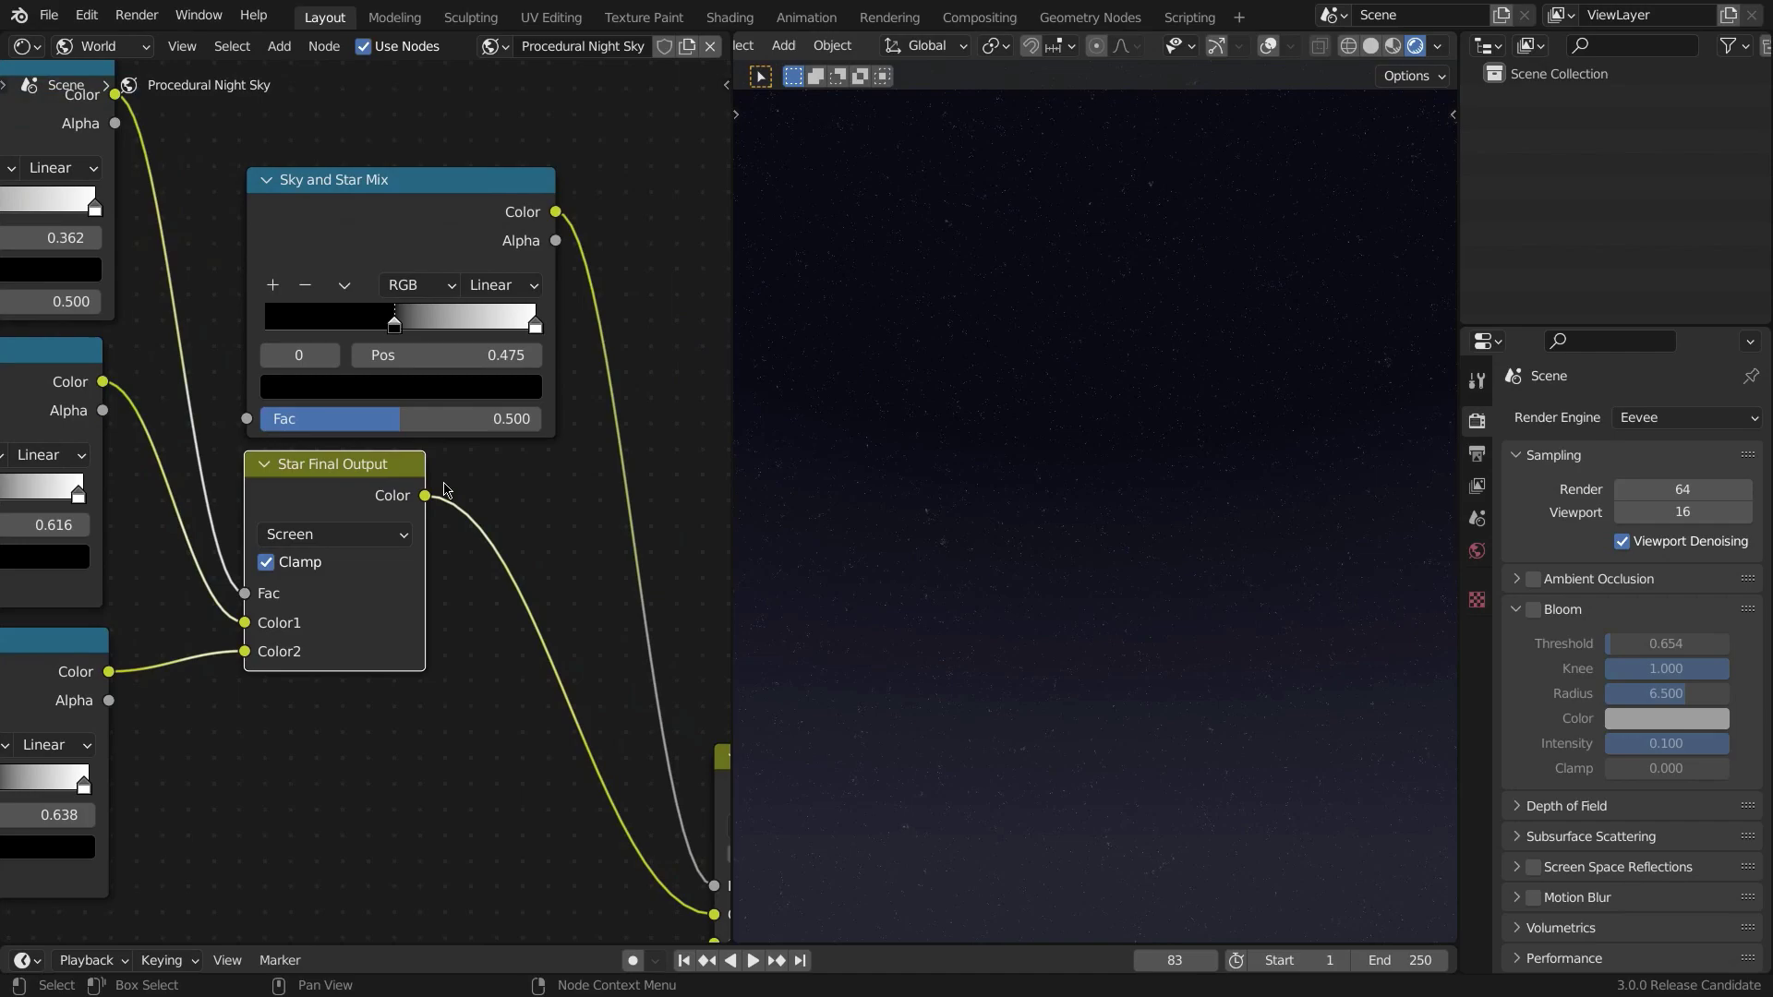
scroll(444, 490, up, 2)
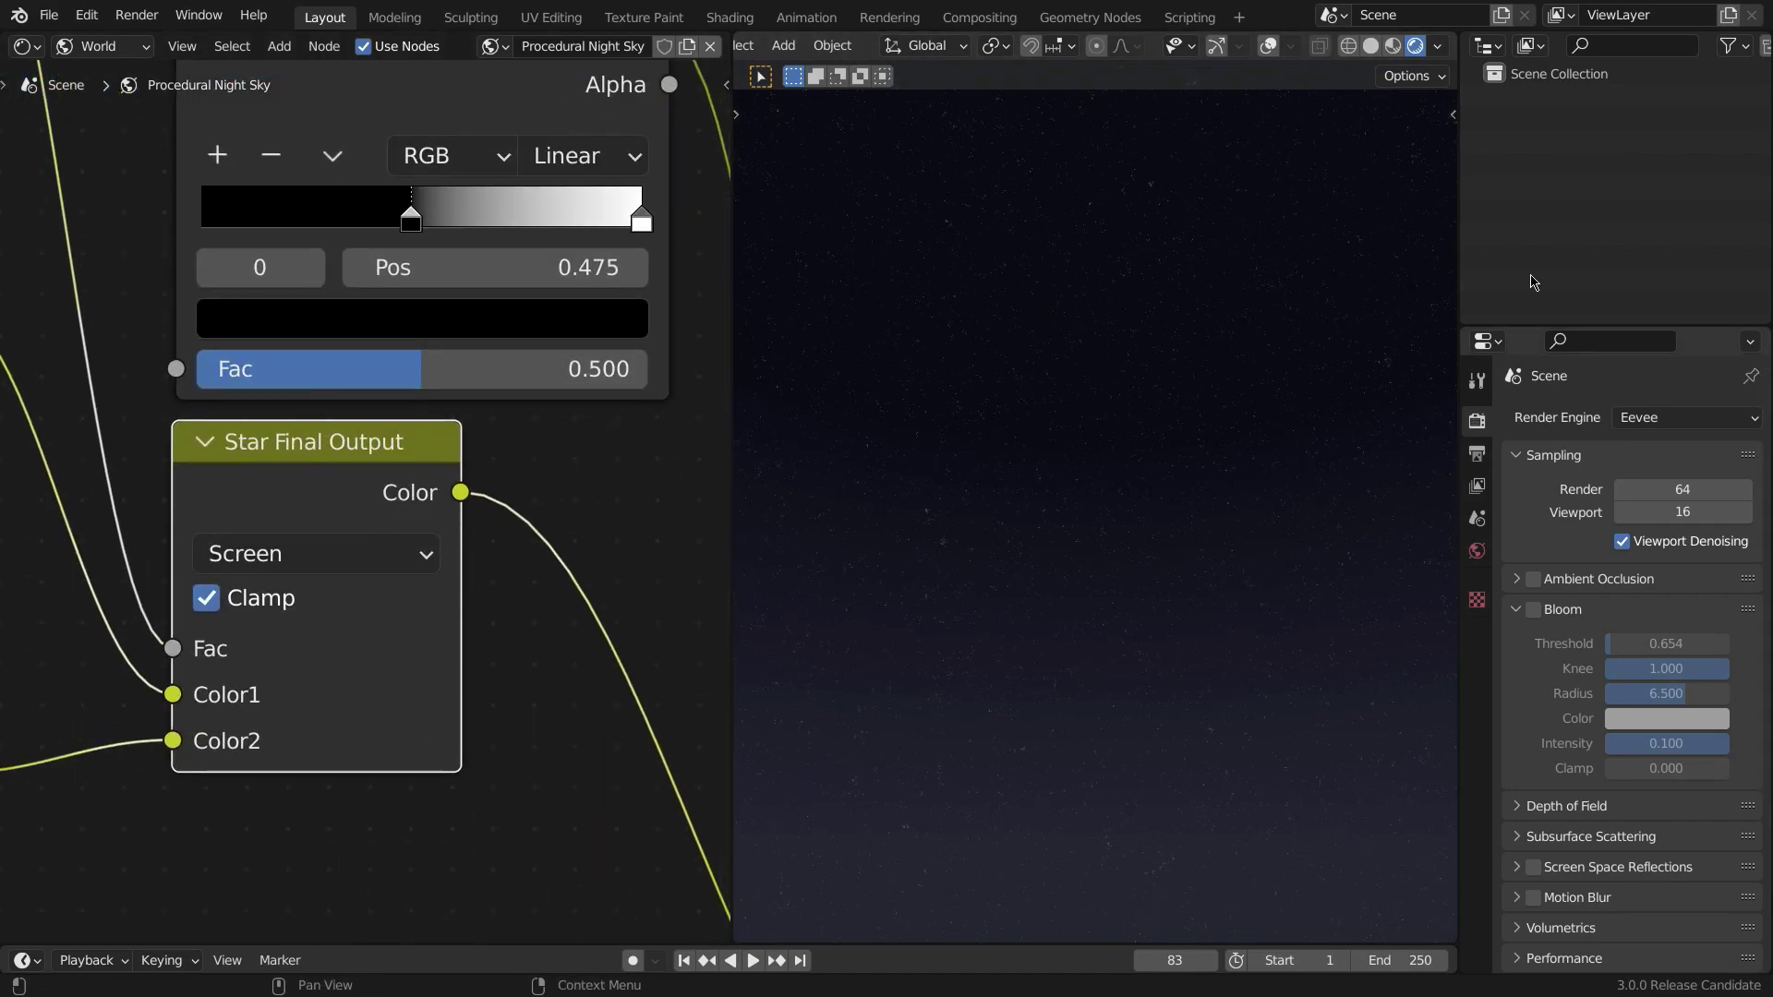
- Set the black stop of the Stars and Galaxies Mix color ramp to position 0.199
scroll(372, 384, down, 2)
middle_drag(72, 324, 261, 587)
middle_drag(44, 349, 245, 346)
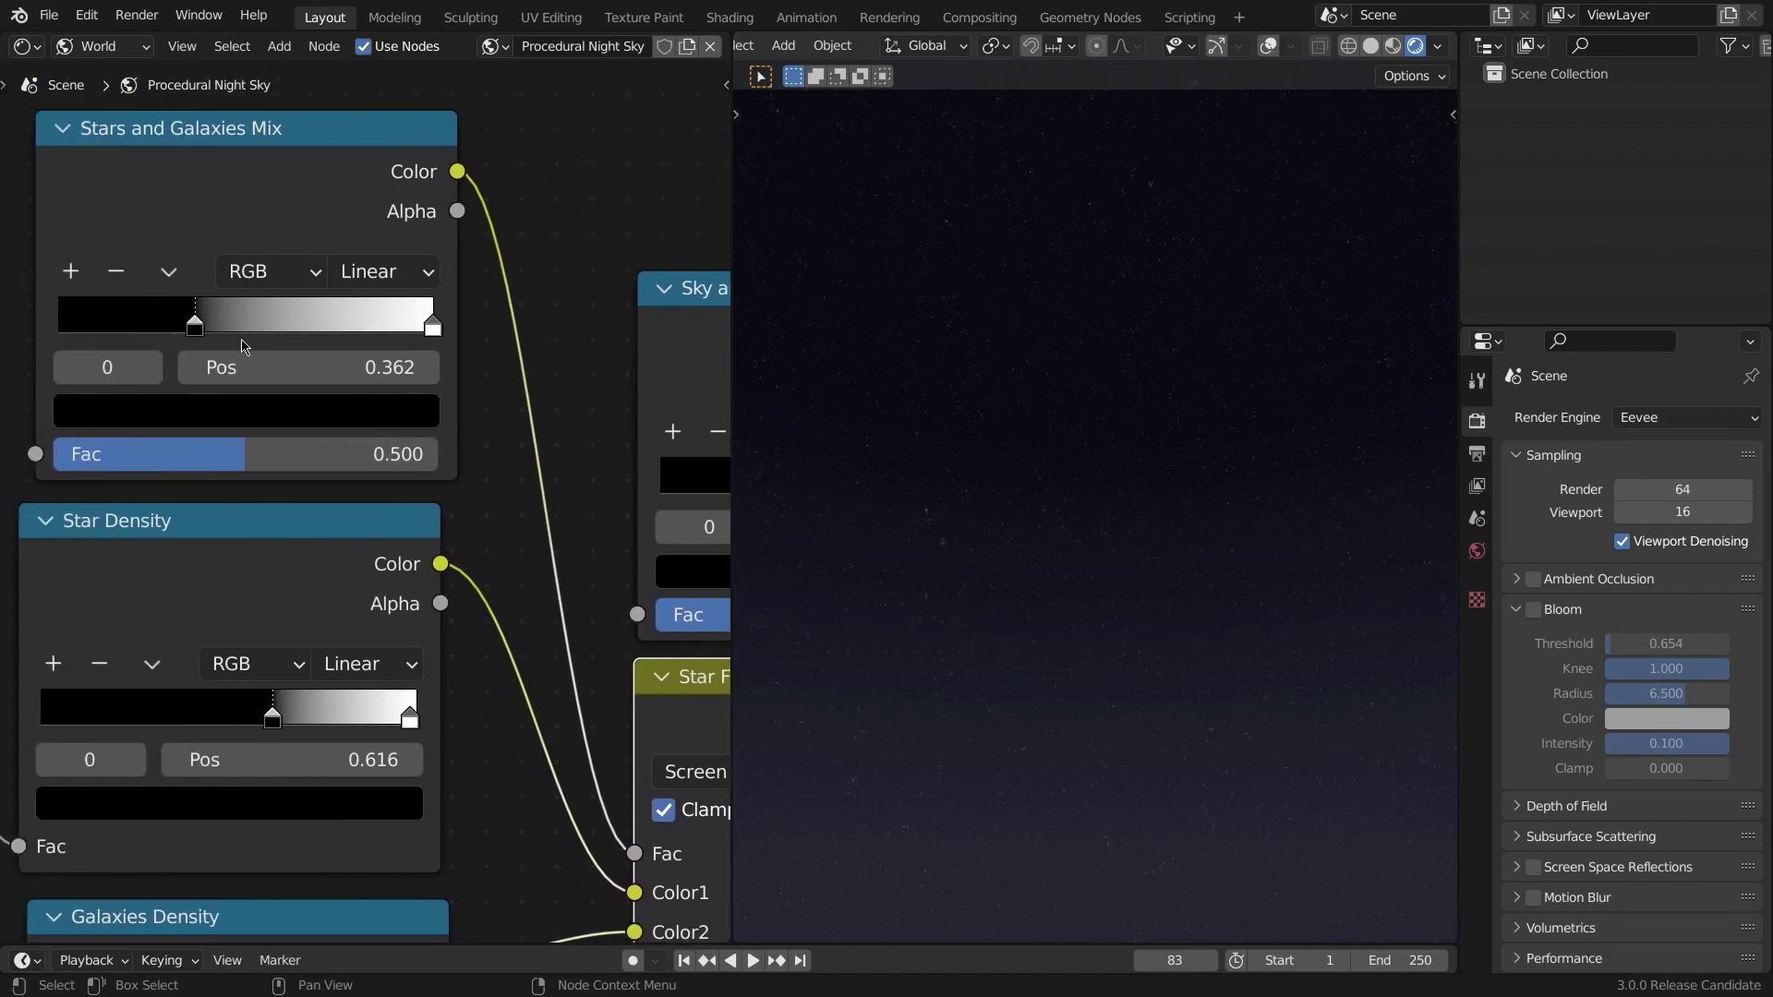
drag(192, 330, 133, 333)
scroll(212, 460, down, 1)
middle_drag(250, 472, 0, 271)
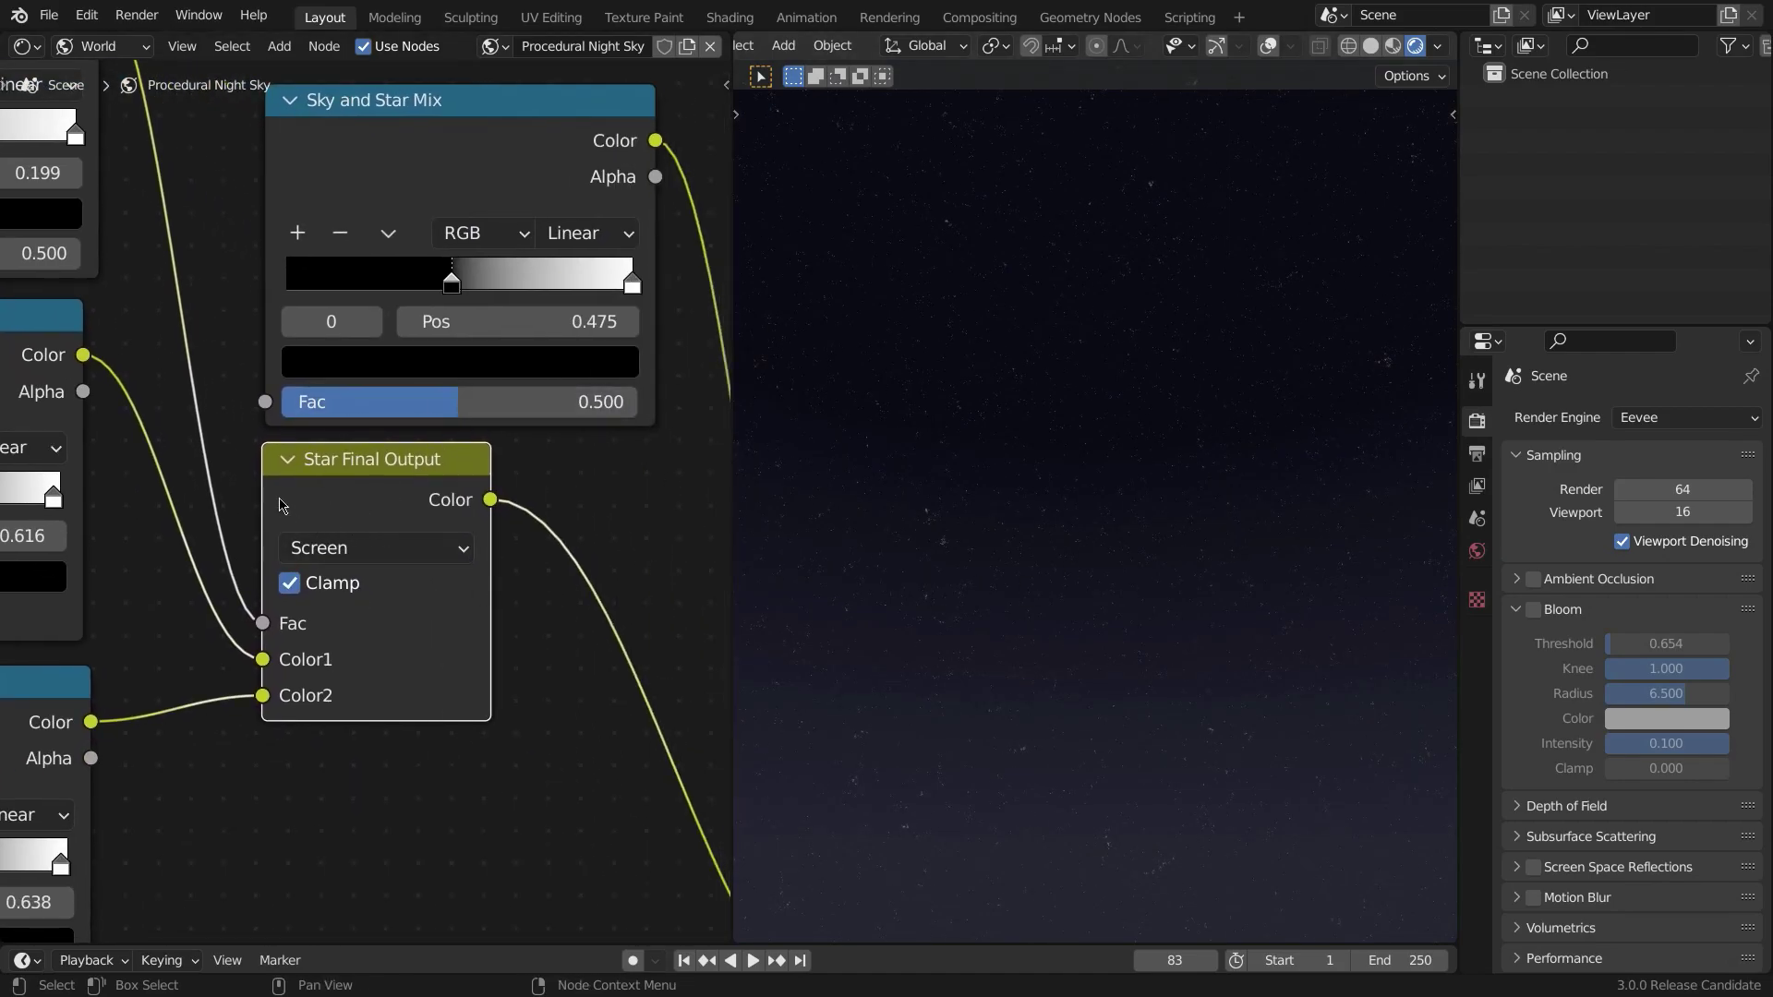
- Survey the rest of the node tree from Star Final Output to the Gradient Texture node fed by the Mapping vector
scroll(410, 536, down, 3)
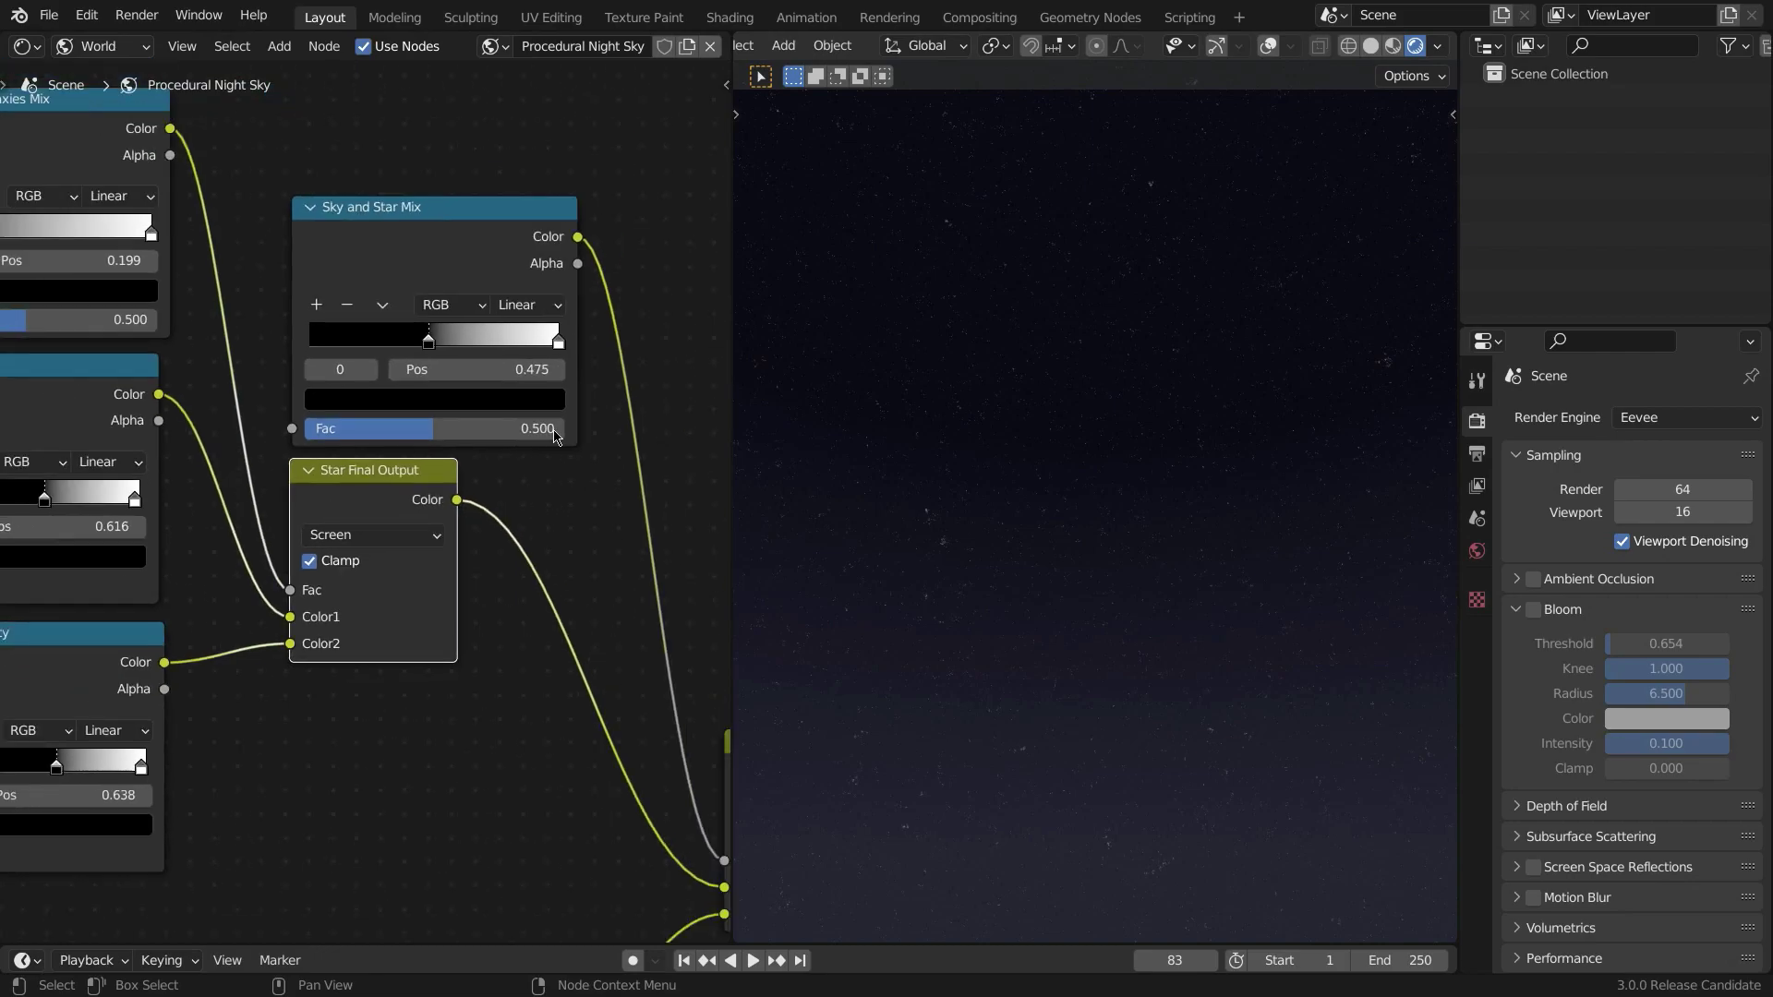
scroll(298, 474, down, 1)
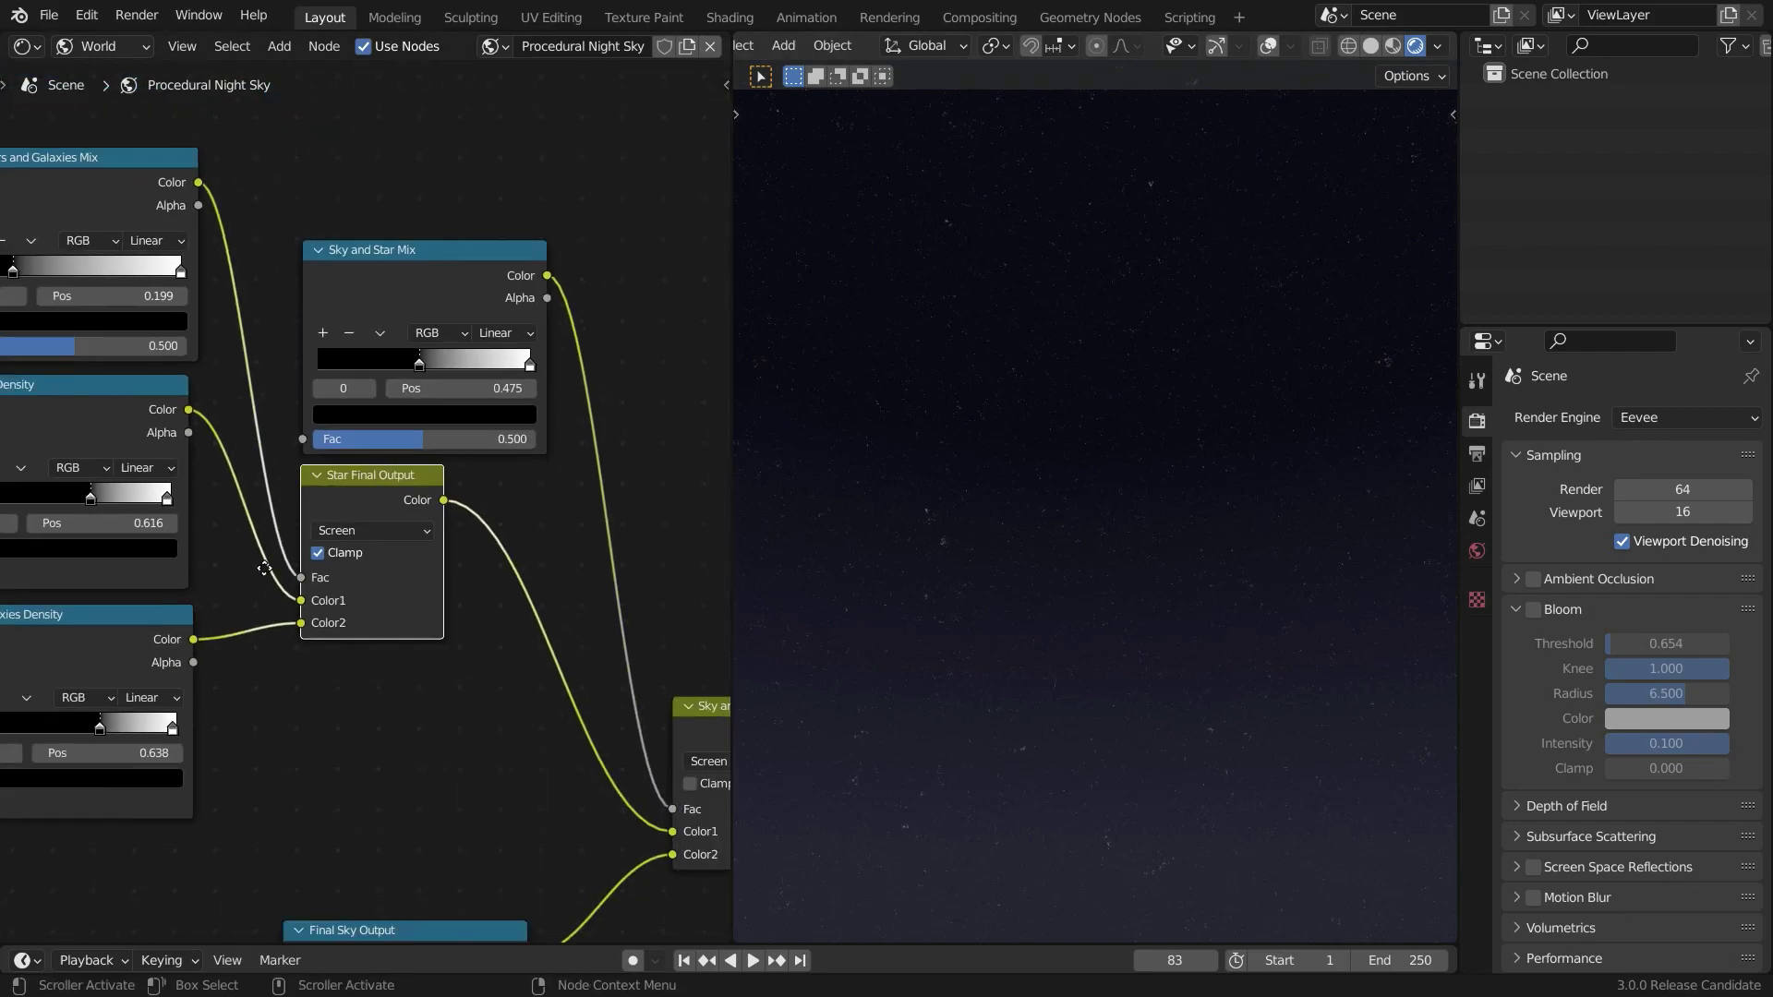
middle_drag(264, 568, 382, 505)
scroll(342, 545, down, 2)
middle_drag(311, 689, 610, 393)
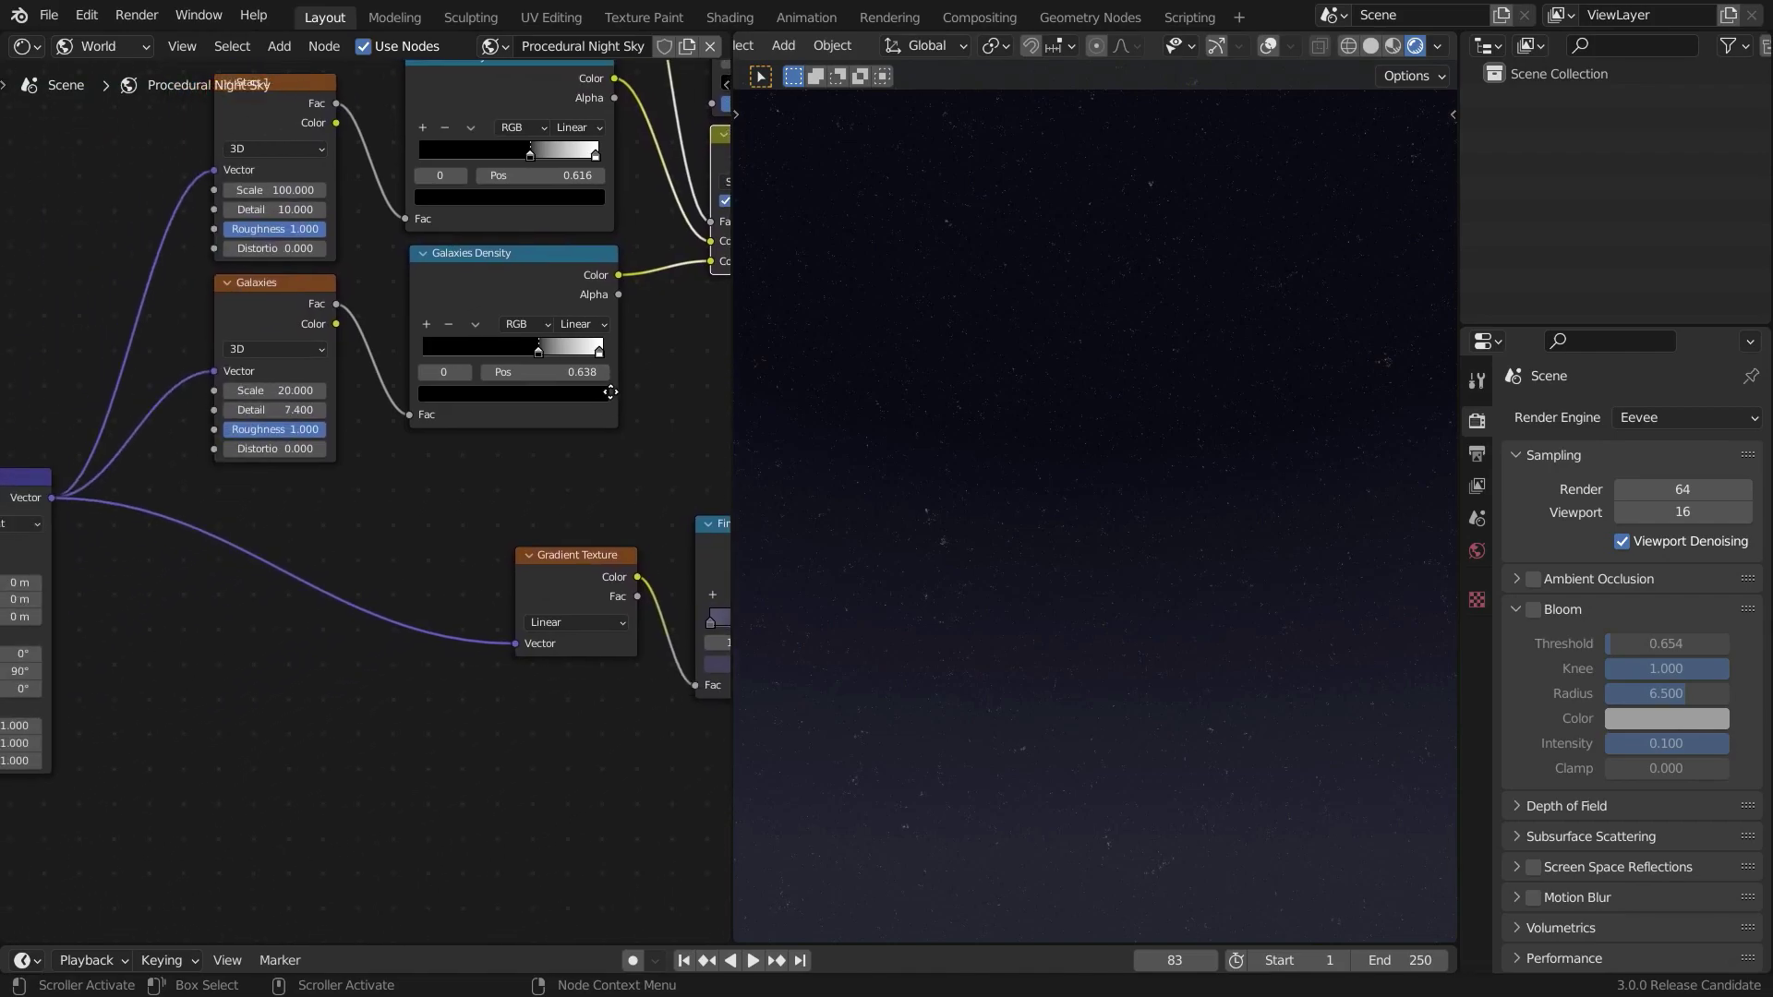
scroll(337, 529, up, 1)
scroll(176, 560, up, 1)
middle_drag(193, 553, 289, 523)
middle_drag(456, 577, 355, 584)
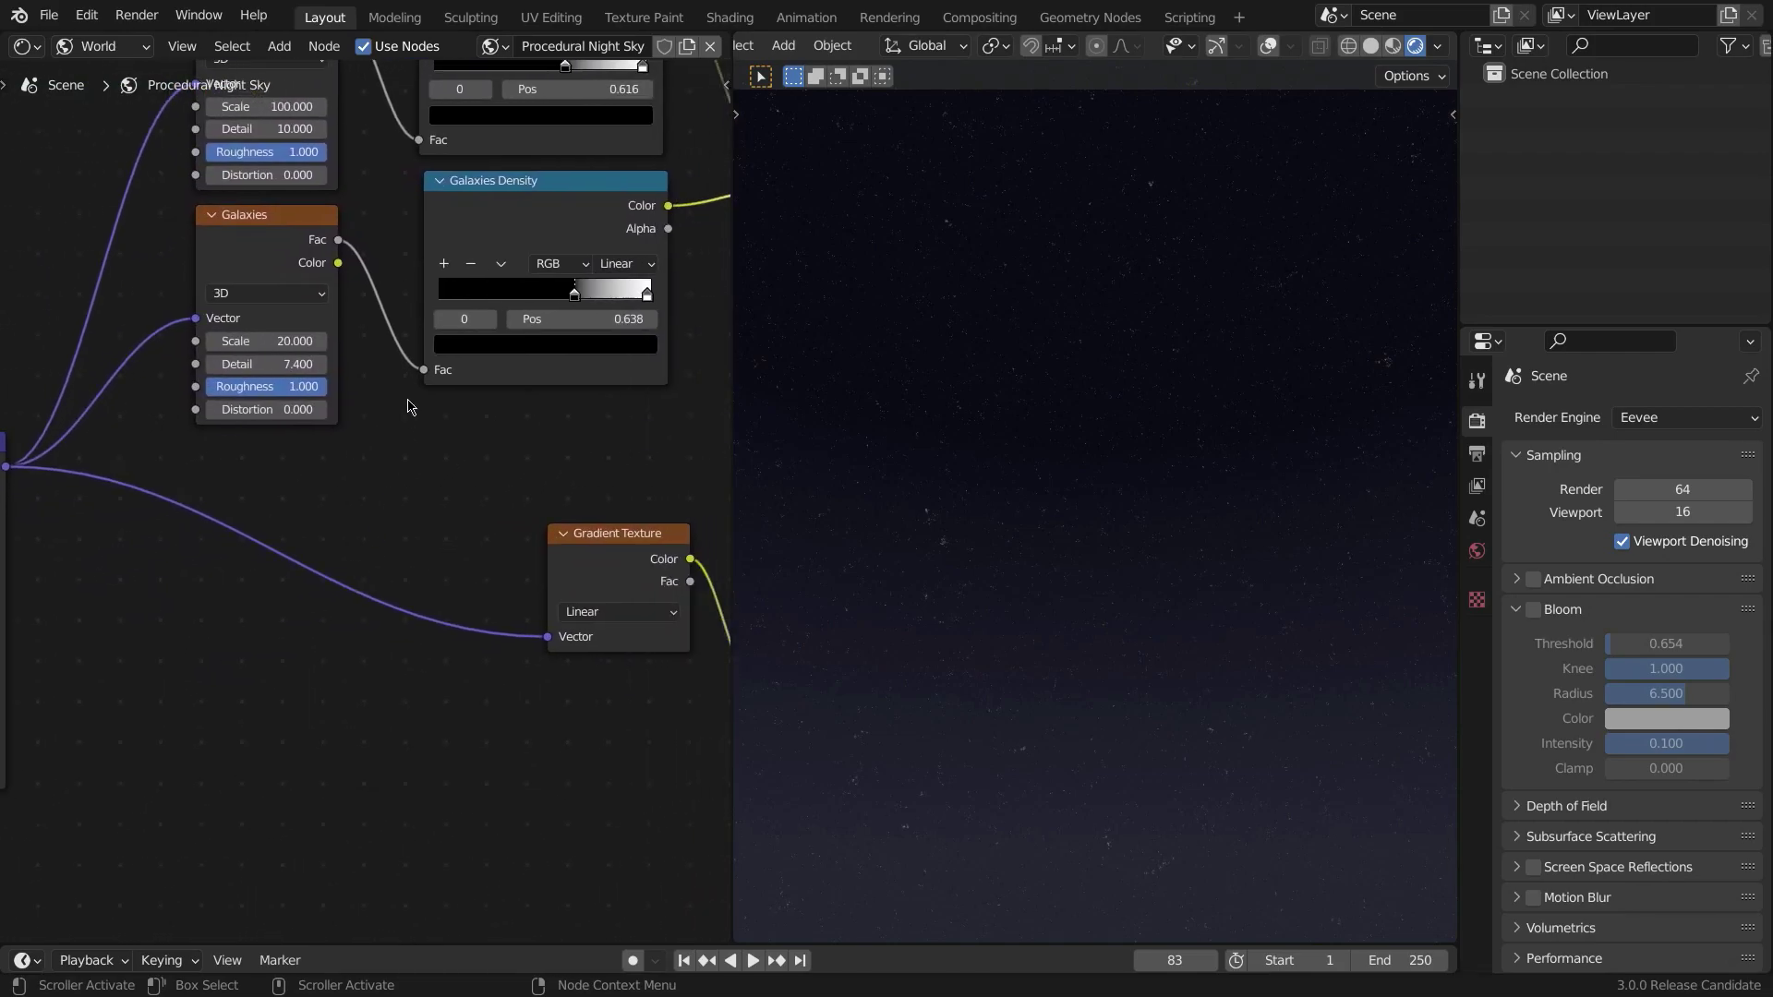
key(shift+a)
text(grad)
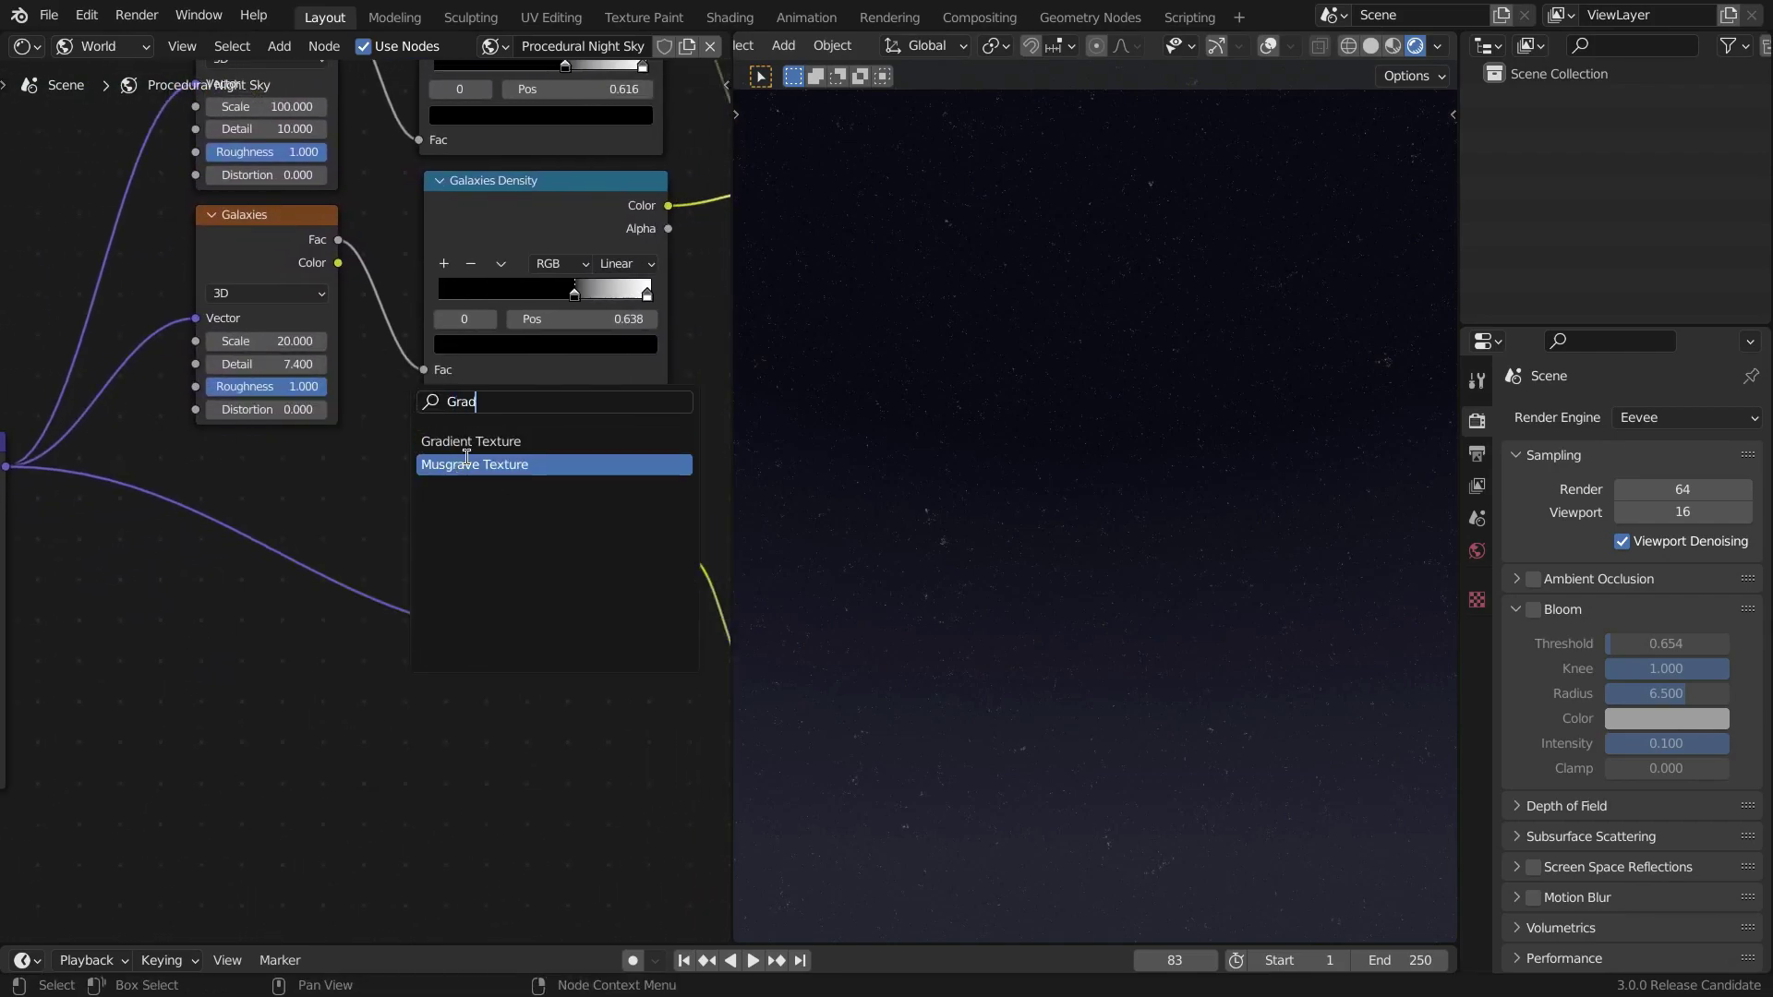
key(Return)
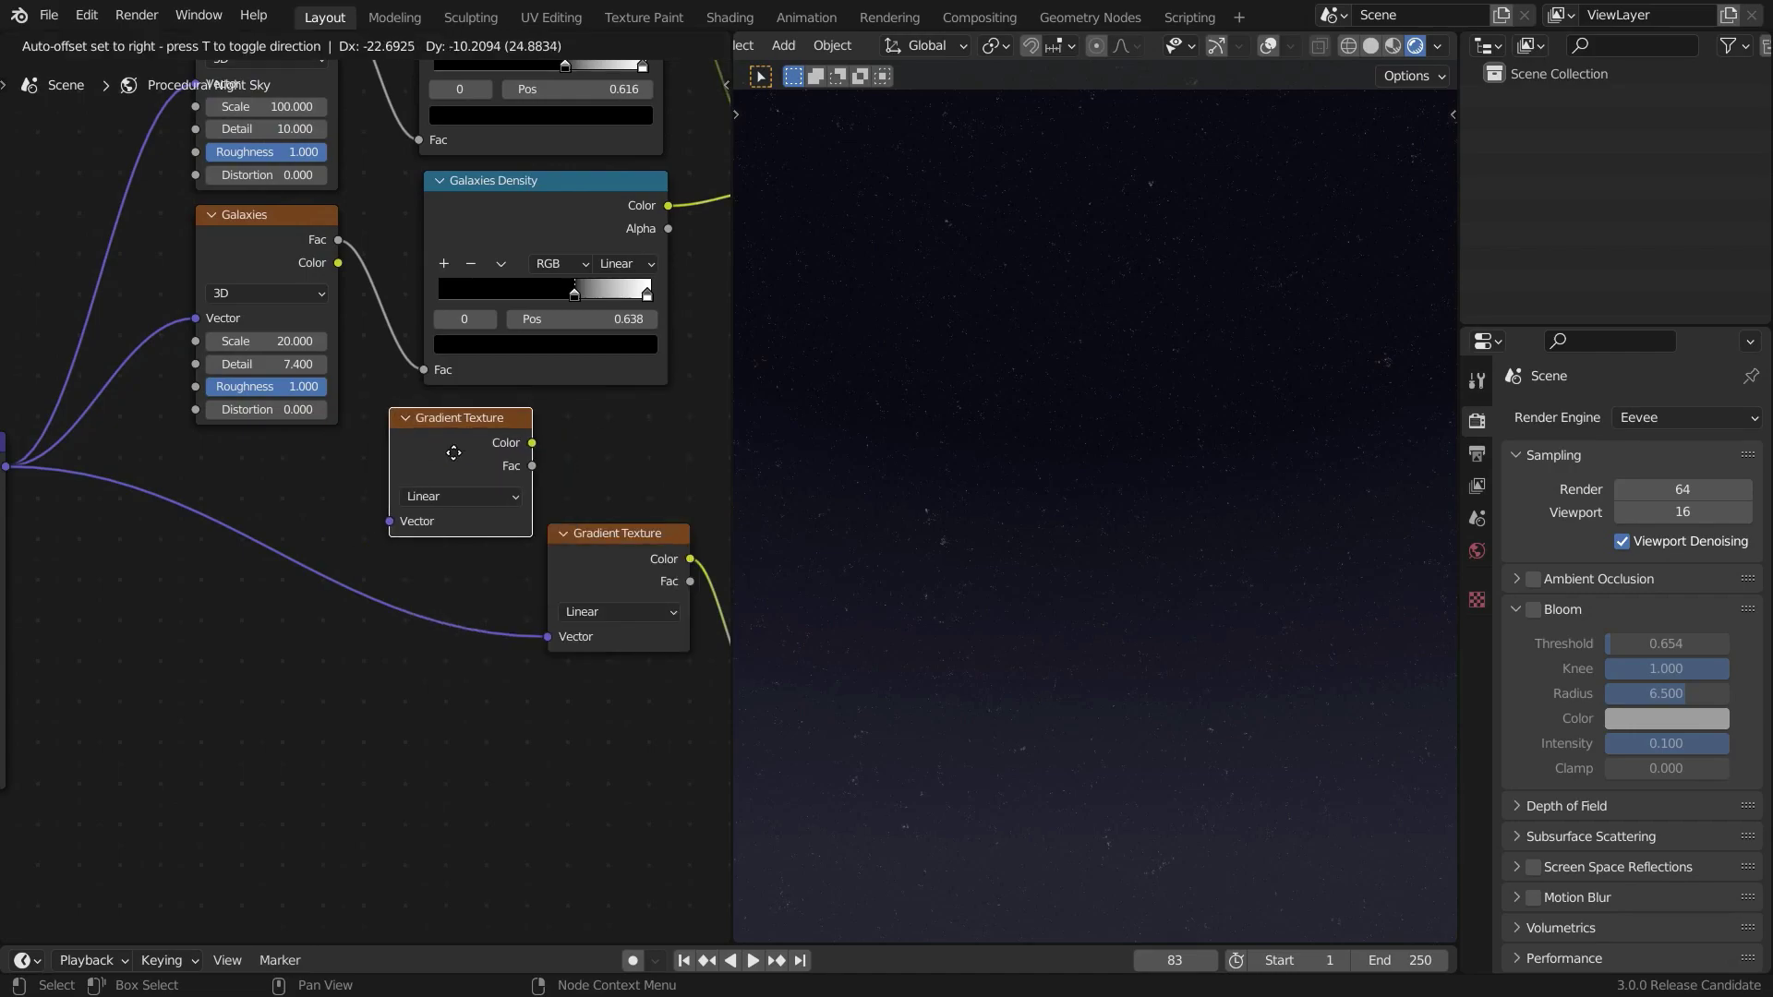
right_click(453, 454)
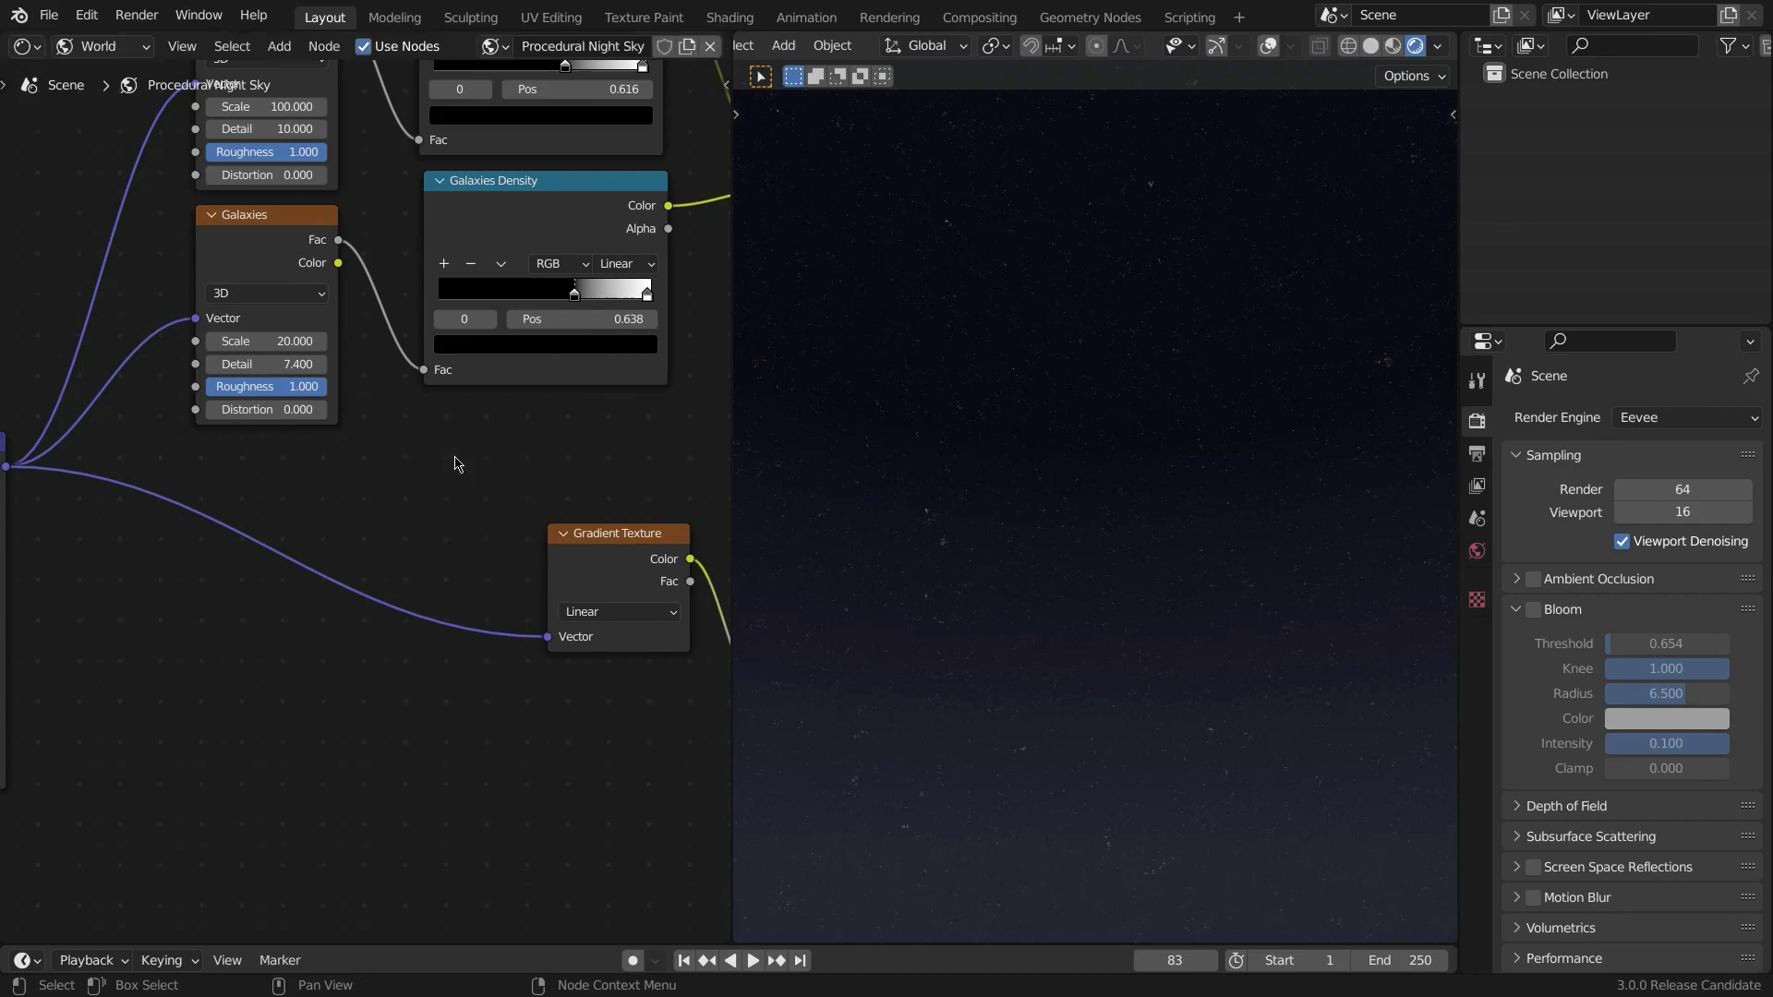
- Add a ColorRamp node just below the Final Sky Output node
scroll(465, 471, down, 1)
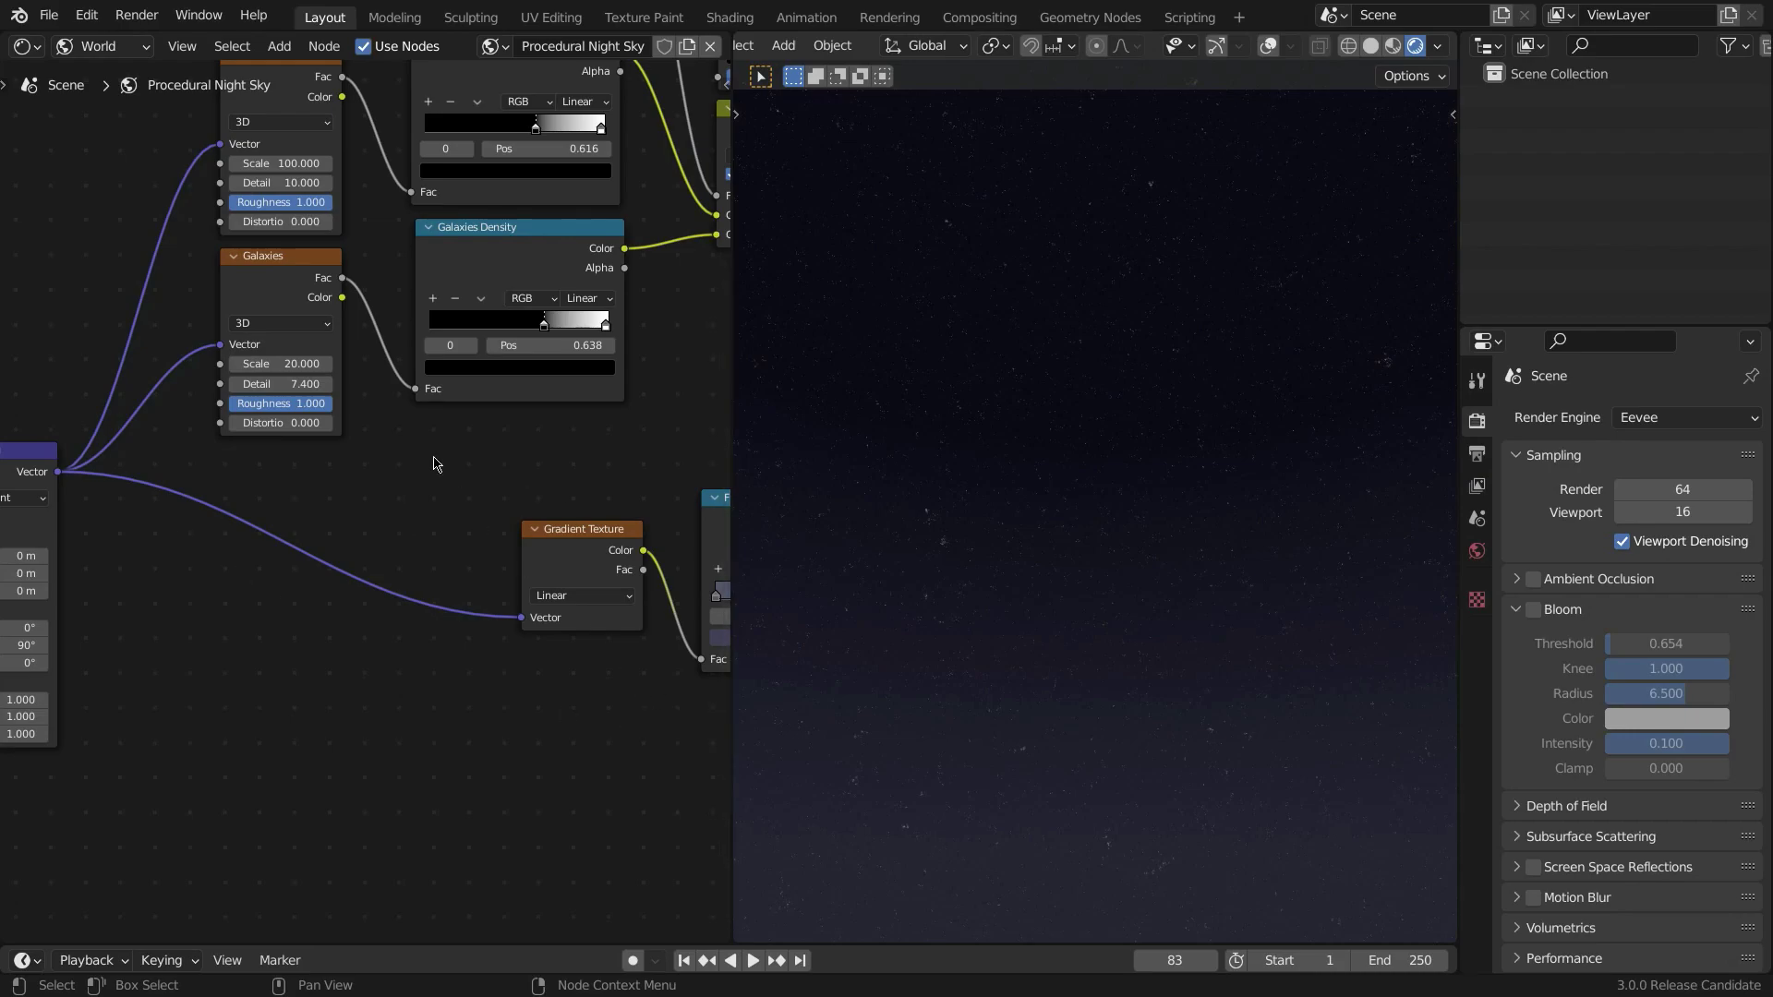
middle_drag(35, 487, 163, 512)
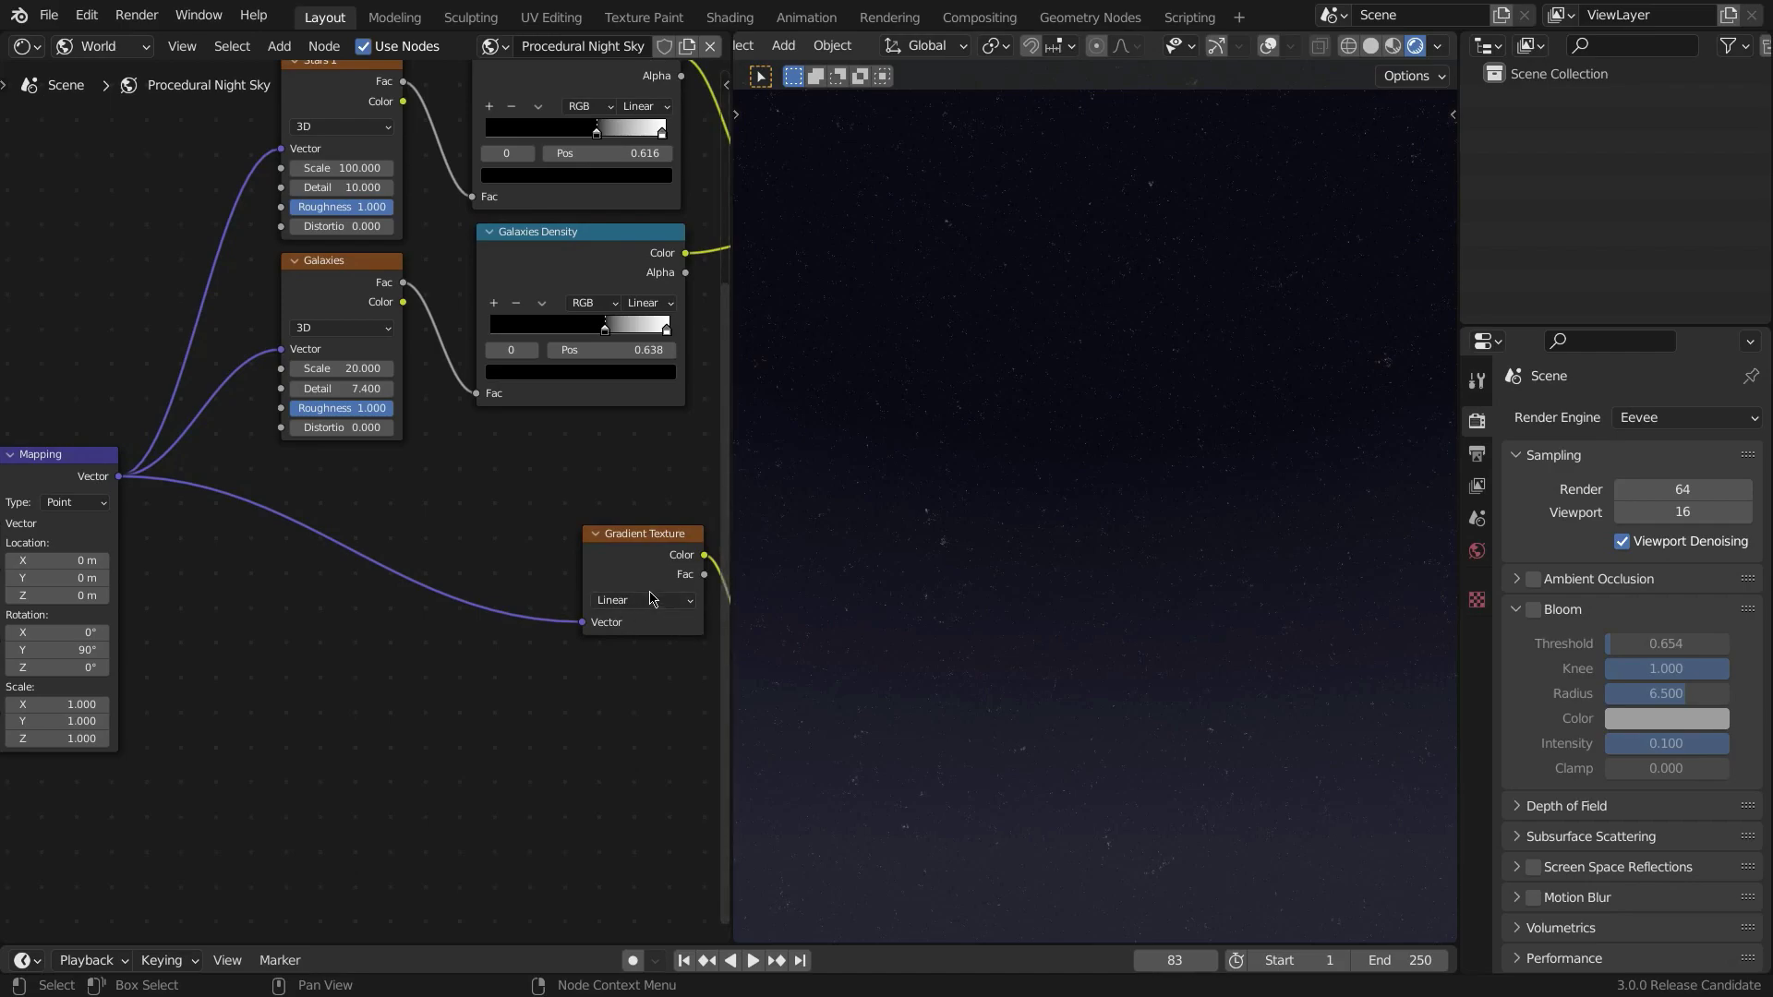
middle_drag(560, 605, 274, 588)
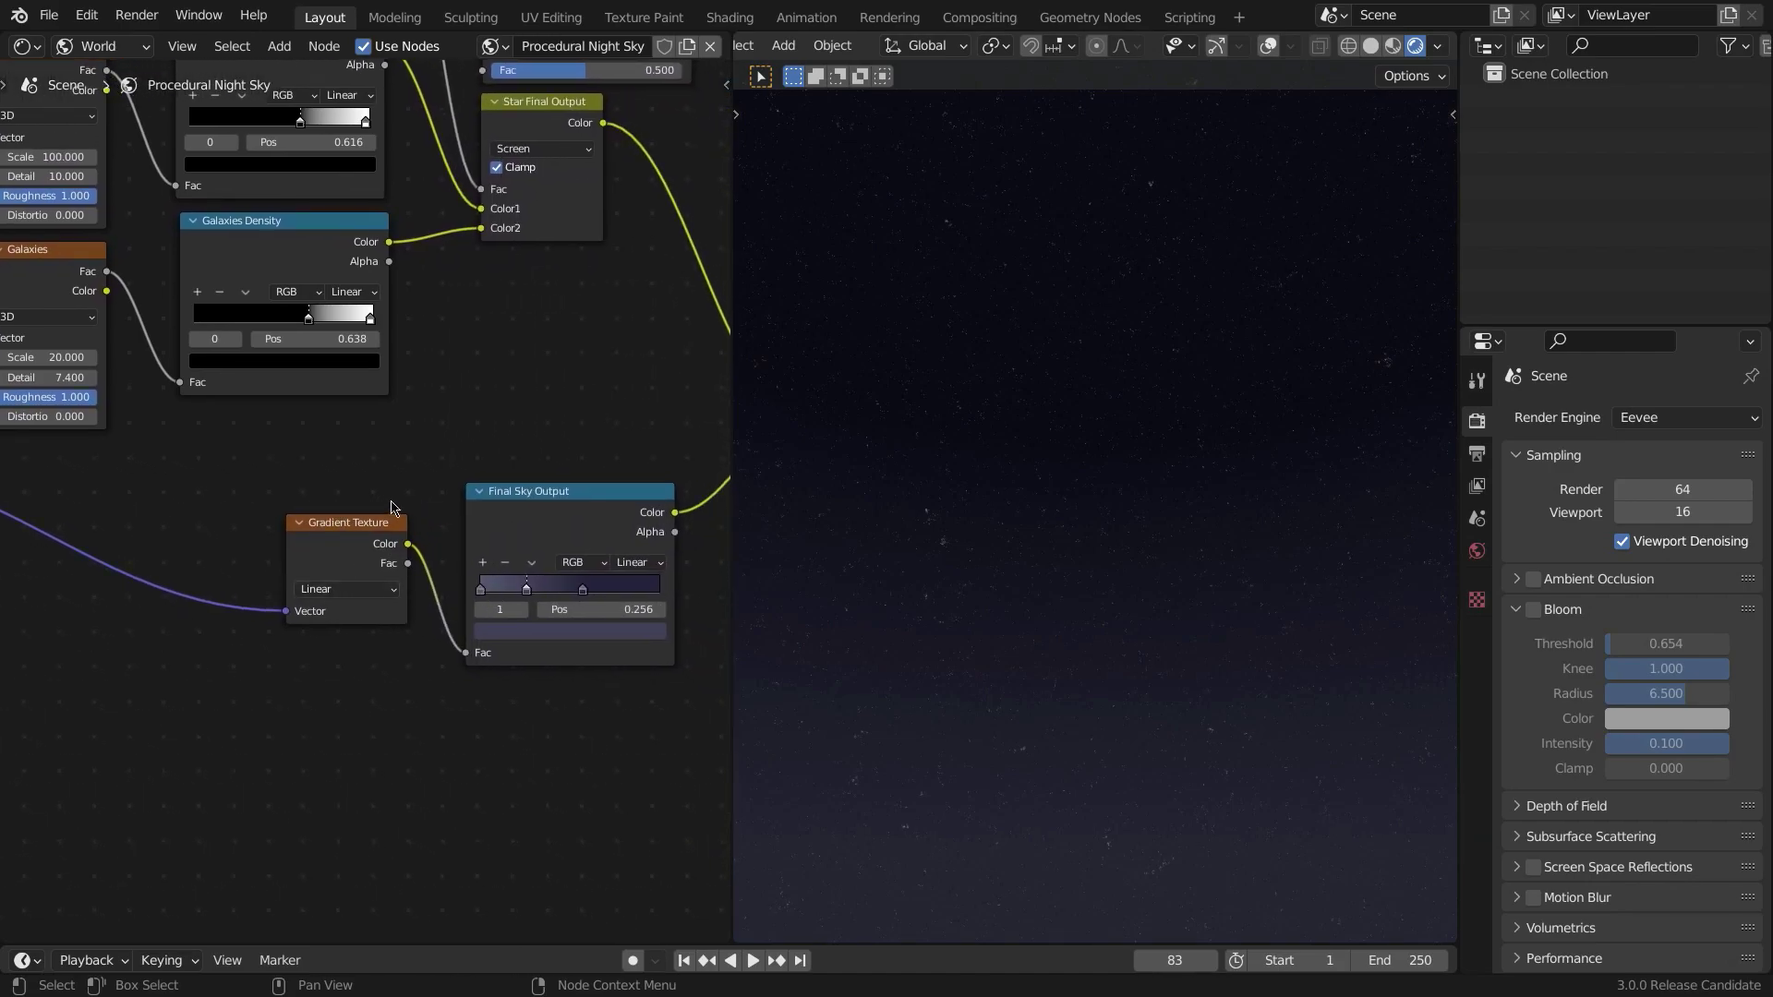
middle_drag(529, 628, 409, 586)
scroll(409, 586, up, 2)
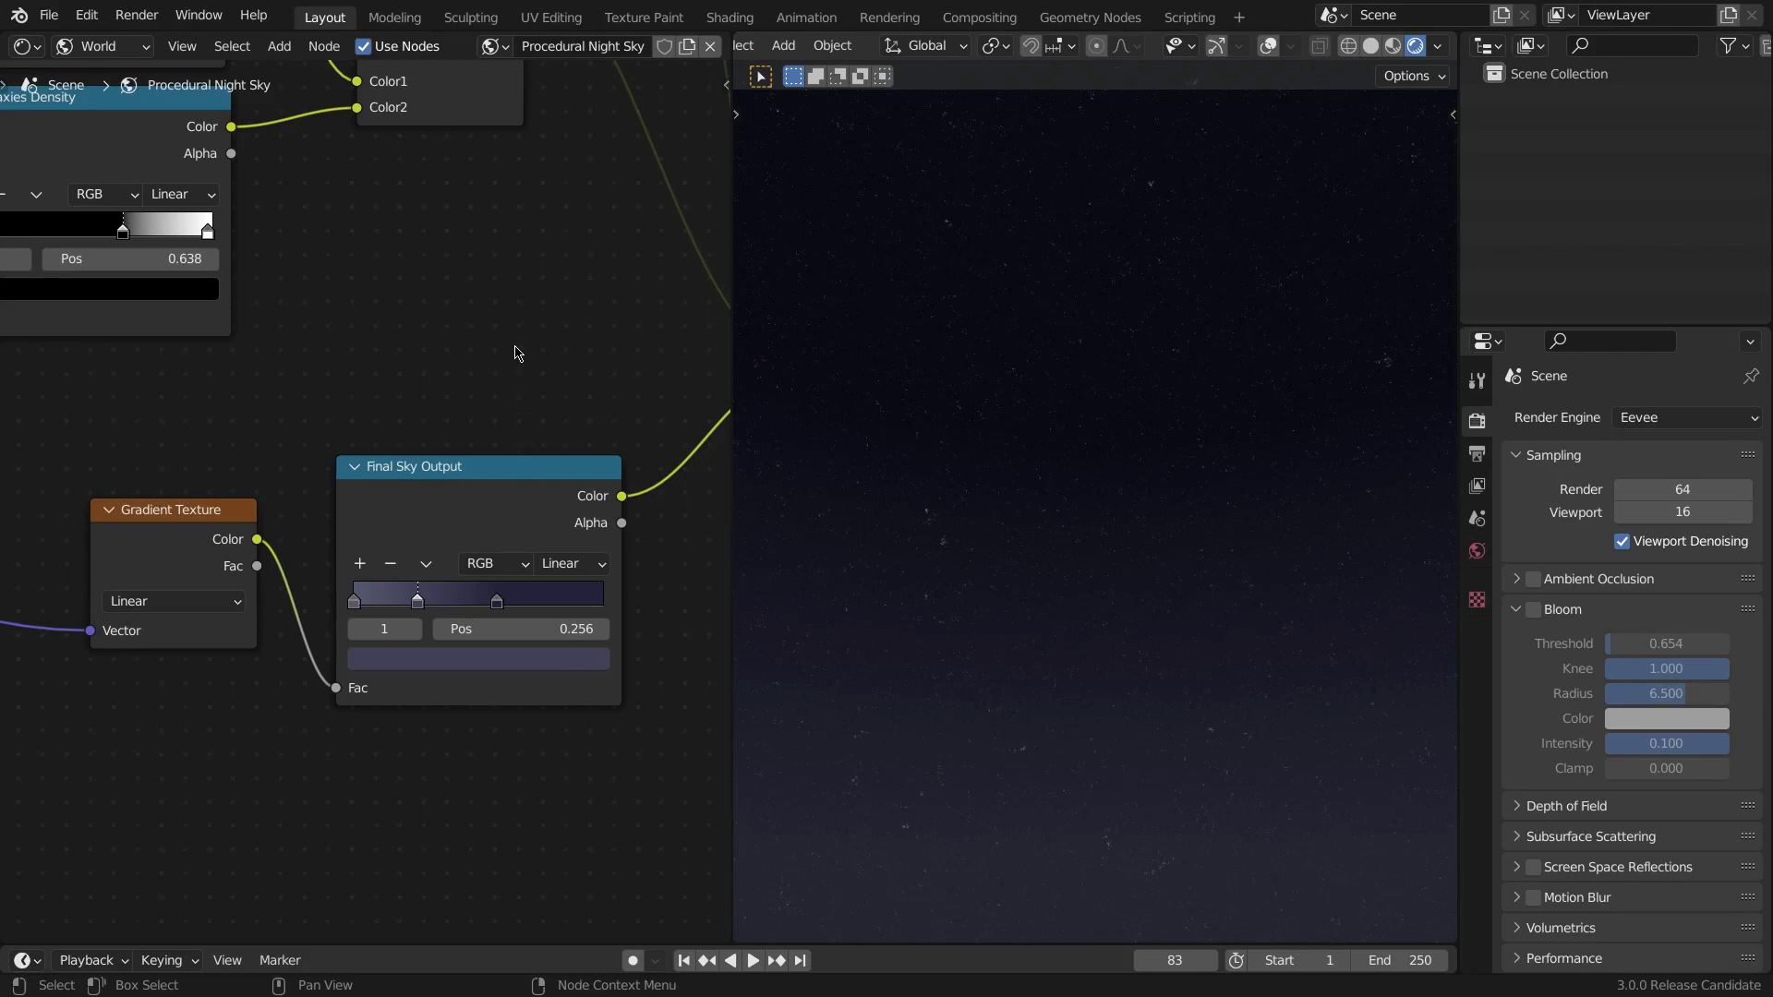
key(shift+a)
click(508, 311)
text(col)
key(Return)
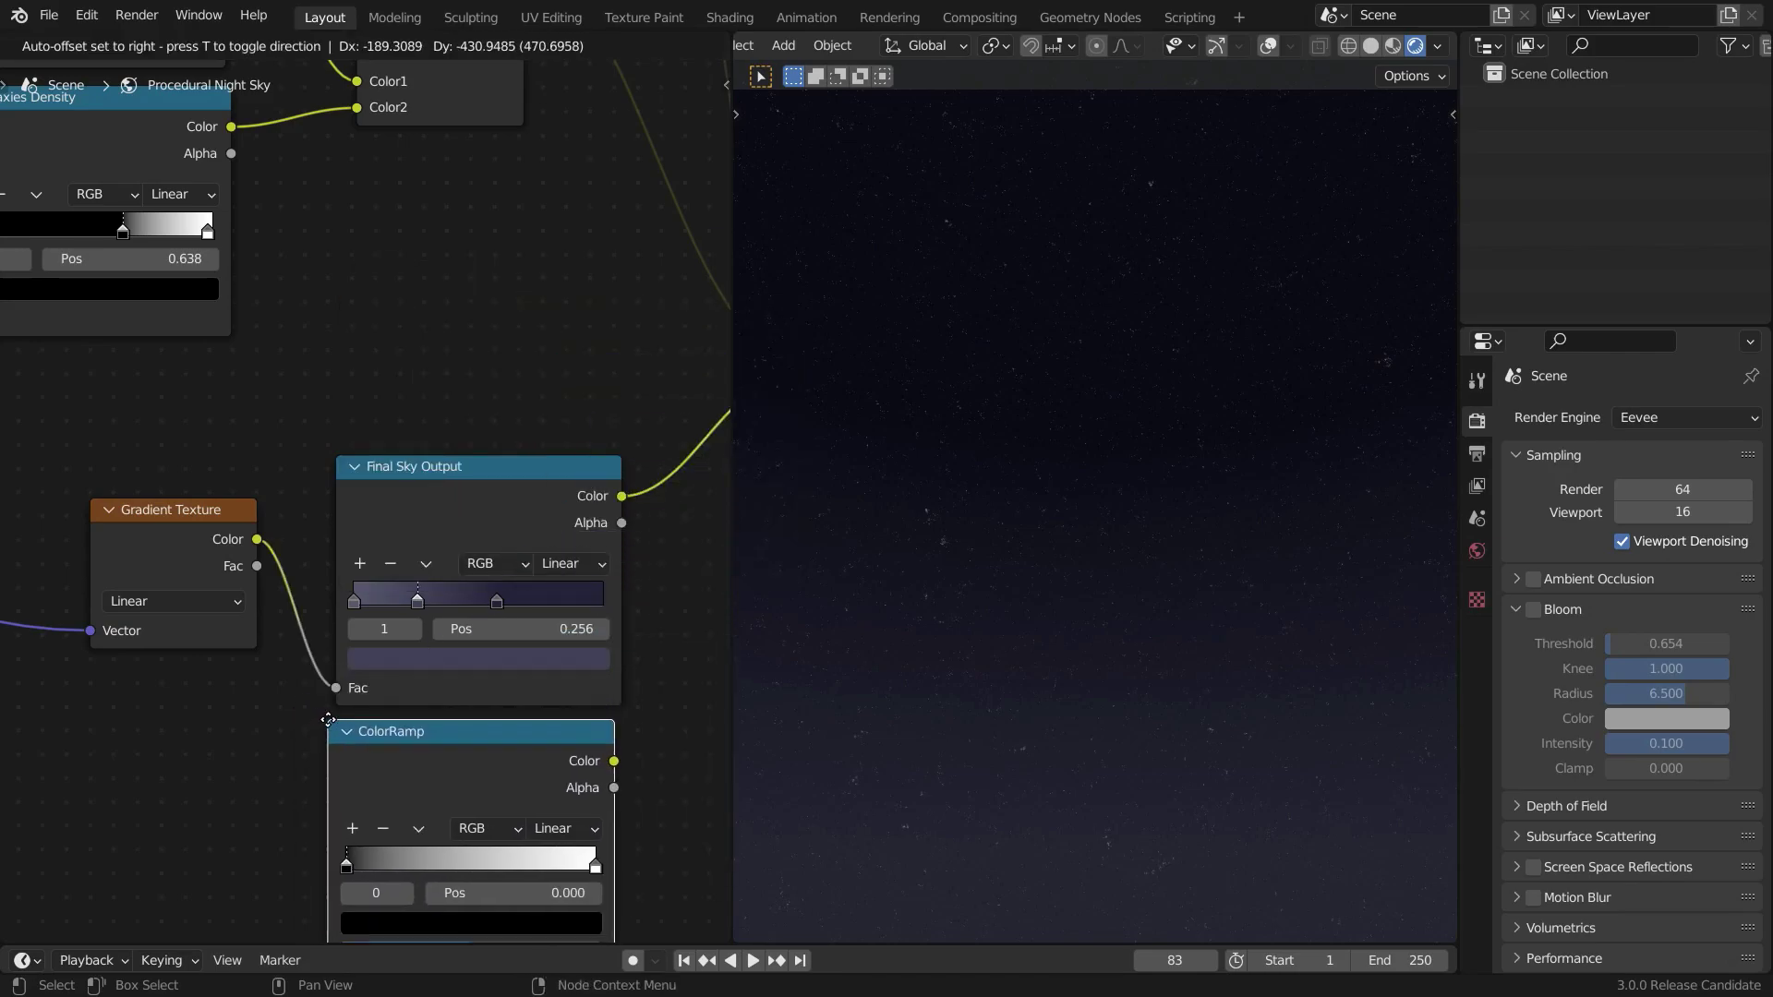
click(332, 718)
- Compare the Final Sky Output color stops with the sky's horizon-to-zenith gradient in the rendered view
middle_drag(374, 697, 338, 508)
scroll(471, 540, up, 1)
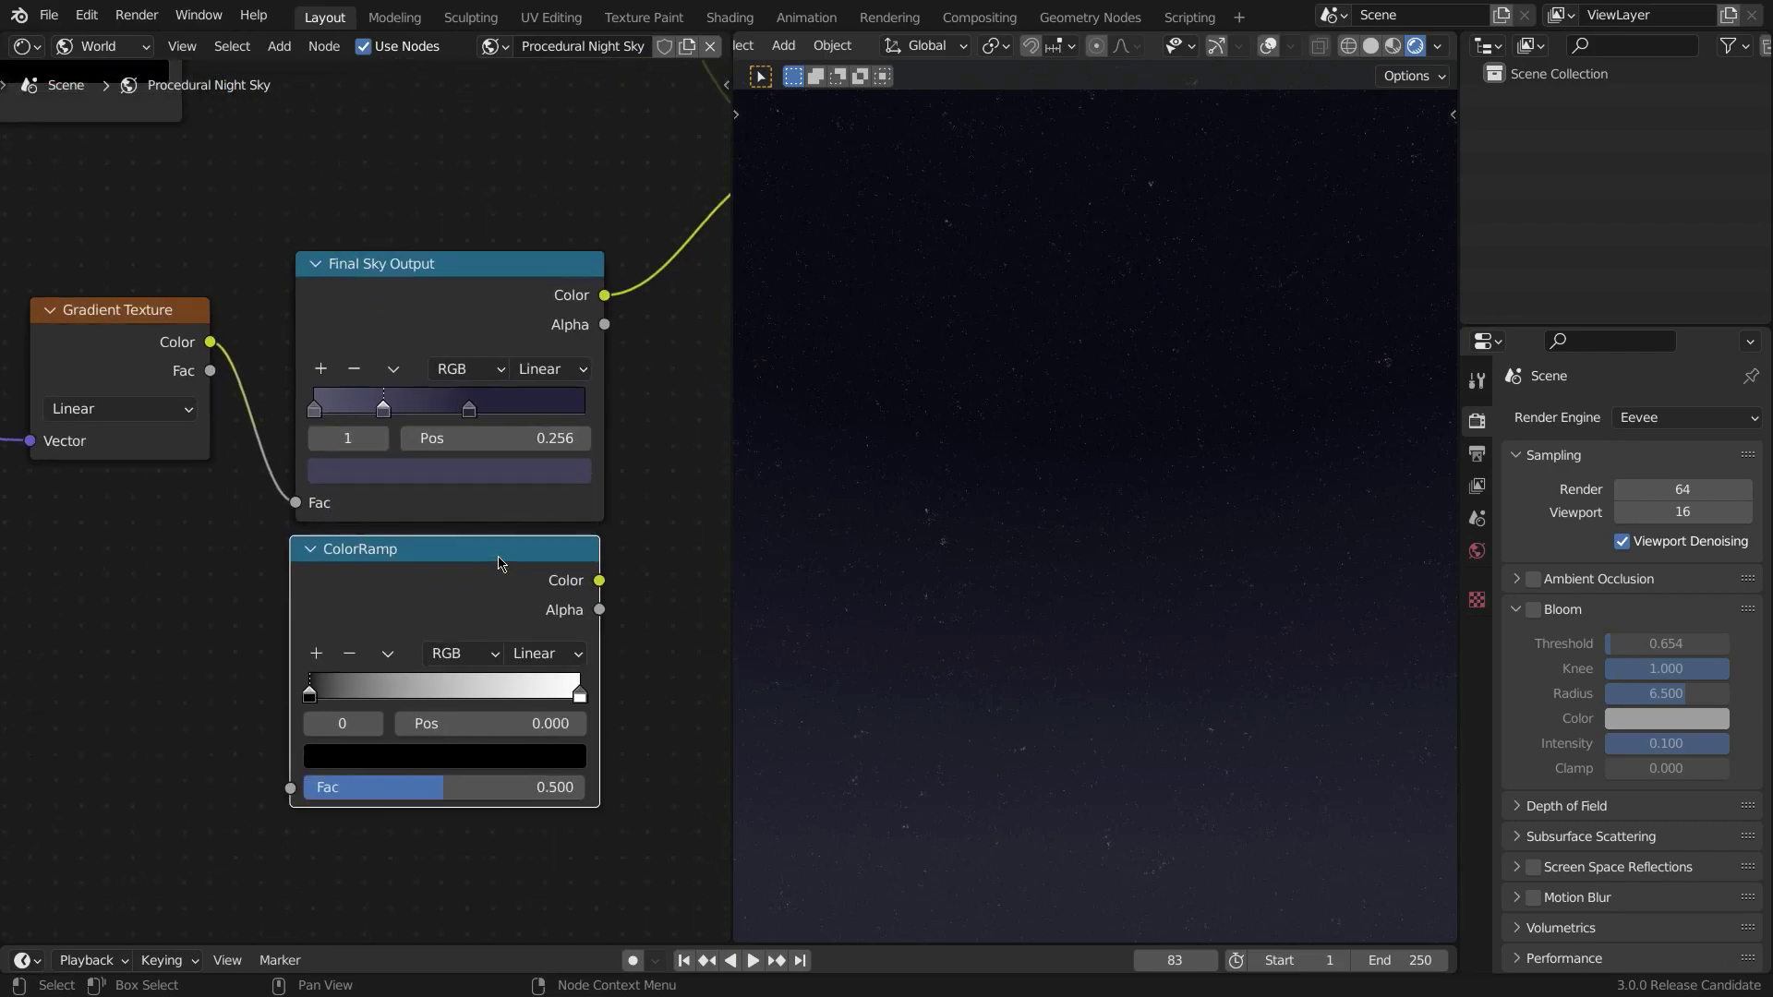
scroll(499, 561, up, 1)
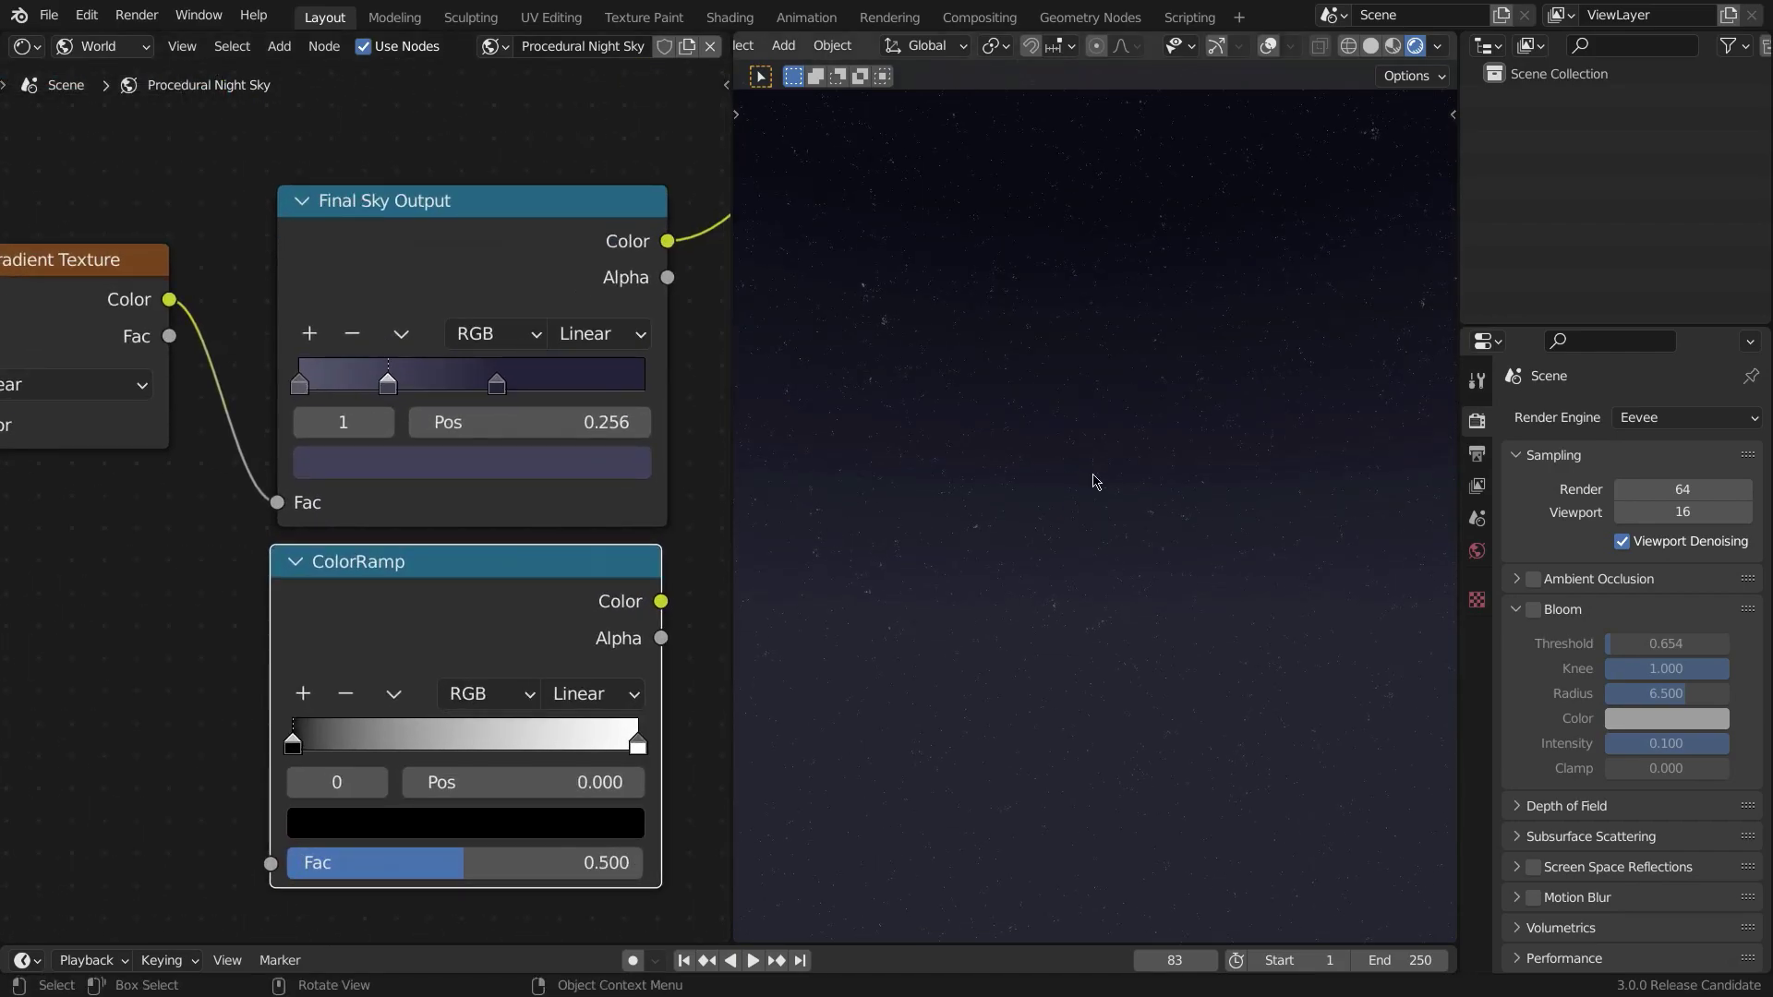
middle_drag(843, 720, 1151, 696)
middle_drag(1127, 523, 882, 479)
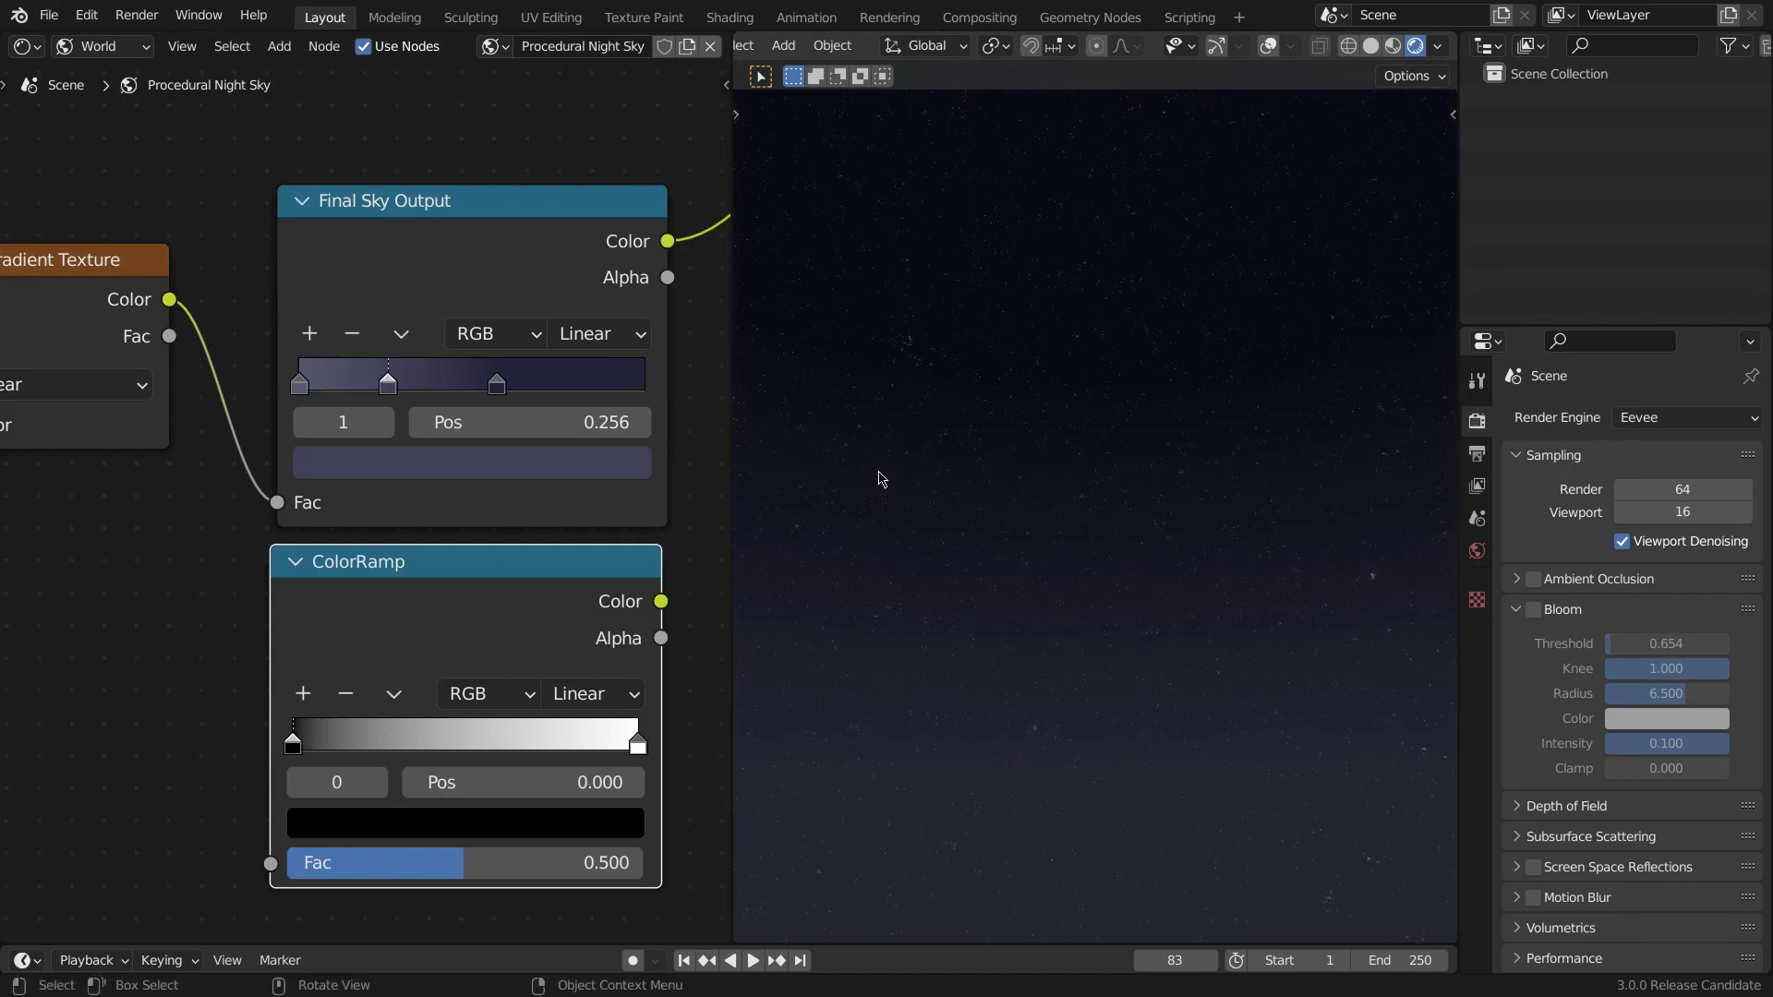
click(401, 463)
click(399, 459)
click(399, 459)
middle_drag(1165, 560, 1141, 593)
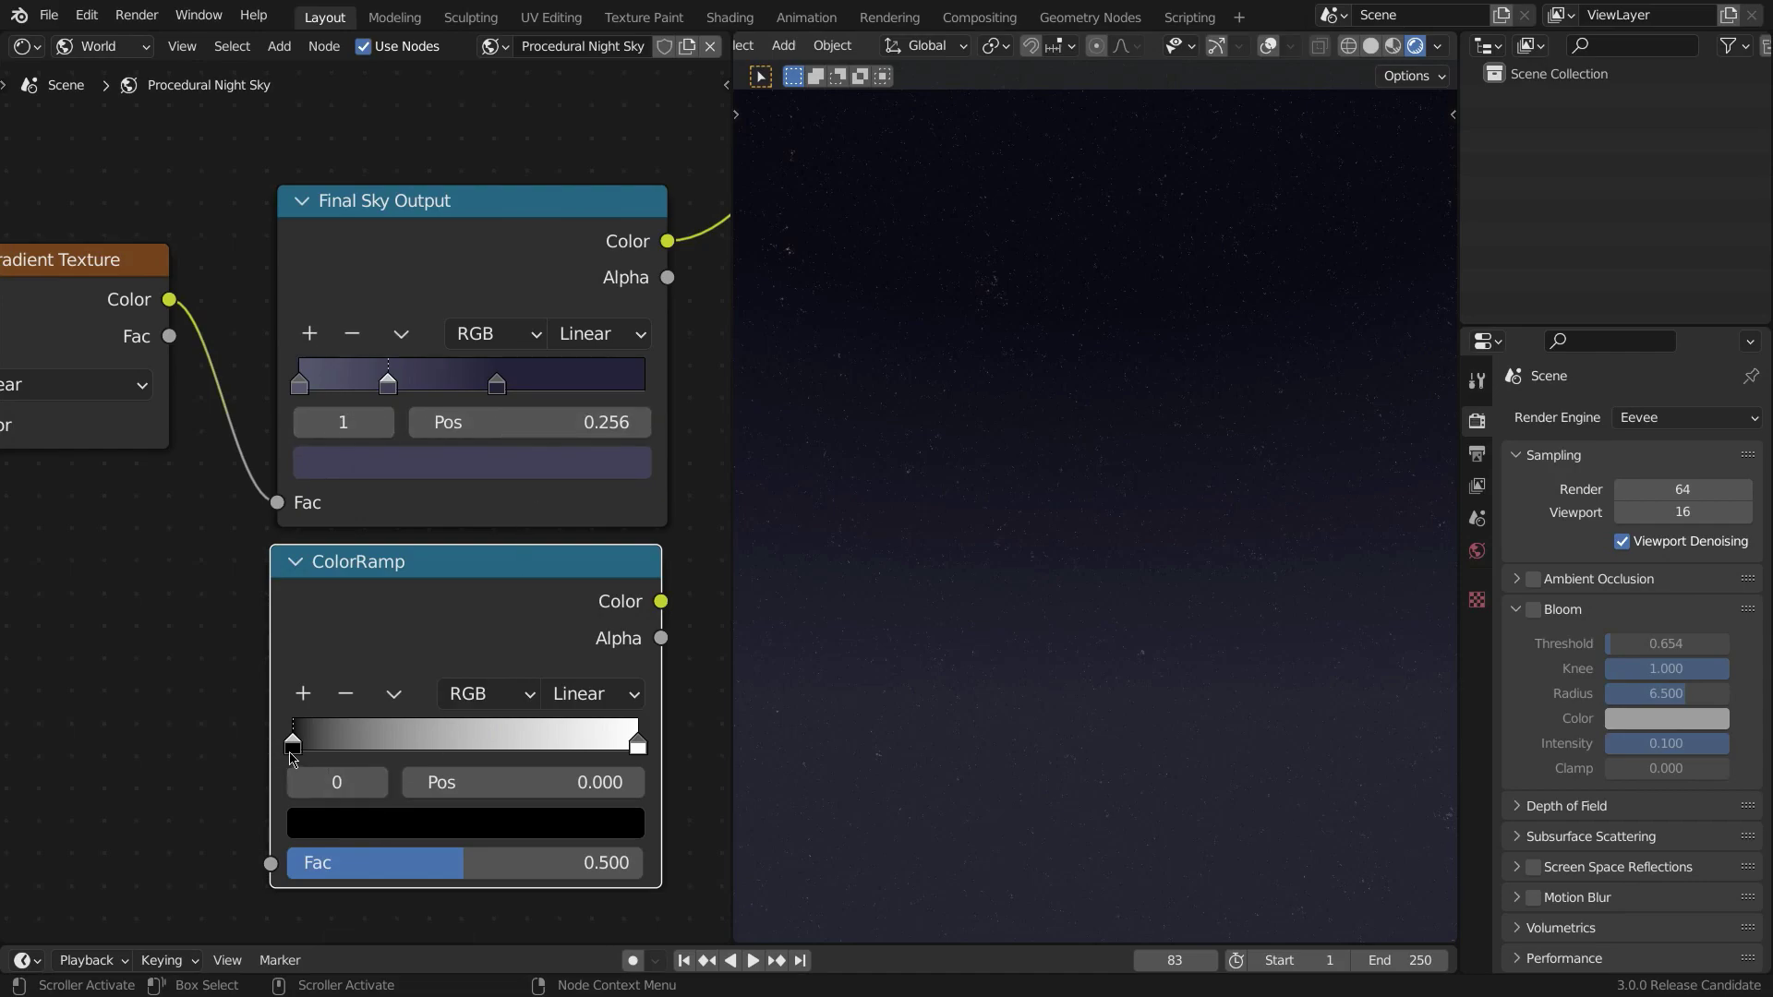
- Make the new ColorRamp's black stop light gray, move its white stop to position 0.207 and darken that stop to light gray
click(334, 825)
drag(569, 450, 570, 422)
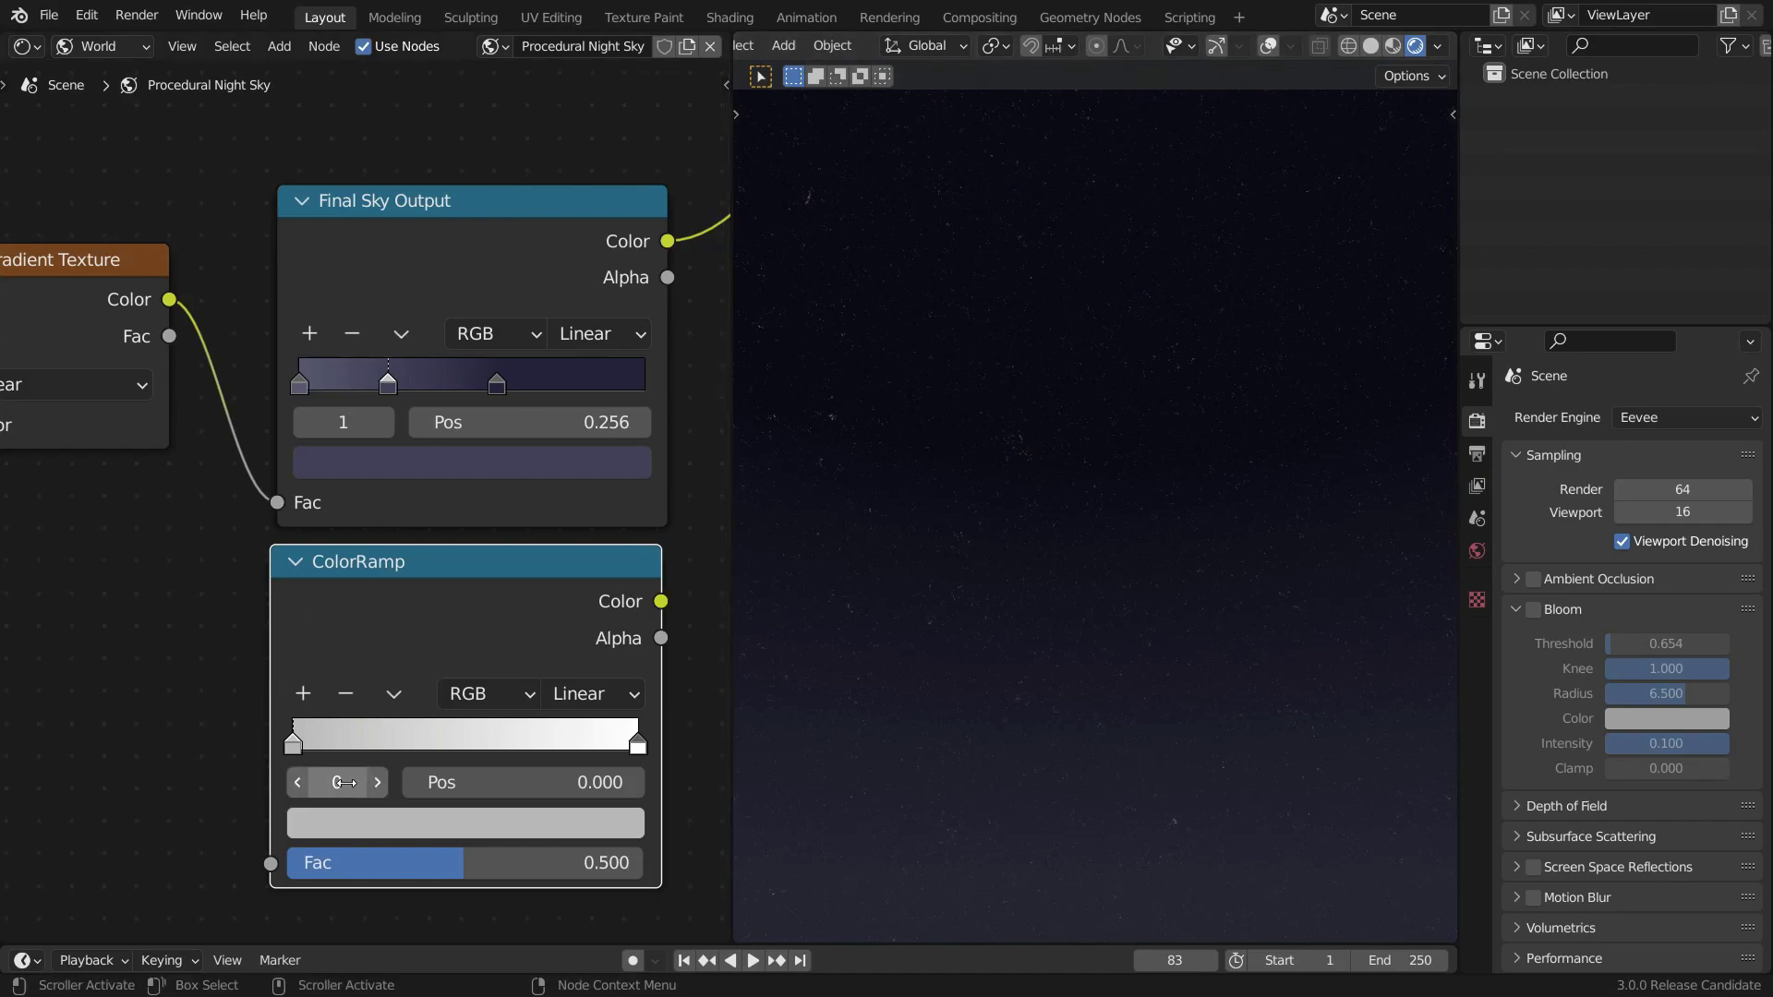
drag(637, 755, 365, 750)
click(376, 822)
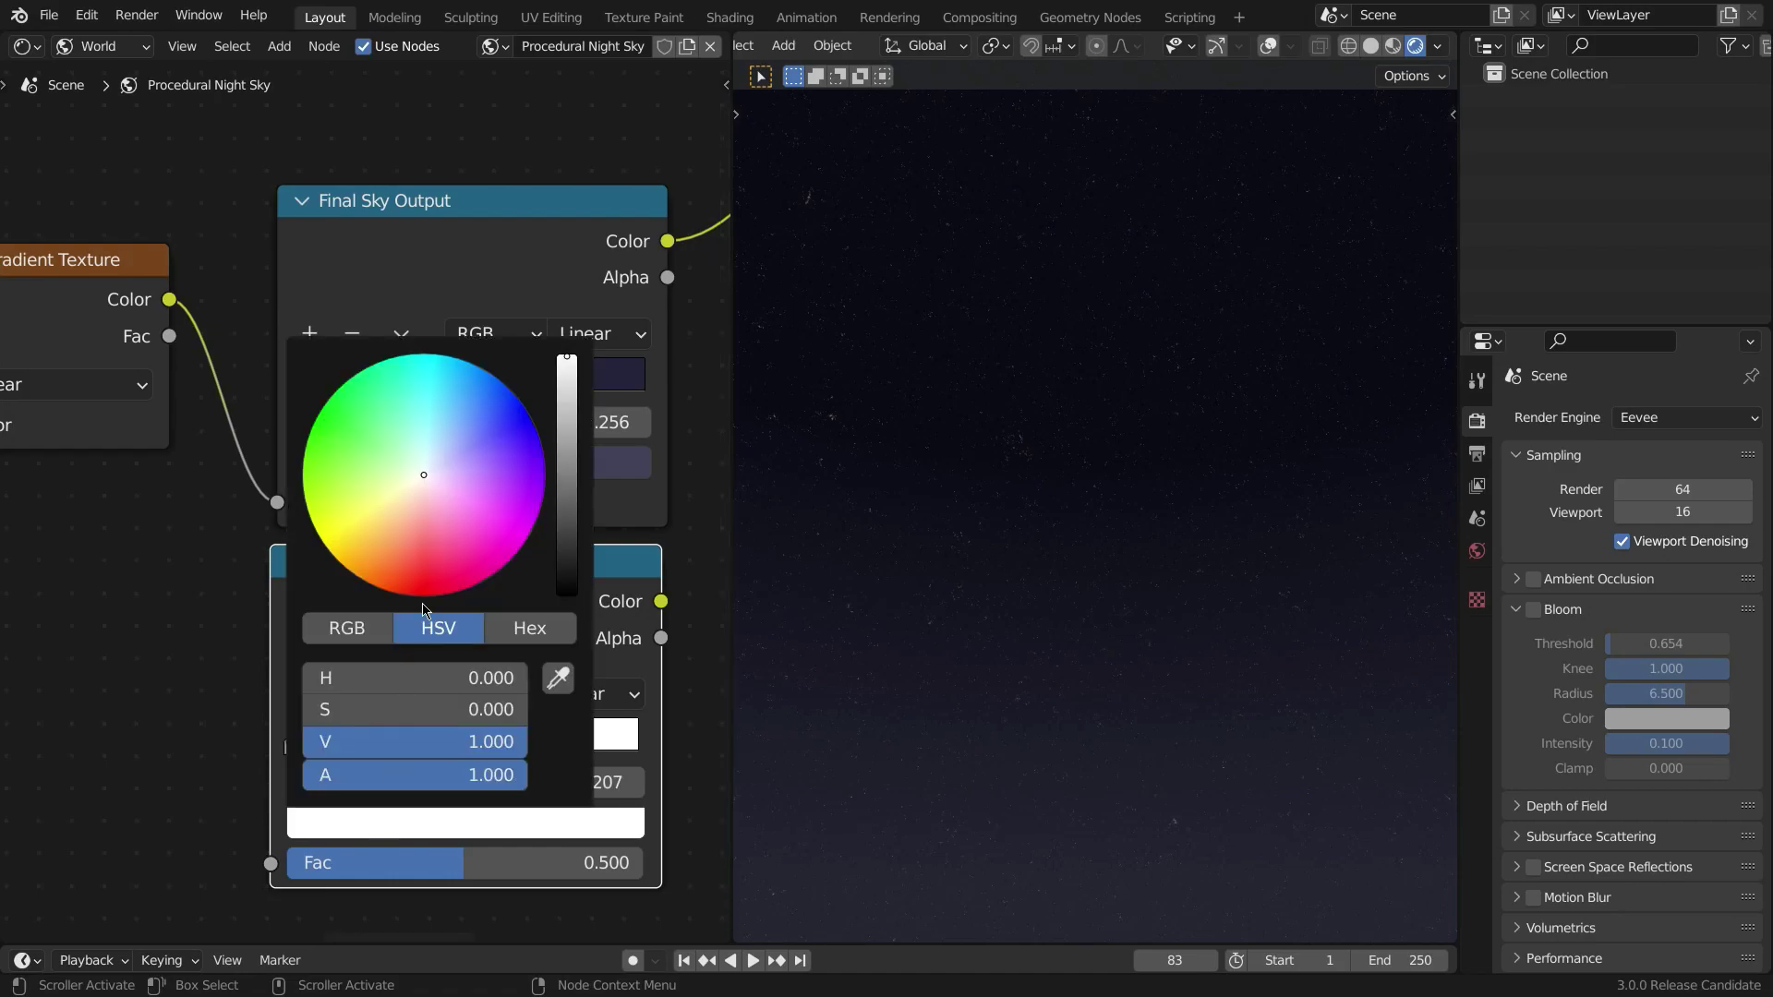
click(561, 440)
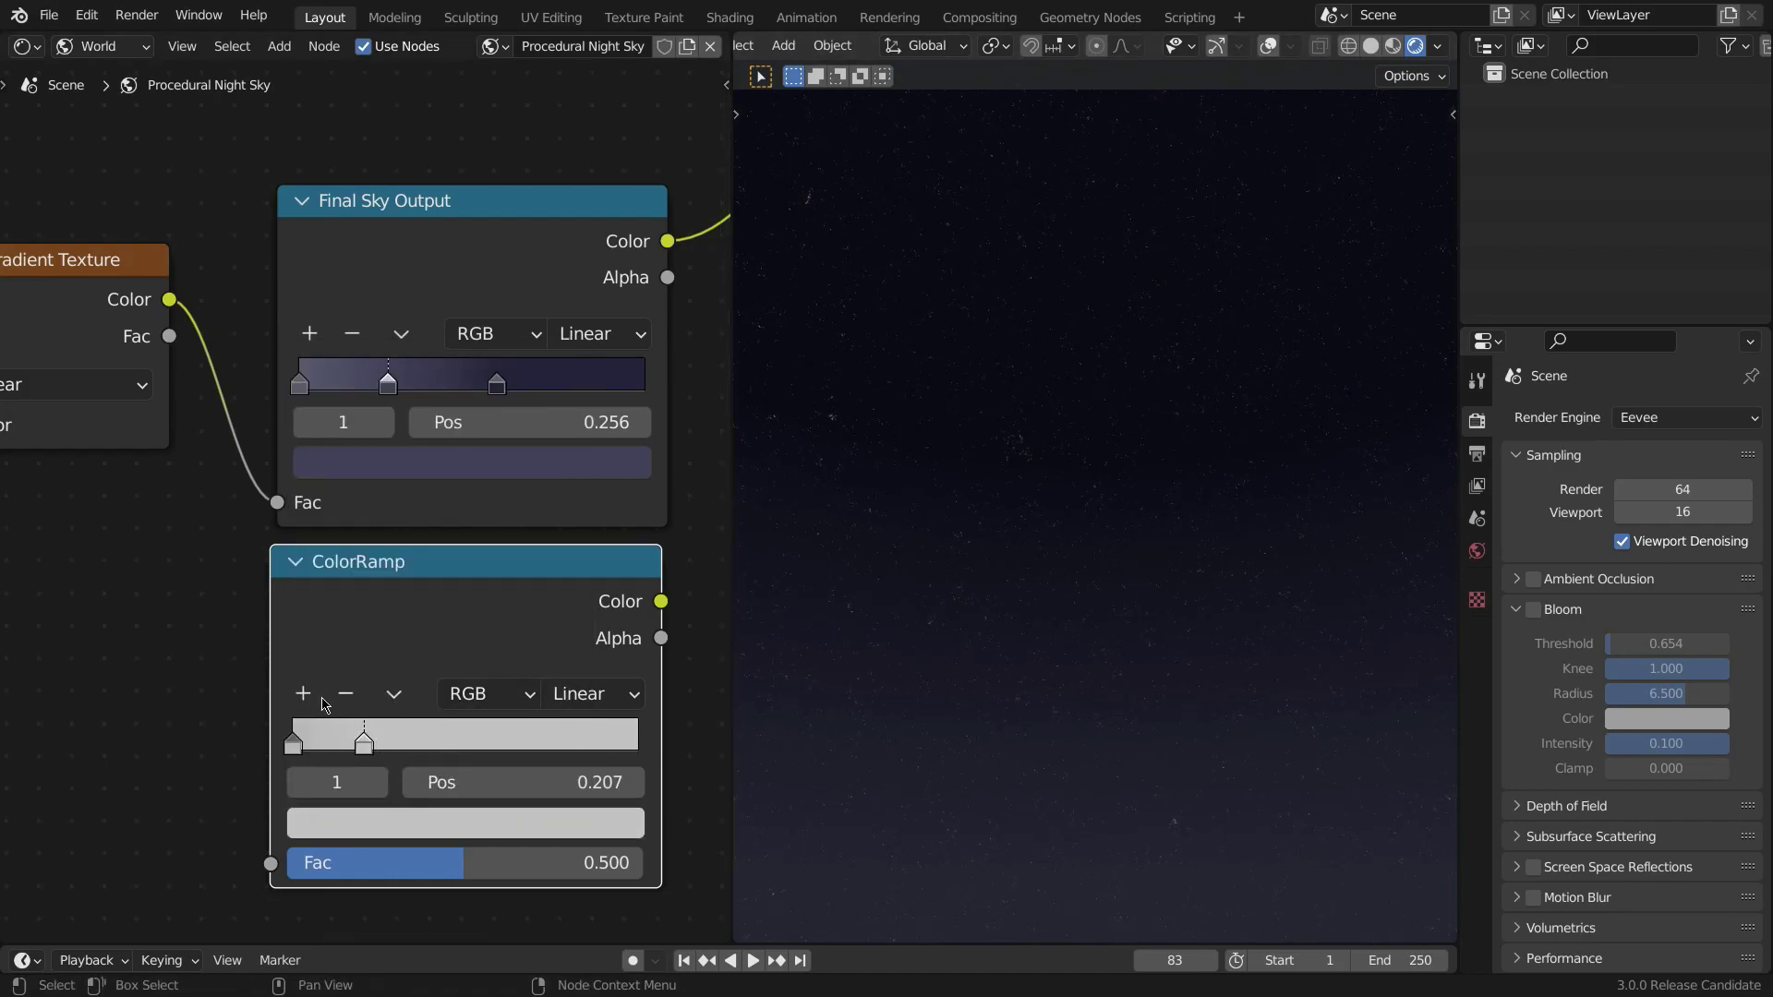
- Add another color stop to the new ColorRamp and delete the node
click(303, 693)
drag(362, 750, 407, 741)
key(x)
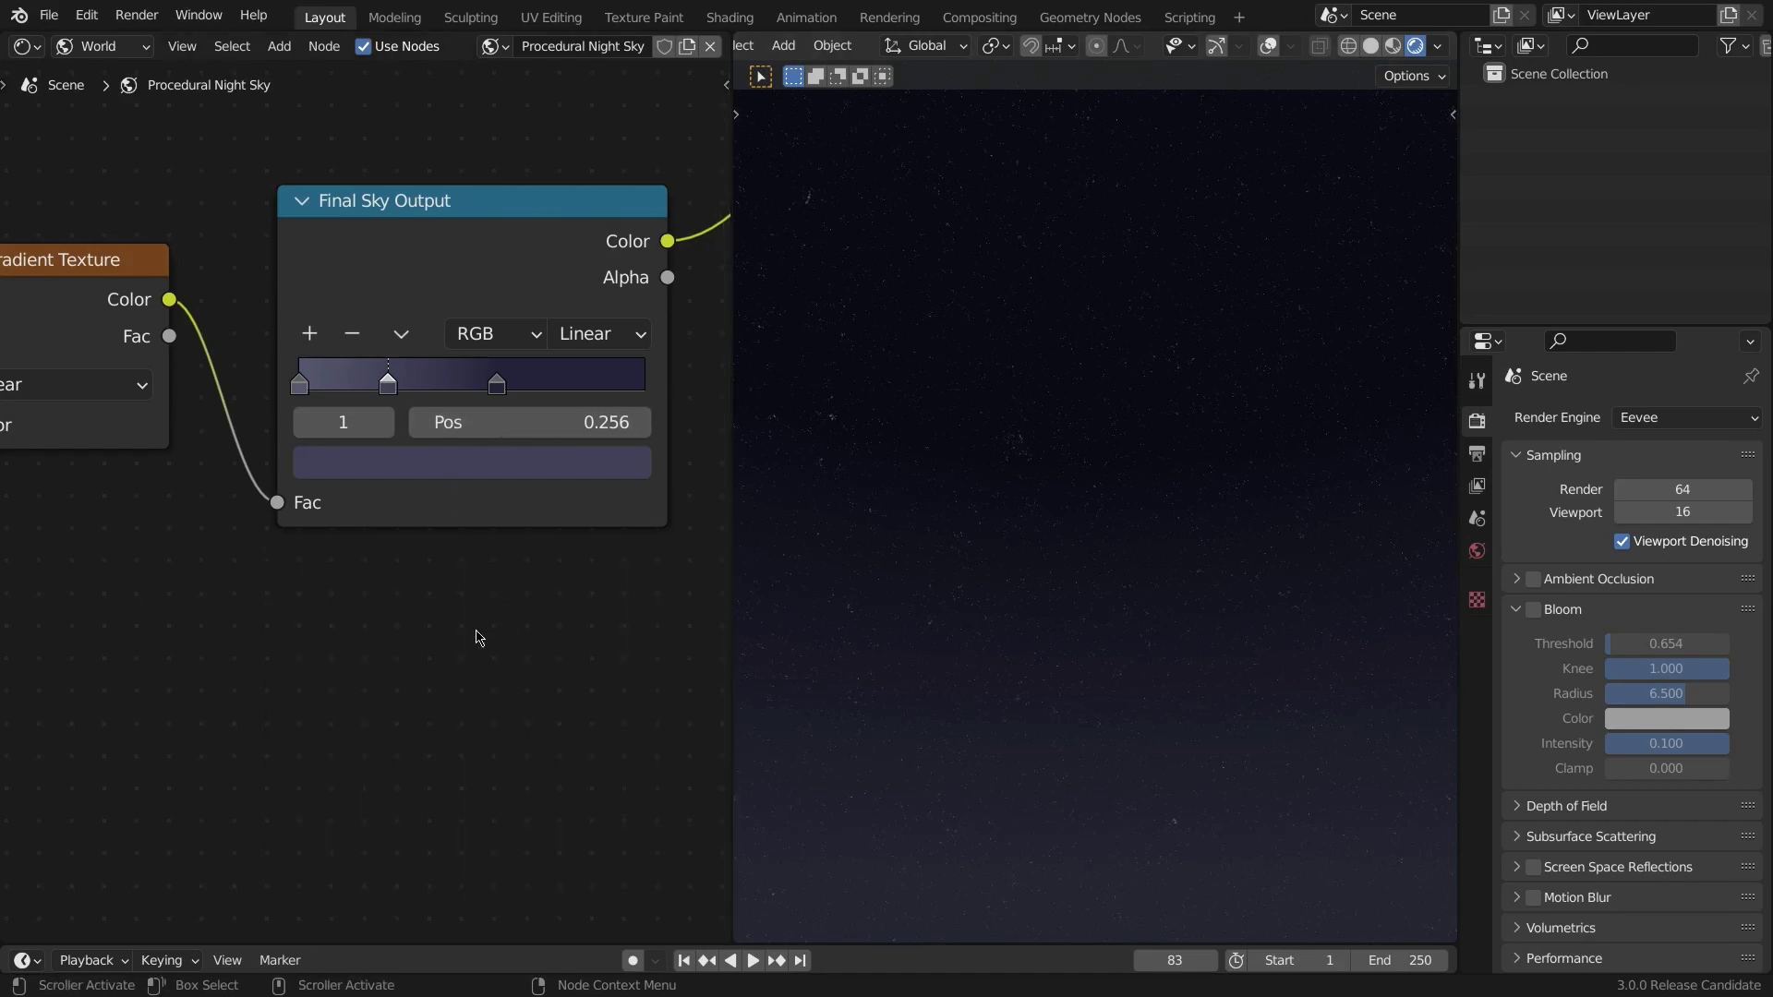
- Examine how the Gradient Texture feeds the Final Sky Output color ramp and where that ramp's color leads
middle_drag(580, 406, 566, 695)
scroll(435, 402, down, 3)
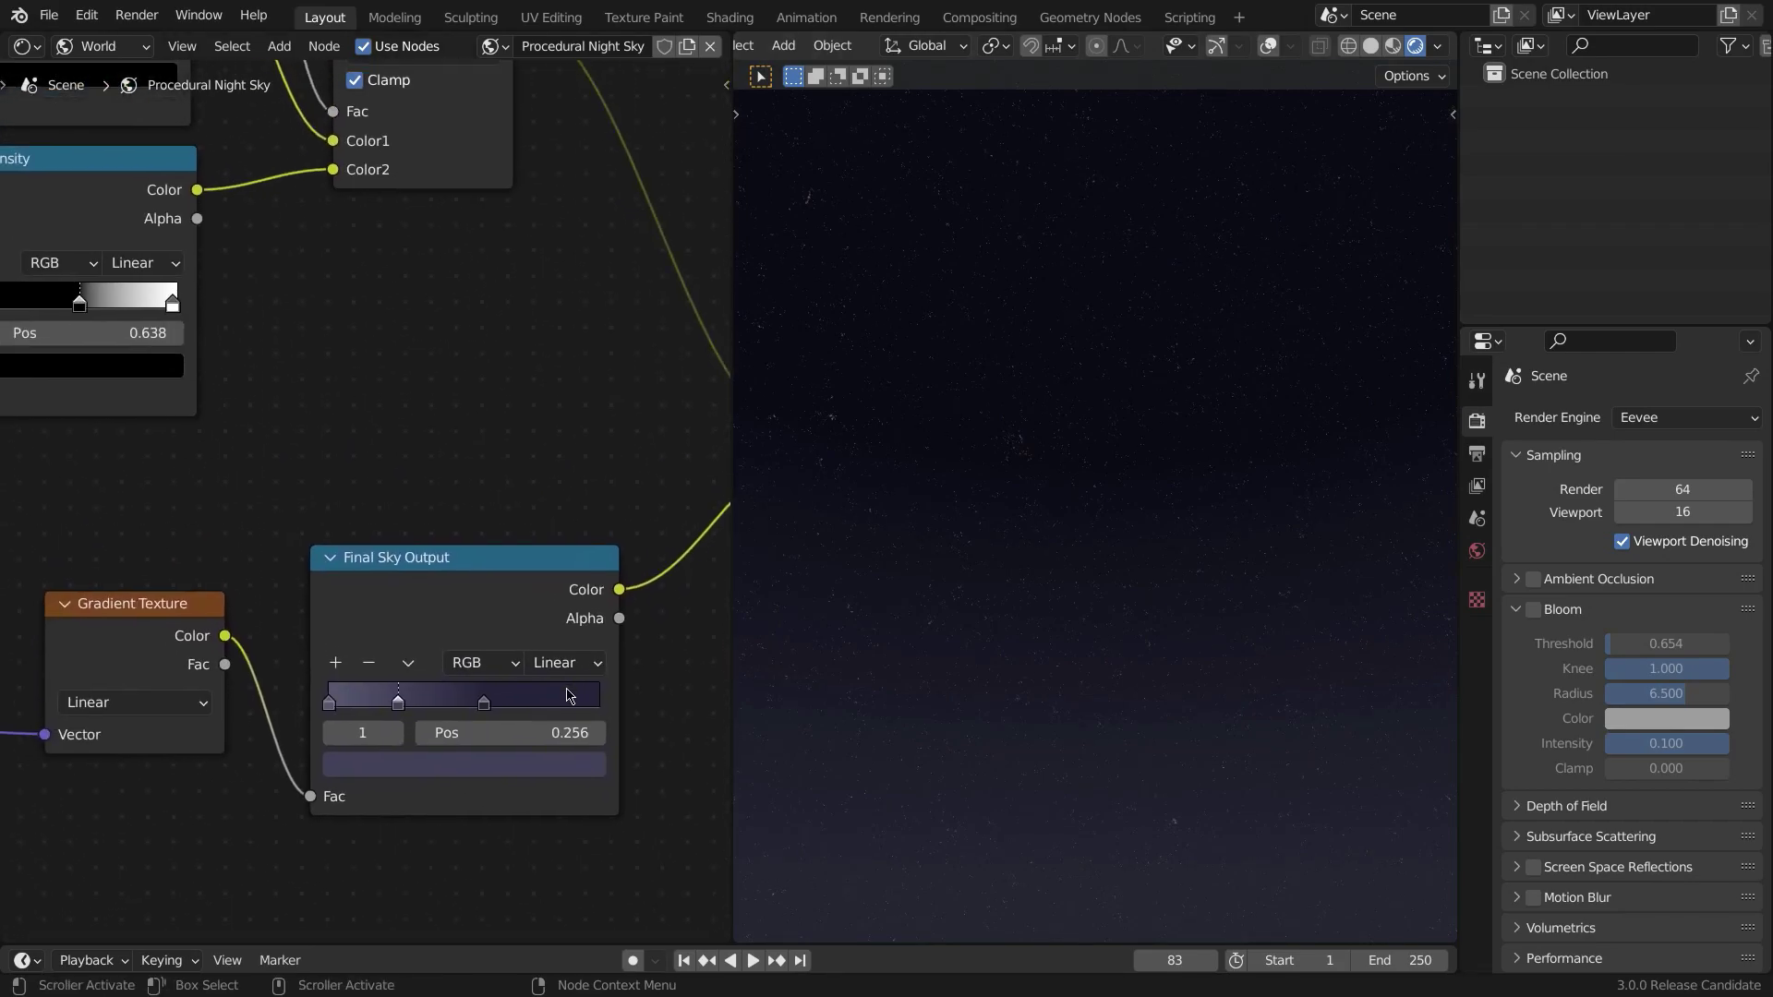
scroll(431, 685, down, 1)
click(397, 554)
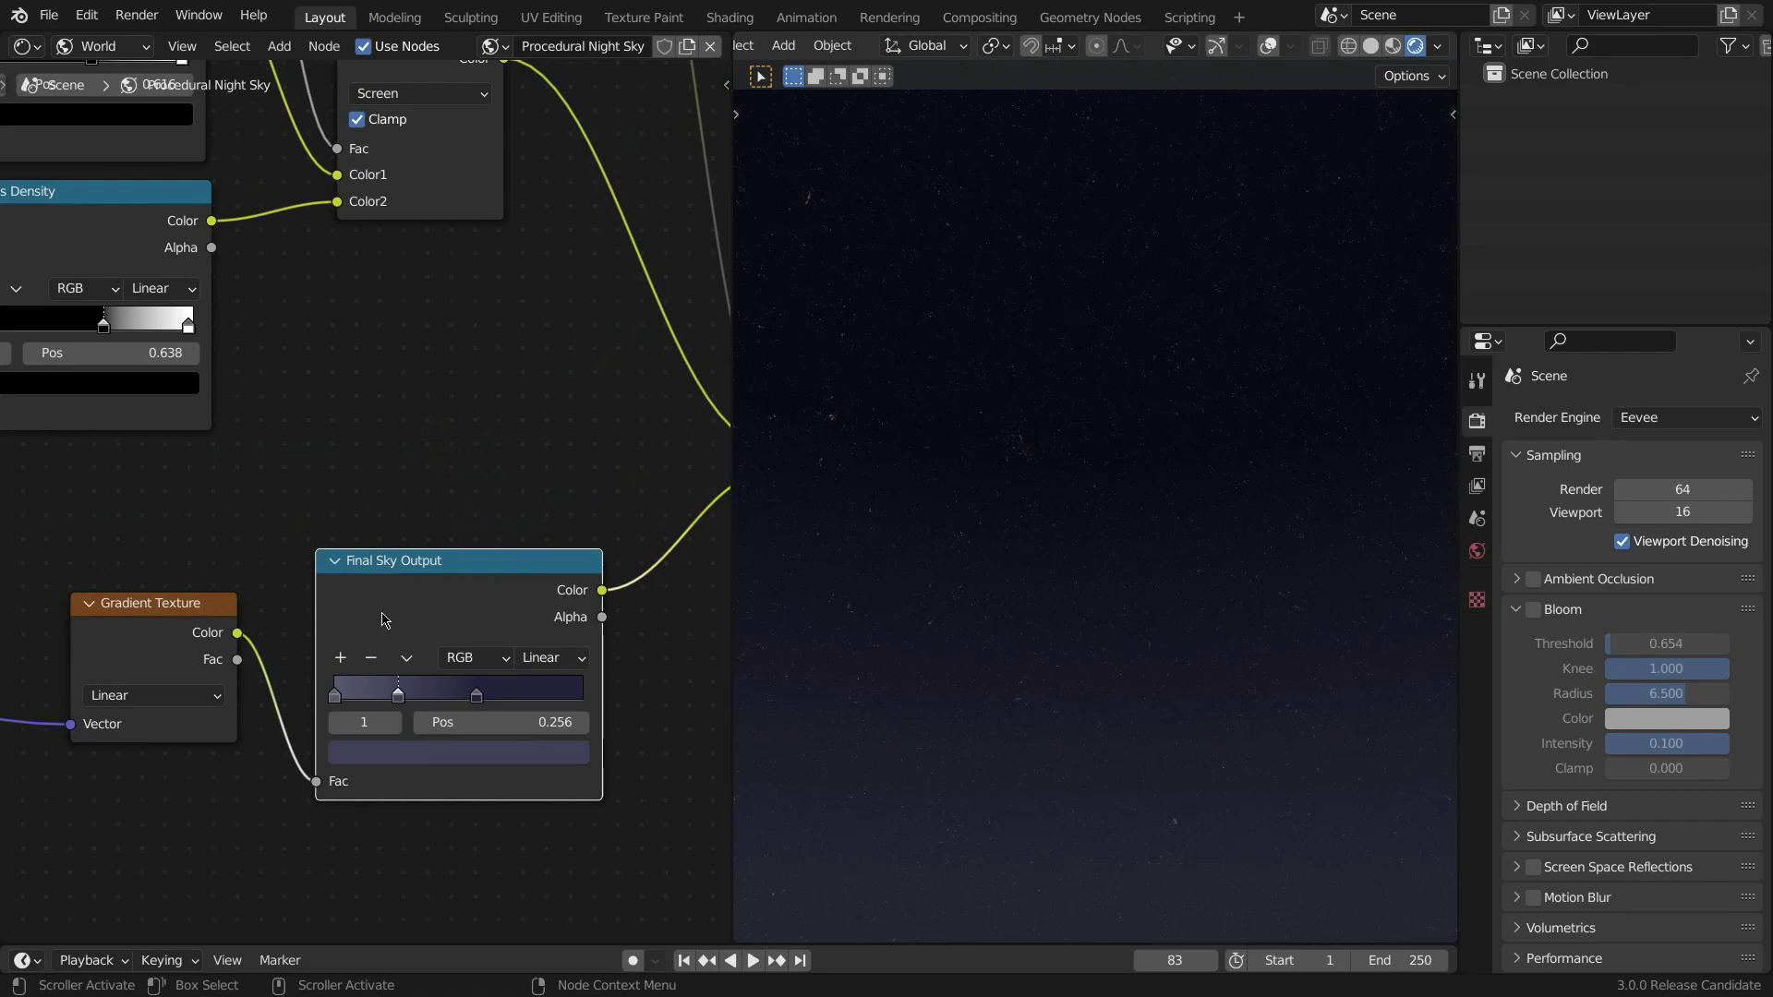
scroll(377, 580, up, 1)
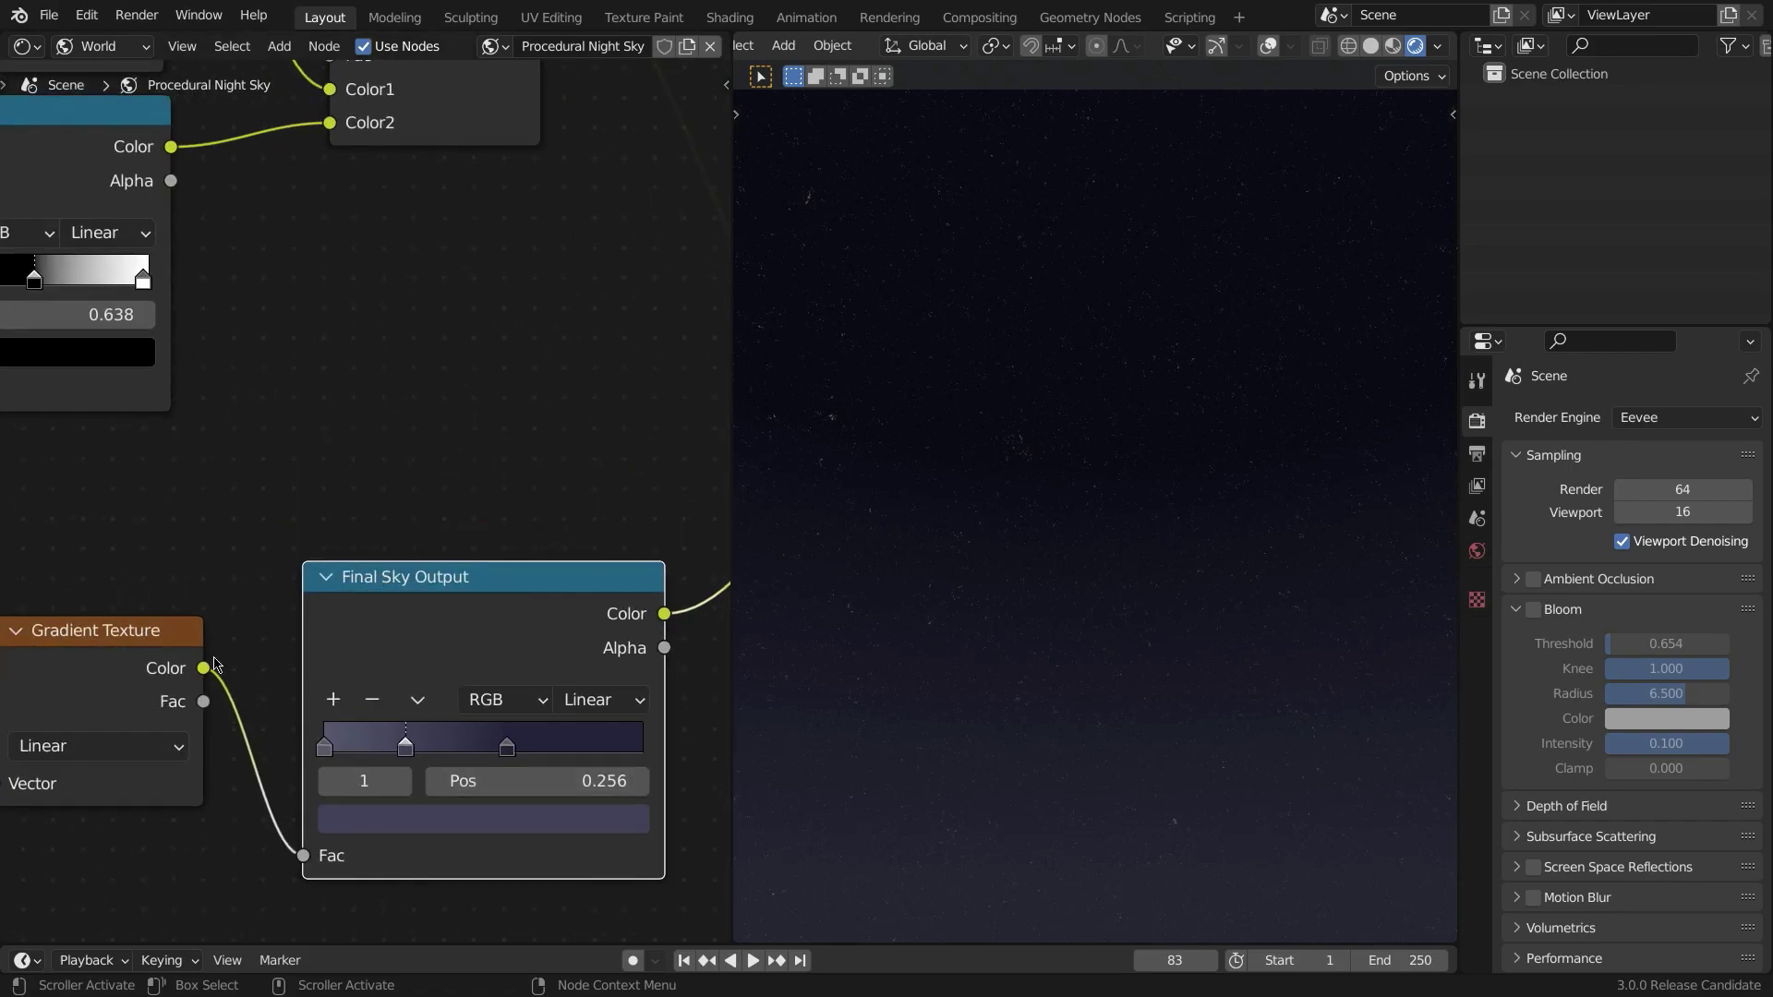
scroll(465, 500, down, 3)
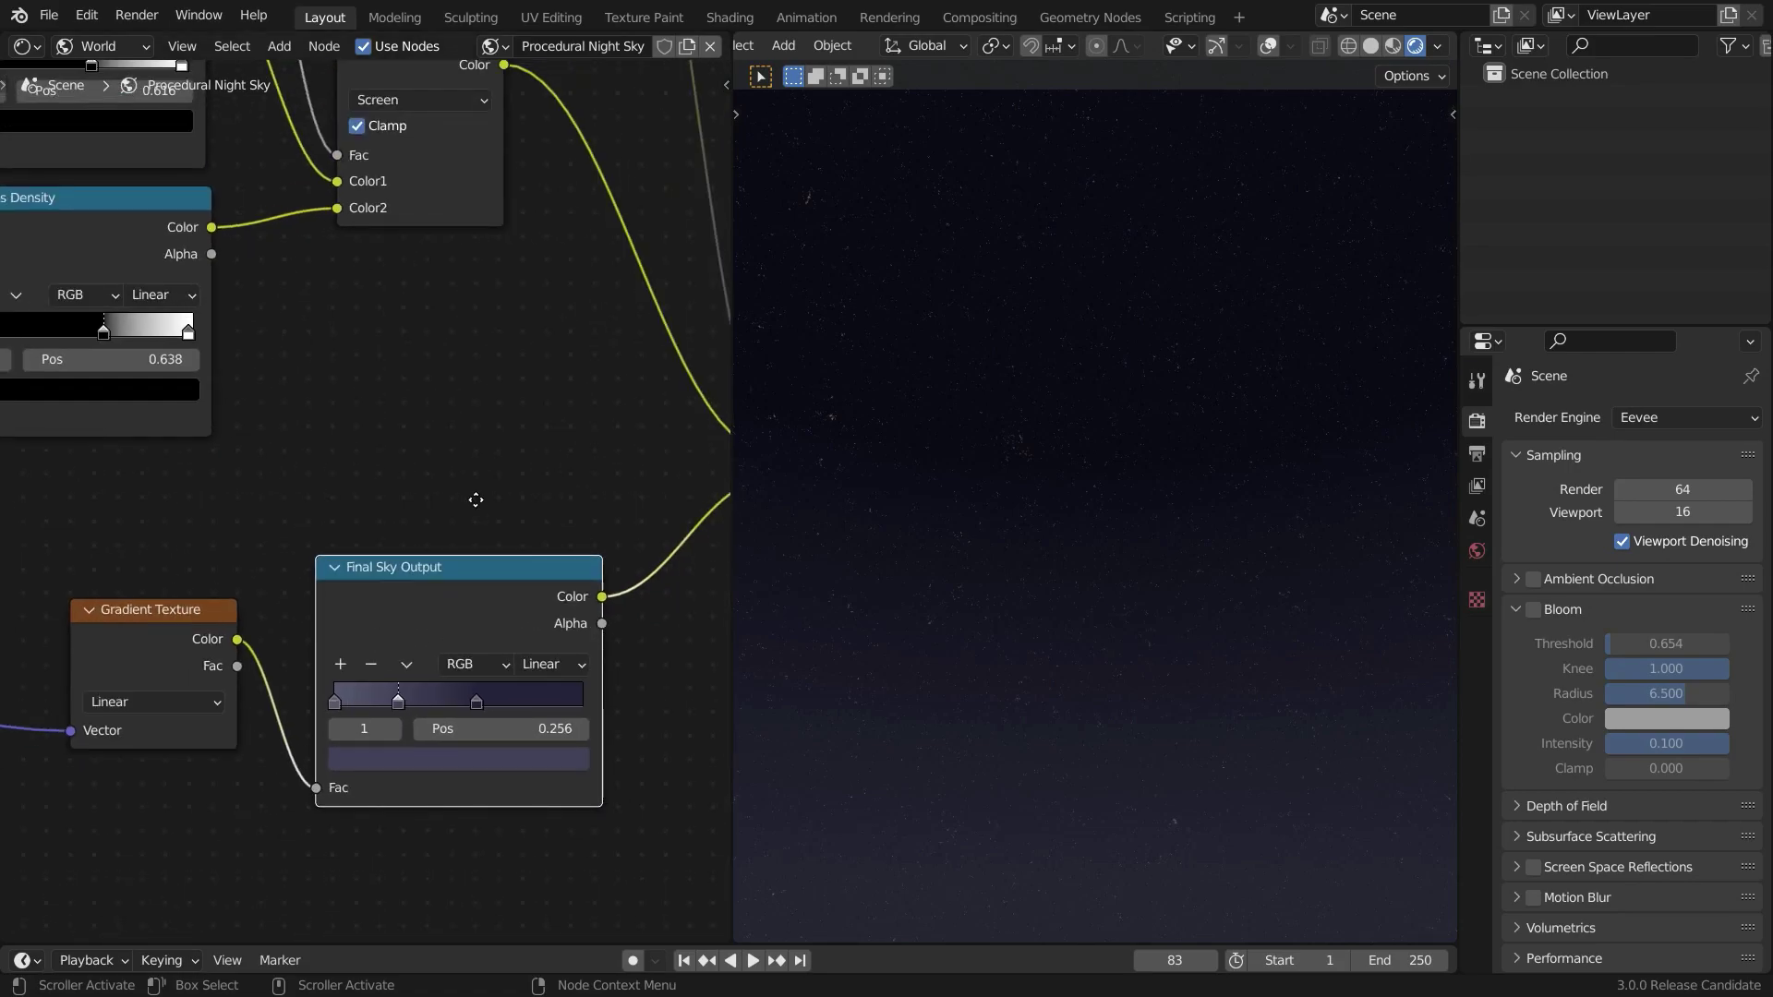
middle_drag(473, 500, 430, 583)
scroll(483, 562, up, 3)
scroll(407, 409, down, 3)
middle_drag(313, 418, 307, 454)
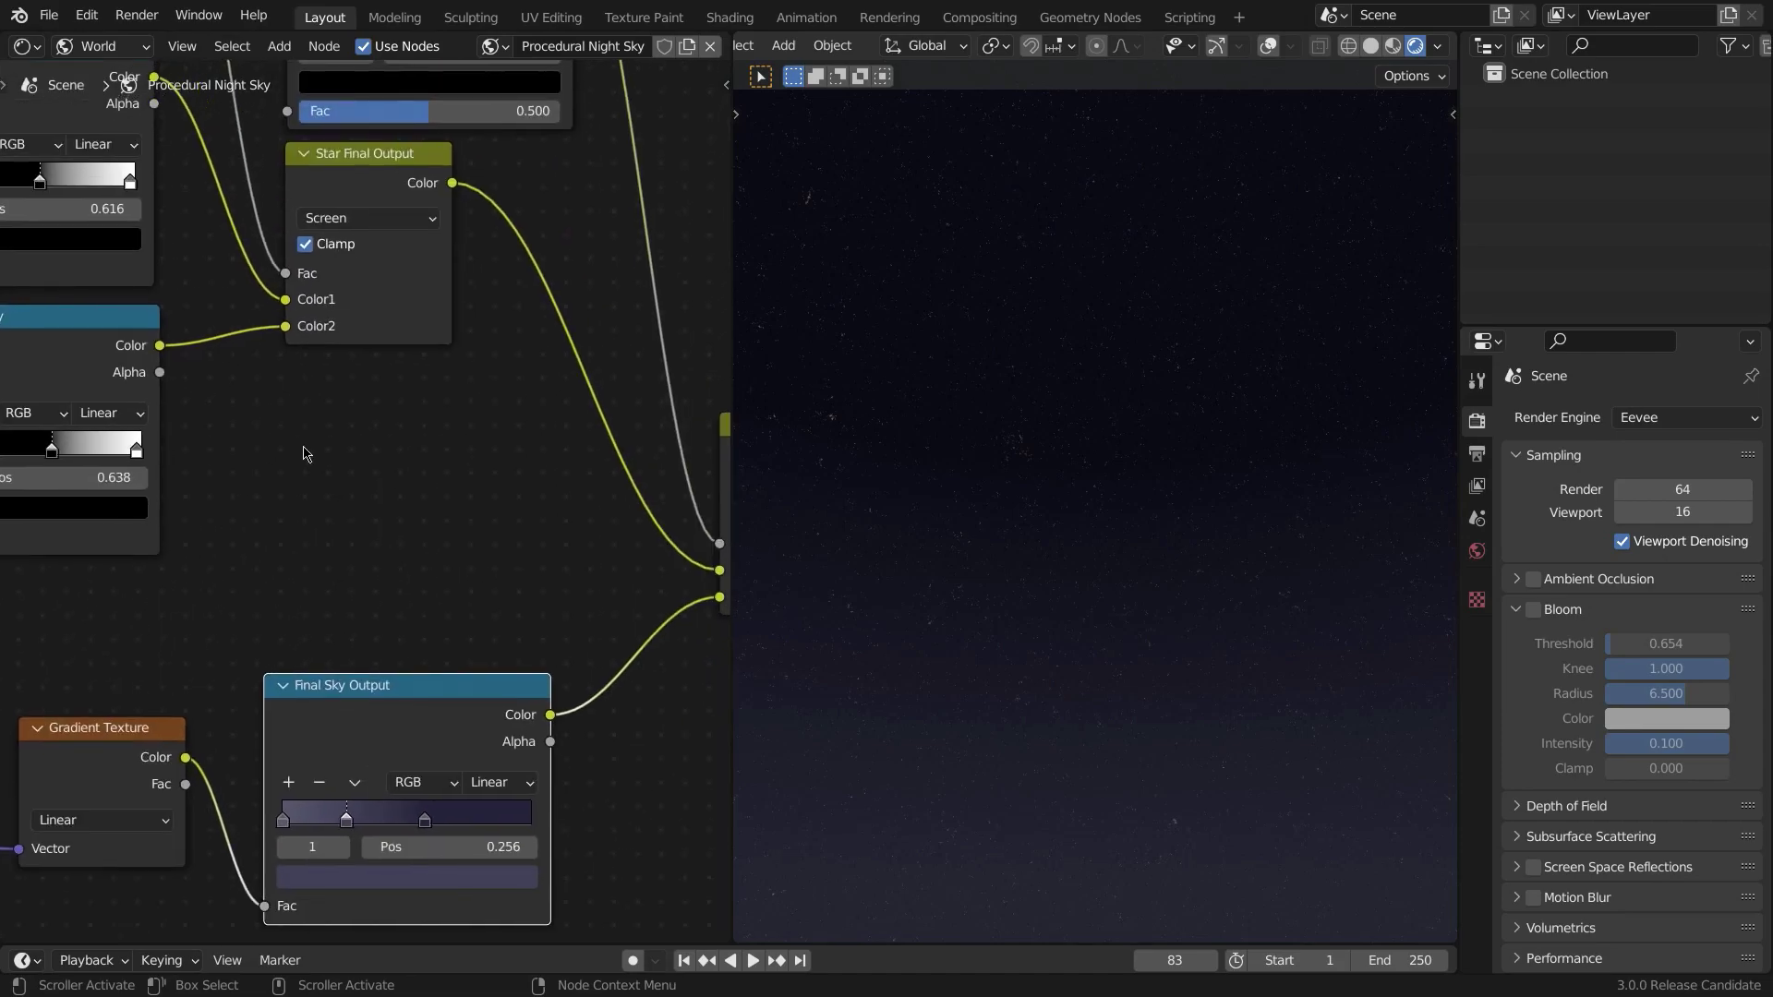
- Trace the Star Final Output and Final Sky Output nodes to the Sky and Star Final Output node
click(316, 188)
scroll(397, 213, down, 1)
middle_drag(399, 214, 414, 297)
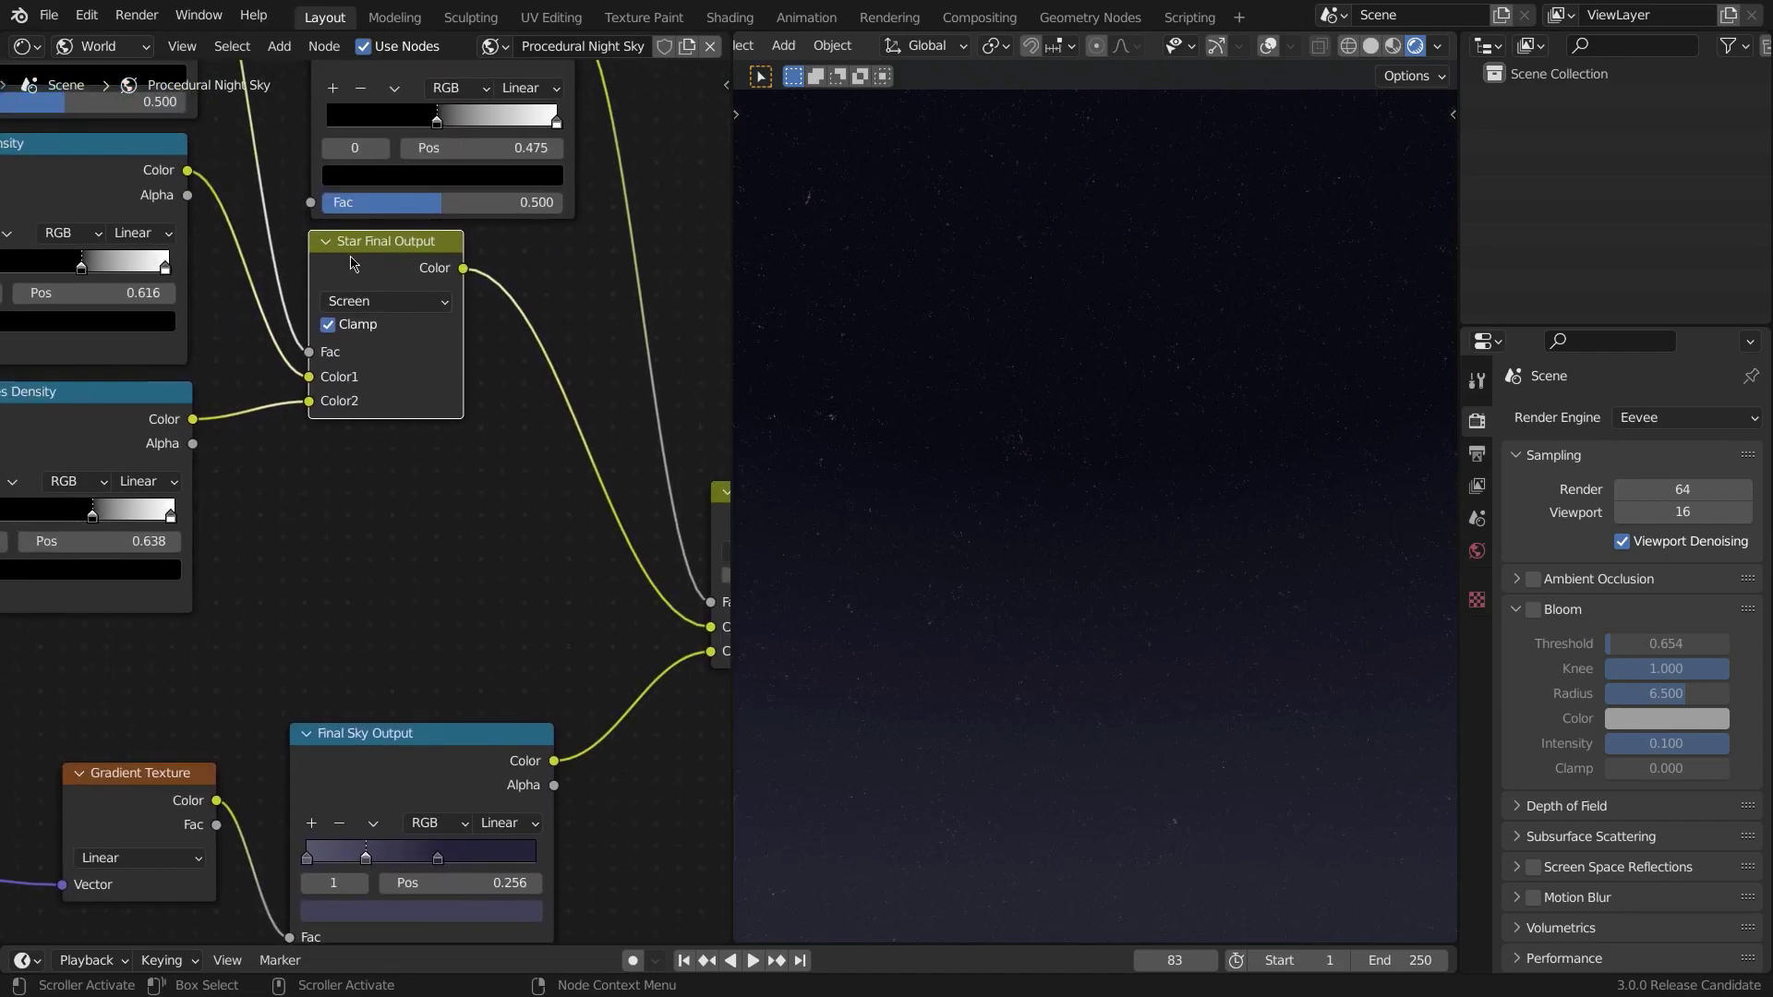
middle_drag(570, 640, 364, 584)
click(205, 711)
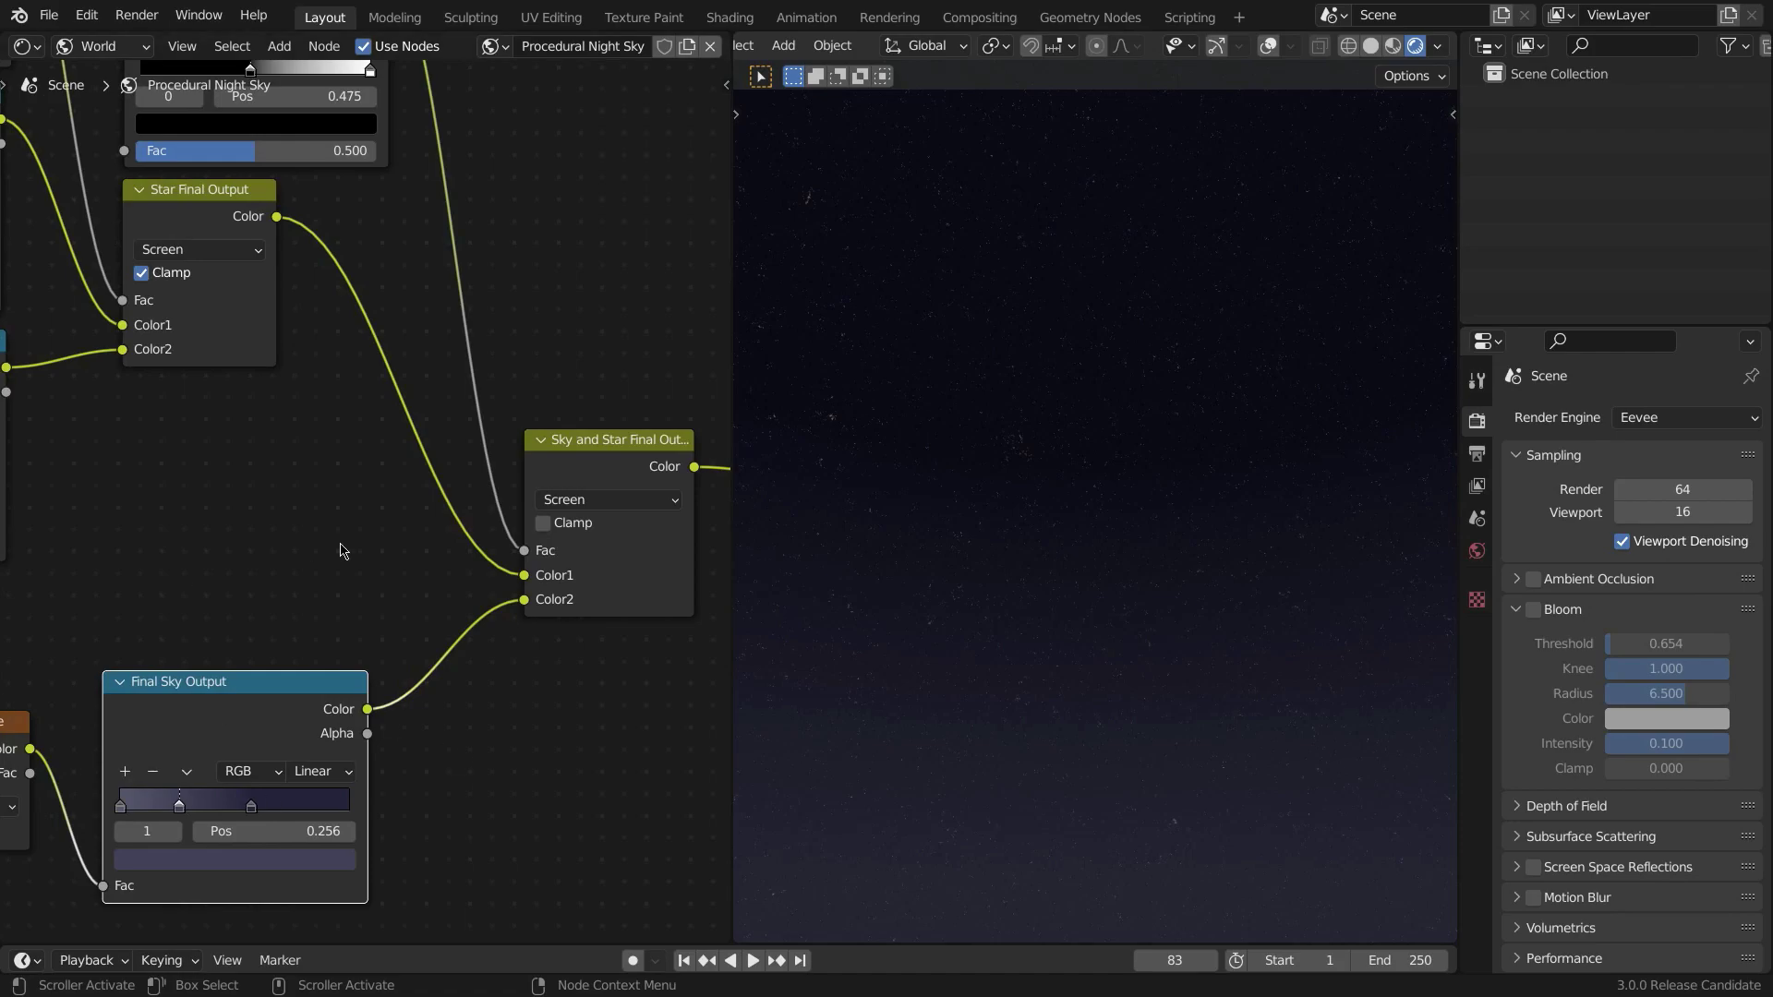
key(shift+a)
click(508, 435)
text(Mix)
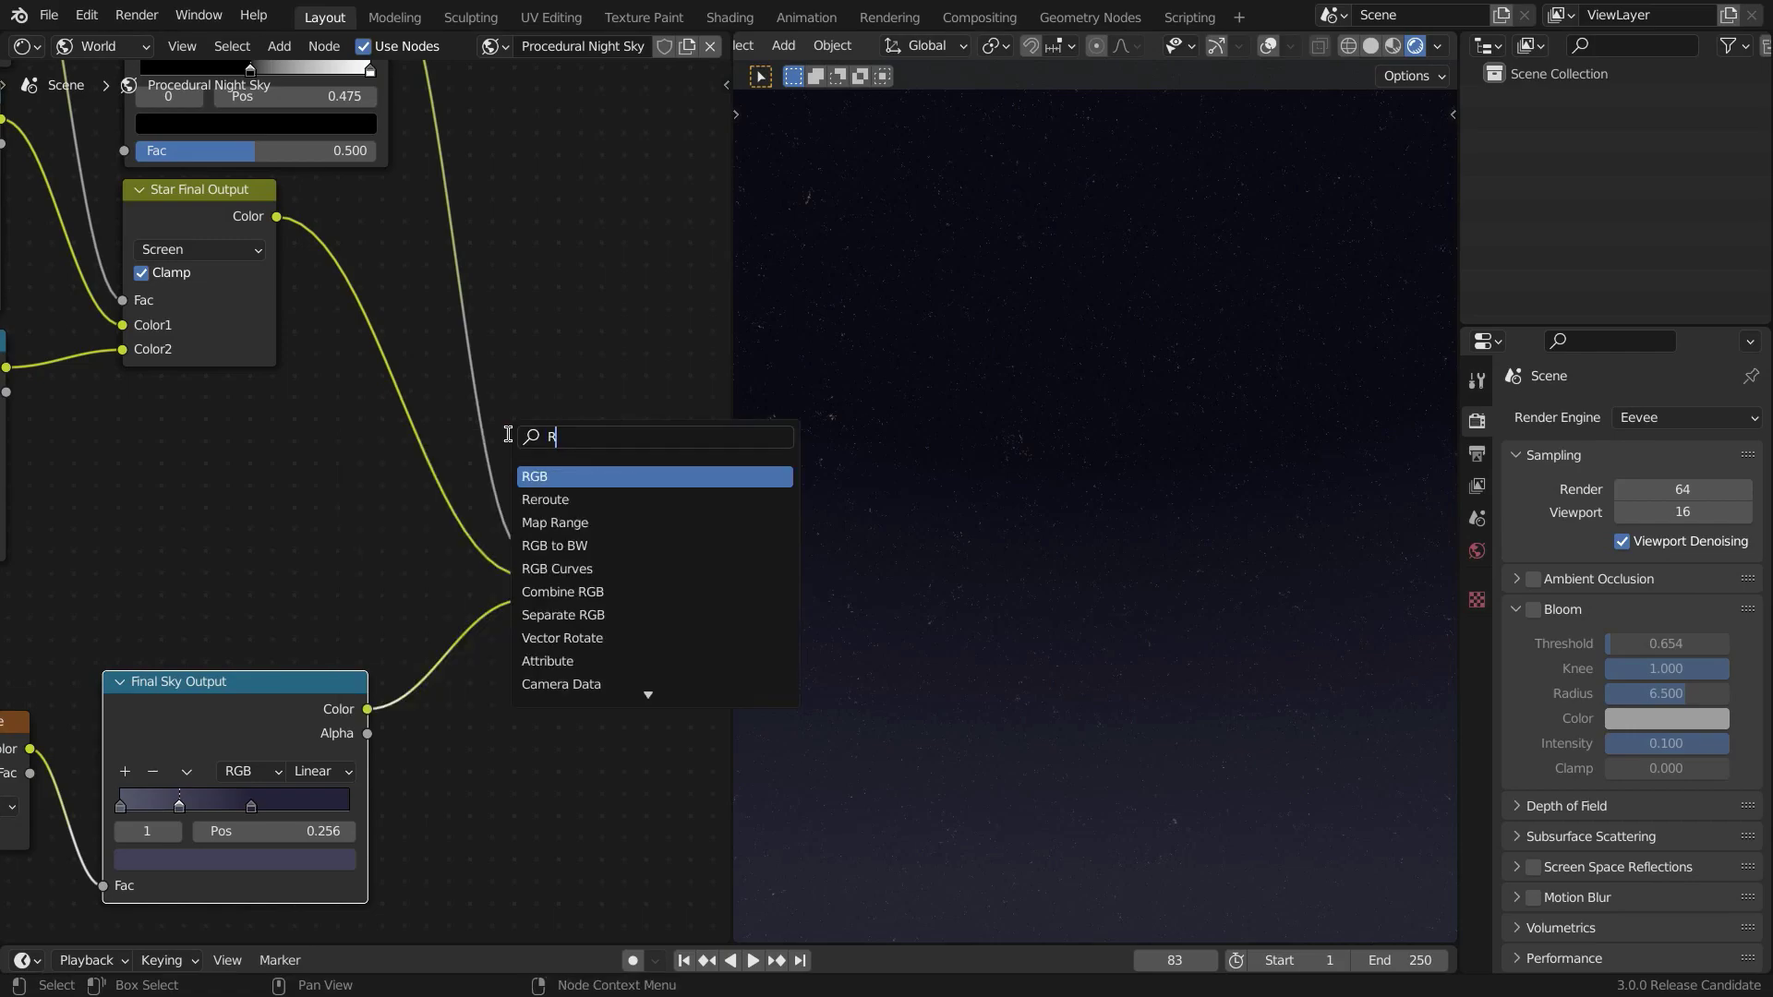
click(469, 303)
- Inspect the blend mode of the Sky and Star Final Output node and its connections to Sky and Star Mix and Background
middle_drag(582, 498, 450, 621)
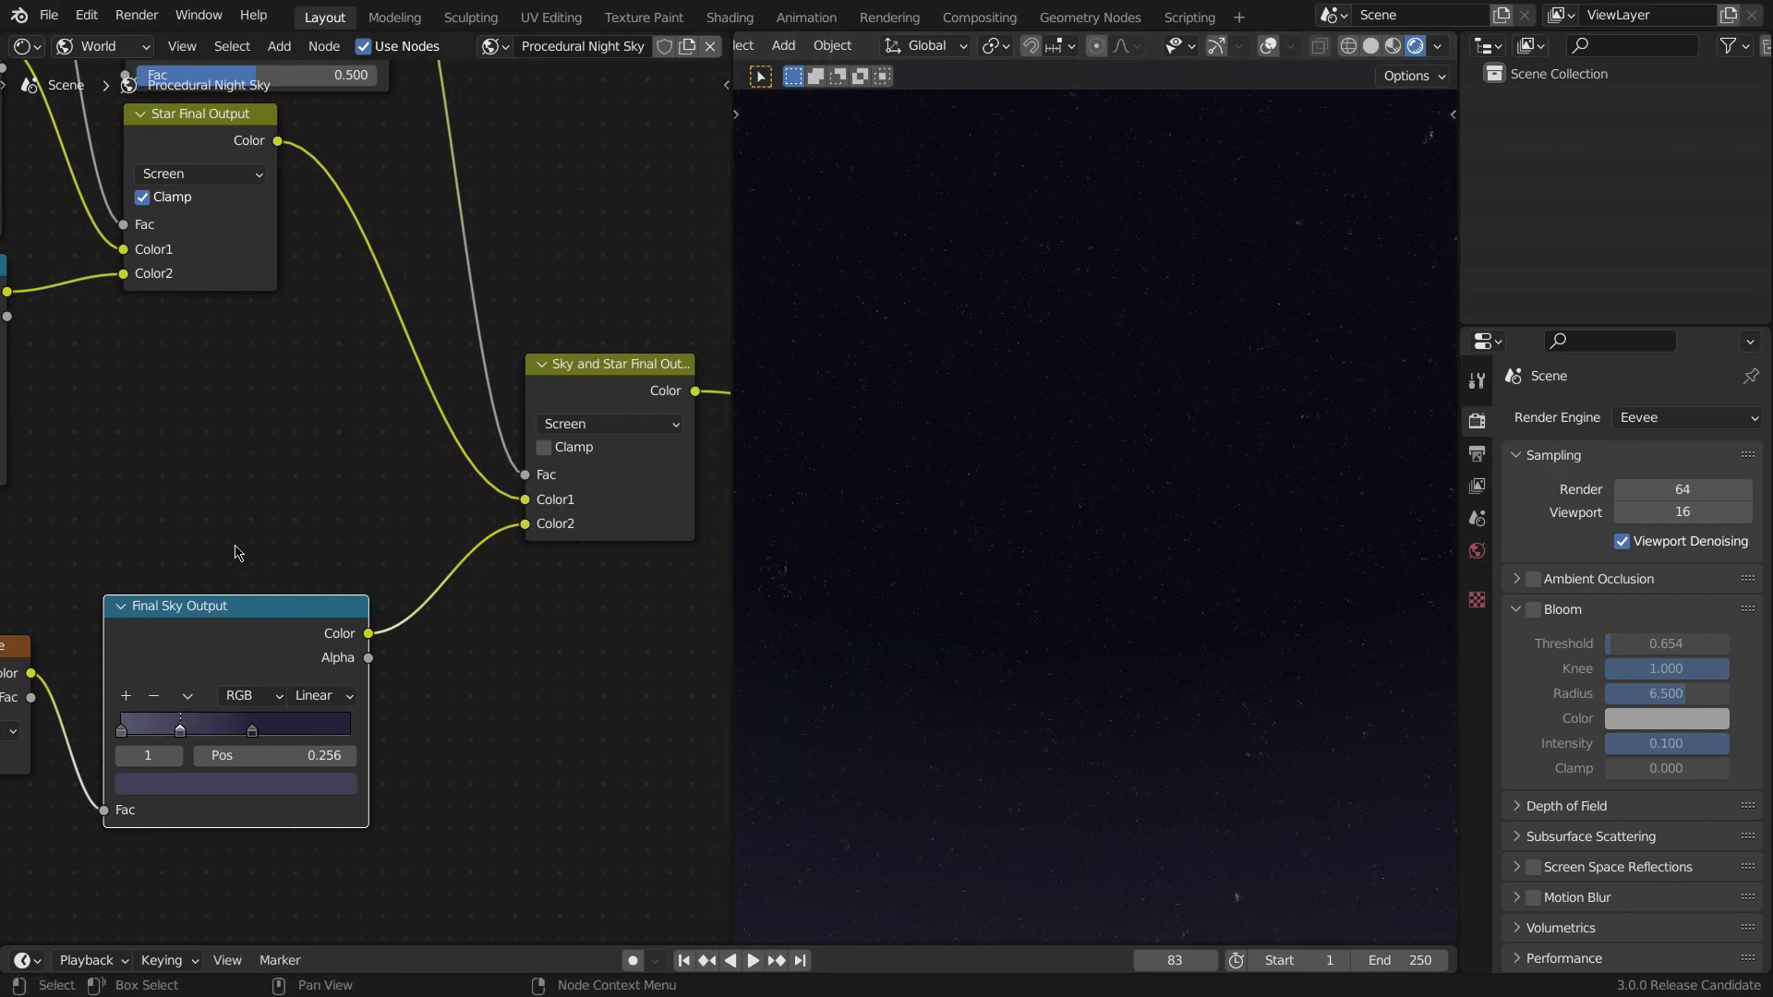
click(591, 424)
scroll(566, 614, down, 2)
middle_drag(584, 497, 420, 636)
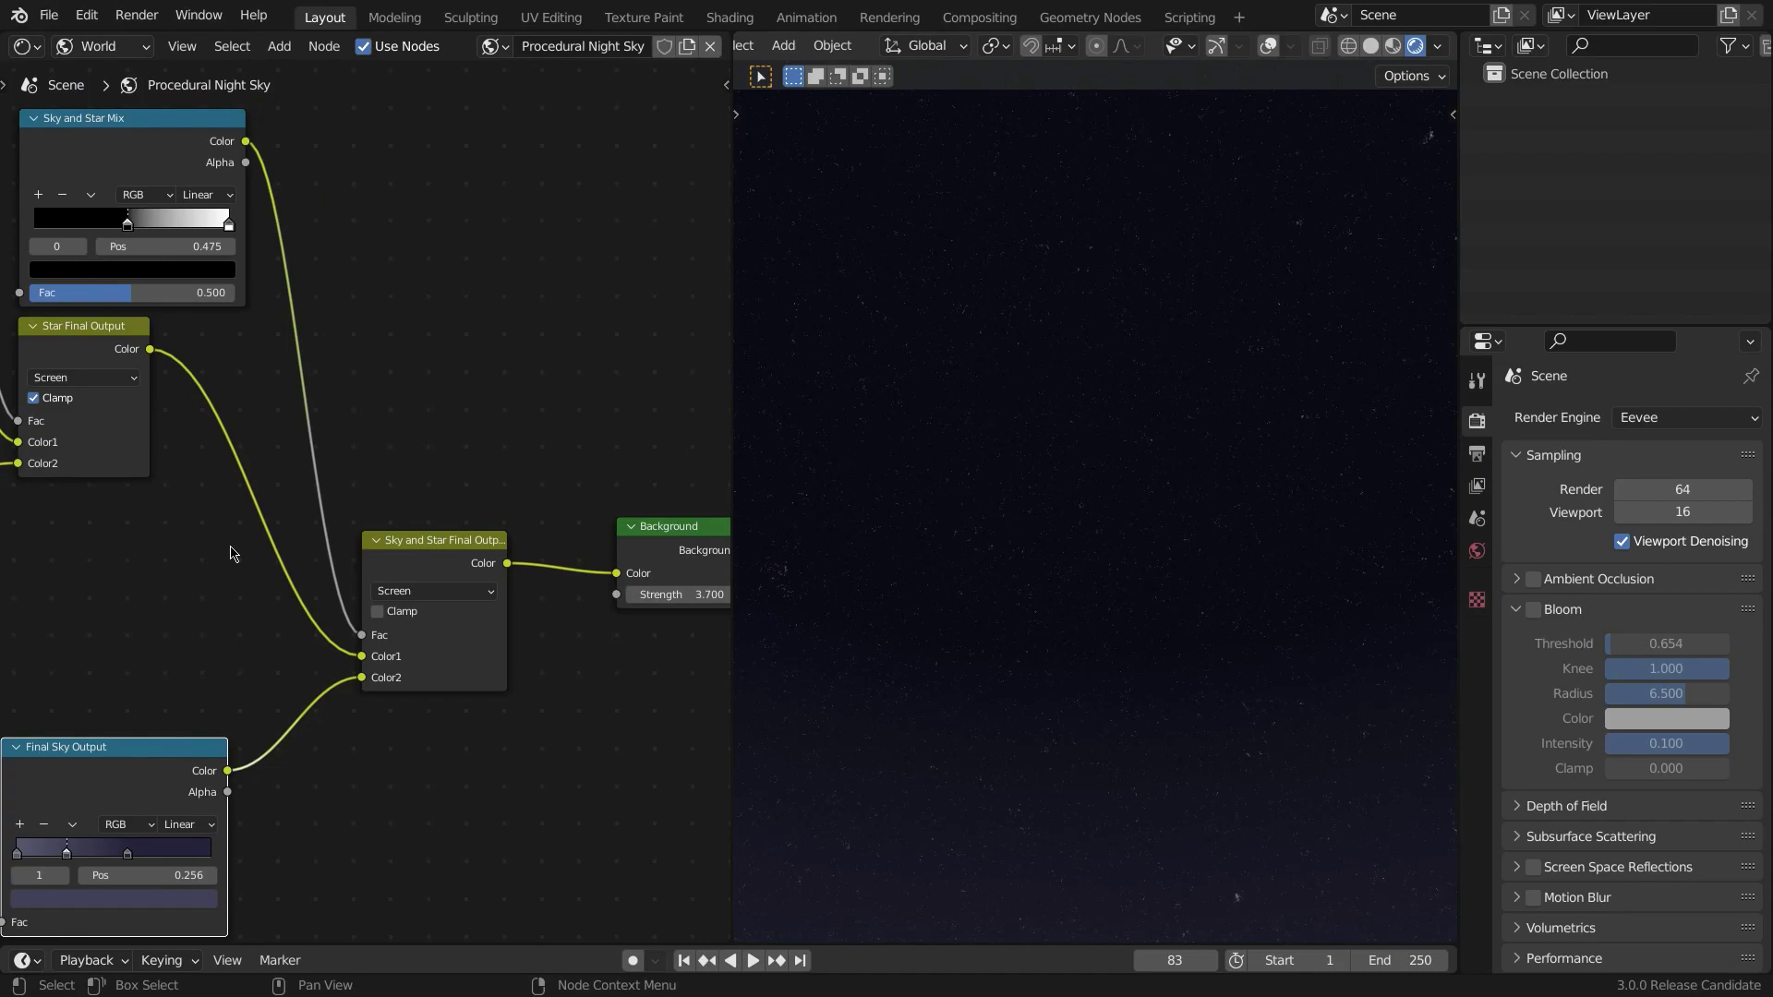
middle_drag(231, 554, 264, 624)
scroll(400, 662, up, 1)
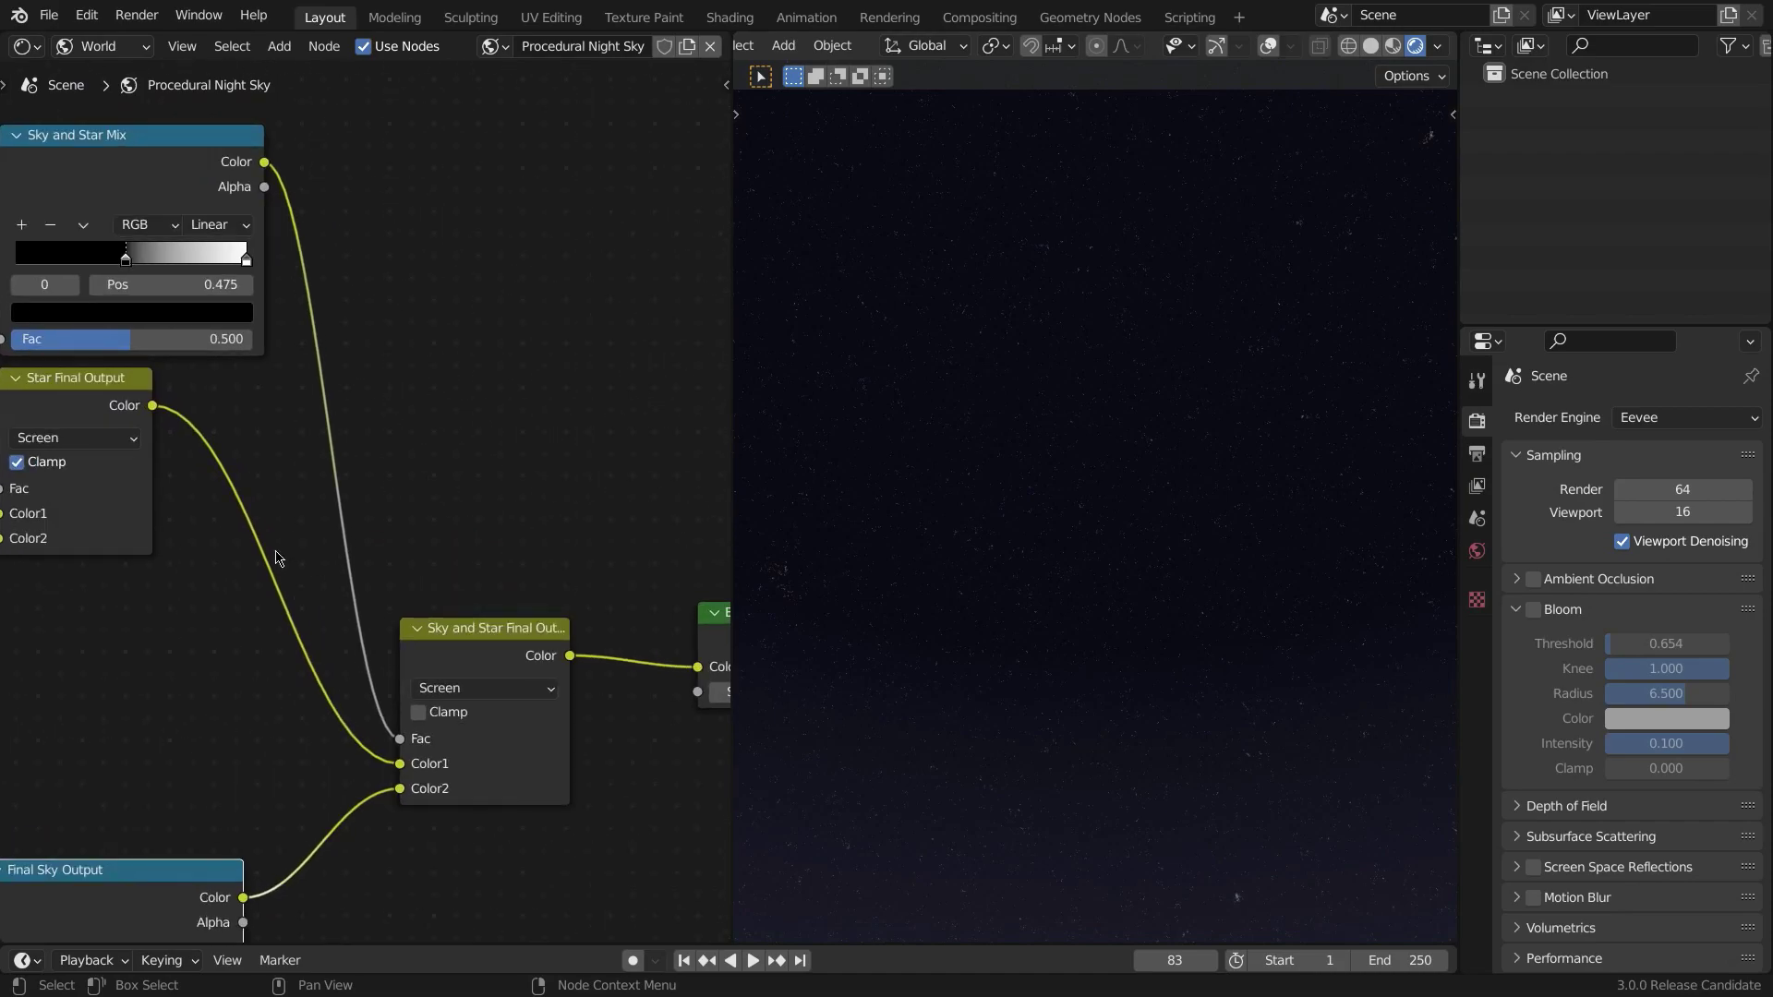
- Check how Star Final Output and Final Sky Output connect to Color1 and Color2 of the Sky and Star Final Output node
click(100, 483)
scroll(206, 514, up, 1)
middle_drag(205, 510, 400, 487)
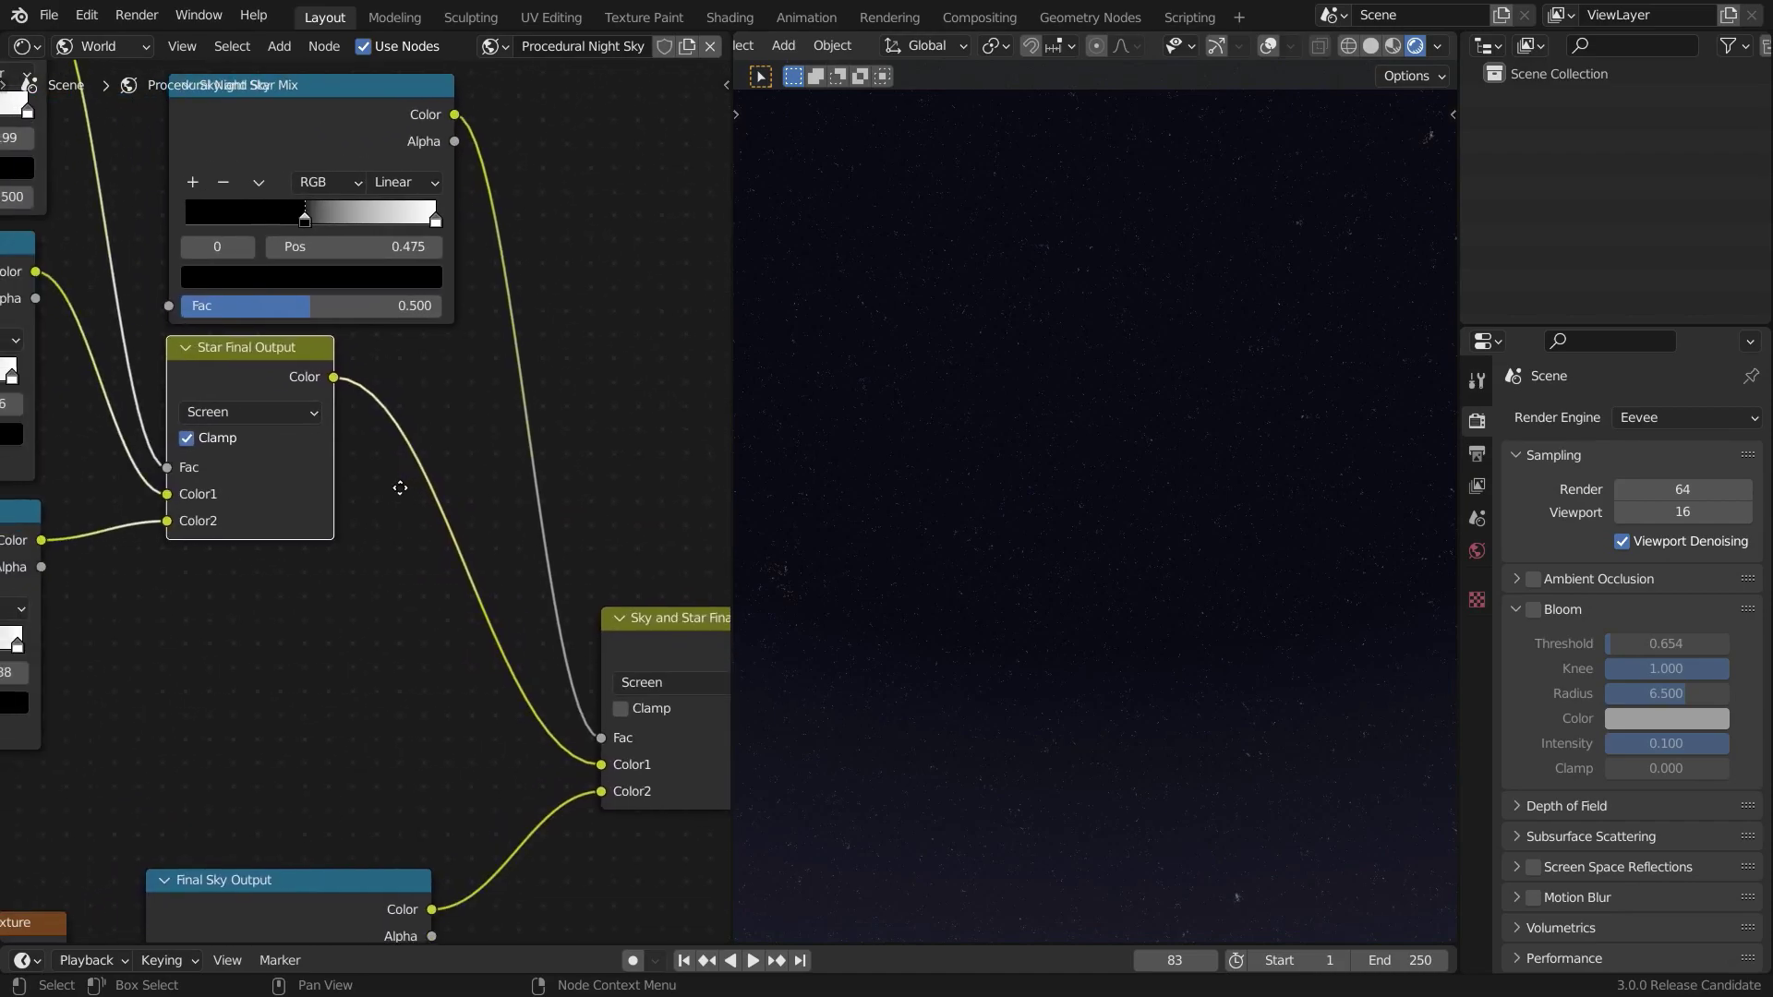
middle_drag(584, 473, 520, 391)
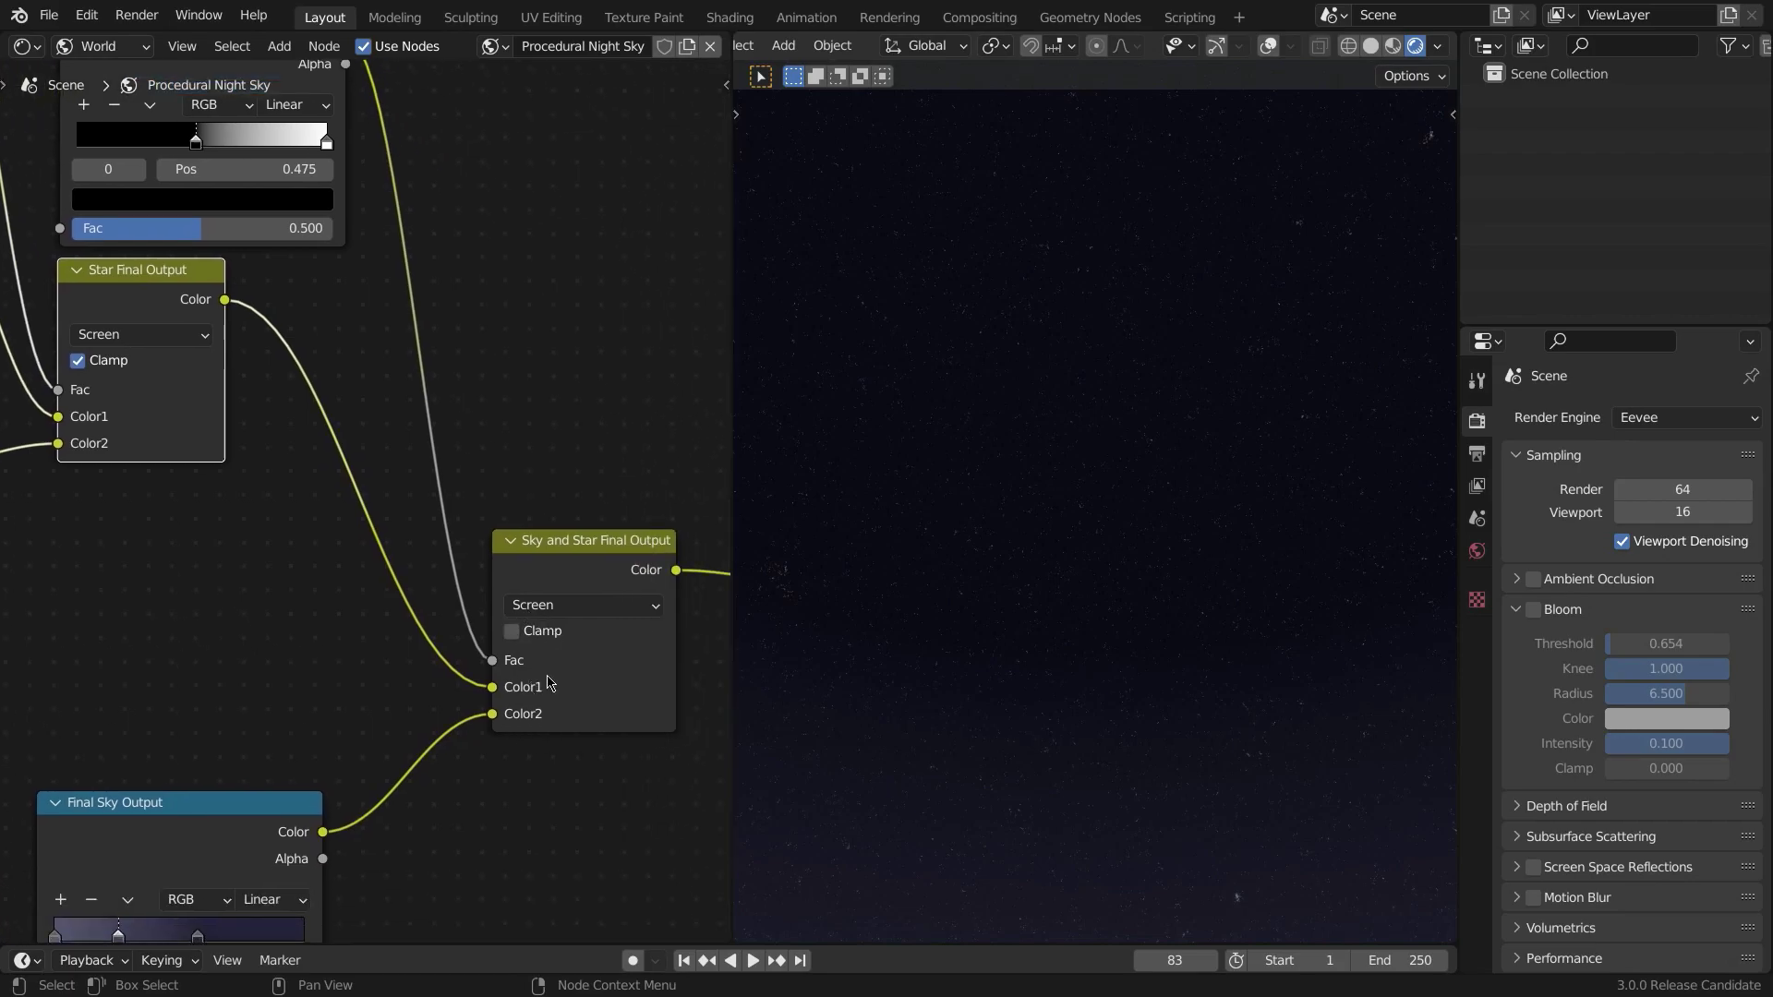
middle_drag(356, 810, 383, 650)
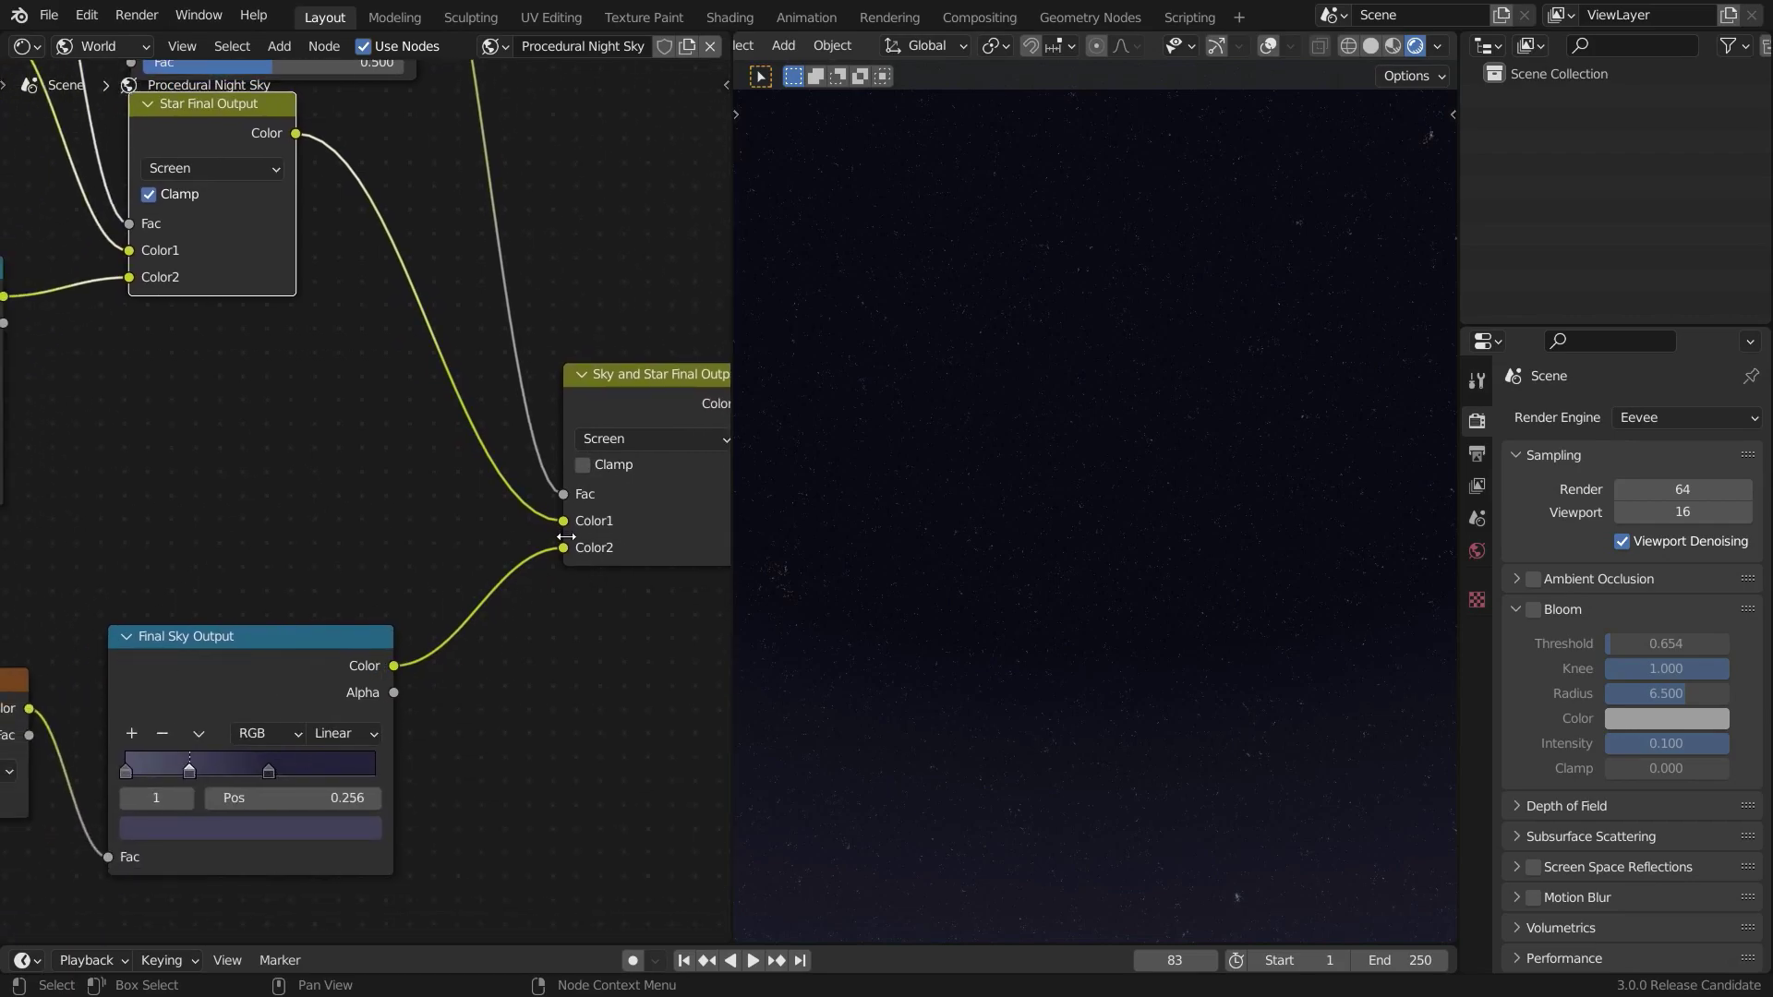
- Try the black stop of the Sky and Star Mix color ramp at positions 0.486 and 0.467, and set it to 0.482
middle_drag(536, 344, 620, 612)
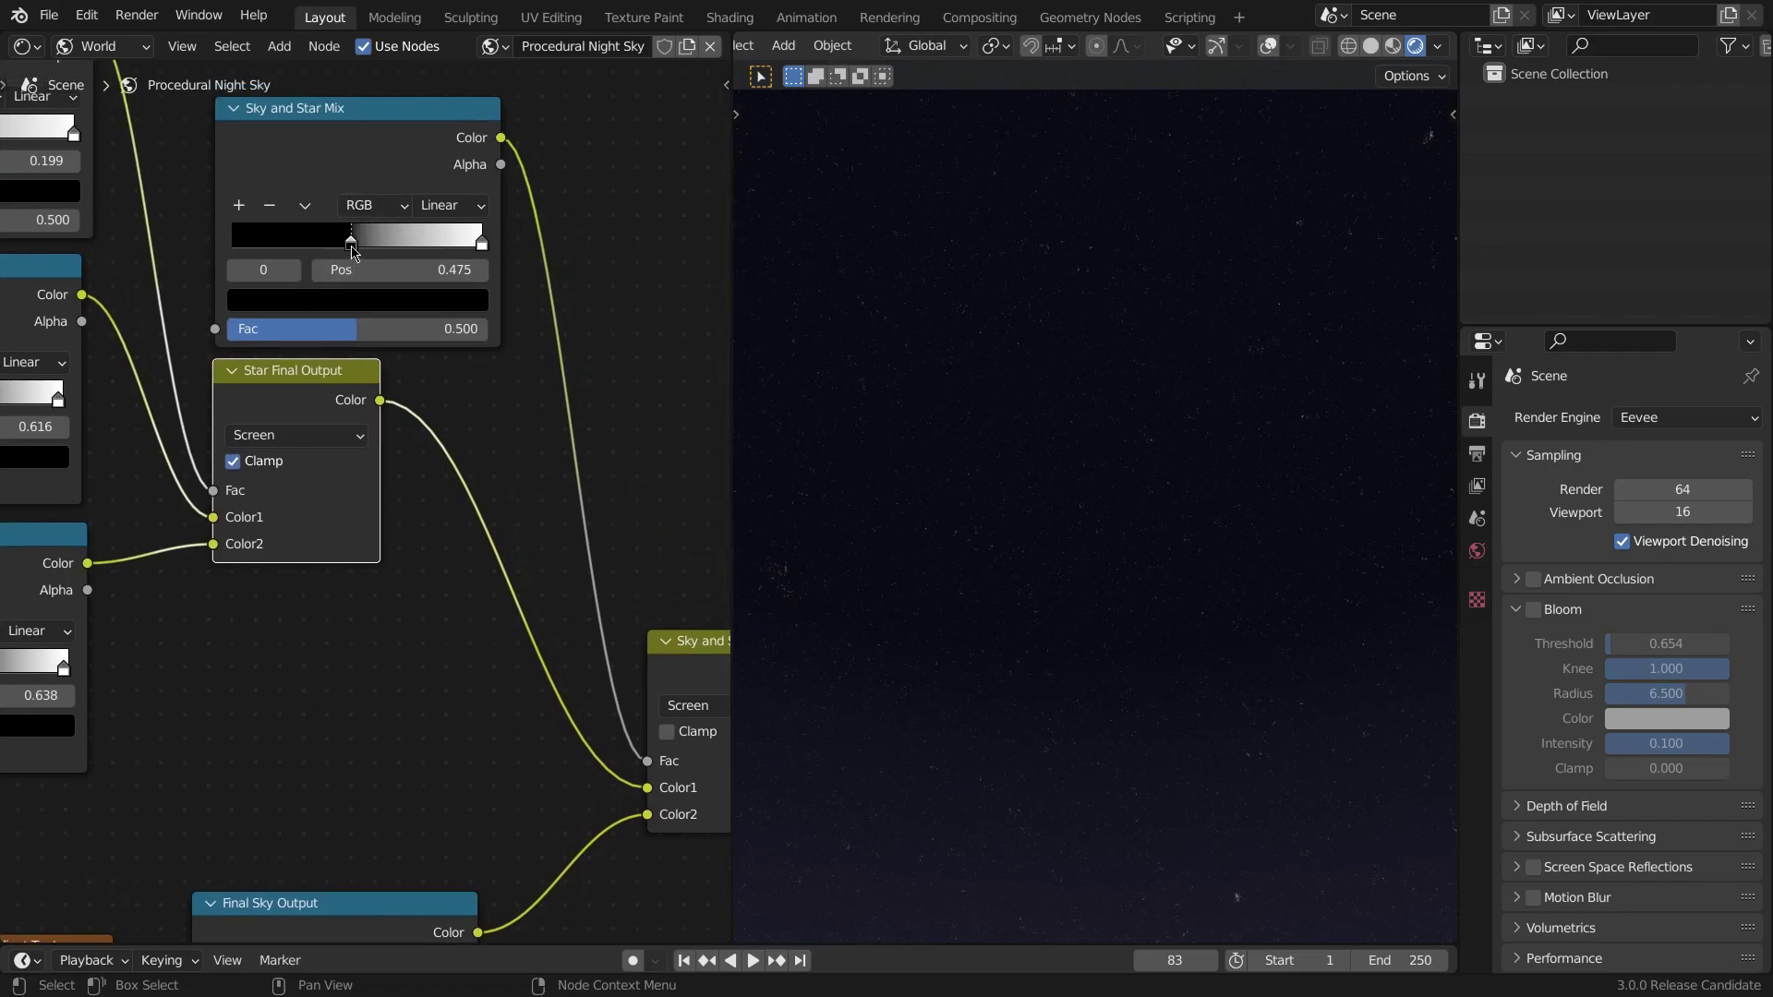
mouse_move(351, 243)
mouse_down()
mouse_move(331, 249)
mouse_move(356, 265)
mouse_up()
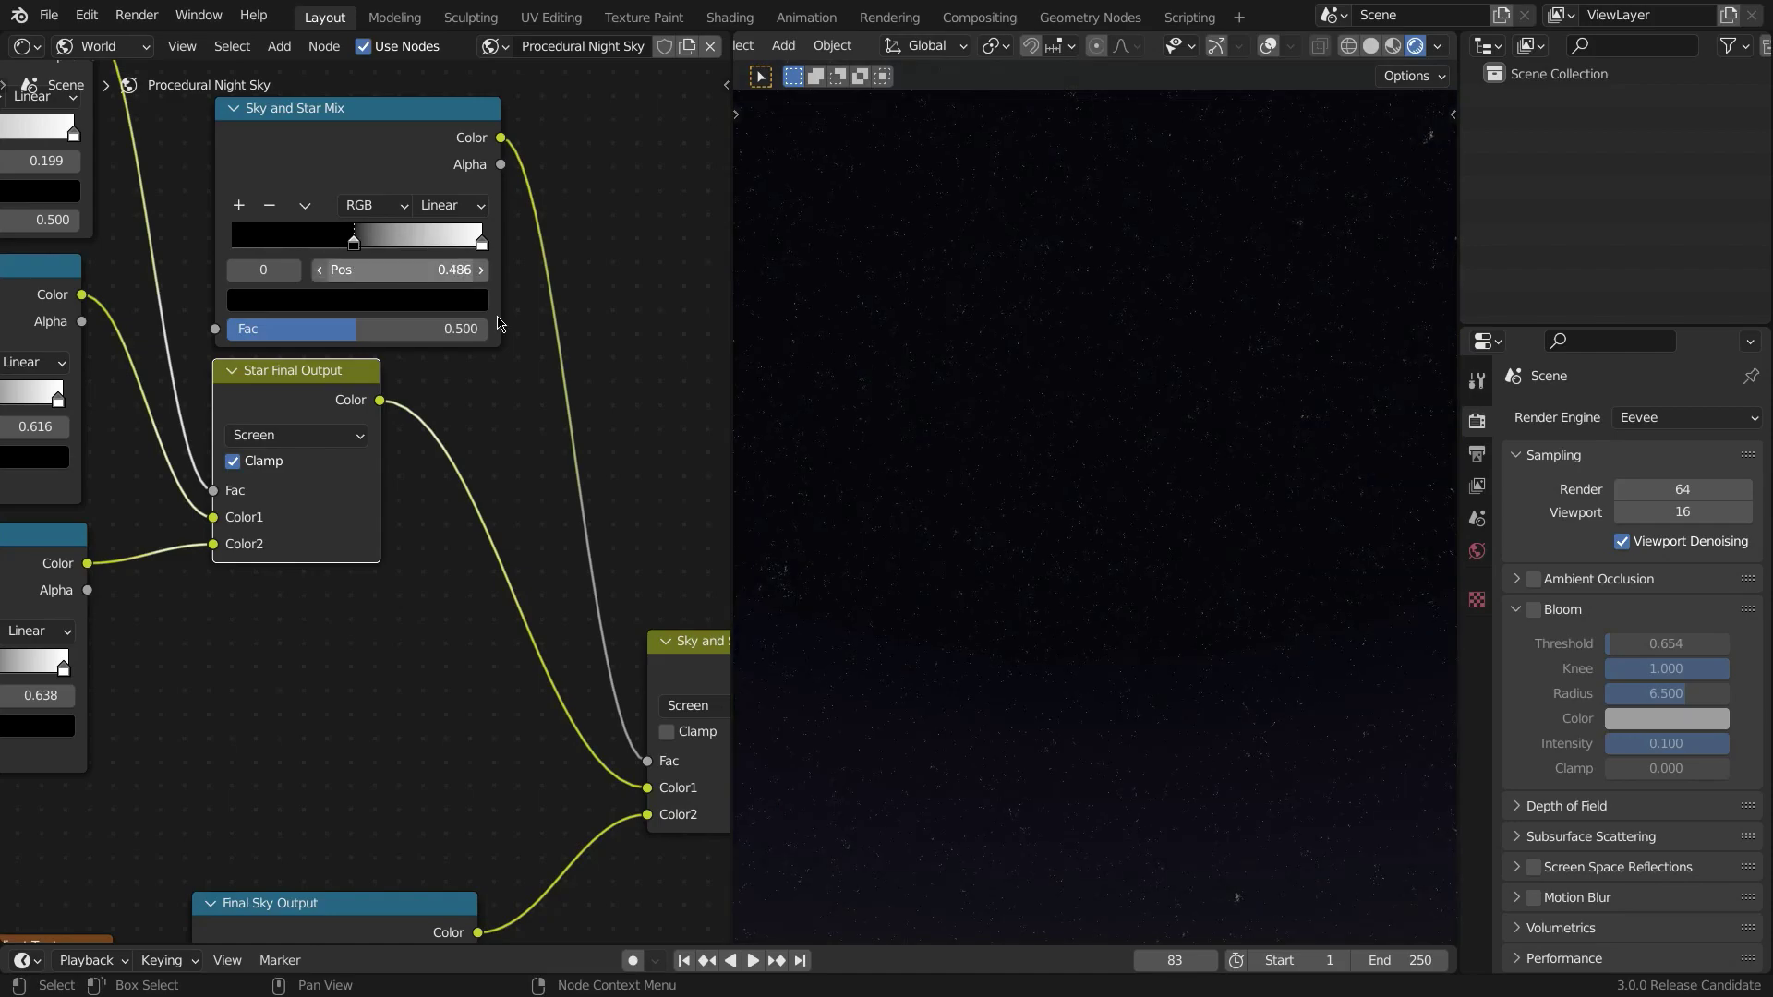
middle_drag(1295, 526, 1339, 548)
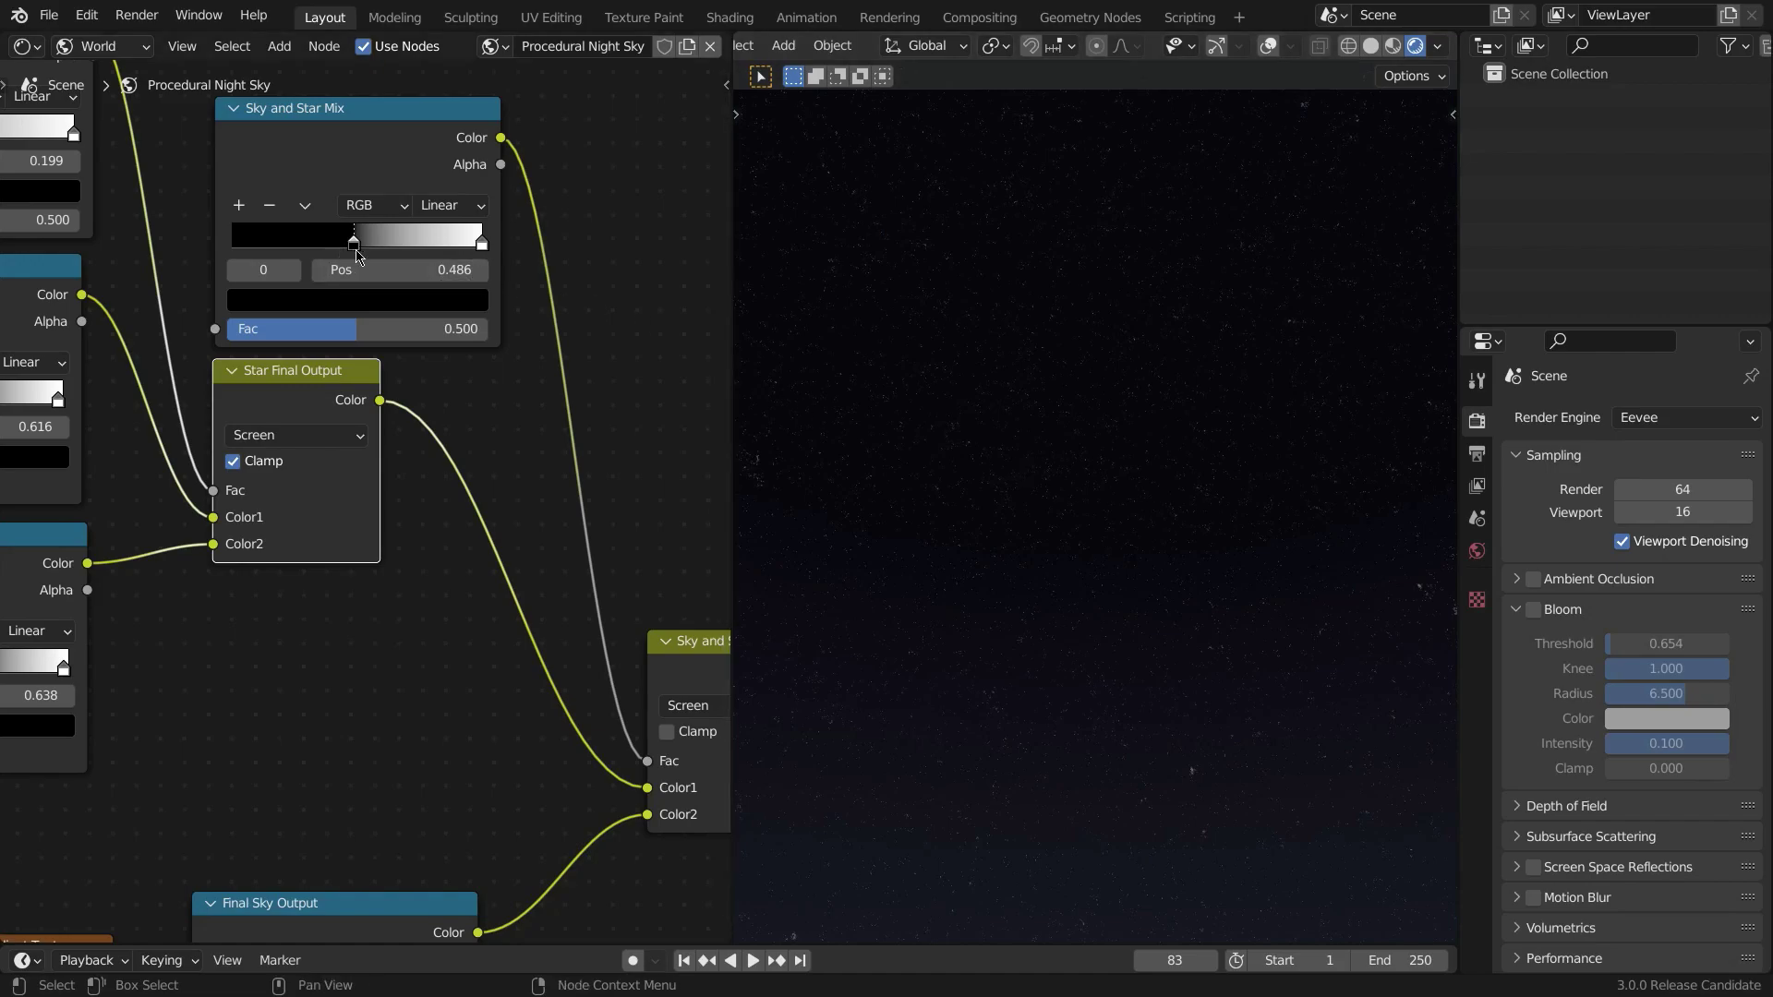
drag(353, 249, 348, 250)
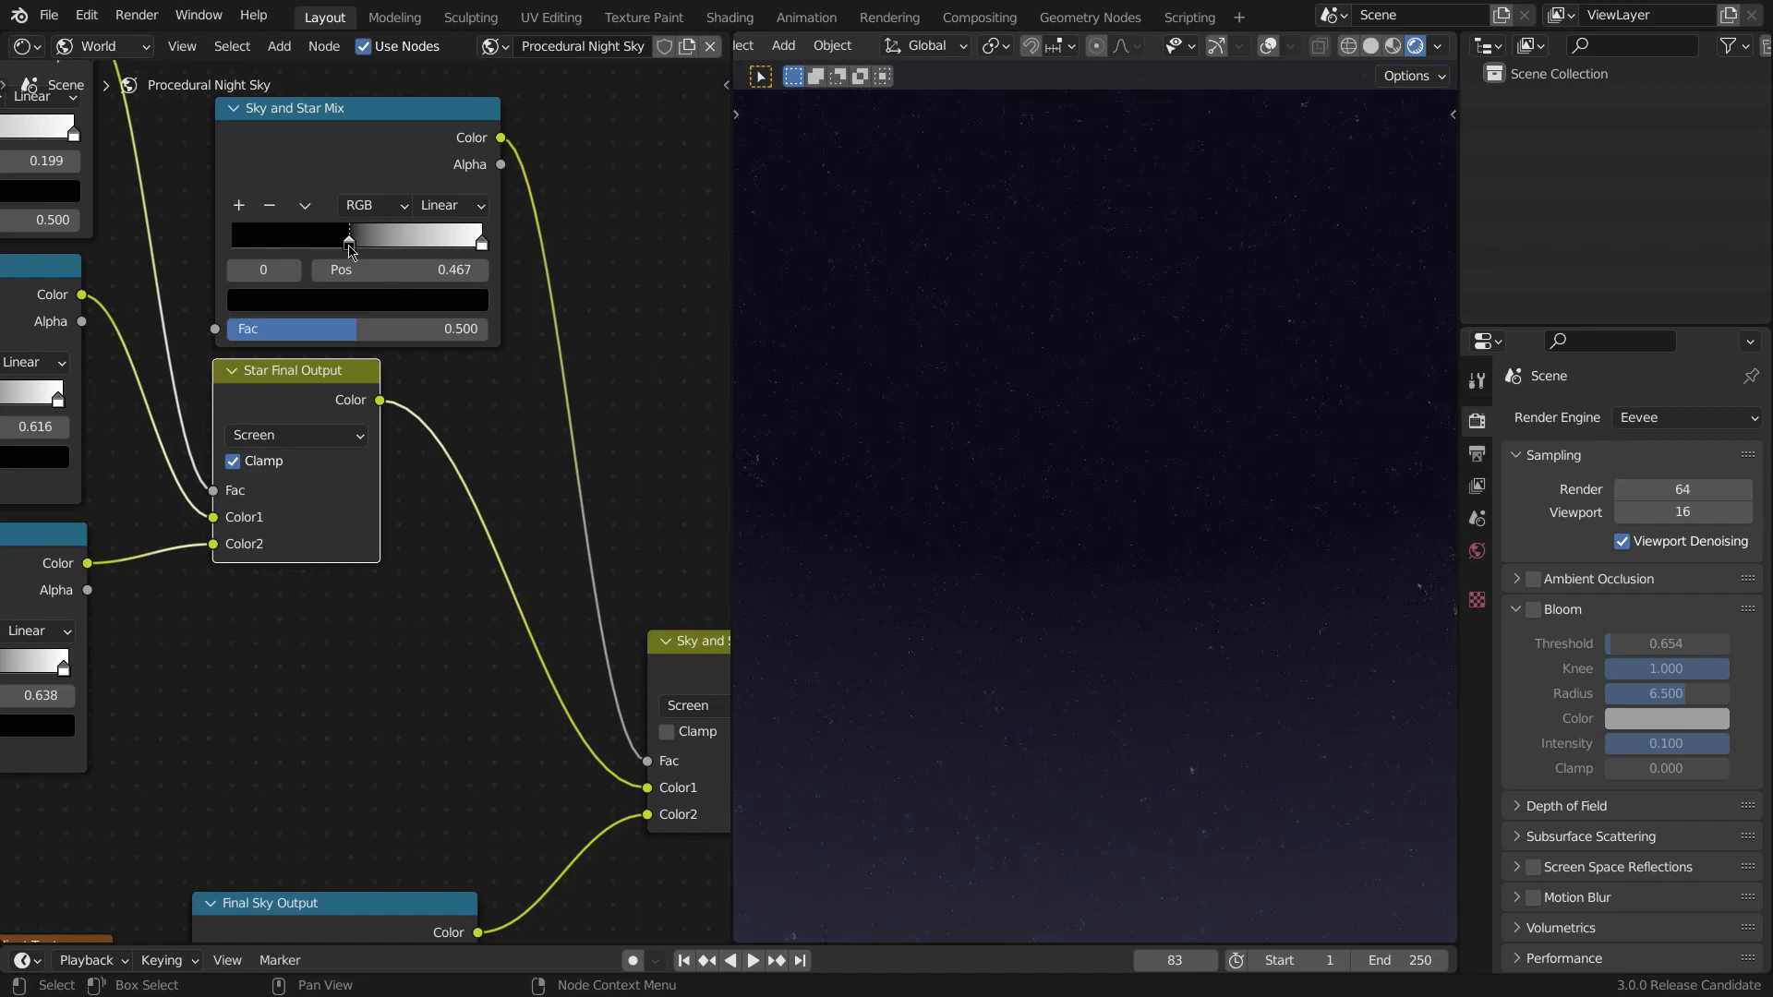
drag(350, 251, 354, 252)
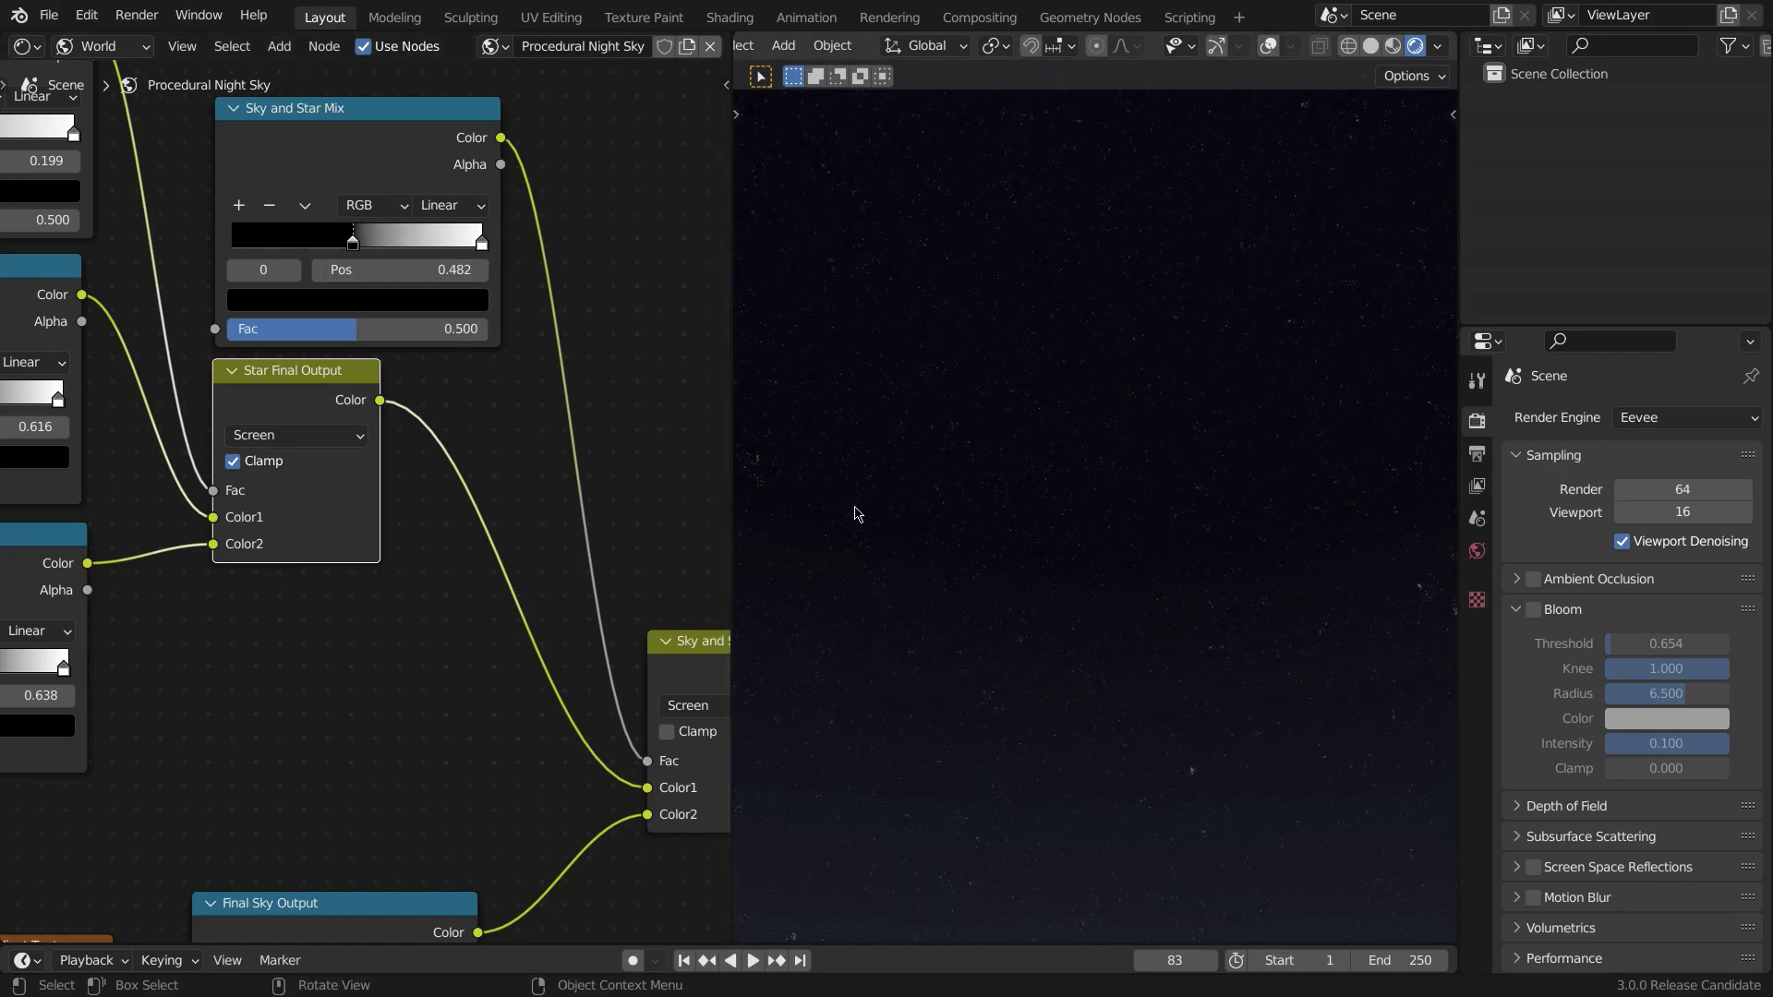
- Trace the Sky and Star Final Output node through the Background node to World Output
middle_drag(1007, 471, 1048, 474)
scroll(525, 518, down, 1)
middle_drag(525, 519, 401, 488)
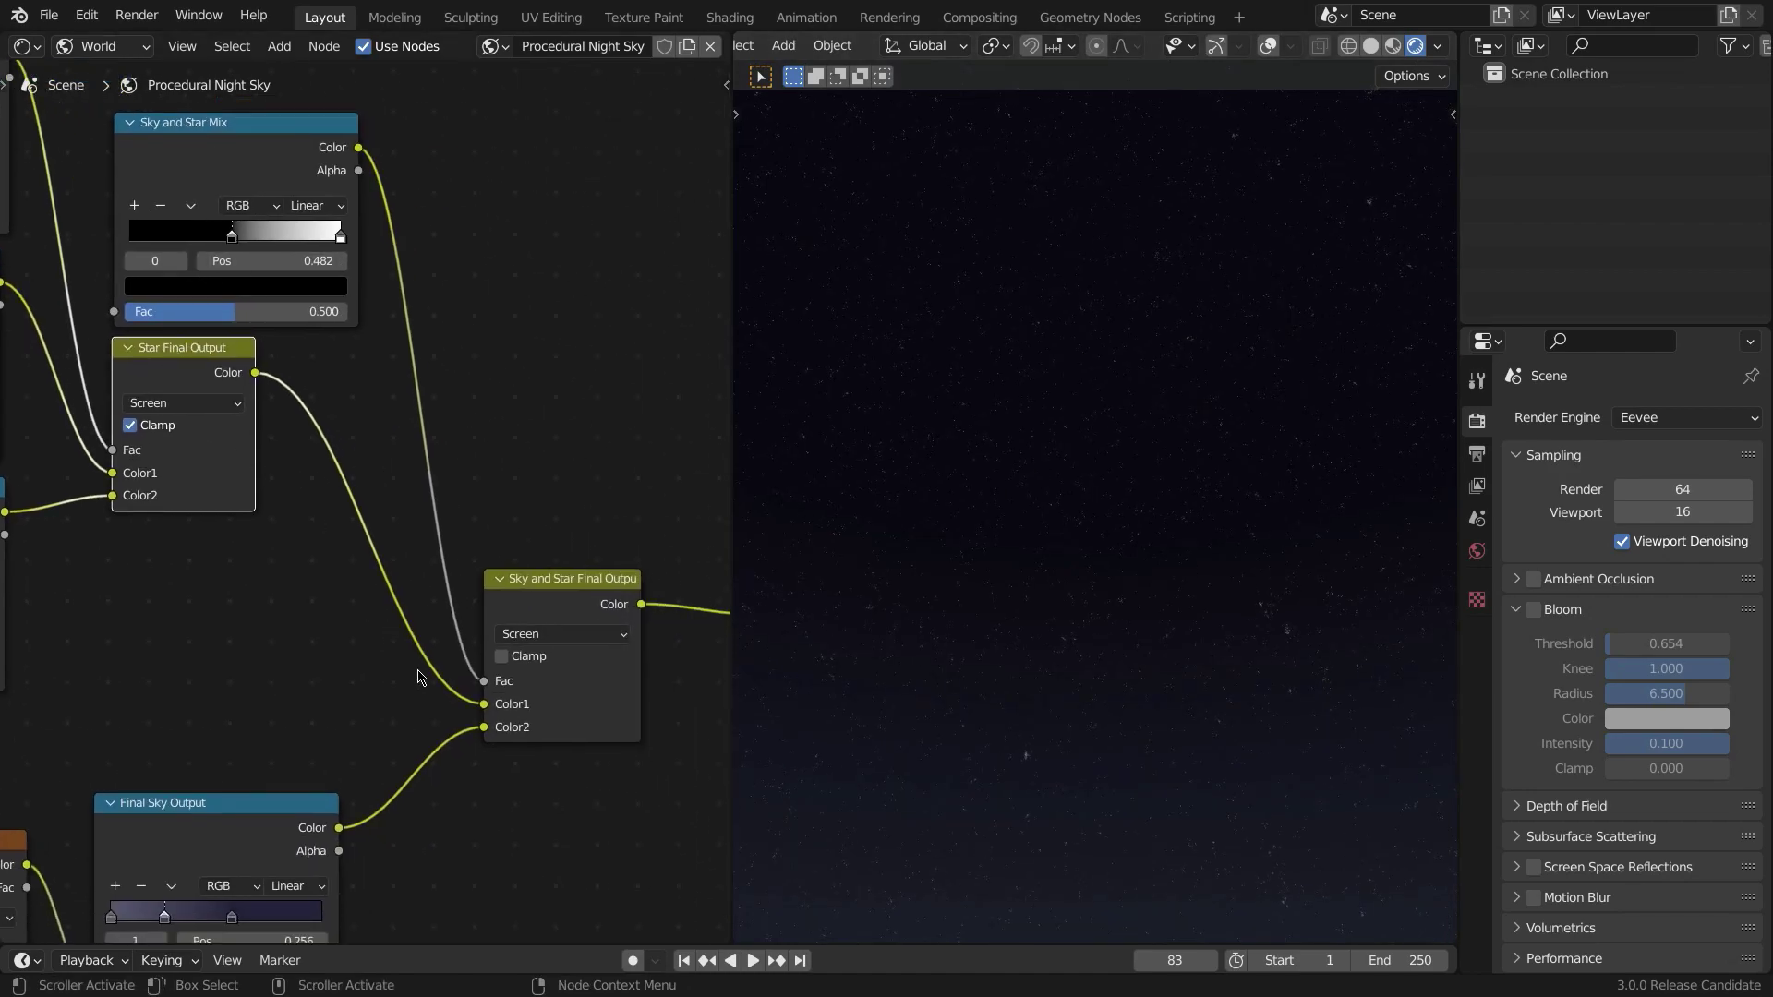
middle_drag(568, 609, 383, 537)
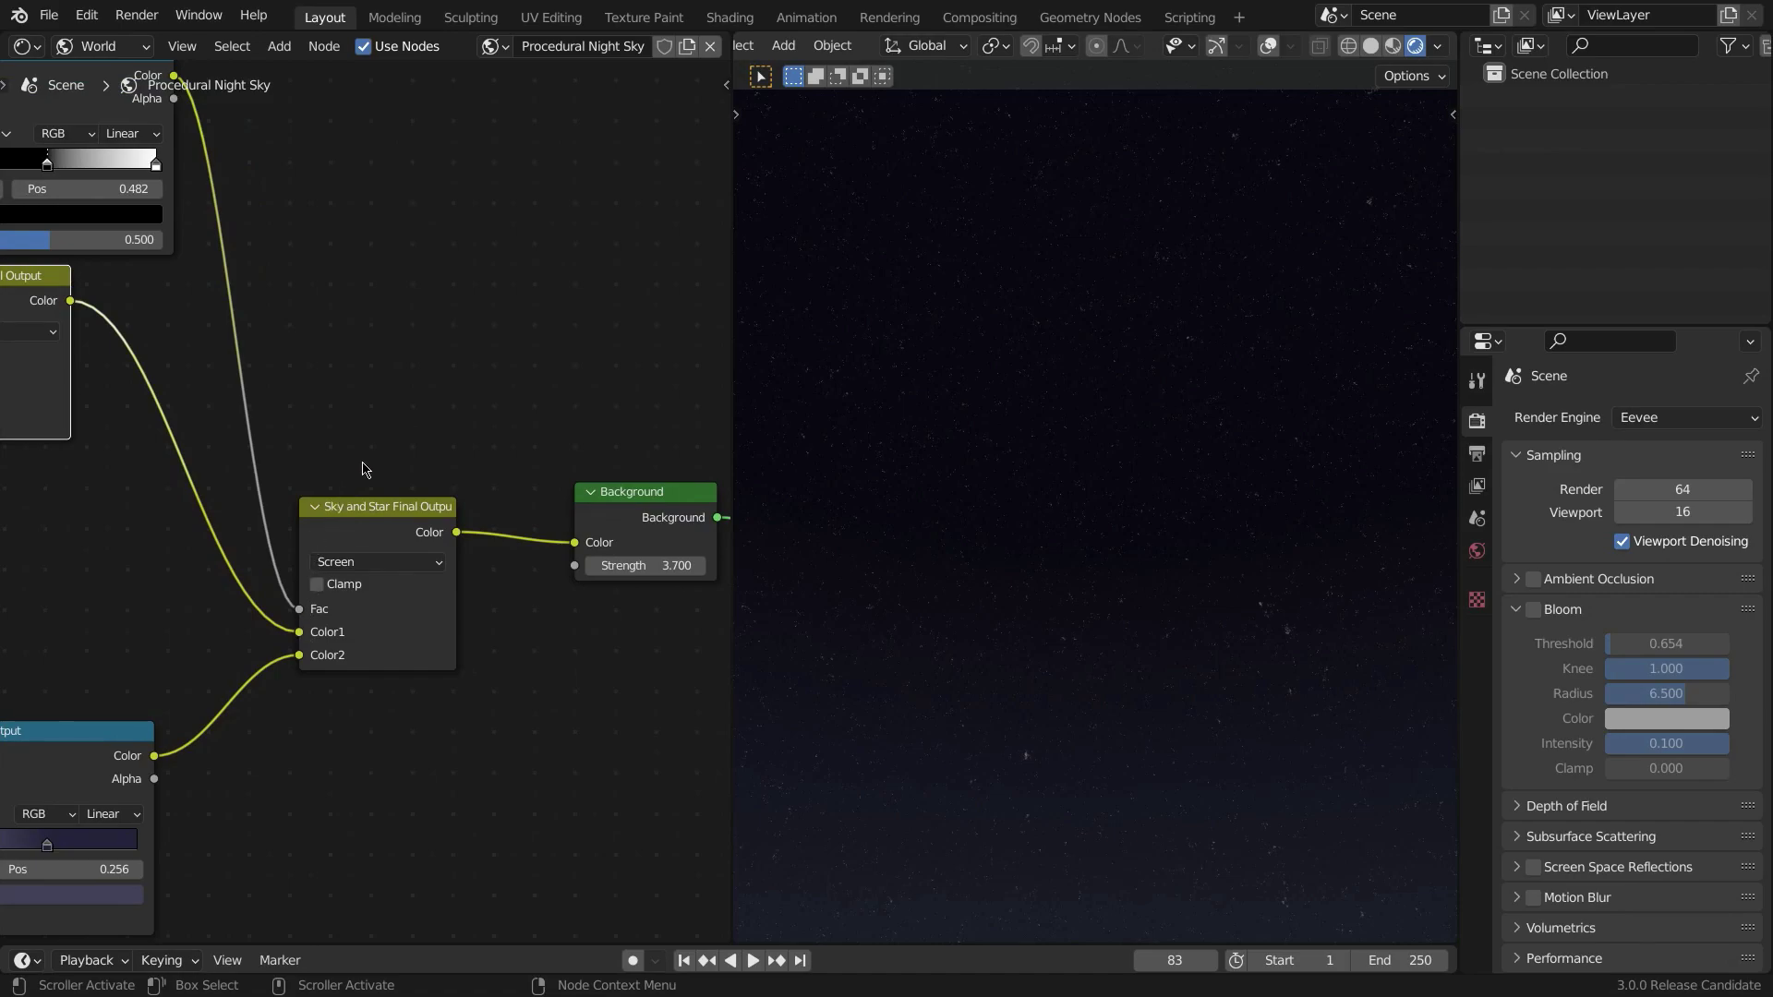
drag(369, 481, 438, 632)
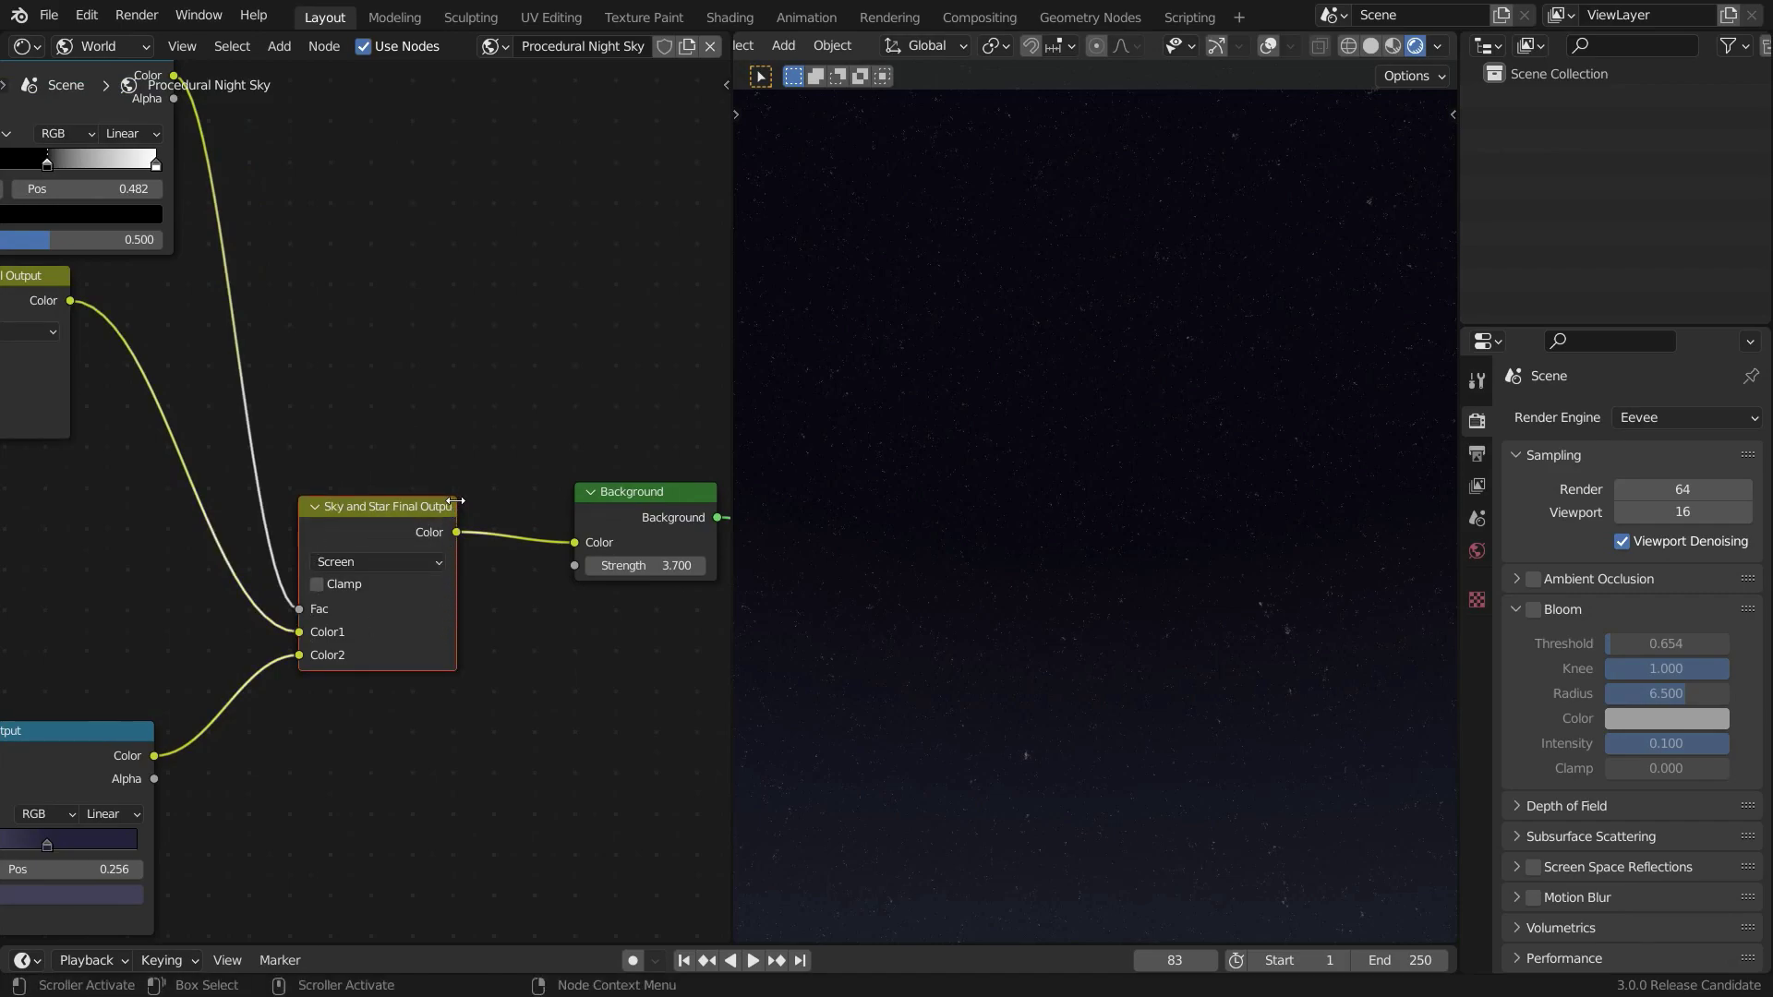
middle_drag(525, 523, 343, 548)
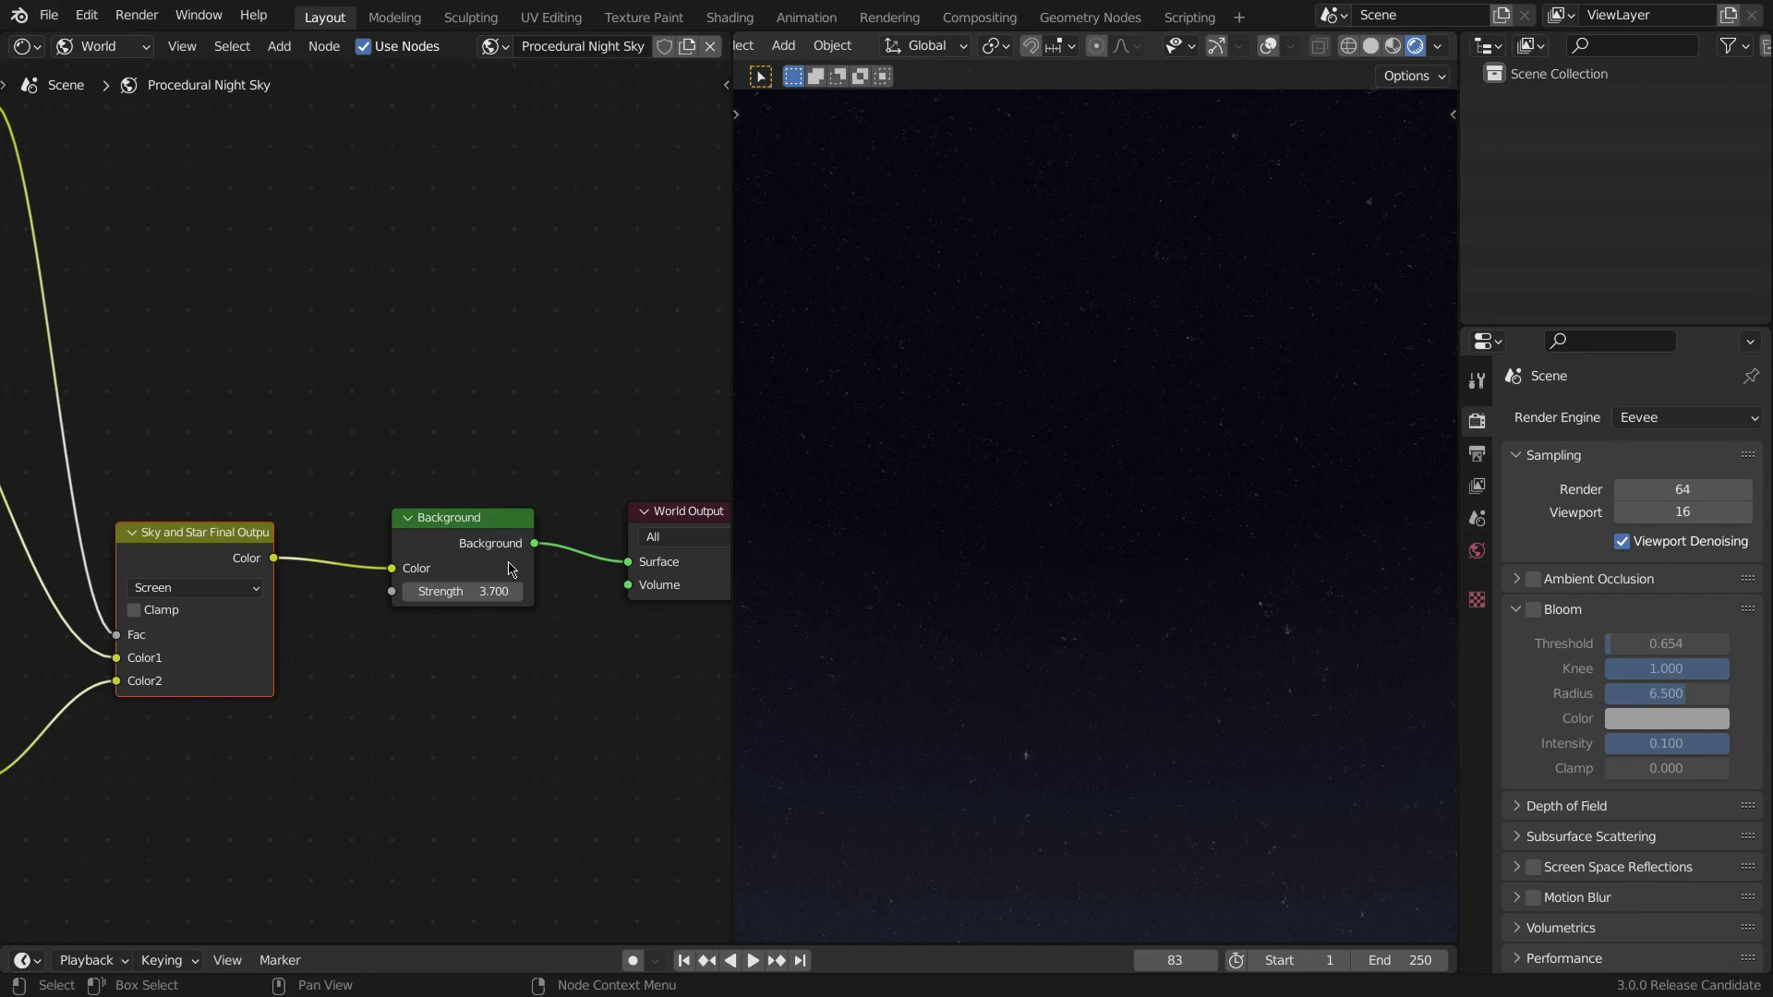
scroll(351, 573, up, 2)
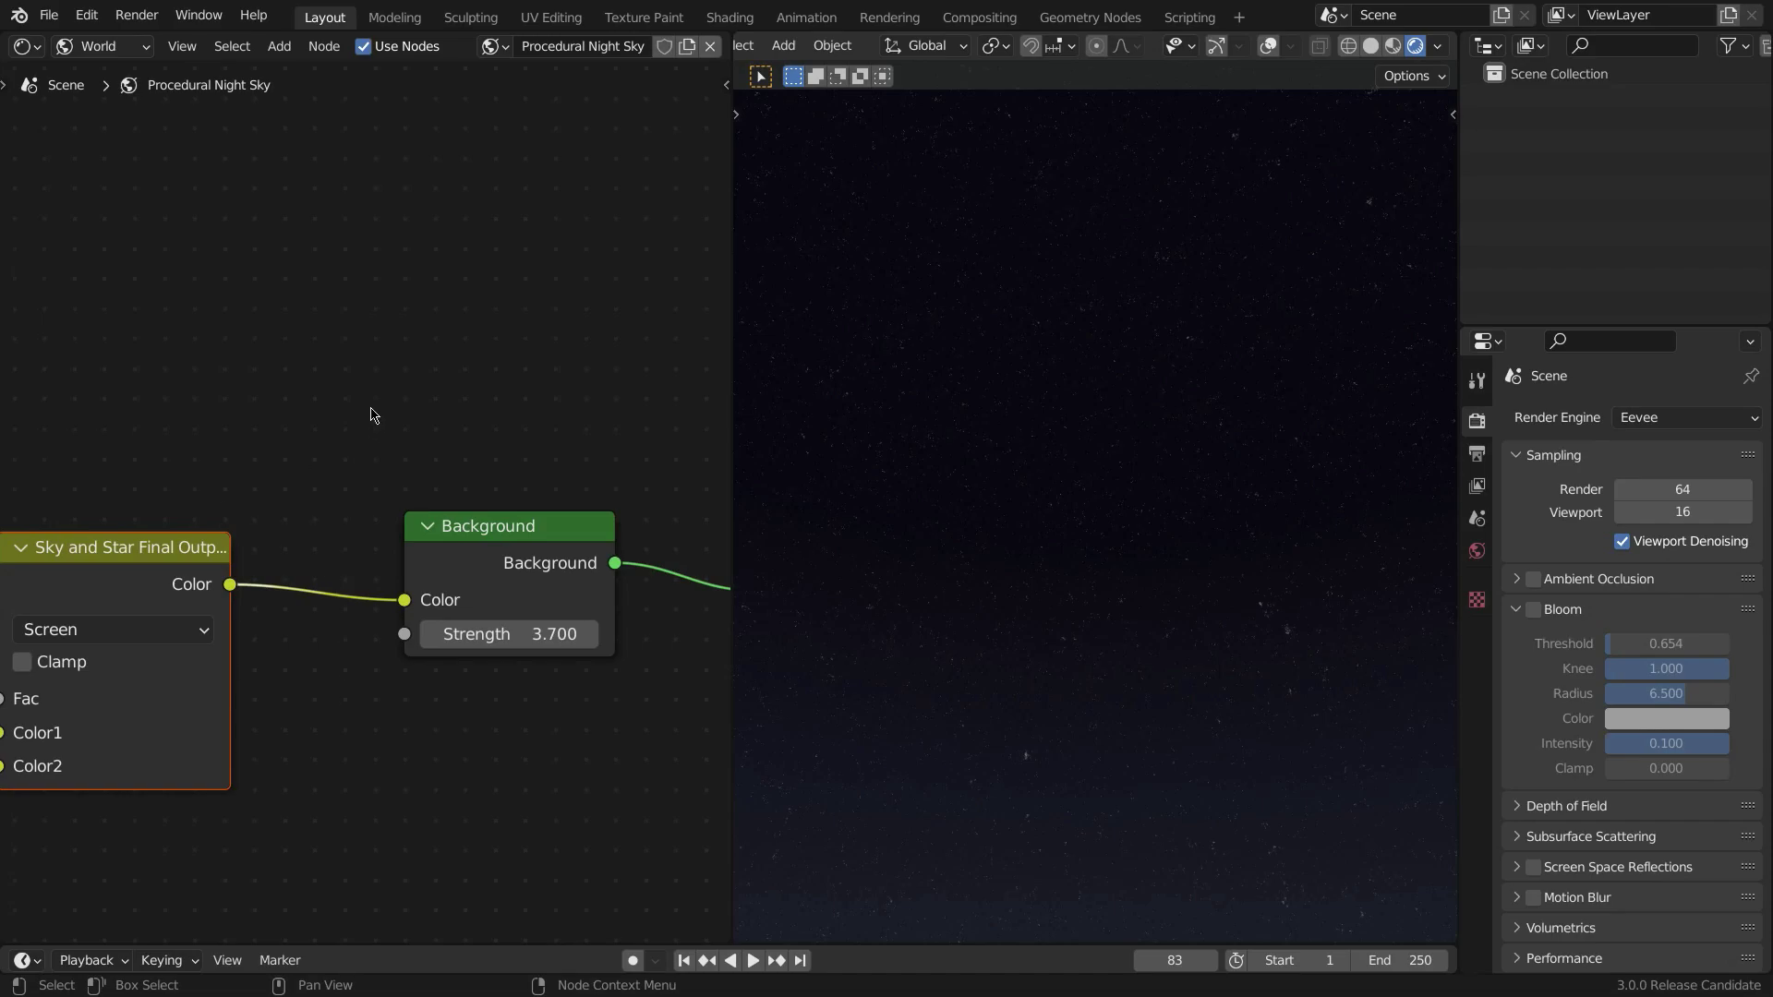
- Try adding a second Background node above the existing one, and delete it
click(524, 601)
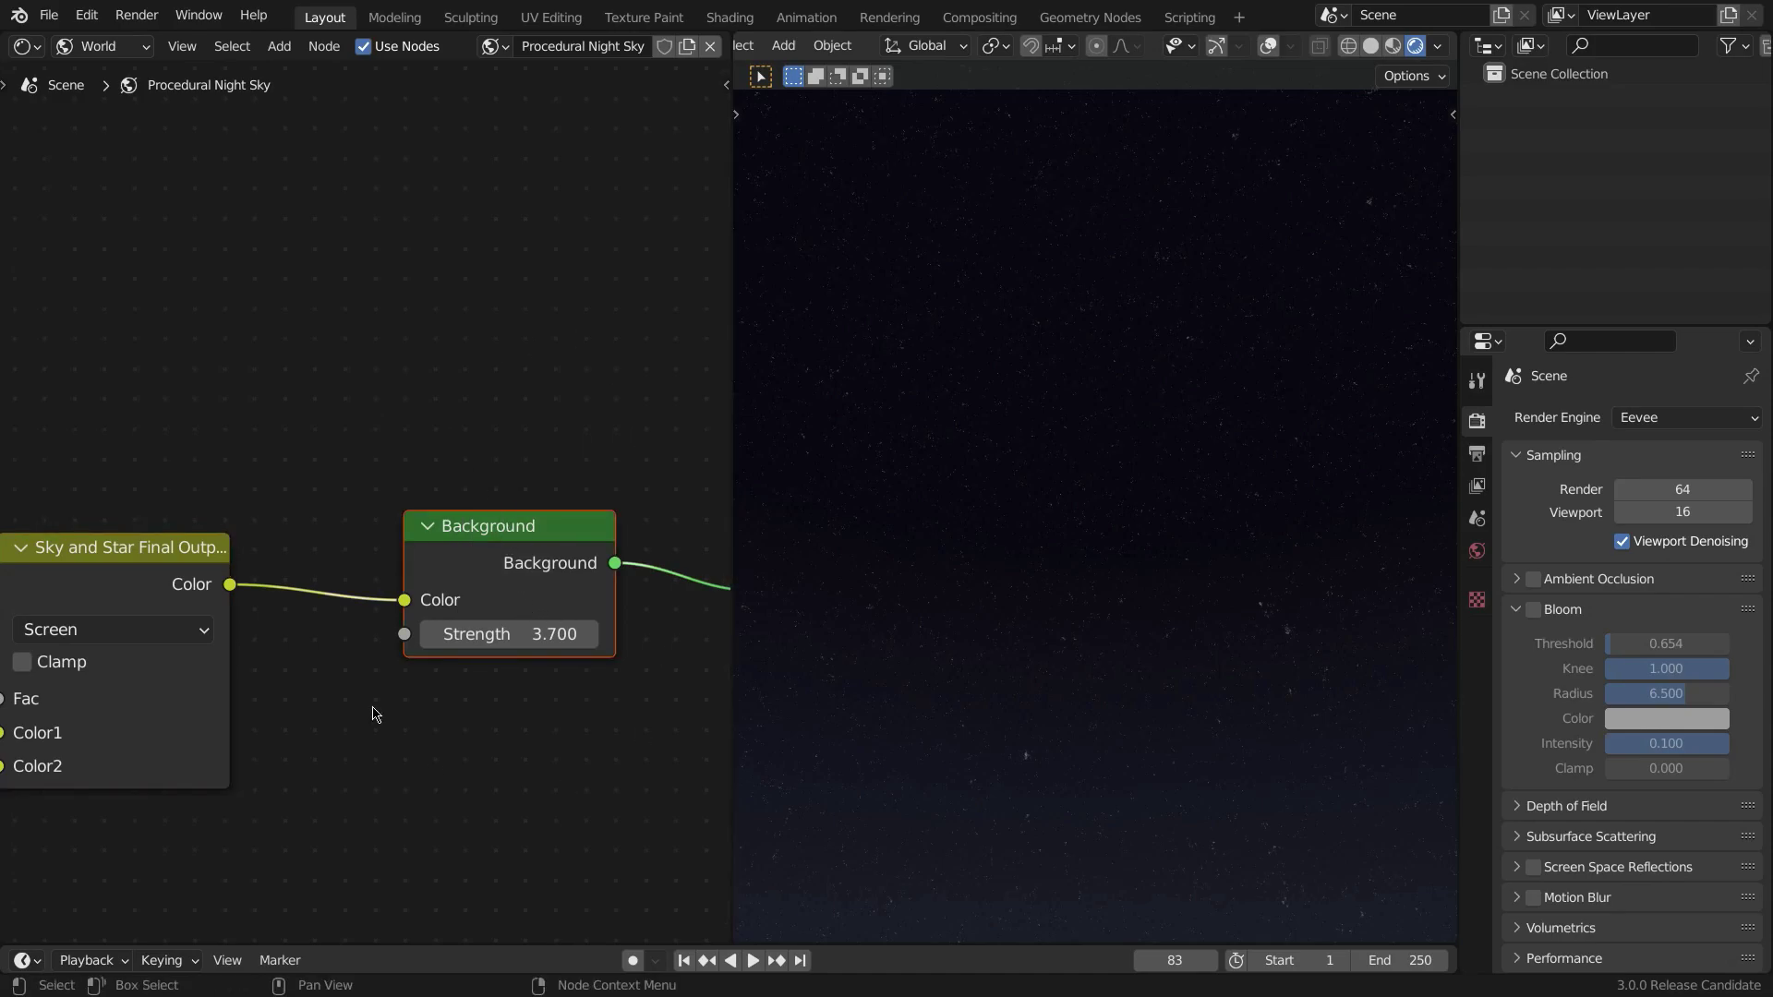
key(shift+a)
text(back)
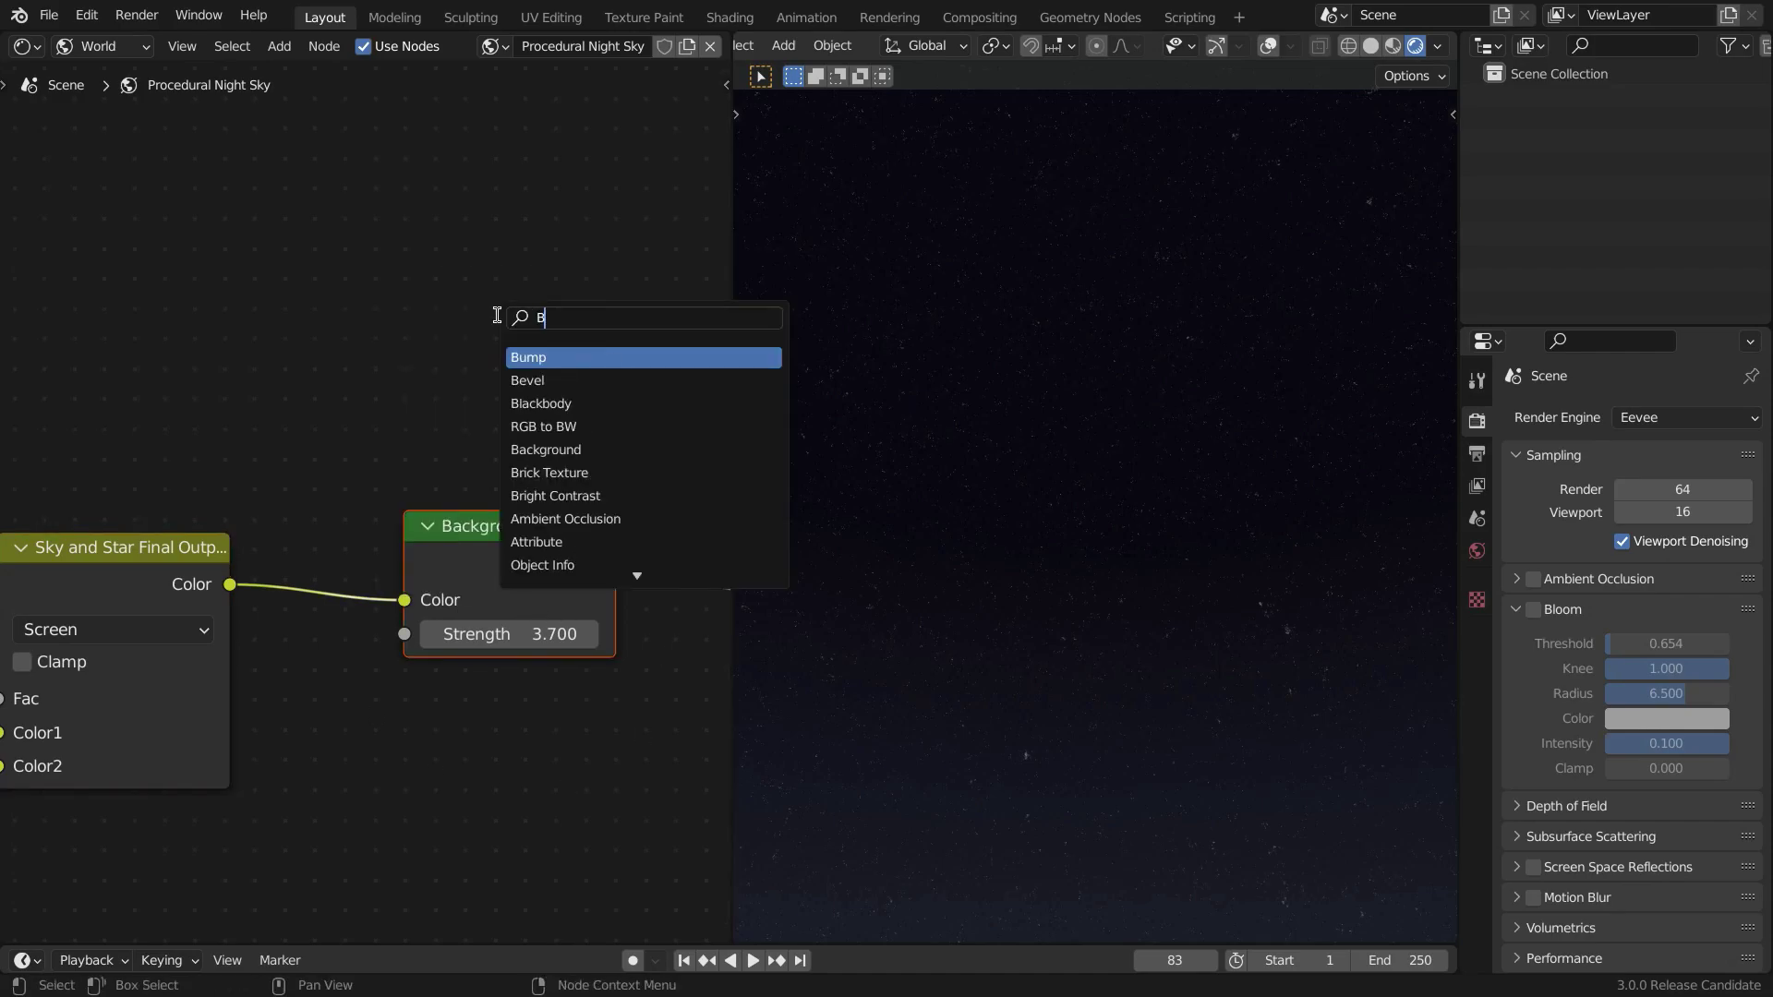
key(Return)
click(545, 440)
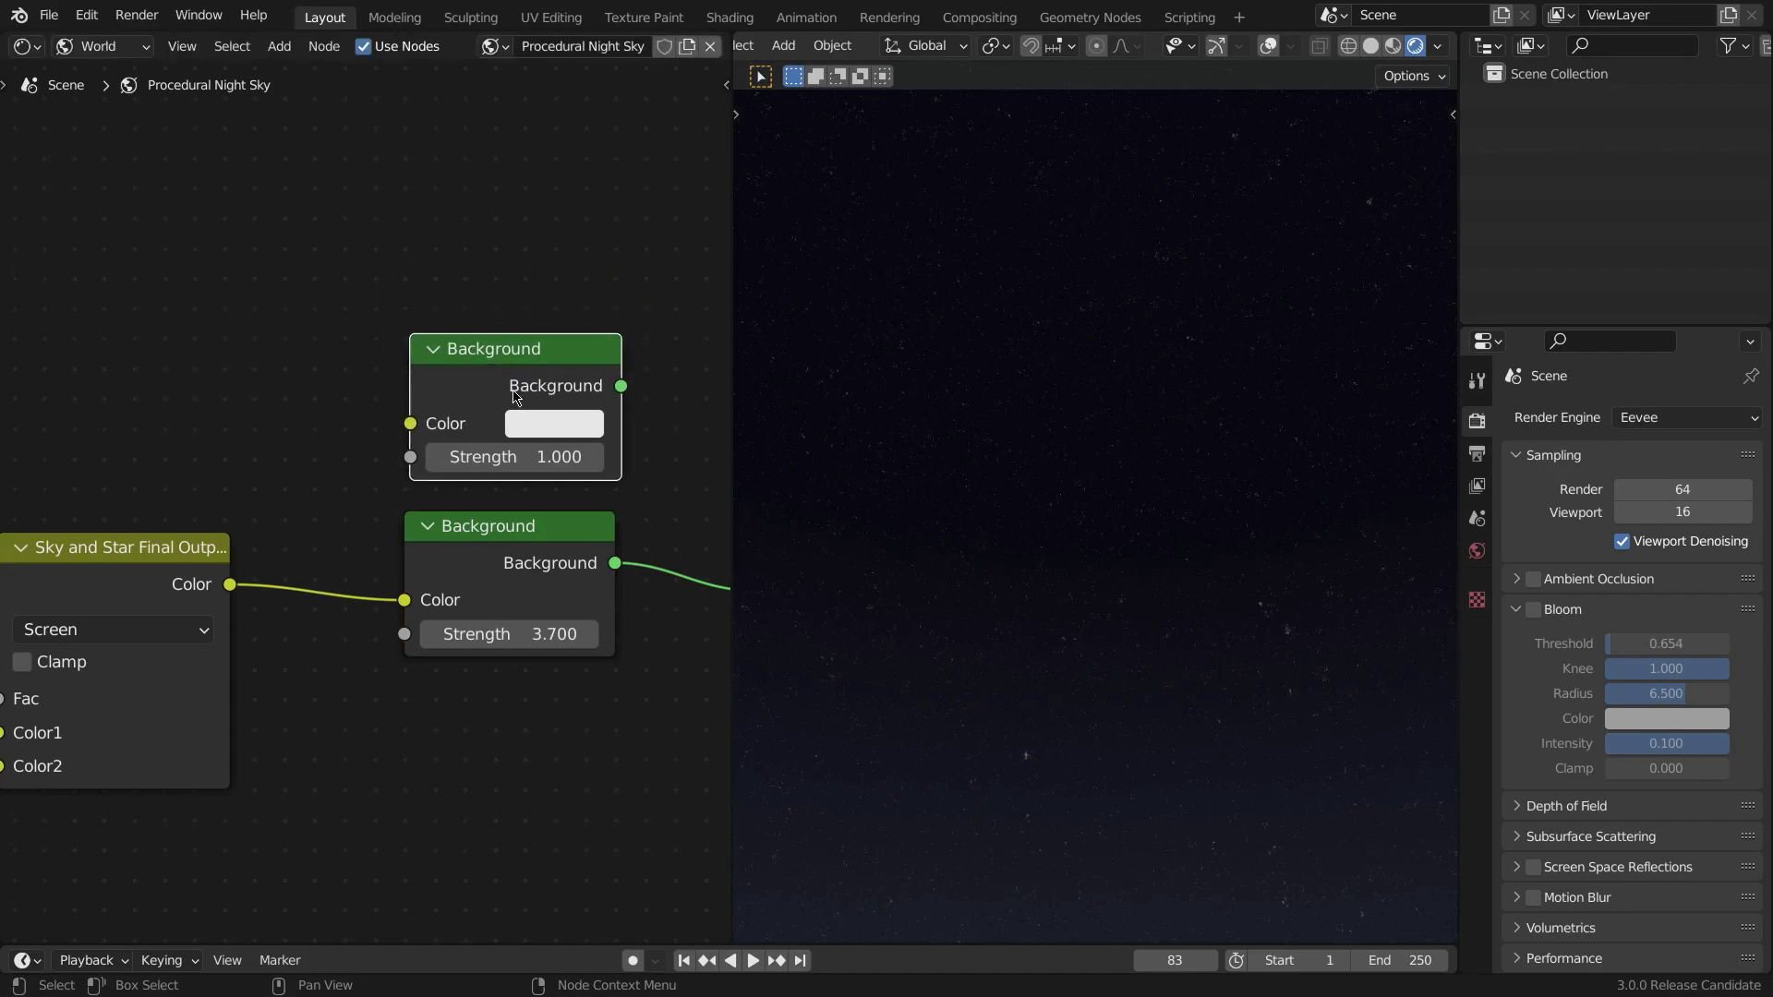
key(x)
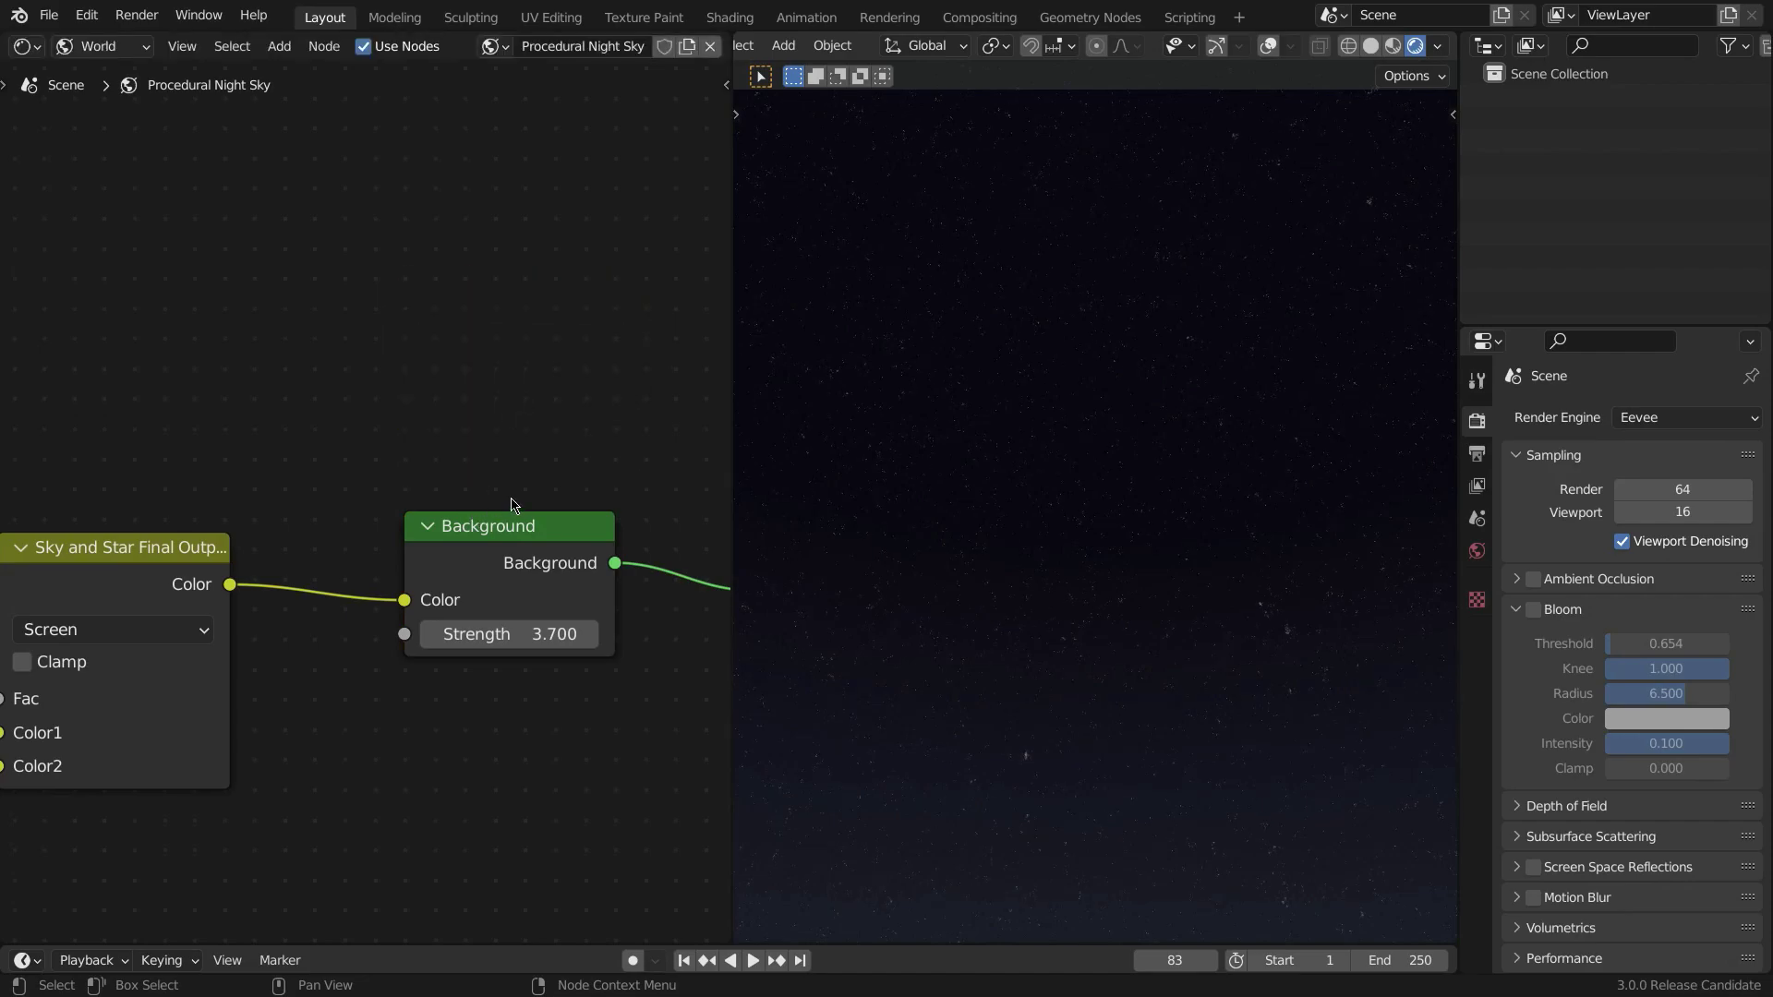
- Try the Background node's strength at 4.000, and set it to 3.600
middle_drag(526, 486, 517, 410)
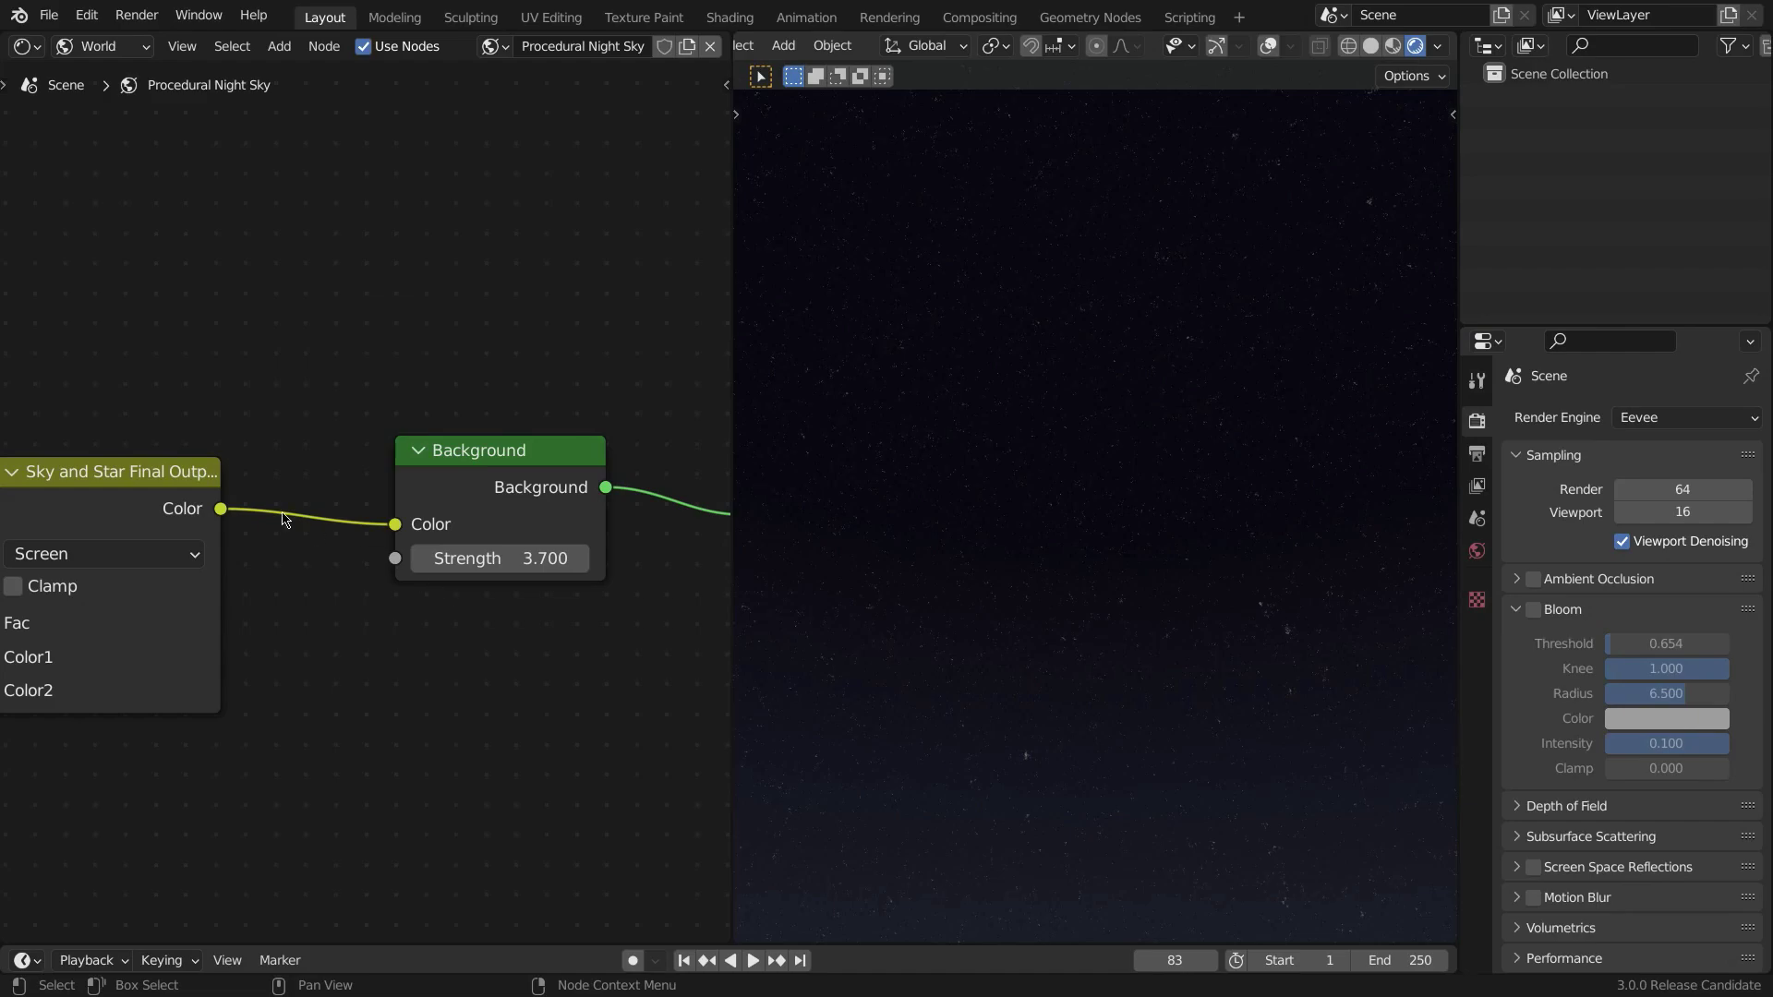
scroll(498, 554, up, 2)
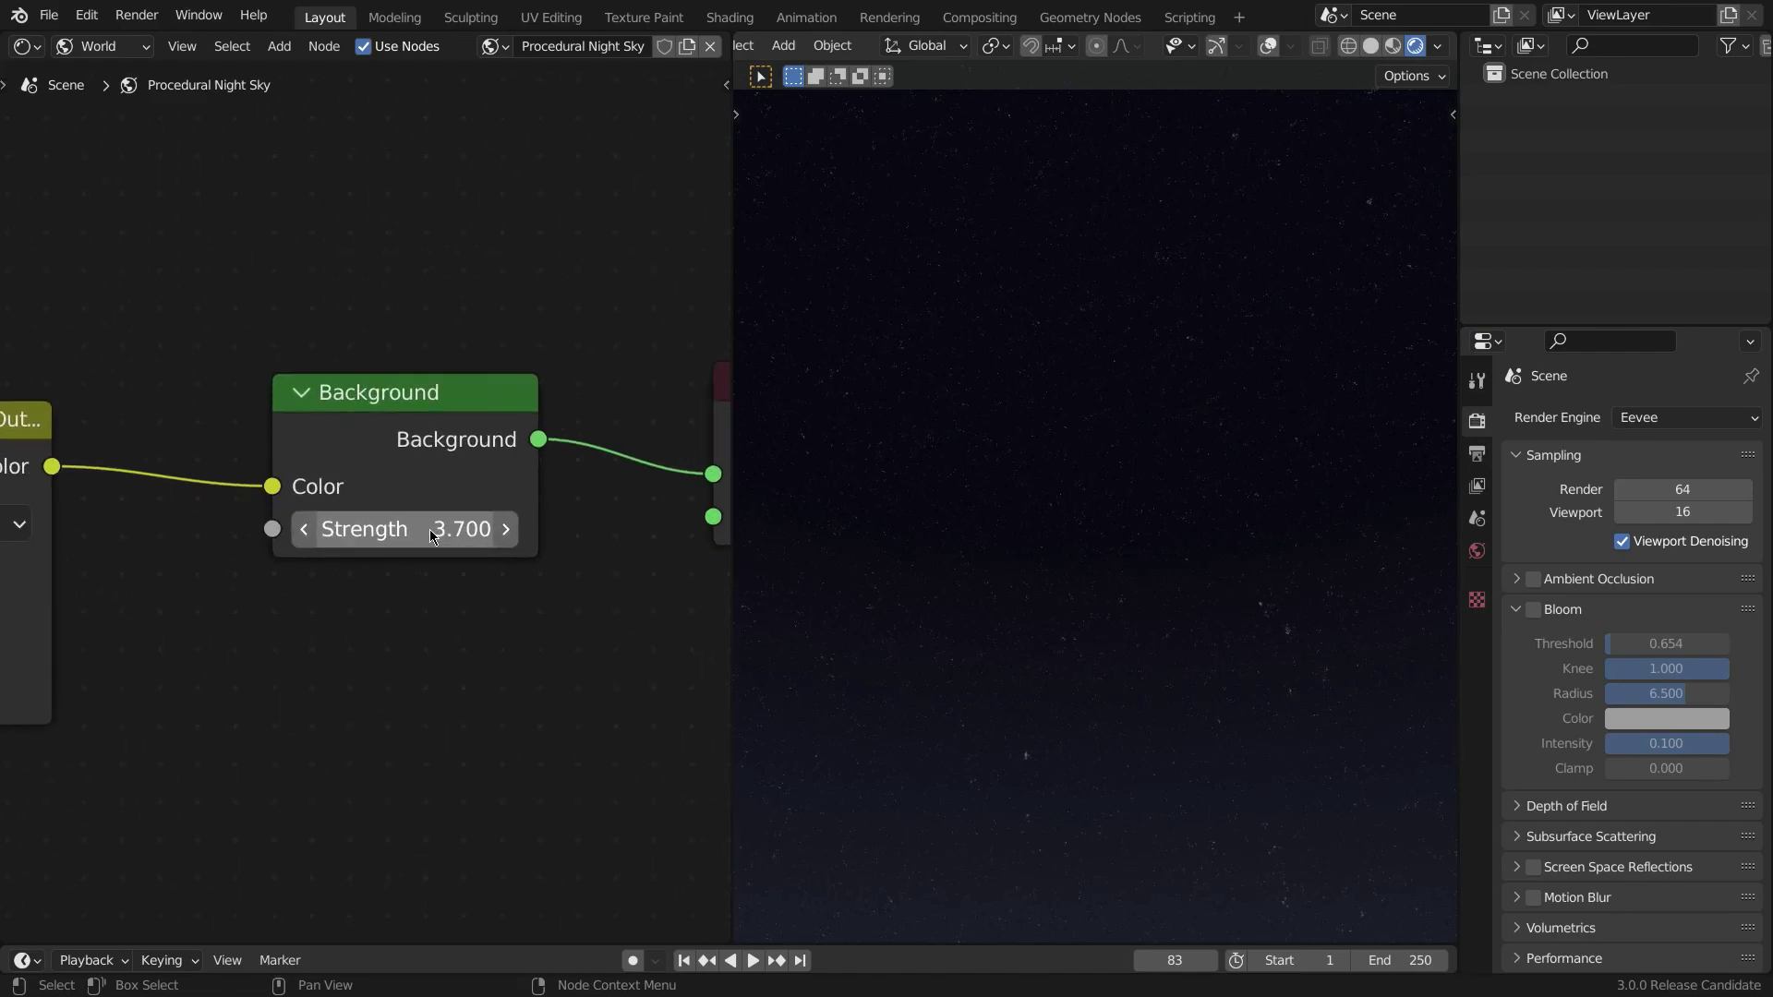
mouse_move(406, 528)
mouse_down()
mouse_move(323, 528)
mouse_move(702, 528)
mouse_move(346, 529)
mouse_move(438, 529)
mouse_up()
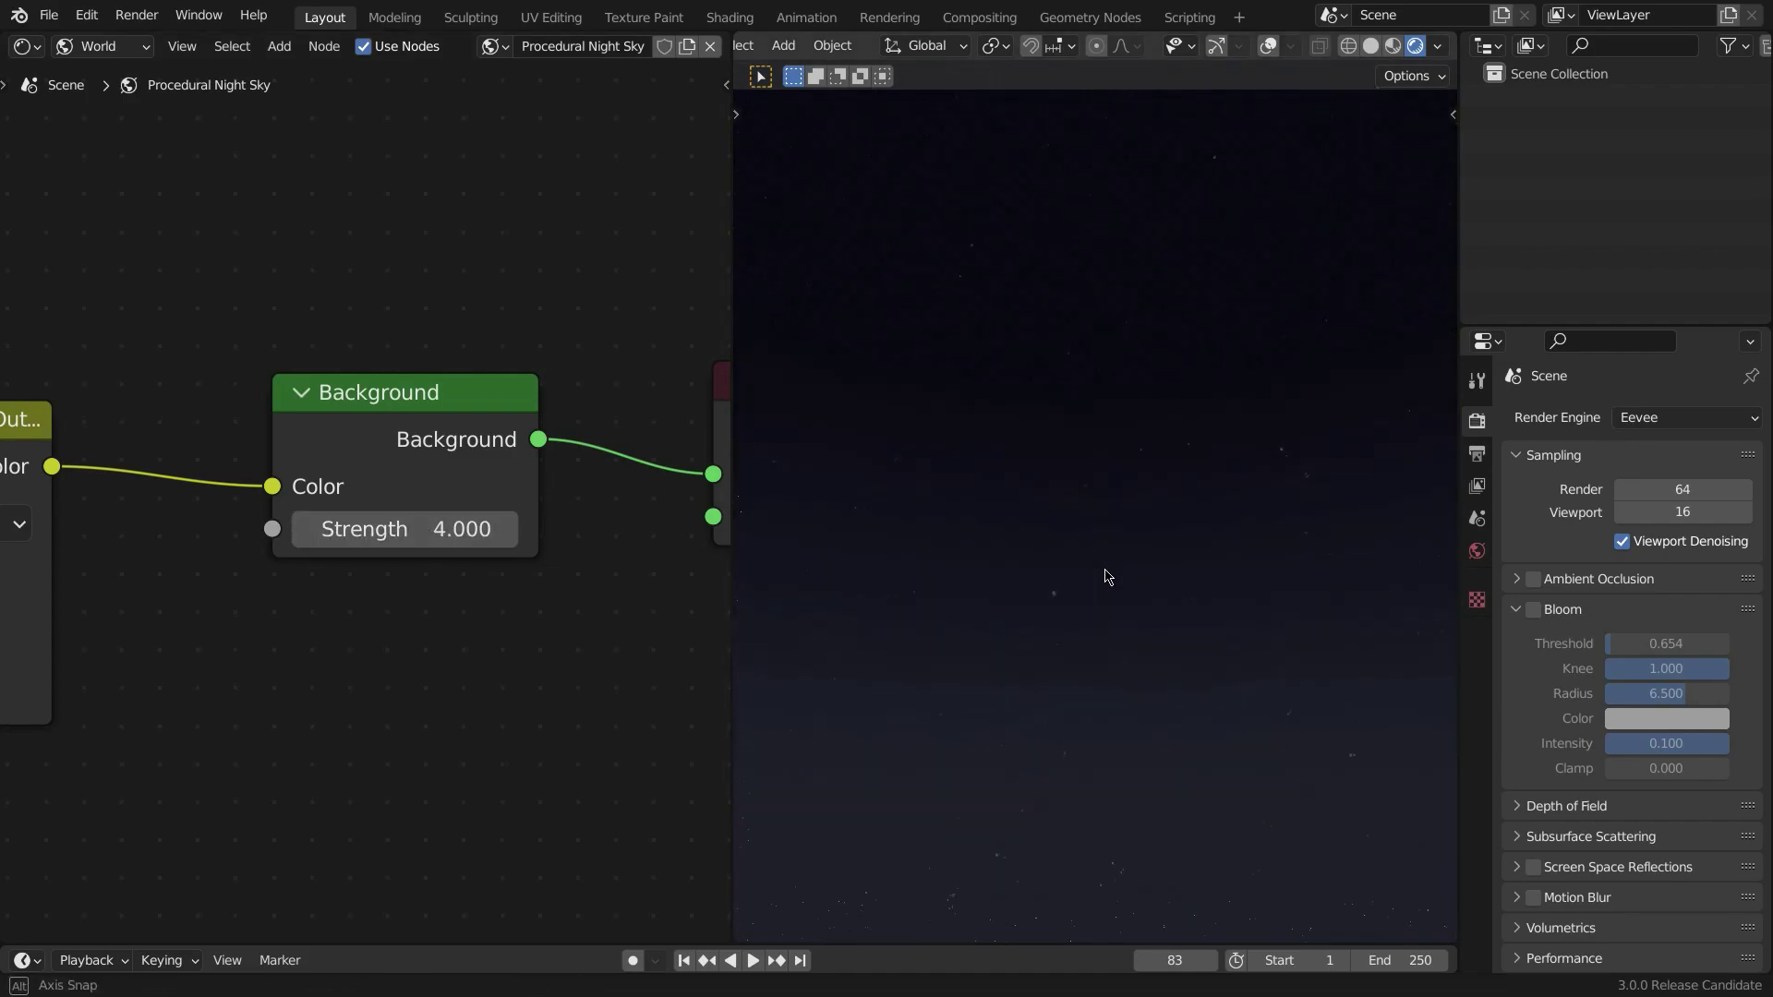
drag(411, 528, 383, 529)
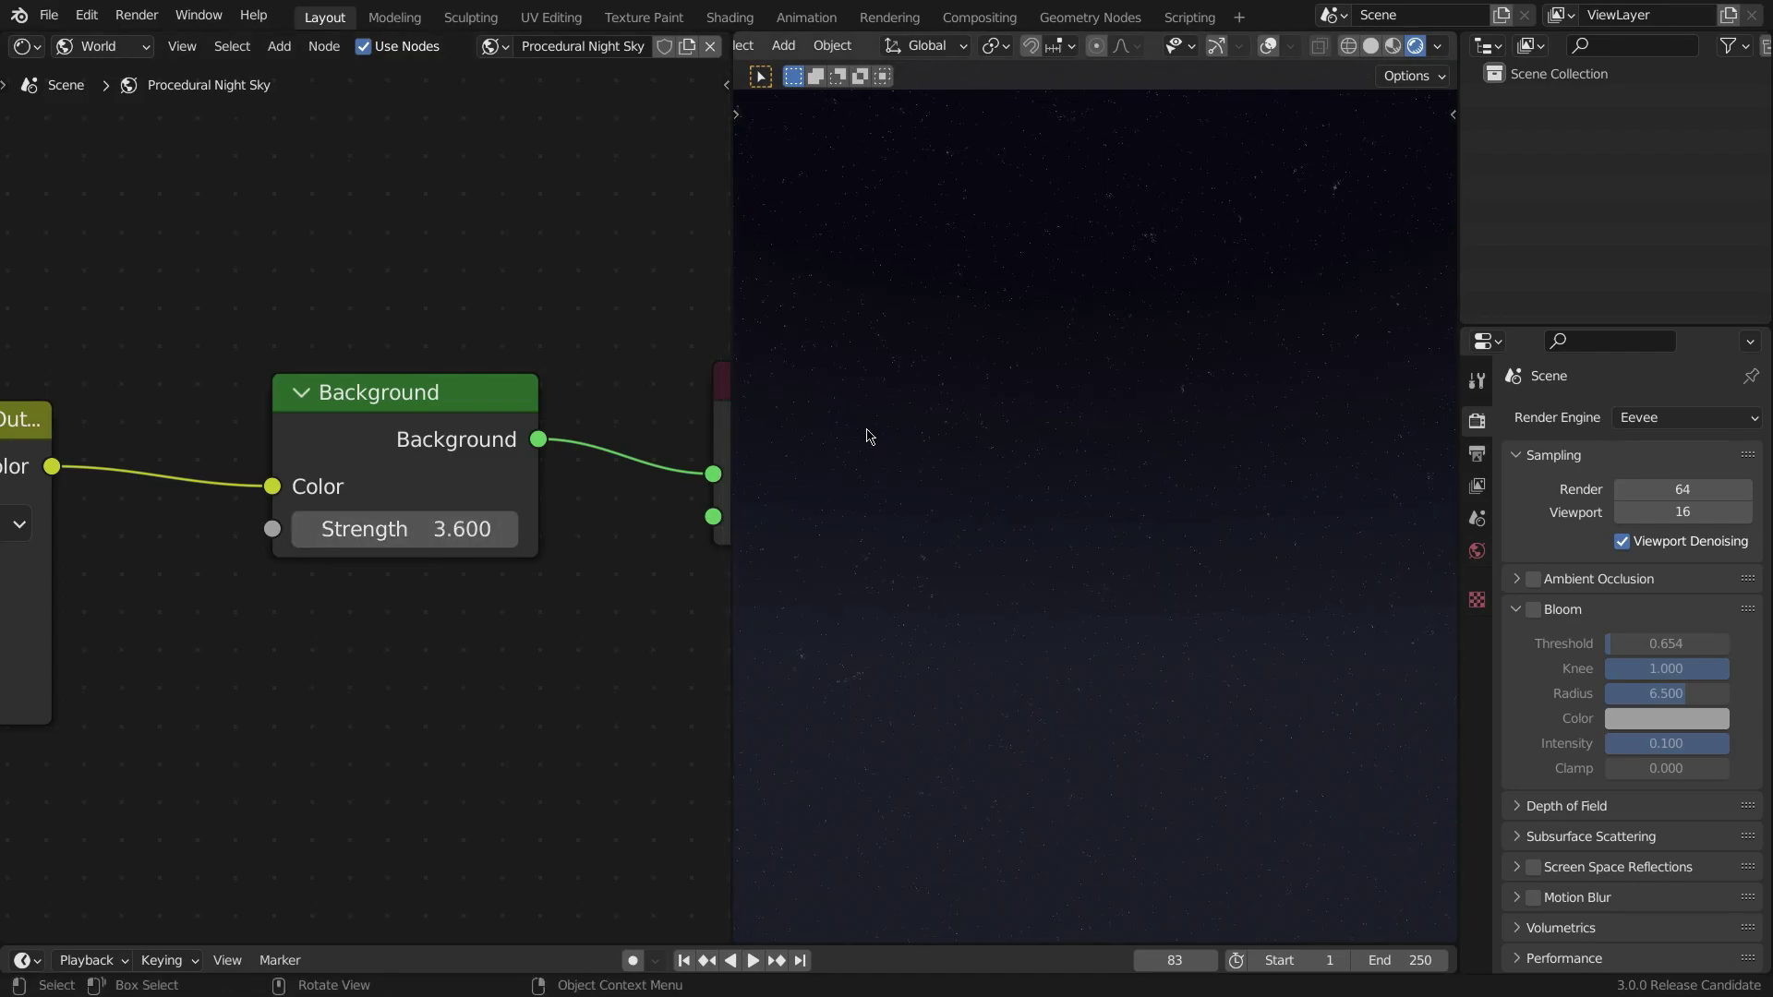
- Look up the World Output node in the add-node search without adding it
scroll(573, 480, down, 2)
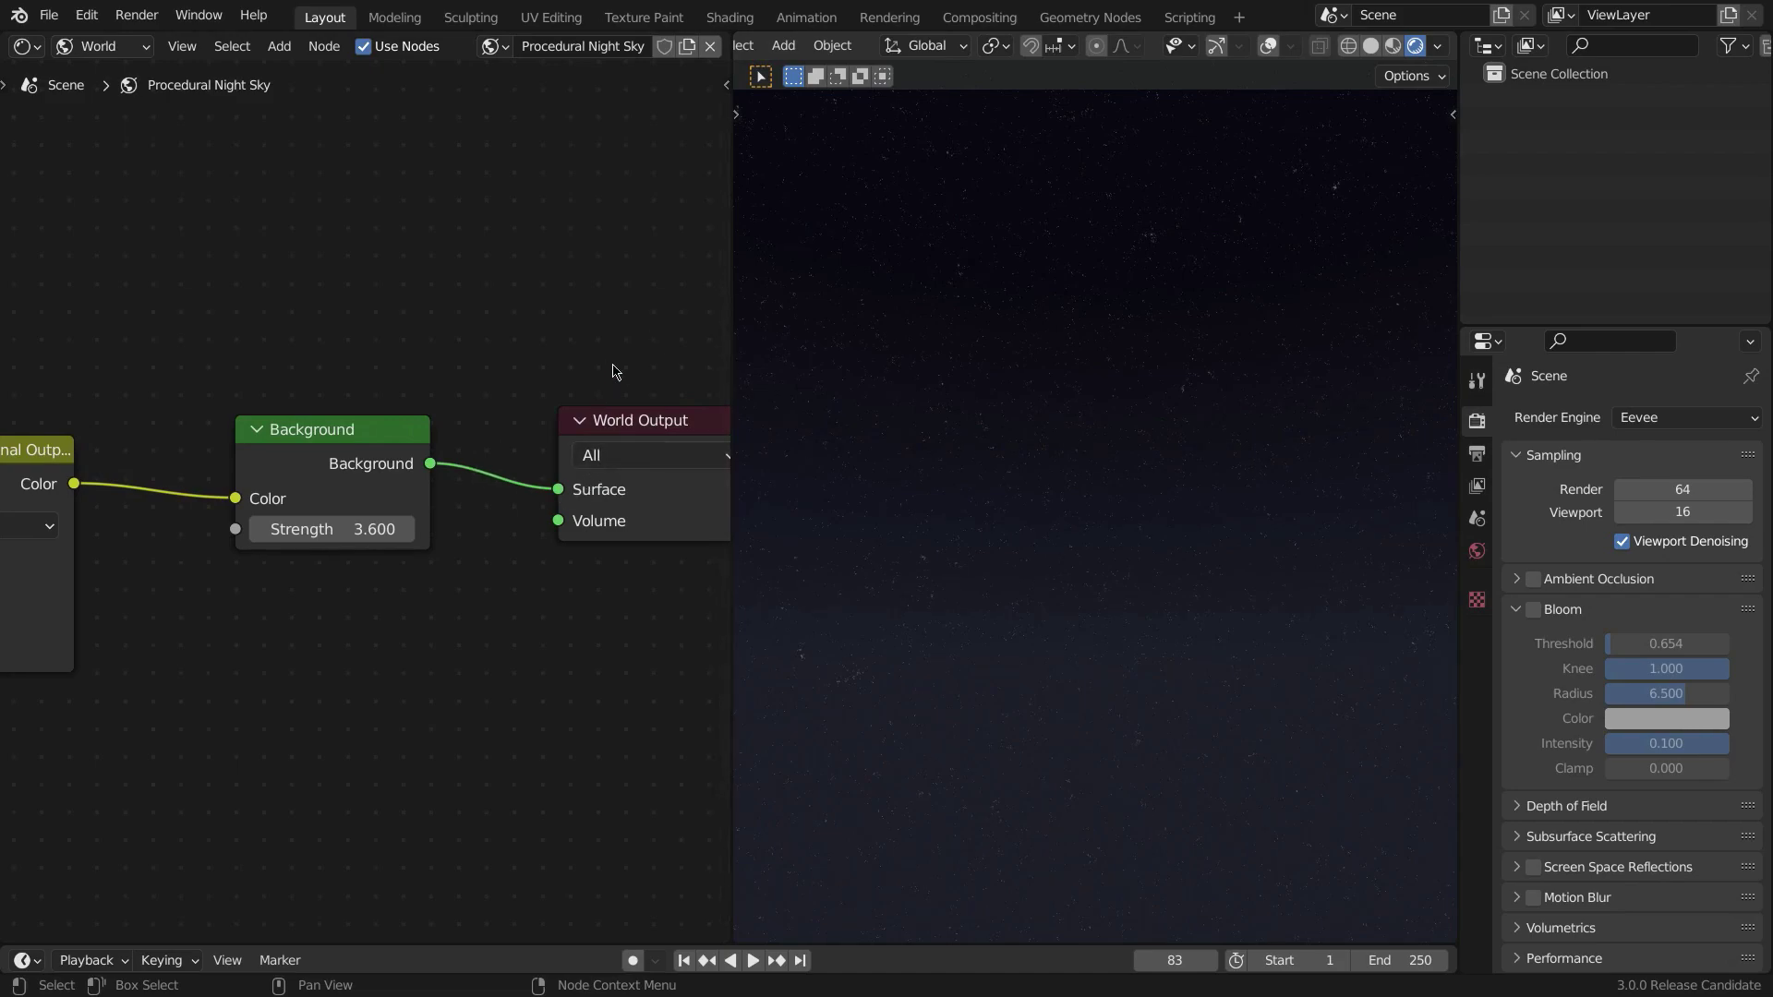
click(556, 515)
key(shift+a)
text(World)
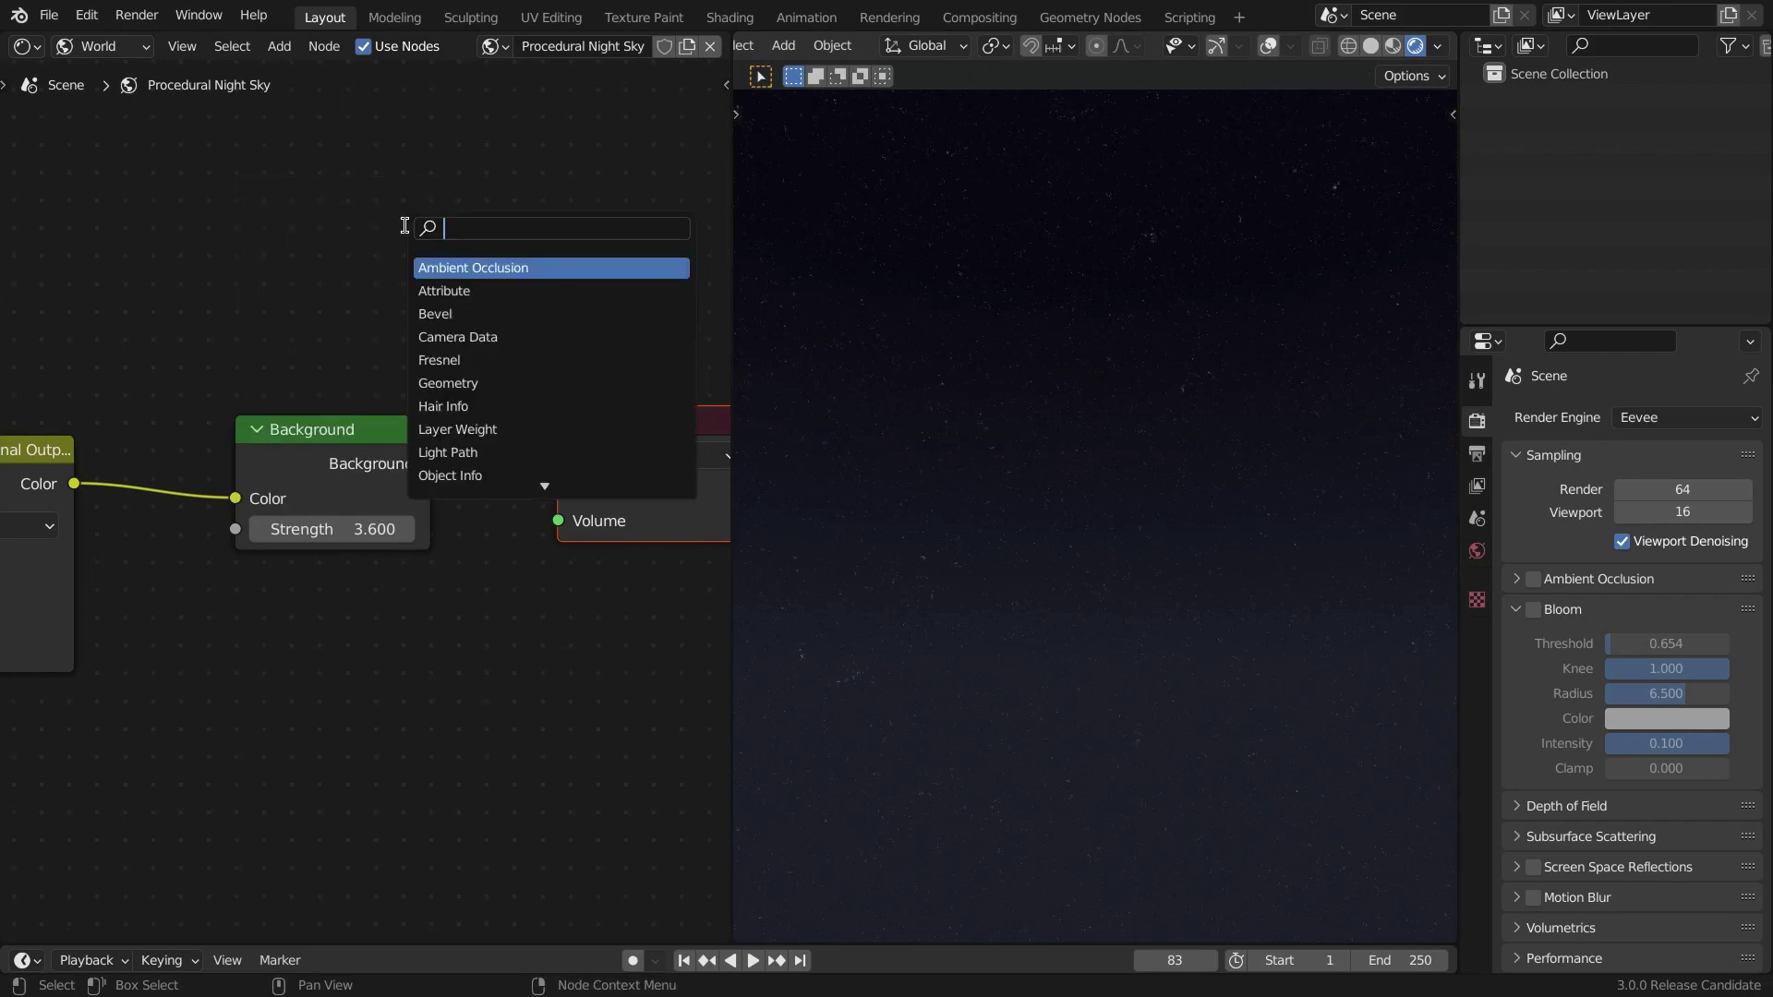
text( O)
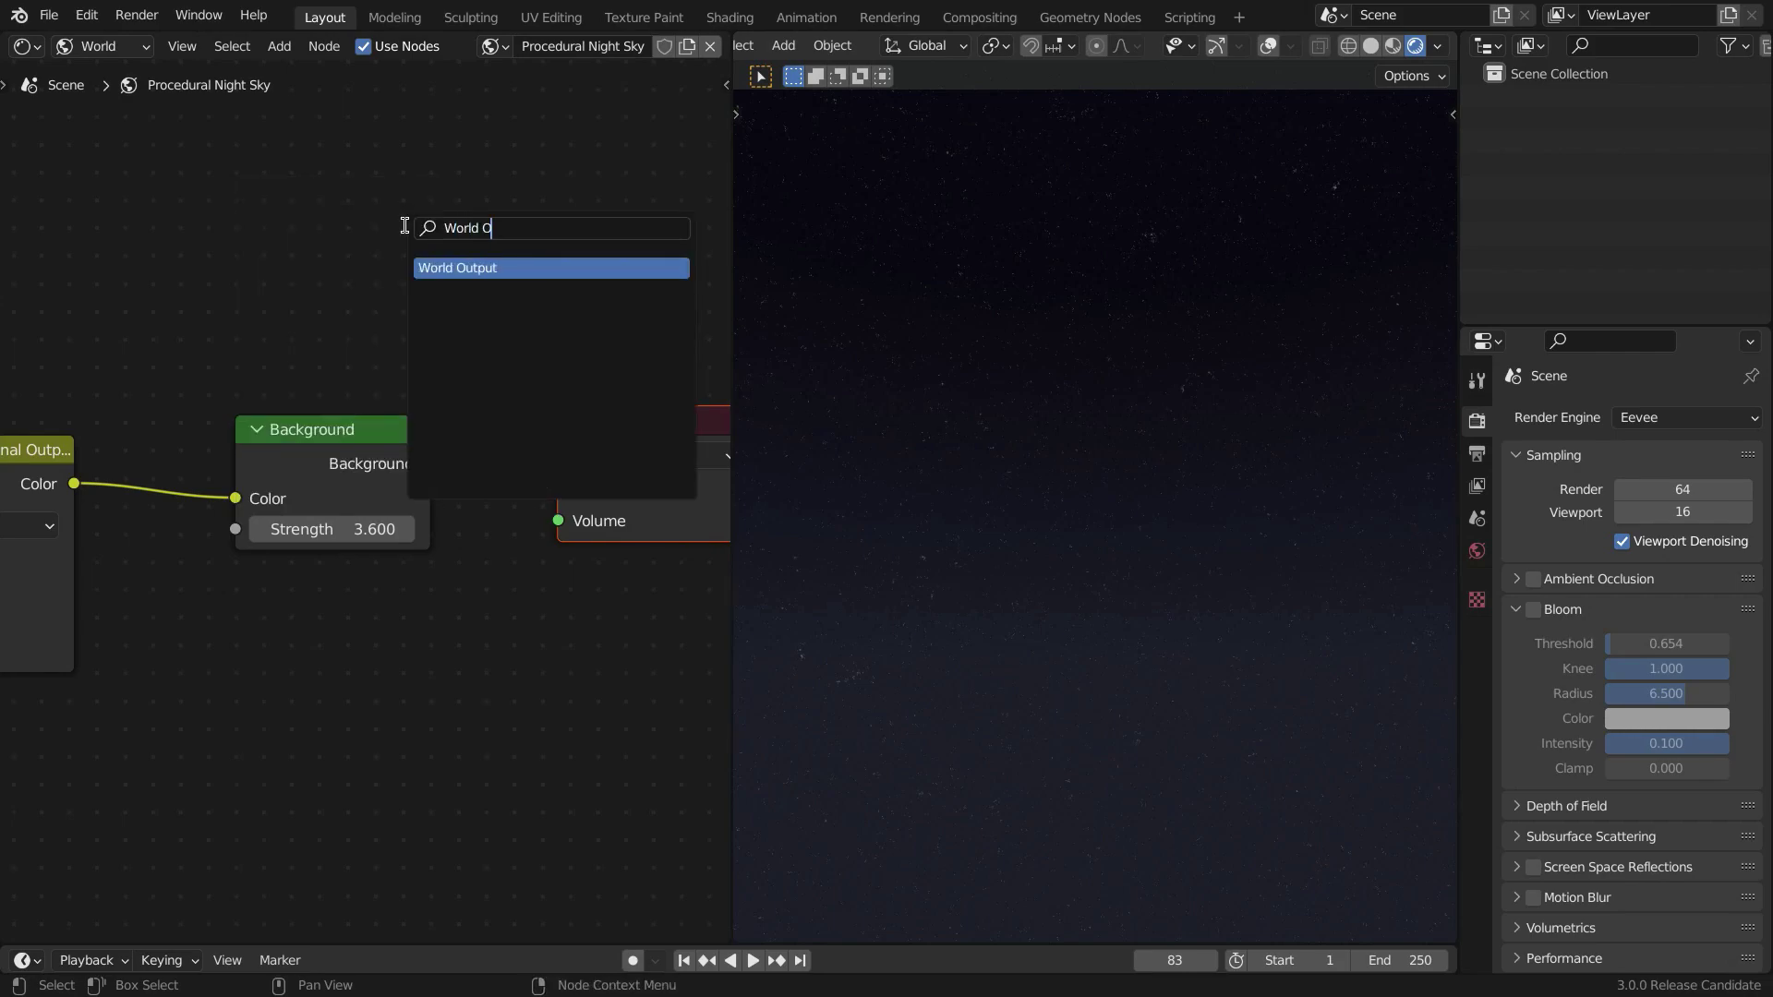
click(334, 207)
- Review the complete night sky node tree in a maximized editor, from Texture Coordinate to World Output, and restore the layout
scroll(258, 360, down, 2)
middle_drag(255, 374, 477, 463)
scroll(693, 431, down, 4)
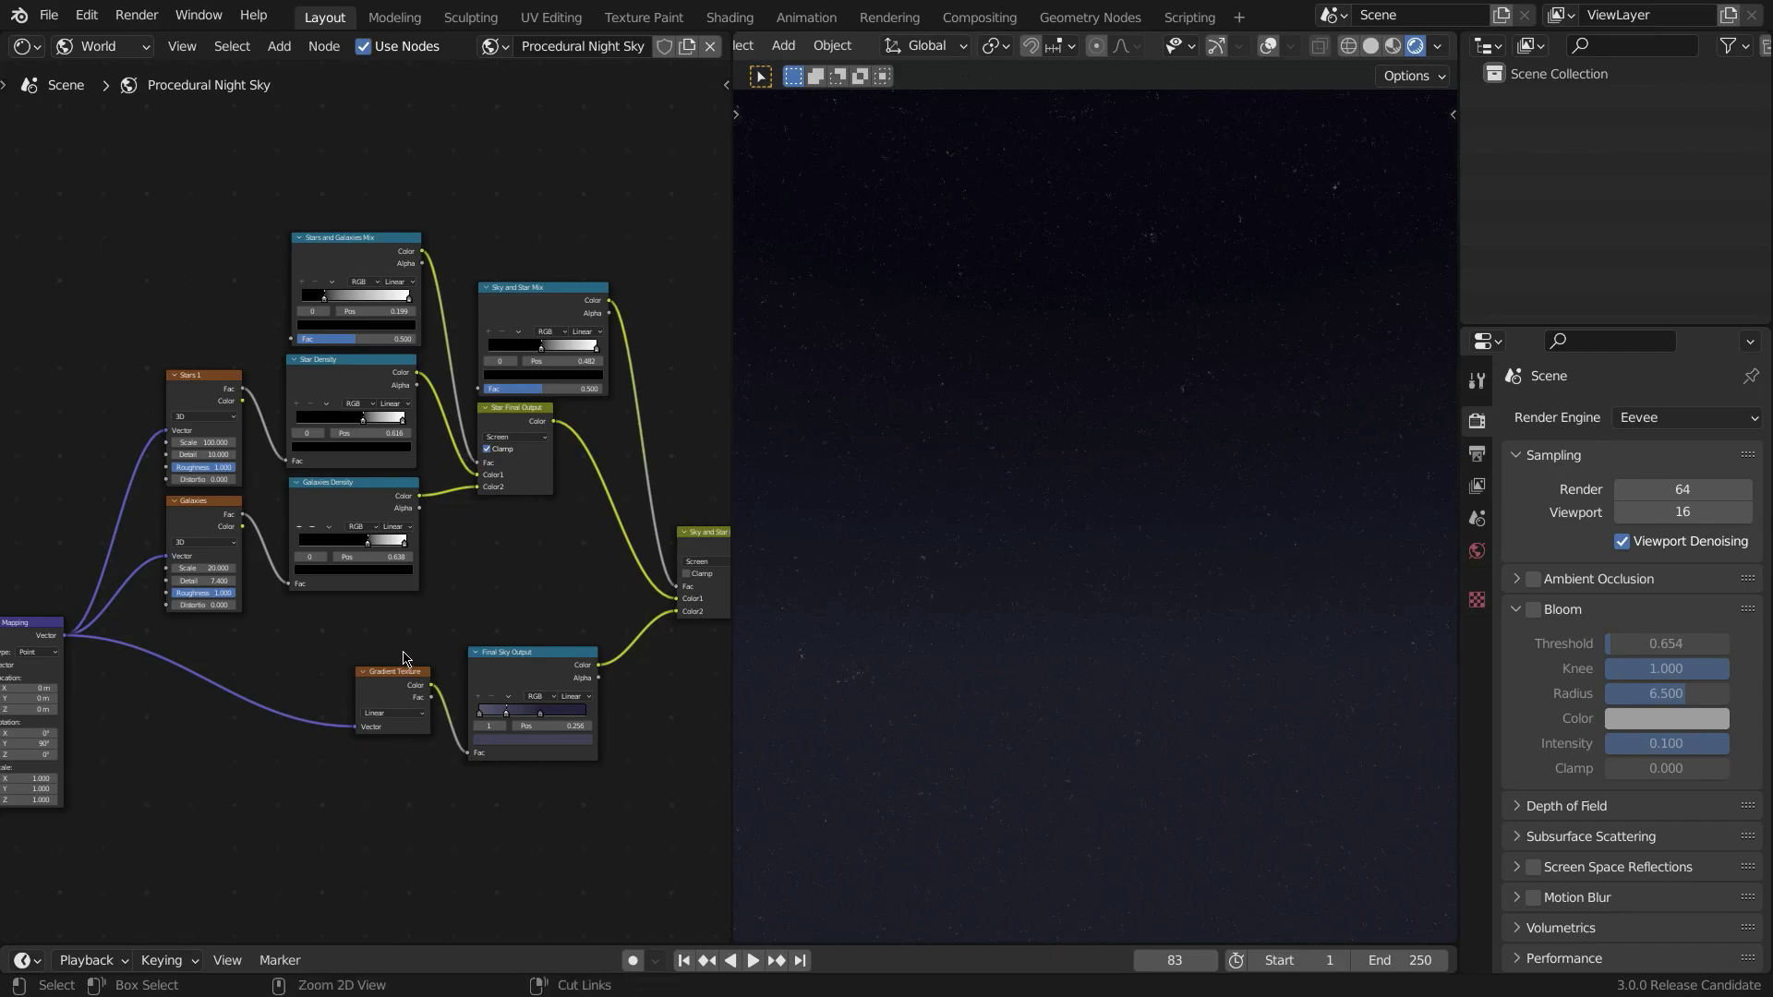
key(ctrl+space)
scroll(634, 705, up, 2)
middle_drag(760, 712, 705, 681)
scroll(697, 680, down, 2)
scroll(695, 680, up, 1)
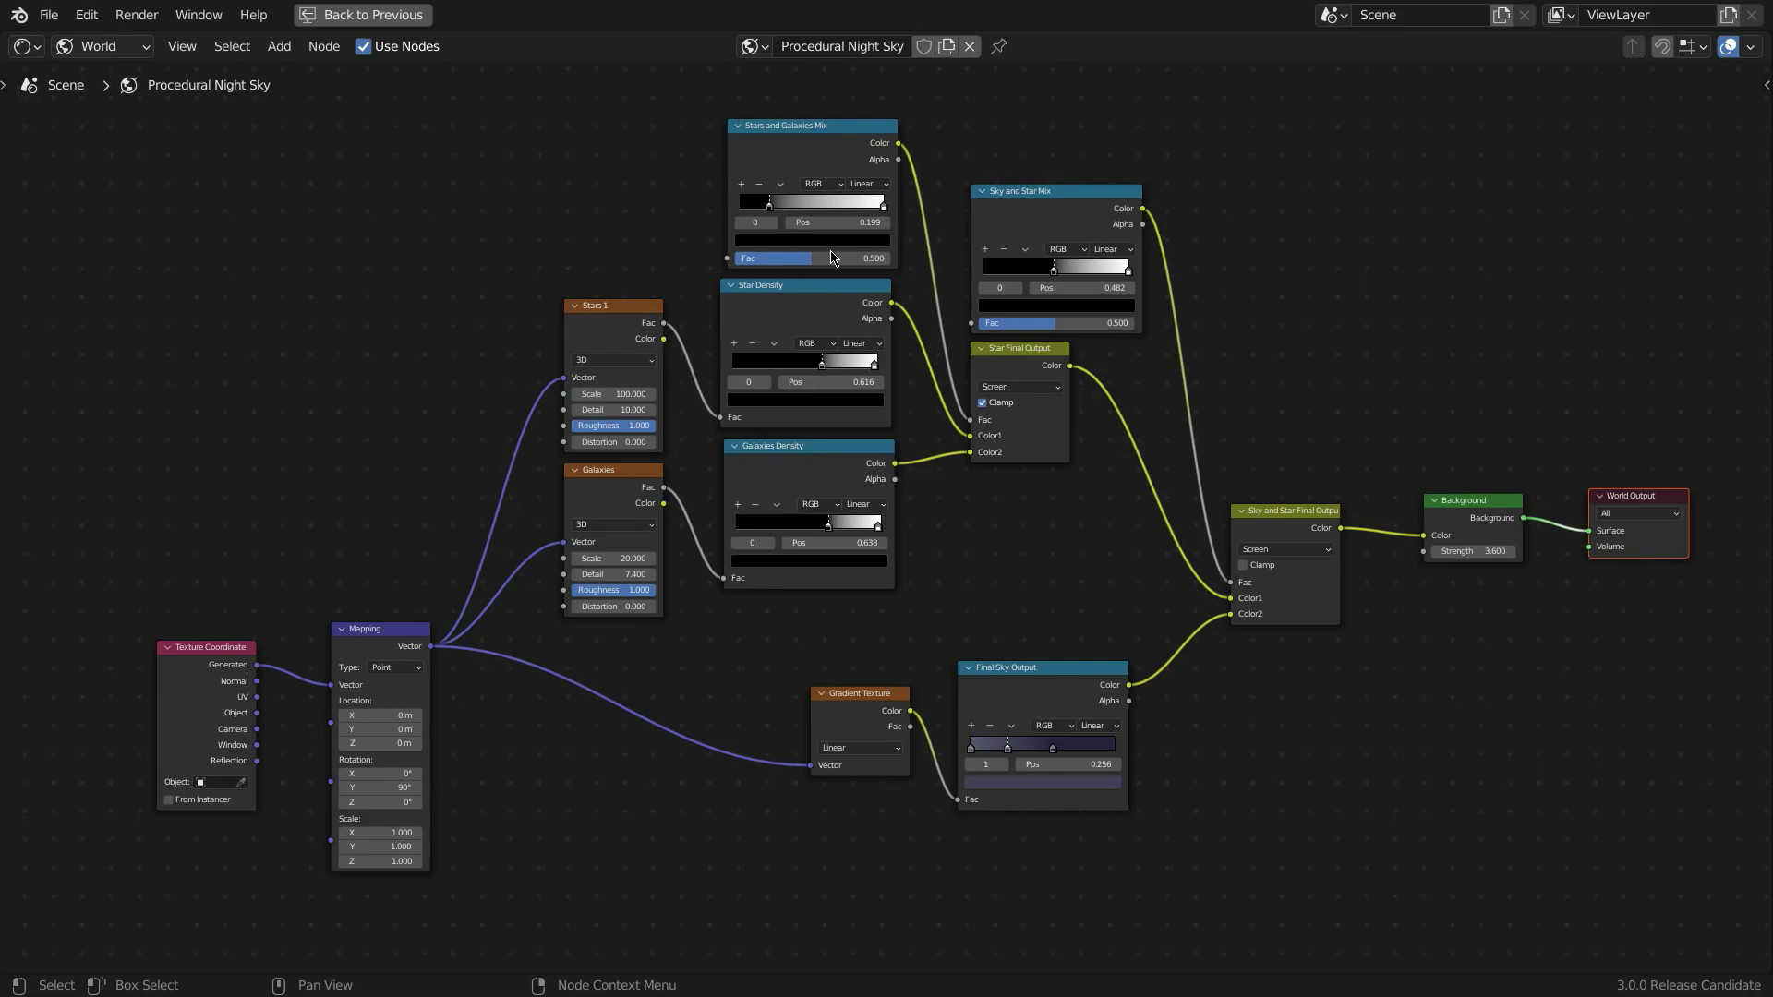
key(ctrl+space)
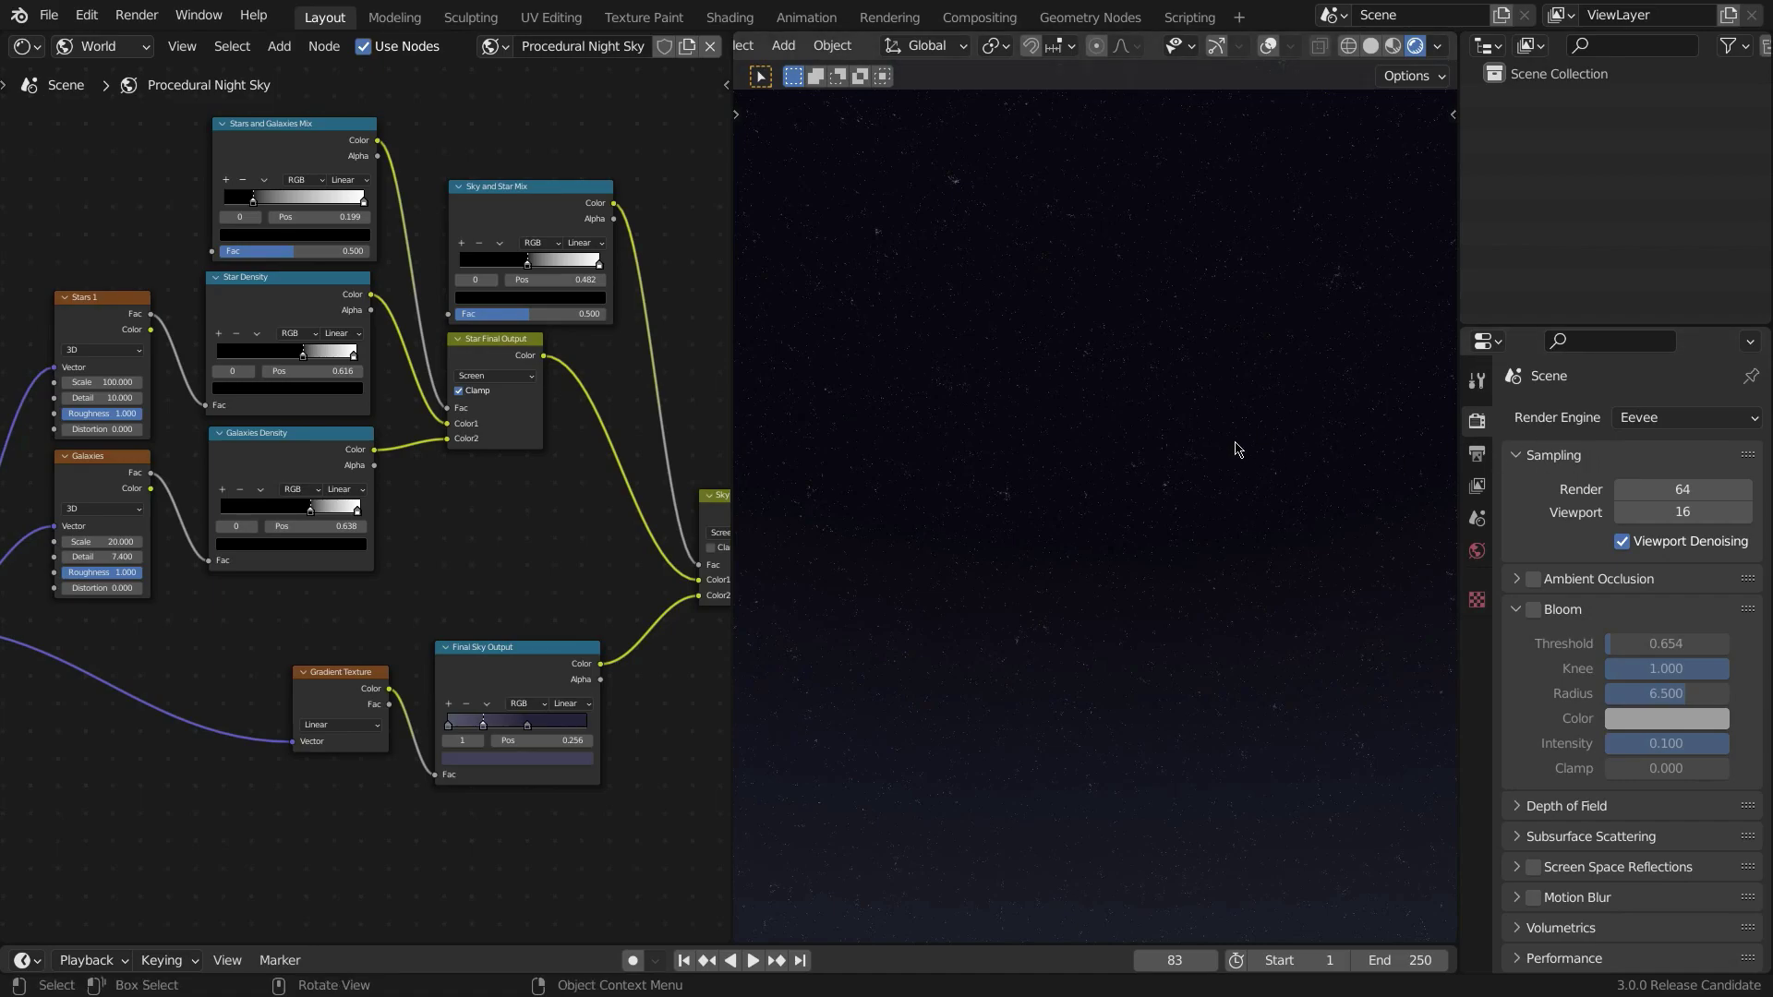
- Try the Cycles render engine on the sky, and switch back to Eevee
click(1645, 417)
click(1649, 499)
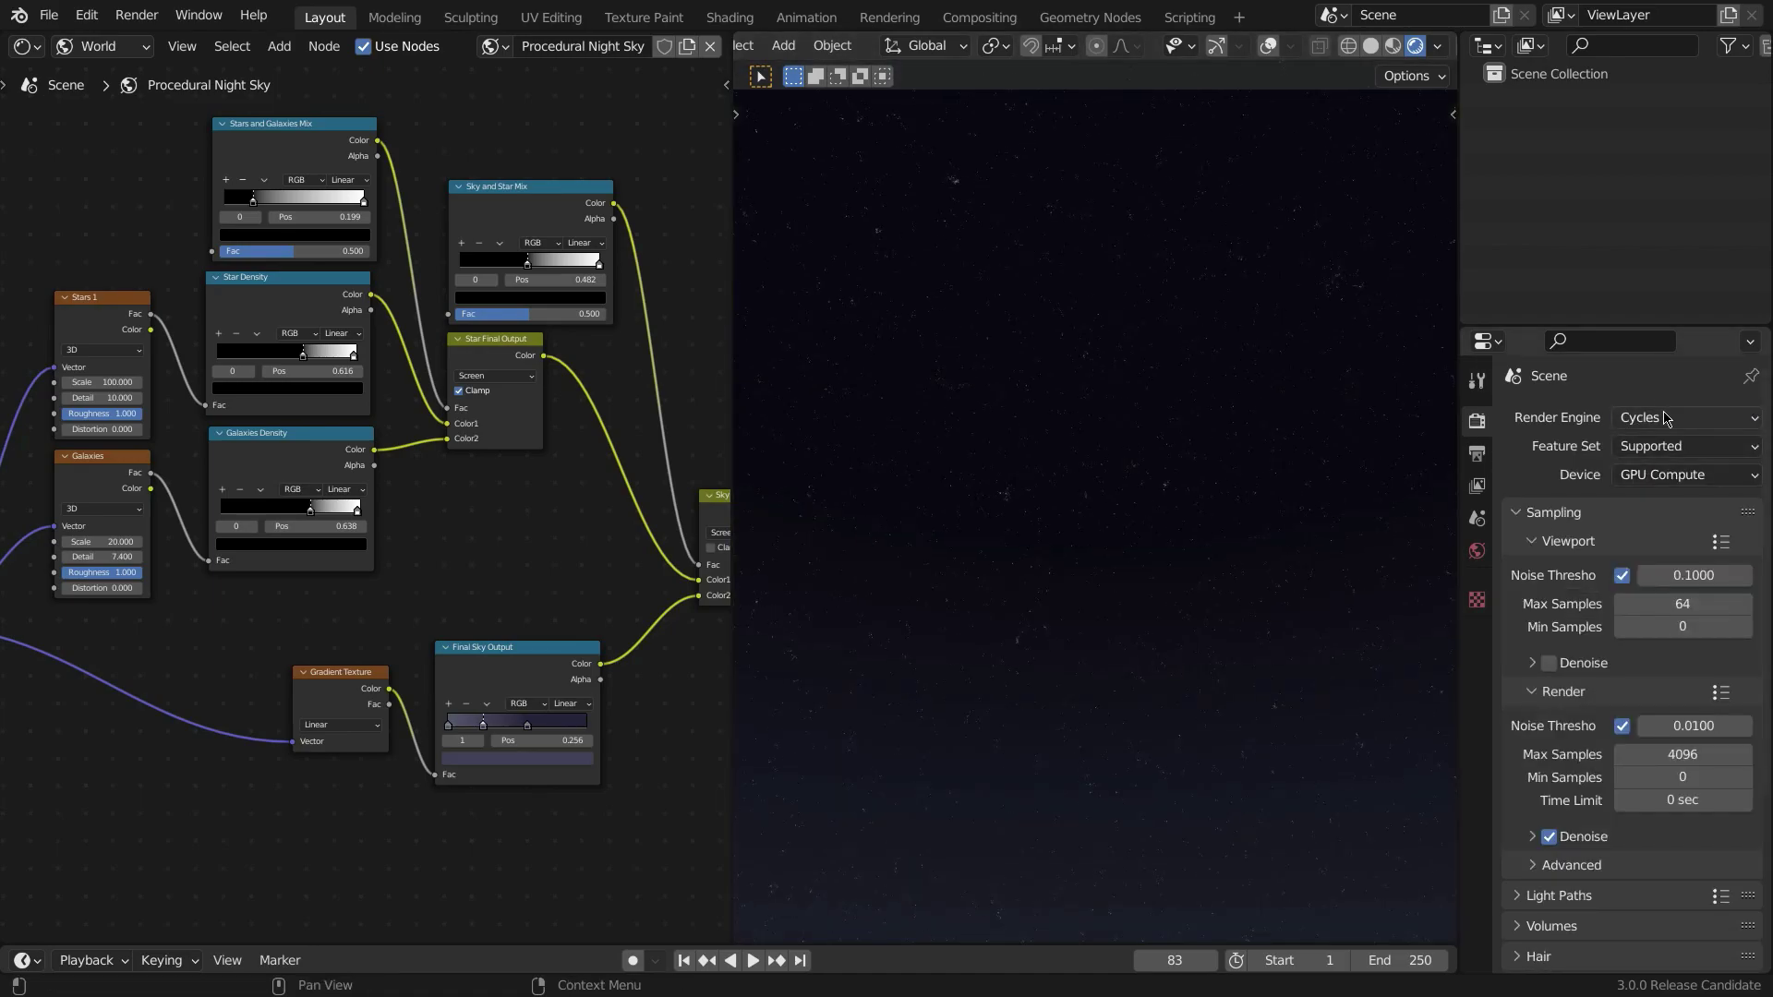
click(1666, 418)
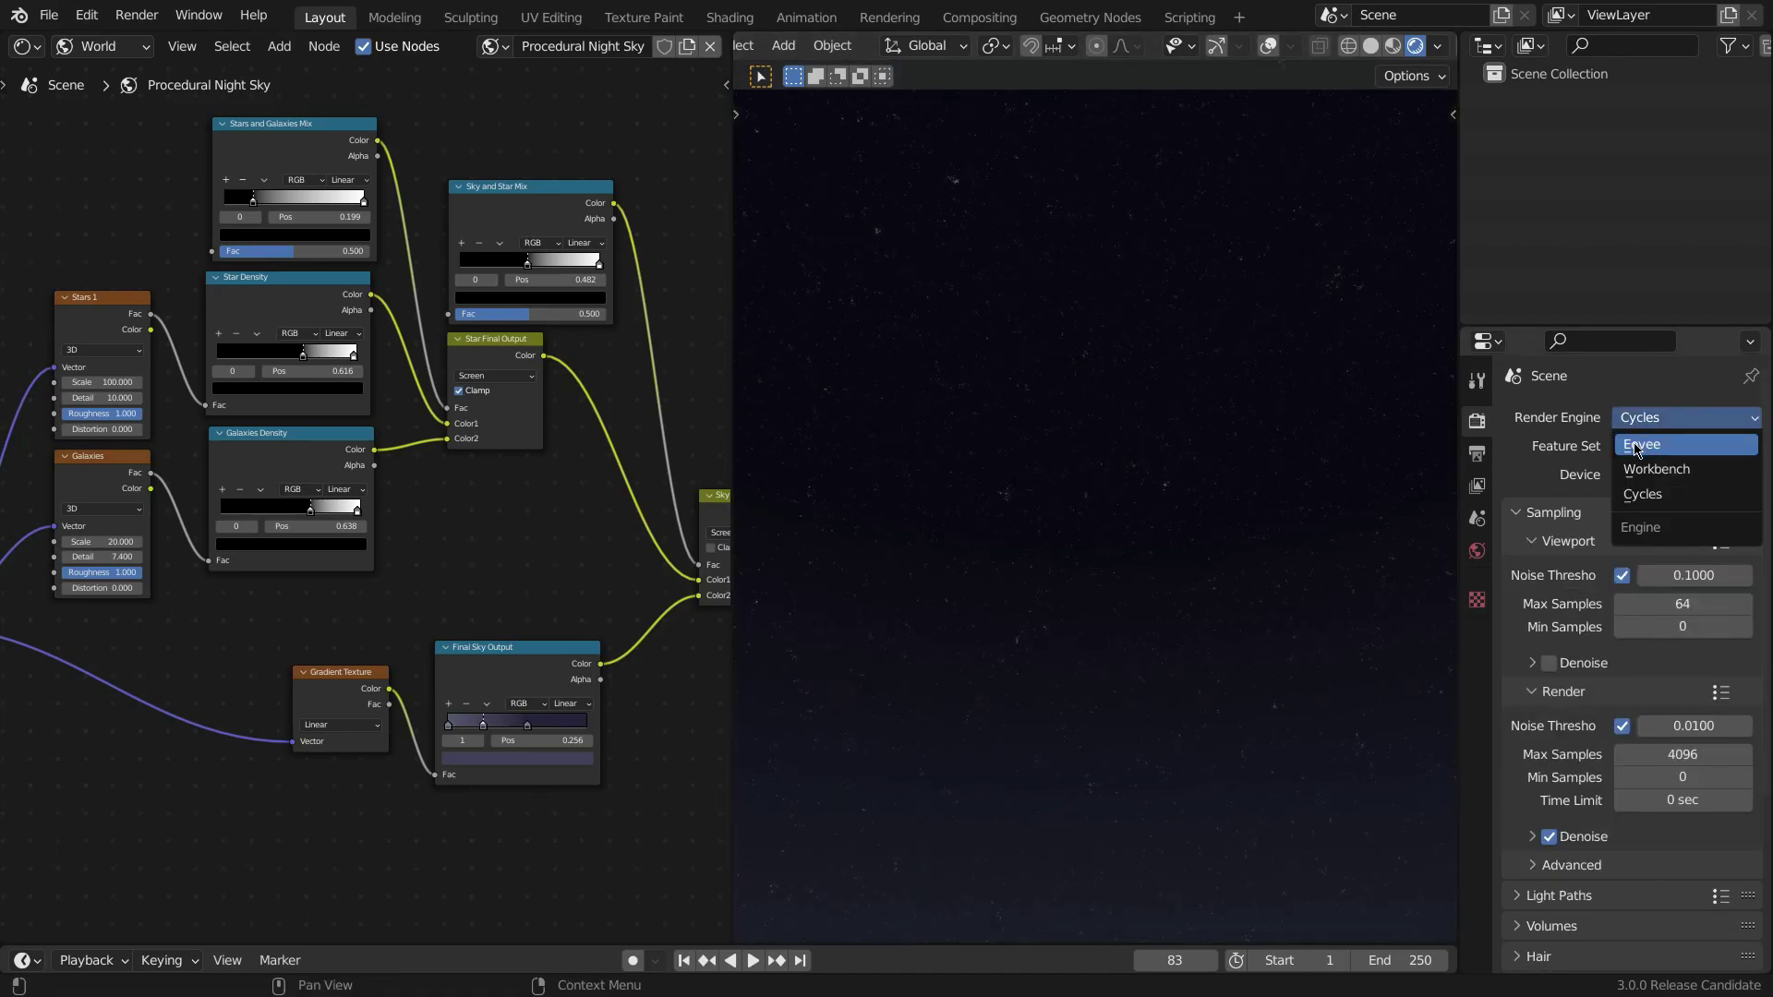
click(1635, 447)
- Move stop 1 of the Final Sky Output color ramp to position 0.271
scroll(483, 507, up, 5)
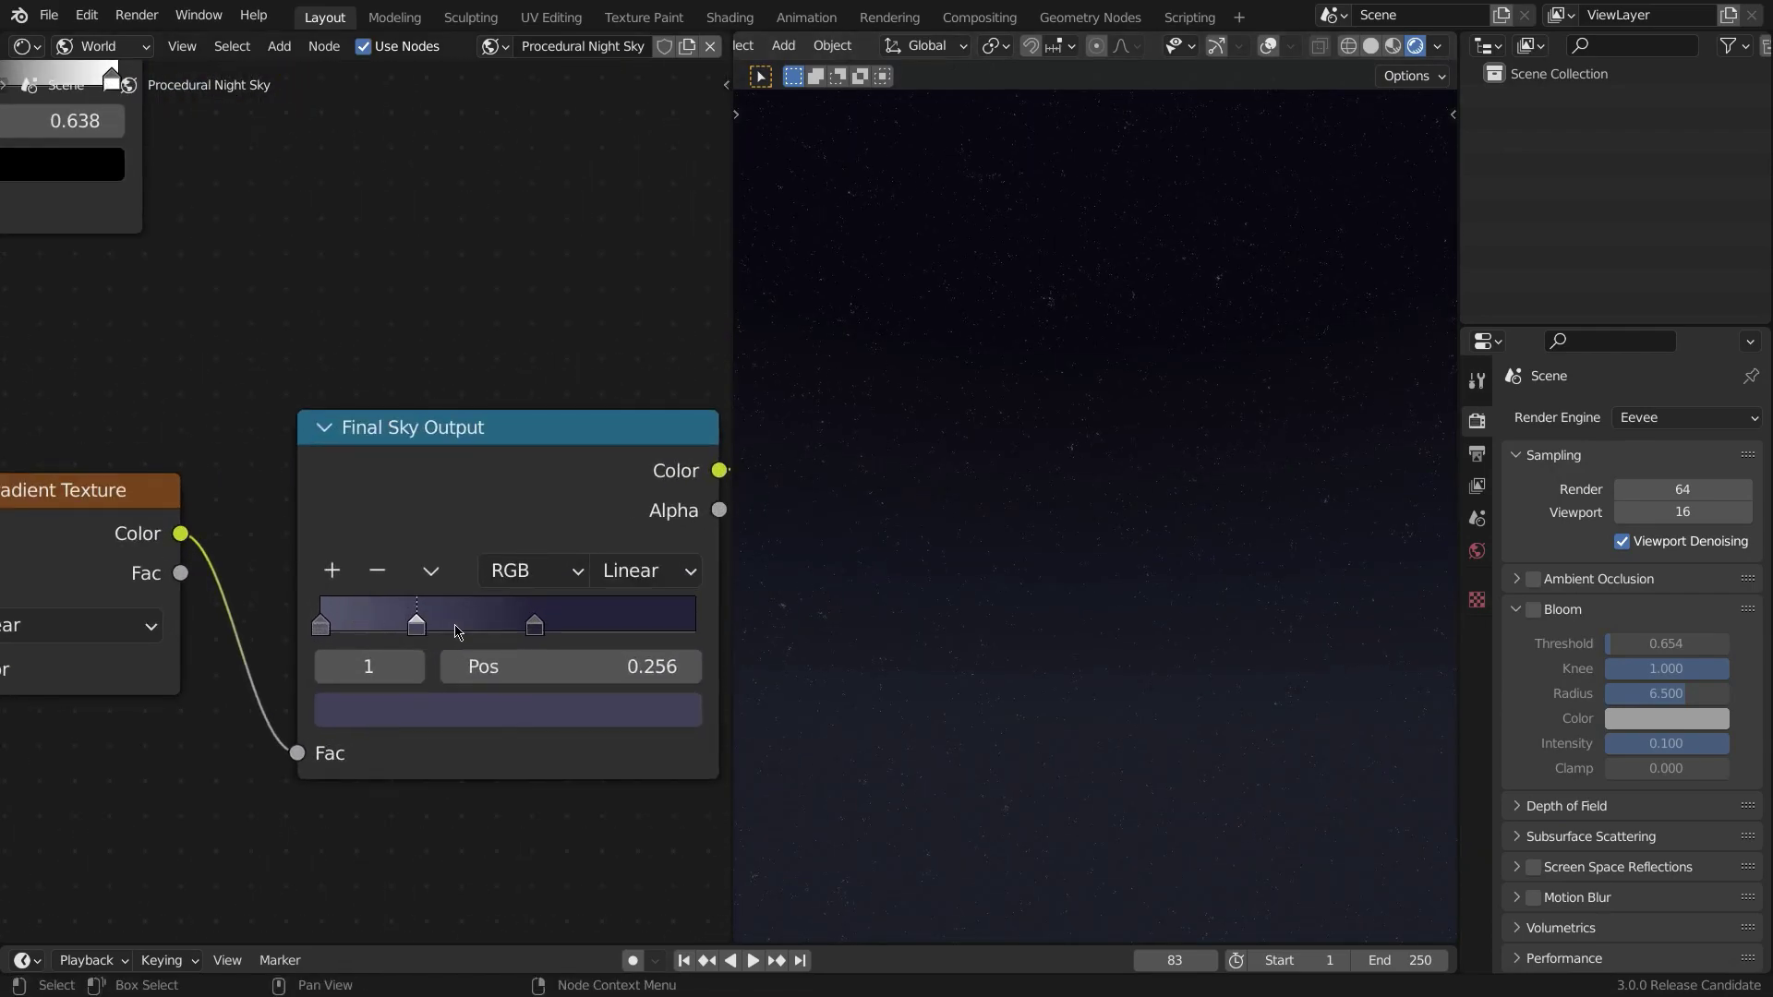
mouse_move(426, 631)
mouse_down()
mouse_move(445, 632)
mouse_move(405, 639)
mouse_move(430, 628)
mouse_up()
scroll(428, 628, down, 3)
scroll(316, 570, up, 1)
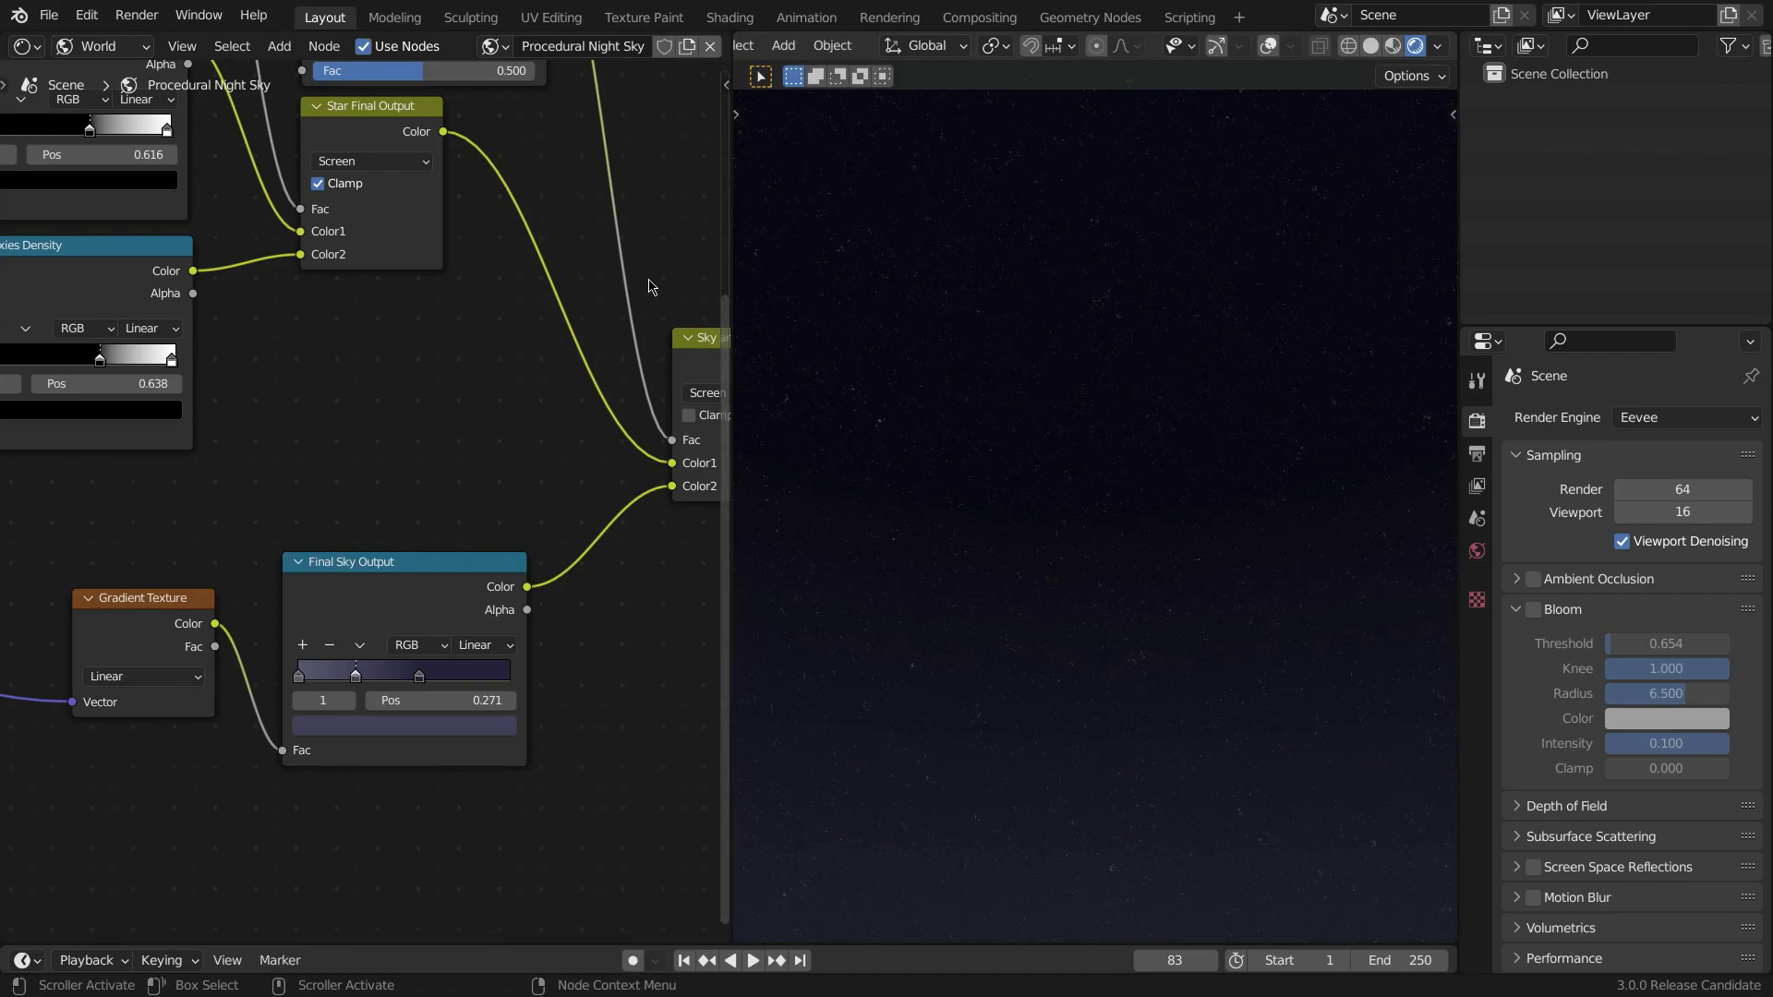
- Try the sky with Bloom enabled in the render settings, and disable it again
middle_drag(563, 290, 198, 376)
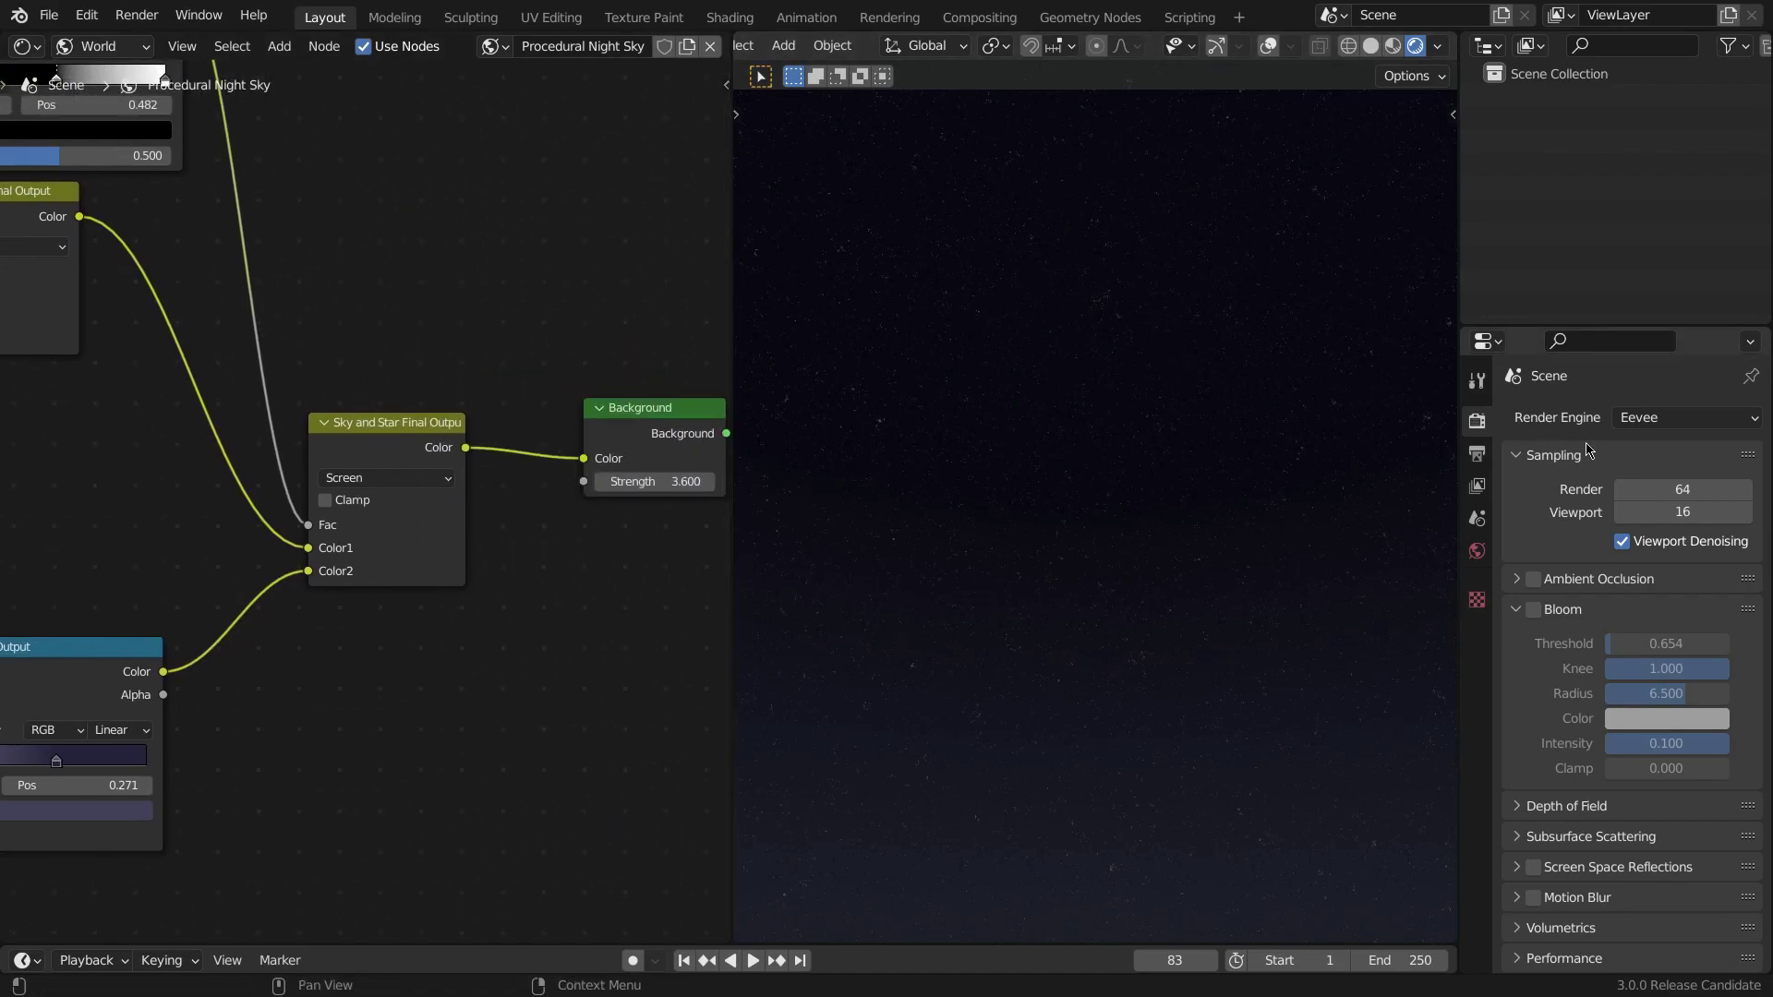
click(1535, 612)
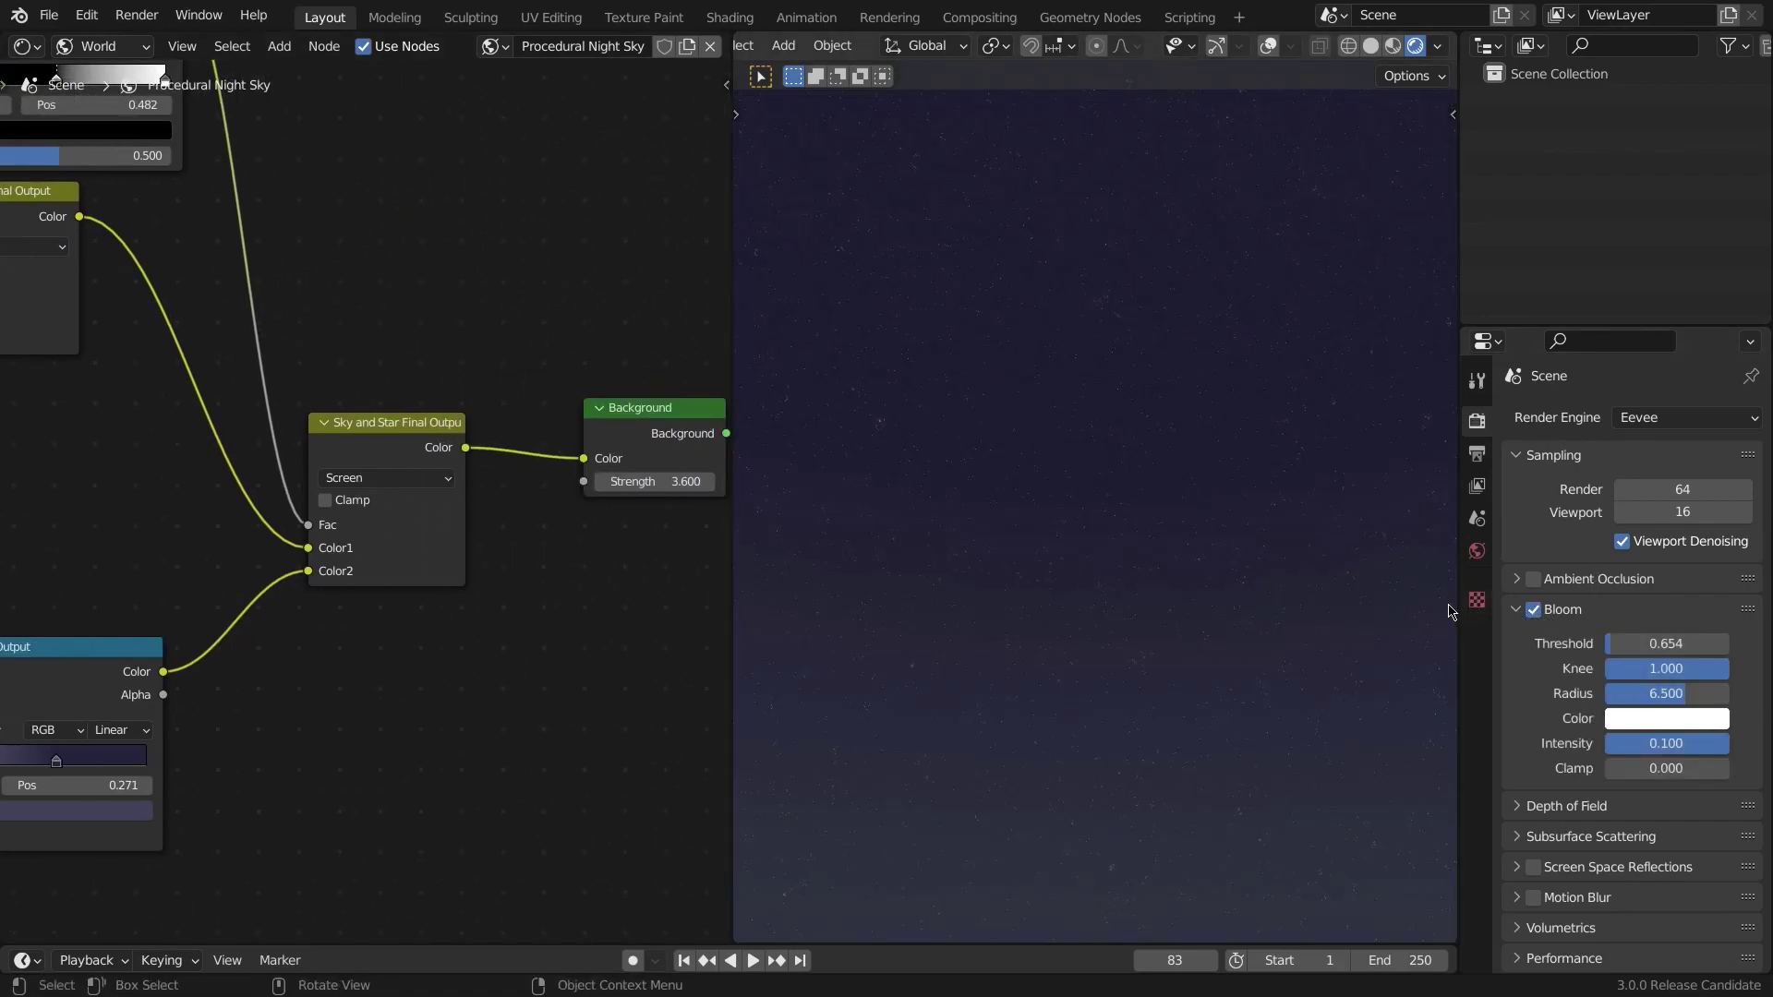
click(1540, 611)
- Inspect the rendered night sky from several viewing directions
middle_drag(1179, 324, 1239, 288)
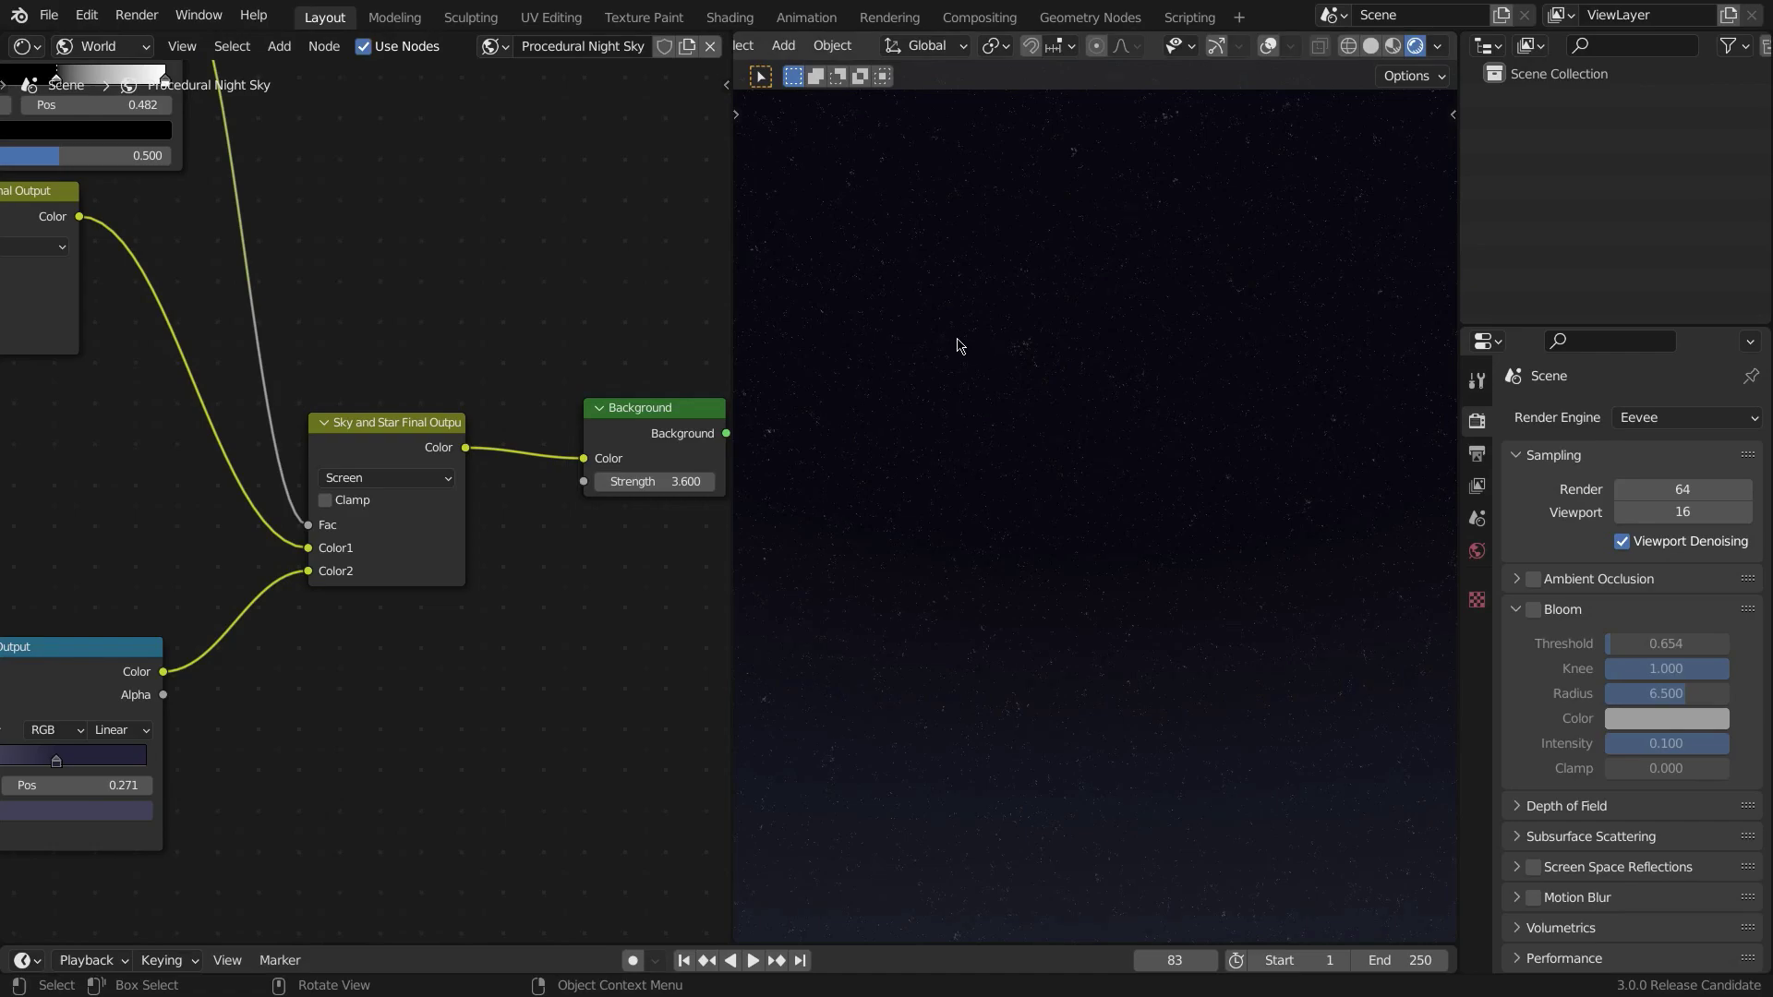
middle_drag(1228, 320, 919, 322)
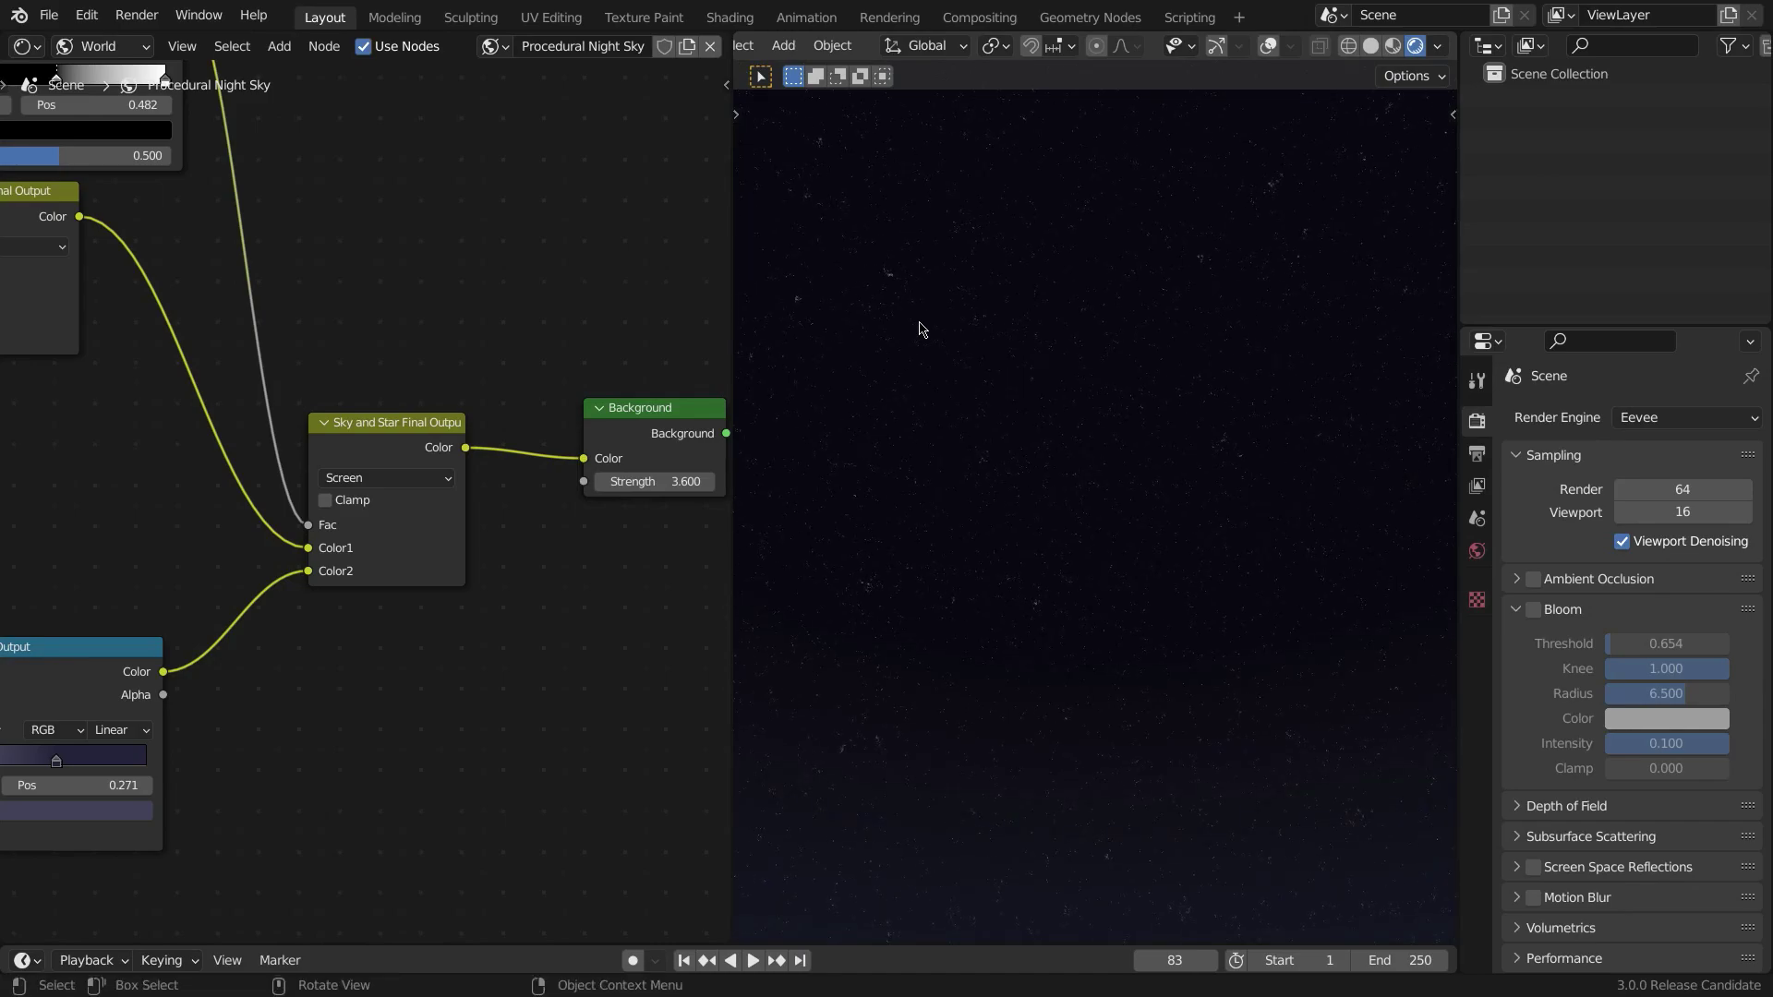
middle_drag(1076, 288, 954, 414)
middle_drag(1049, 459, 1162, 523)
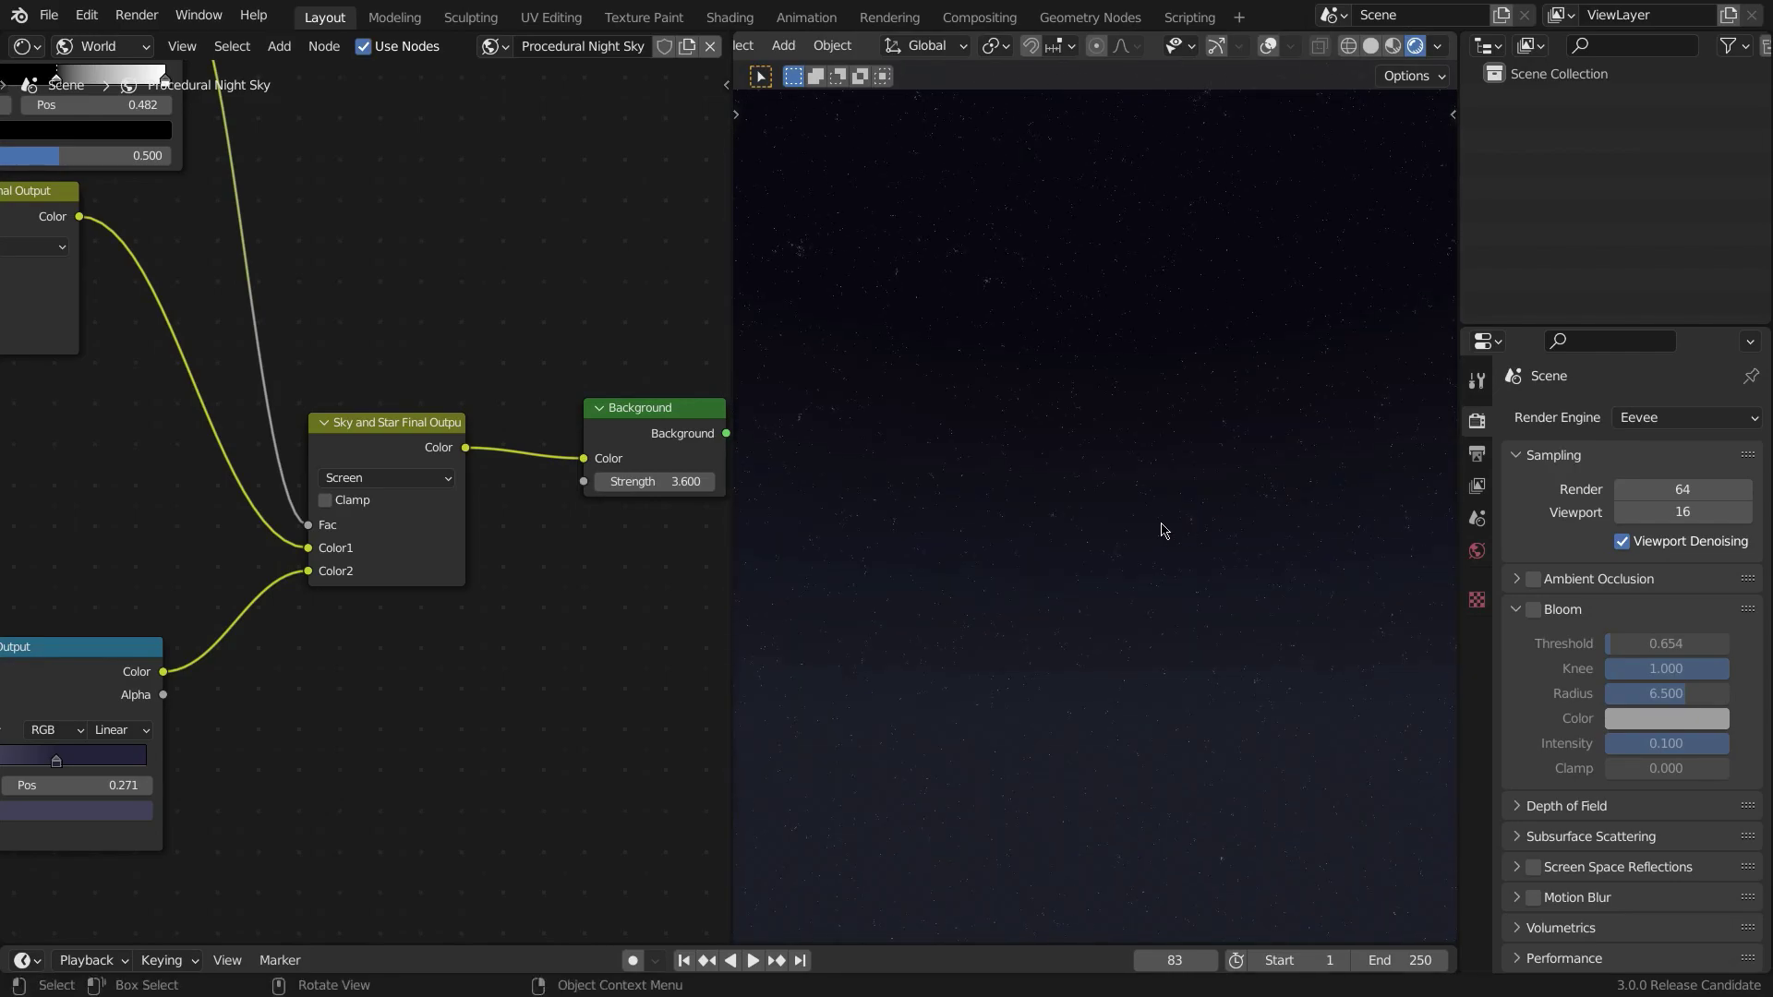